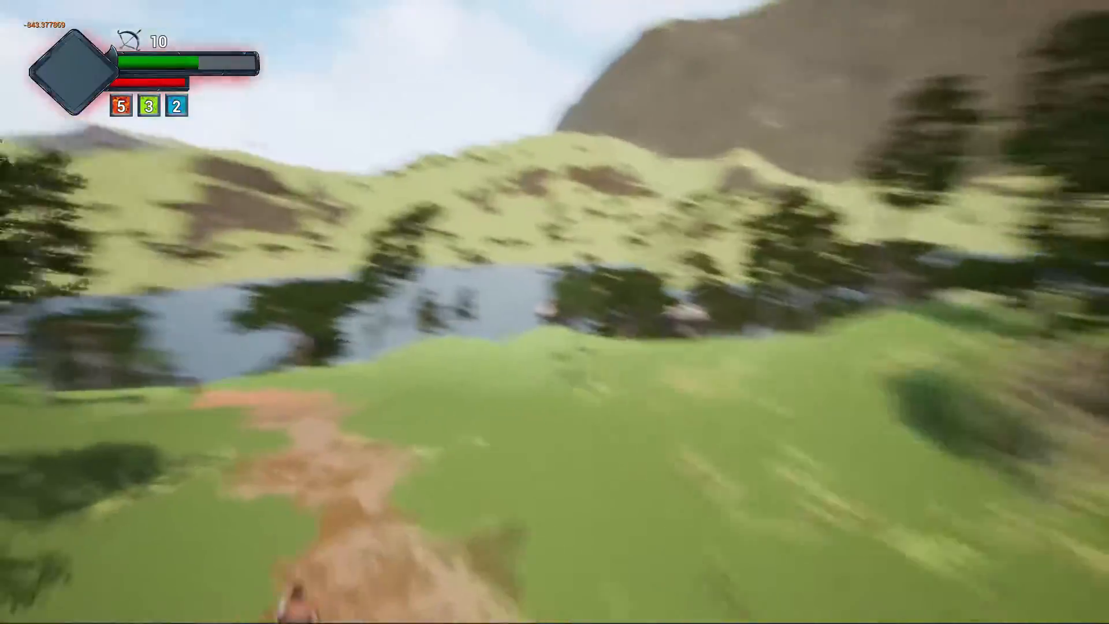
{"action": "key", "text": "w"}
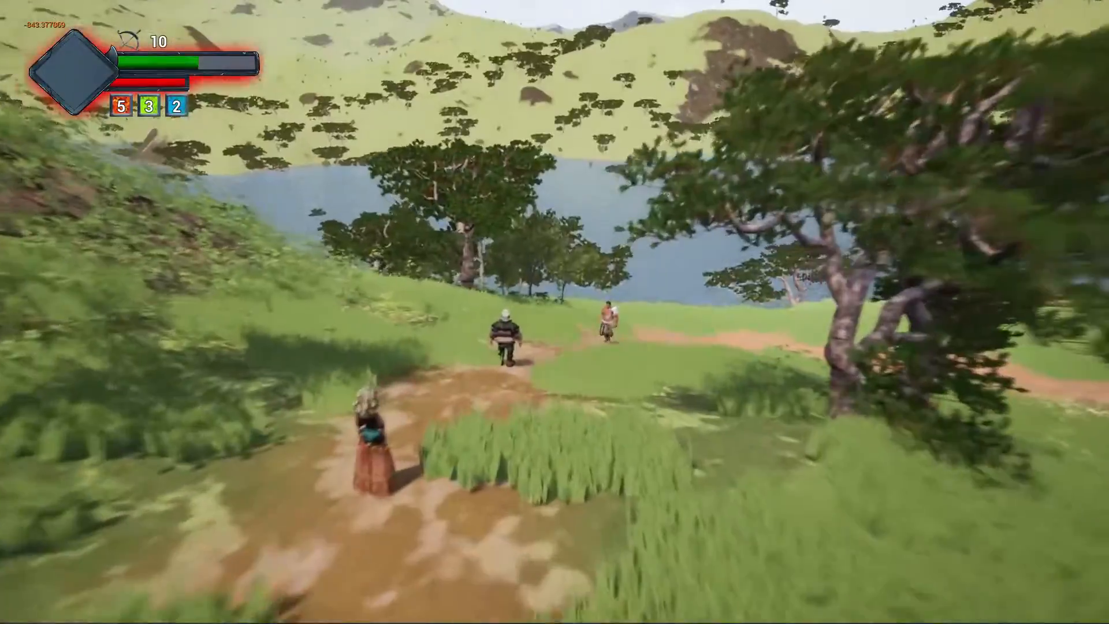
{"action": "key", "text": "w"}
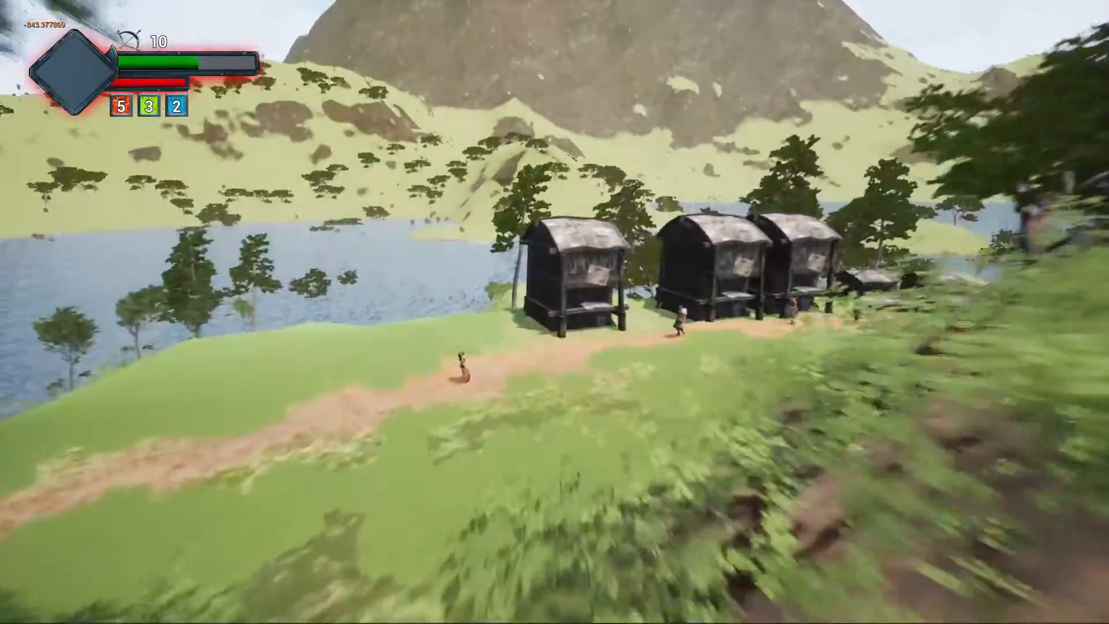
{"action": "key", "text": "w"}
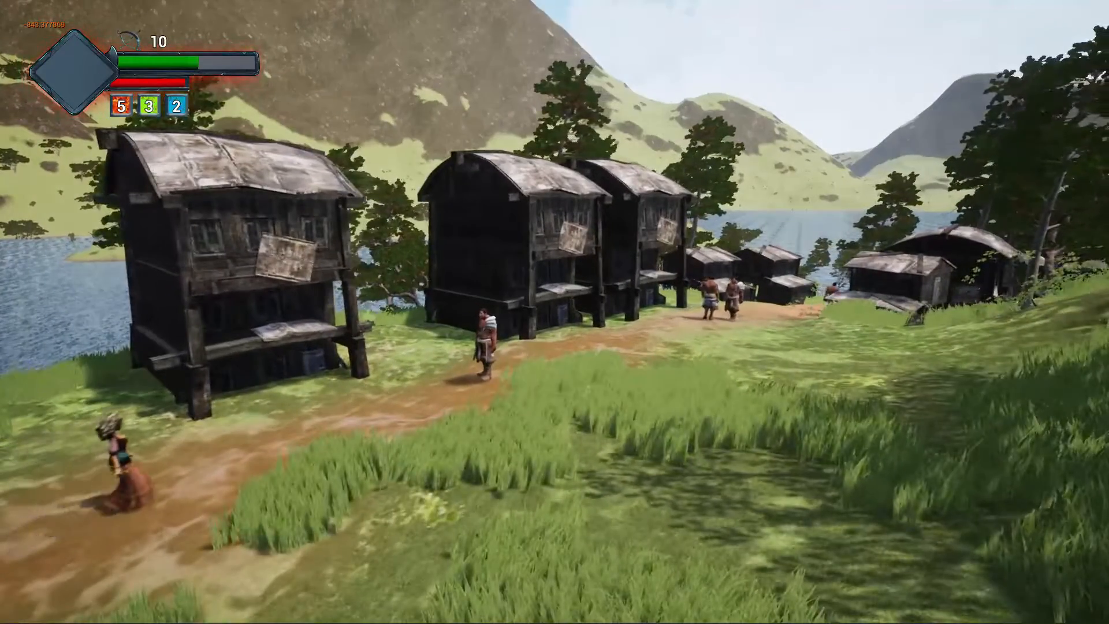
{"action": "key", "text": "Escape"}
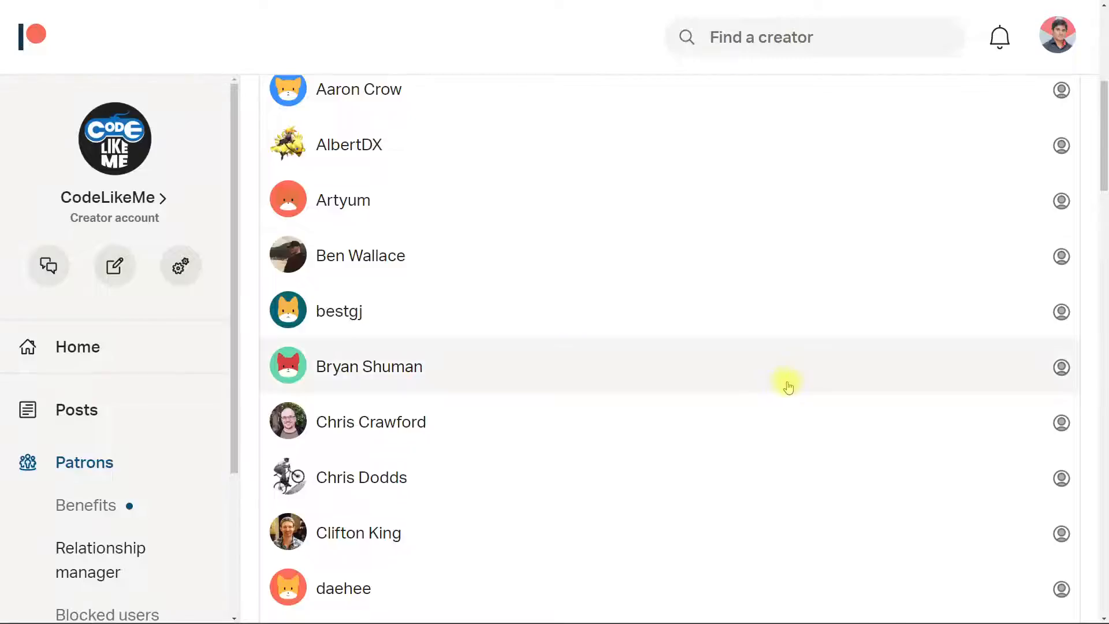
Look through both pages of the active patrons list on the CodeLikeMe Patreon account.
{"action": "scroll", "coordinate": [789, 386], "scroll_direction": "down", "scroll_amount": 5}
{"action": "scroll", "coordinate": [790, 388], "scroll_direction": "down", "scroll_amount": 4}
{"action": "scroll", "coordinate": [789, 391], "scroll_direction": "down", "scroll_amount": 17}
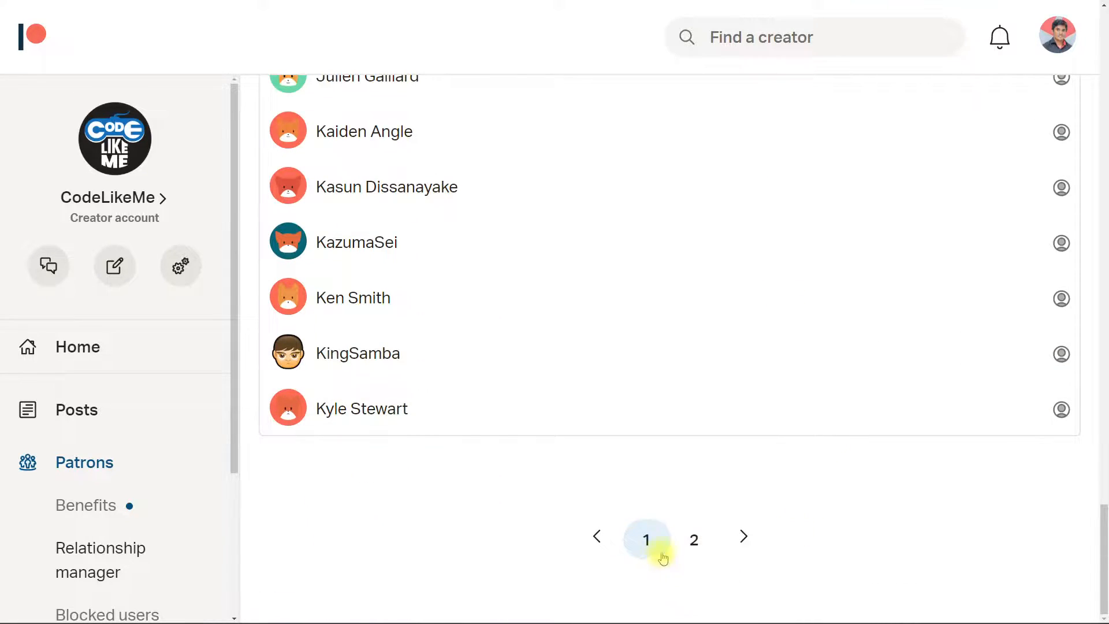
{"action": "left_click", "coordinate": [695, 540]}
{"action": "scroll", "coordinate": [697, 379], "scroll_direction": "down", "scroll_amount": 12}
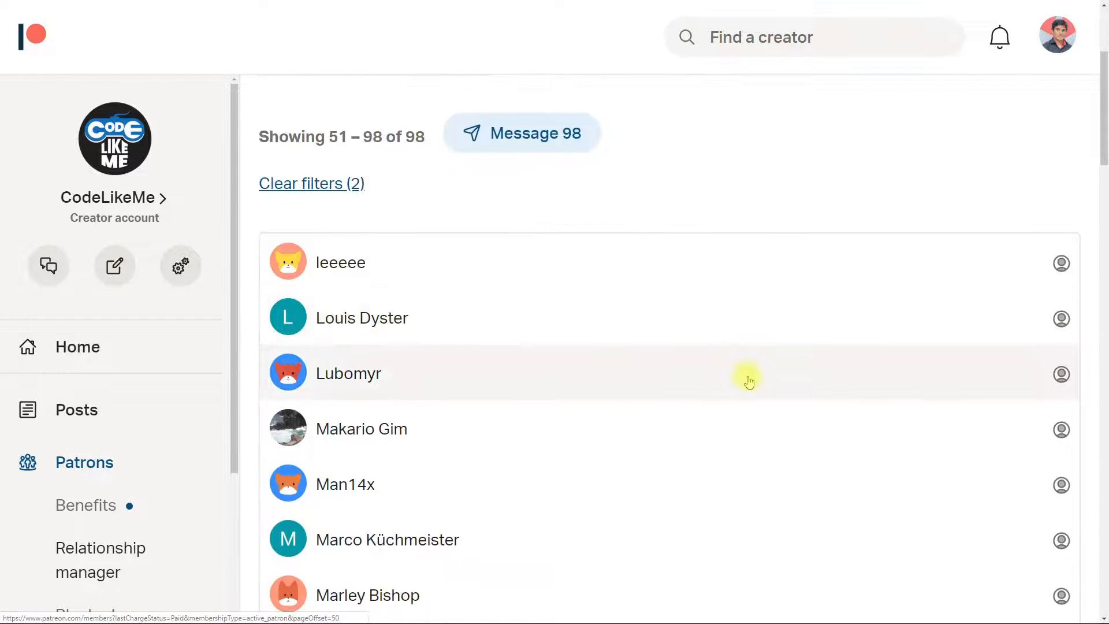
{"action": "scroll", "coordinate": [769, 397], "scroll_direction": "down", "scroll_amount": 20}
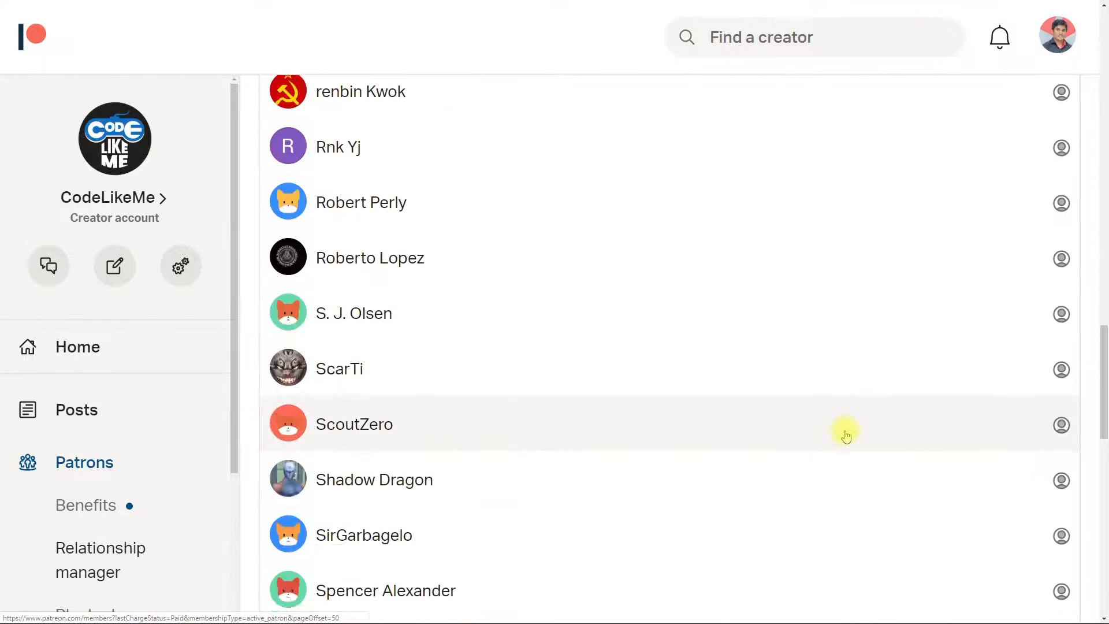
{"action": "scroll", "coordinate": [851, 439], "scroll_direction": "down", "scroll_amount": 5}
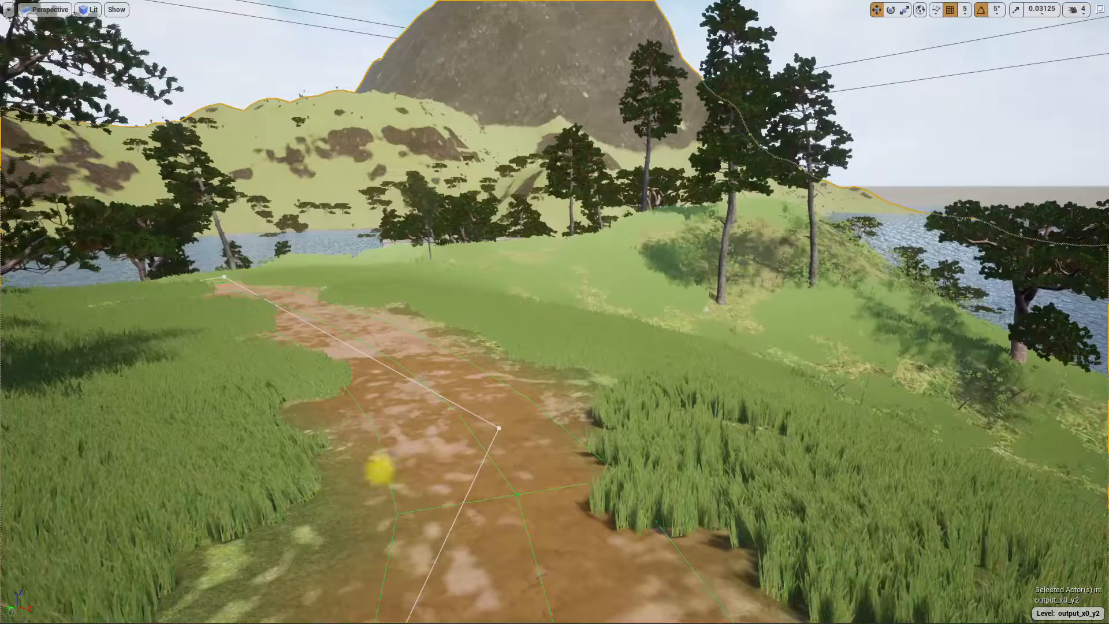
Exit the full-screen viewport and open the BPA_peasant_girl animation blueprint from the Character/Peasant_girl/retargeted folder.
{"action": "right_click_drag", "start_coordinate": [377, 470], "coordinate": [411, 468]}
{"action": "key", "text": "F11"}
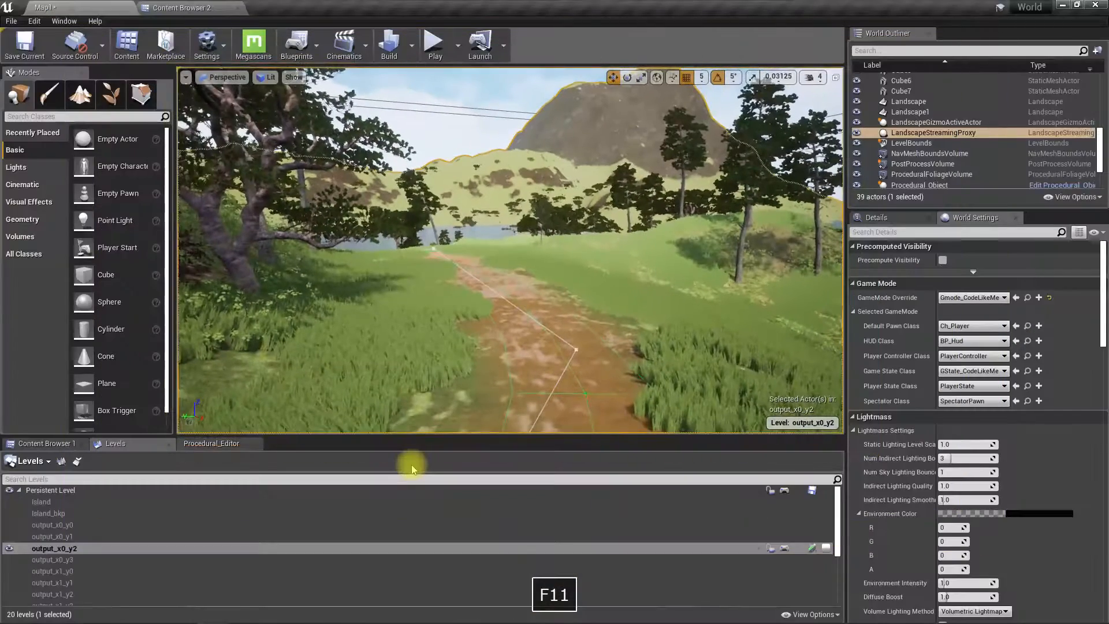
{"action": "left_click", "coordinate": [183, 8]}
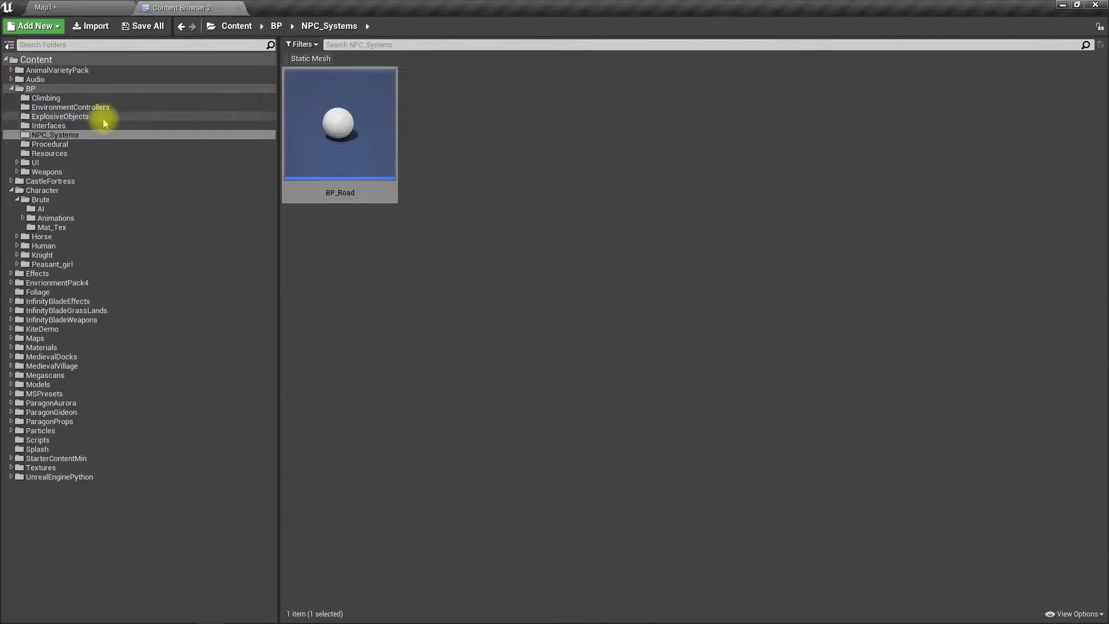
{"action": "left_click", "coordinate": [66, 107]}
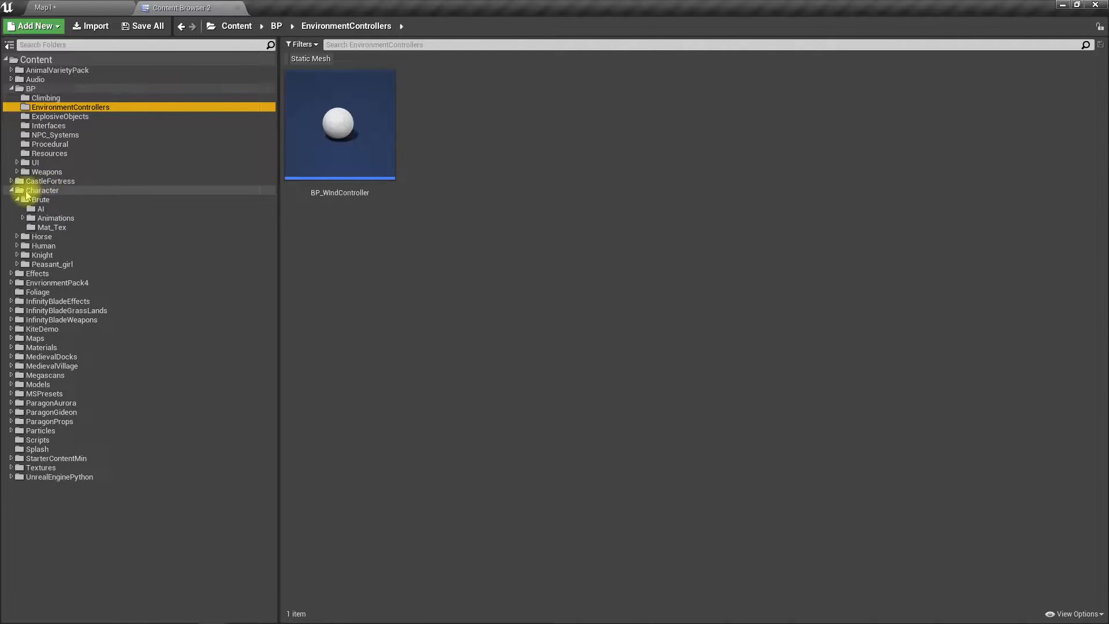
{"action": "left_click", "coordinate": [47, 265]}
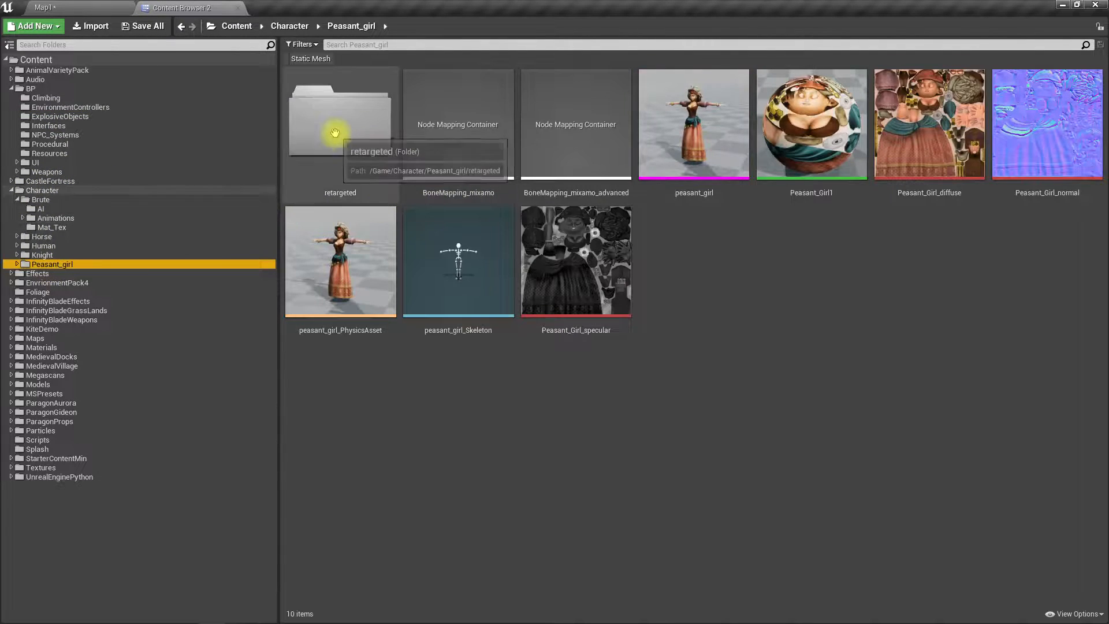
{"action": "double_click", "coordinate": [335, 133]}
{"action": "double_click", "coordinate": [345, 124]}
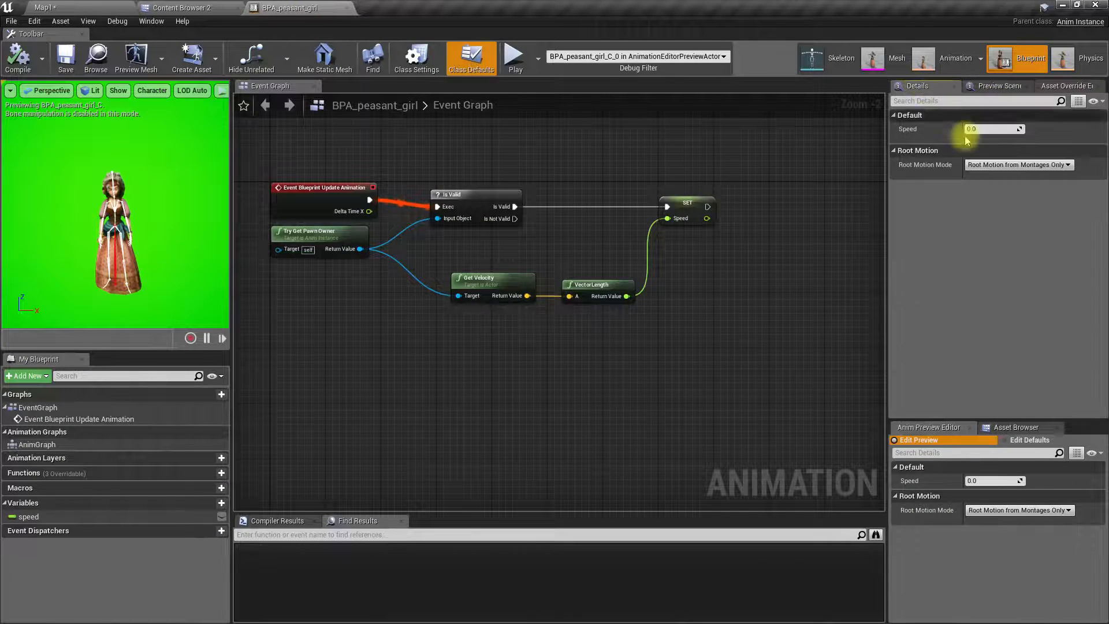
Open the peasant_girl skeletal mesh and enable Show Environment in its preview scene.
{"action": "left_click", "coordinate": [908, 64]}
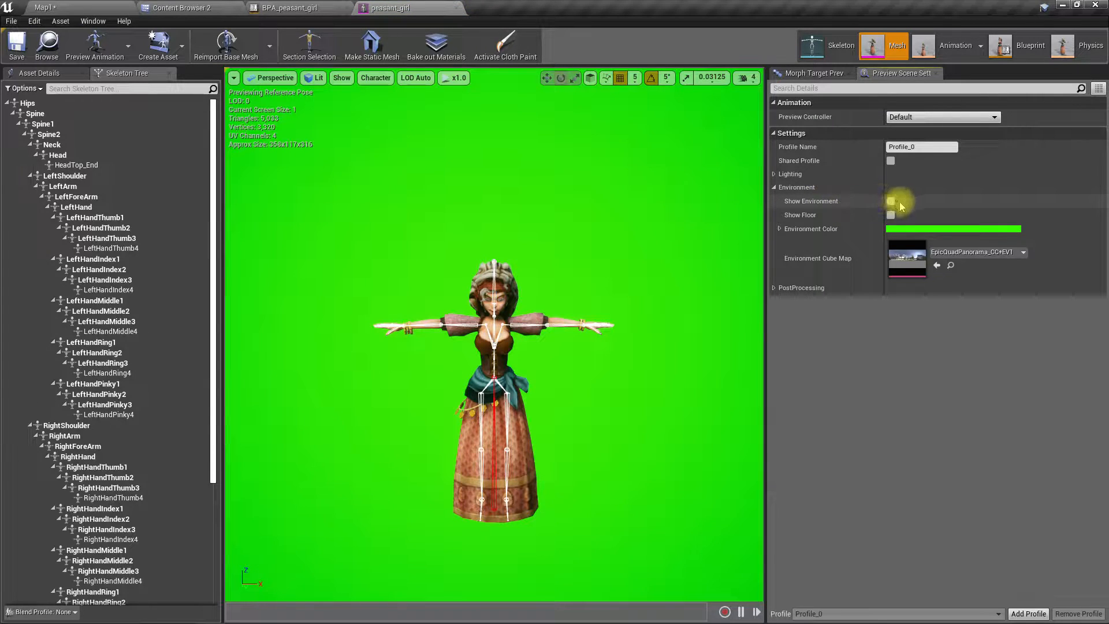
{"action": "left_click", "coordinate": [891, 201]}
{"action": "left_click_drag", "start_coordinate": [570, 361], "coordinate": [585, 380]}
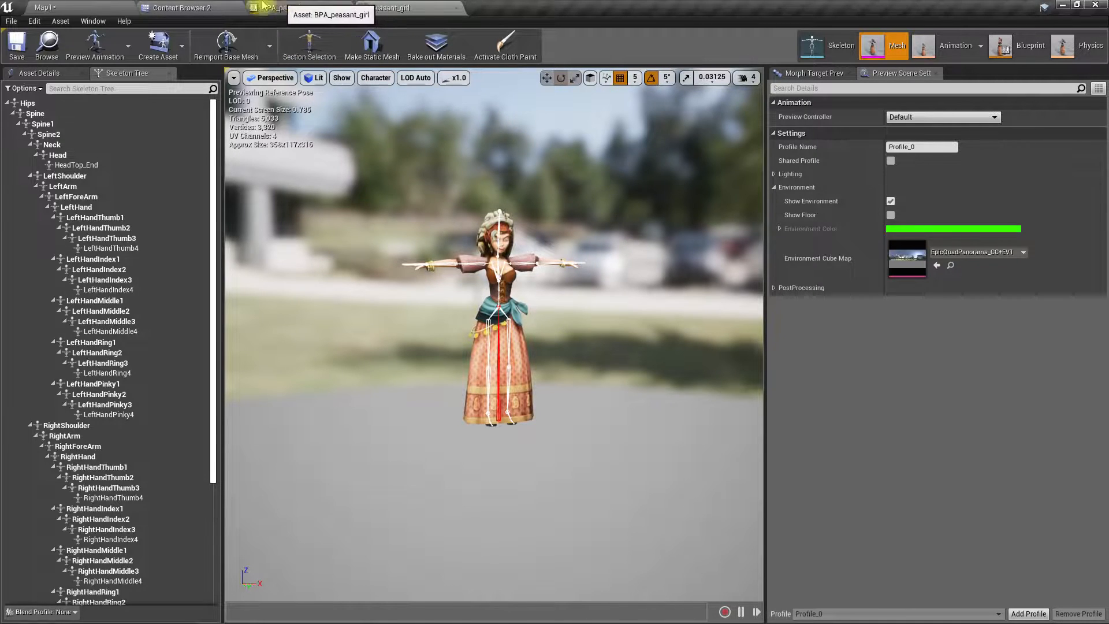
Create a child Blueprint class of Ch_Civillian_Pedestrian in the Character/Brute folder.
{"action": "left_click", "coordinate": [185, 7]}
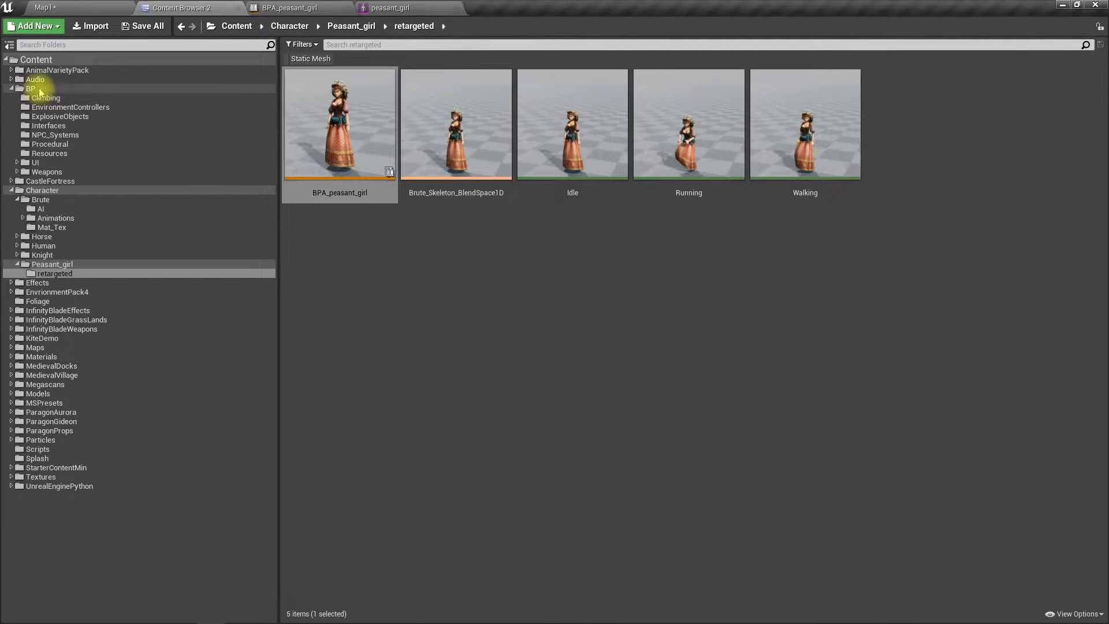
{"action": "left_click", "coordinate": [50, 192]}
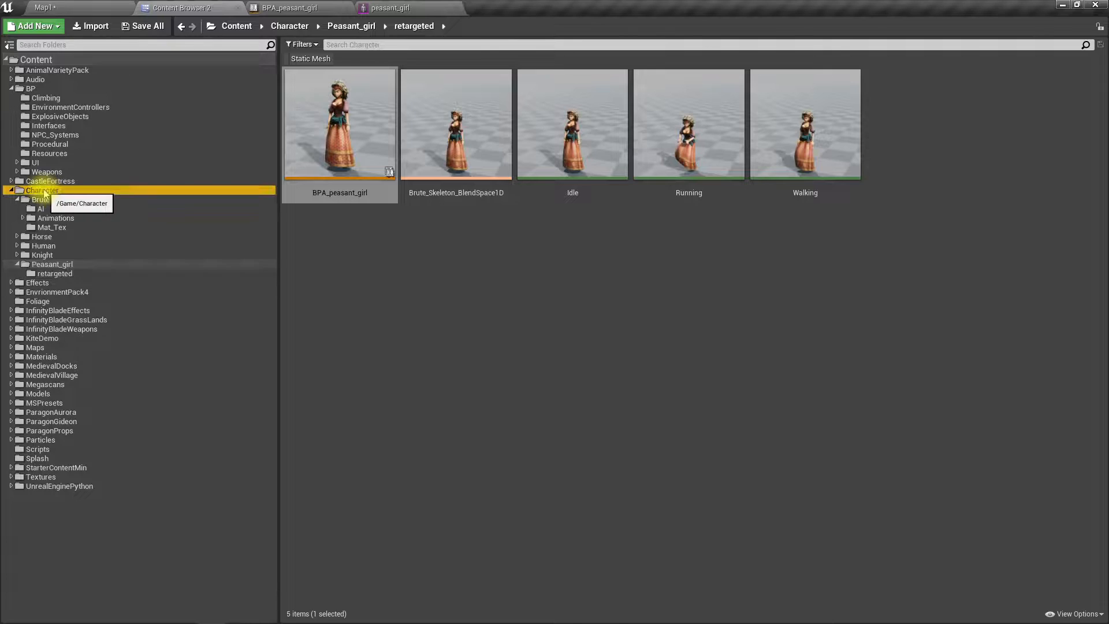
{"action": "left_click", "coordinate": [68, 203]}
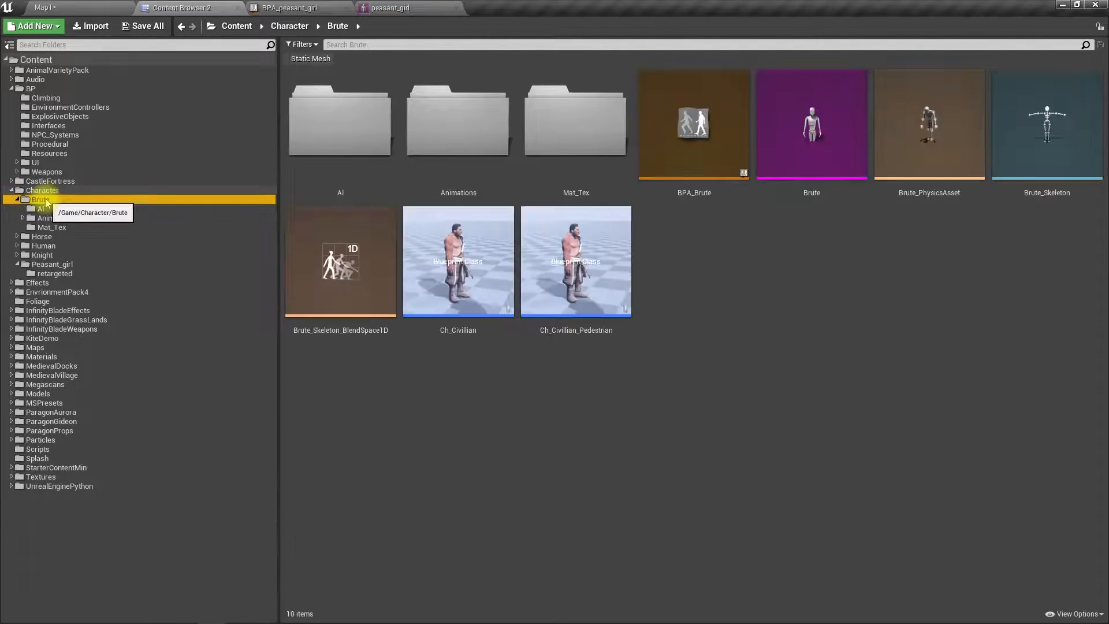
{"action": "left_click", "coordinate": [611, 422]}
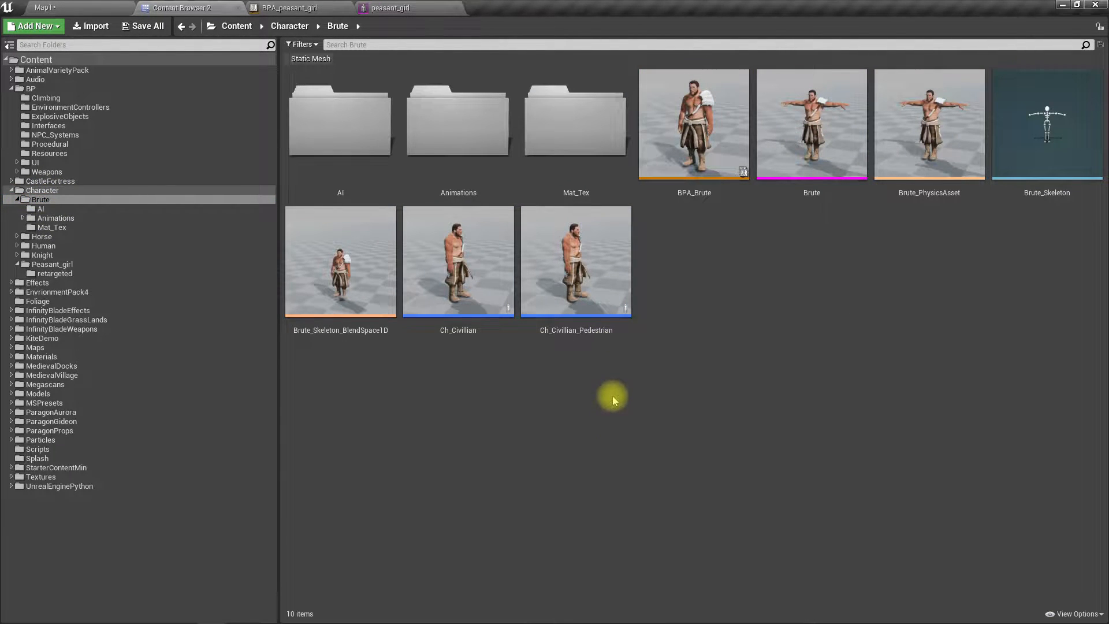
{"action": "mouse_move", "coordinate": [572, 260]}
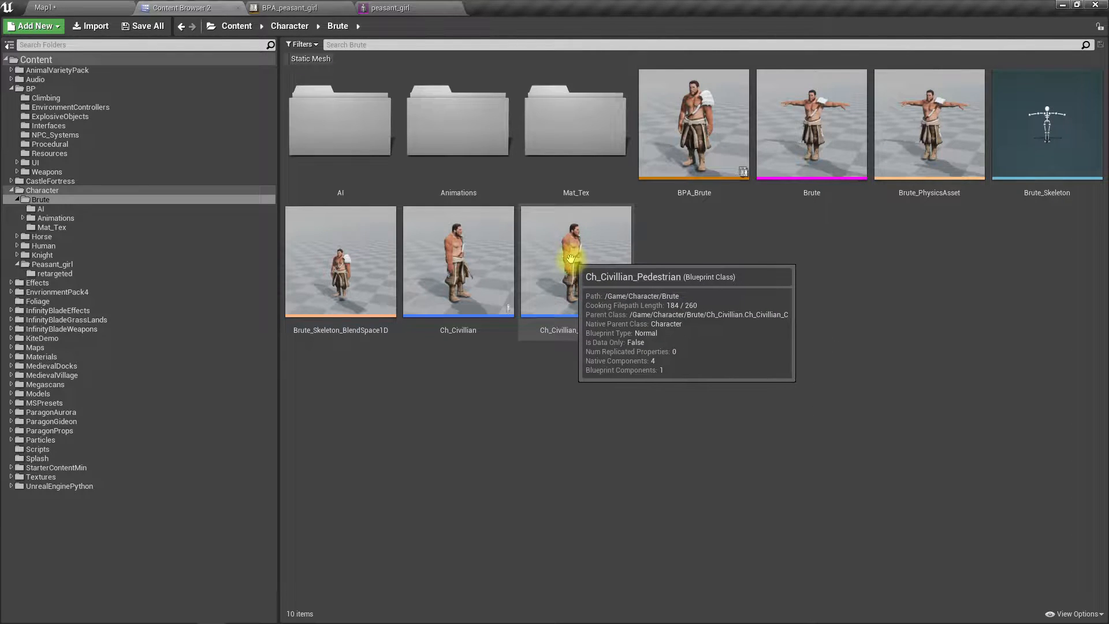
{"action": "right_click", "coordinate": [572, 233]}
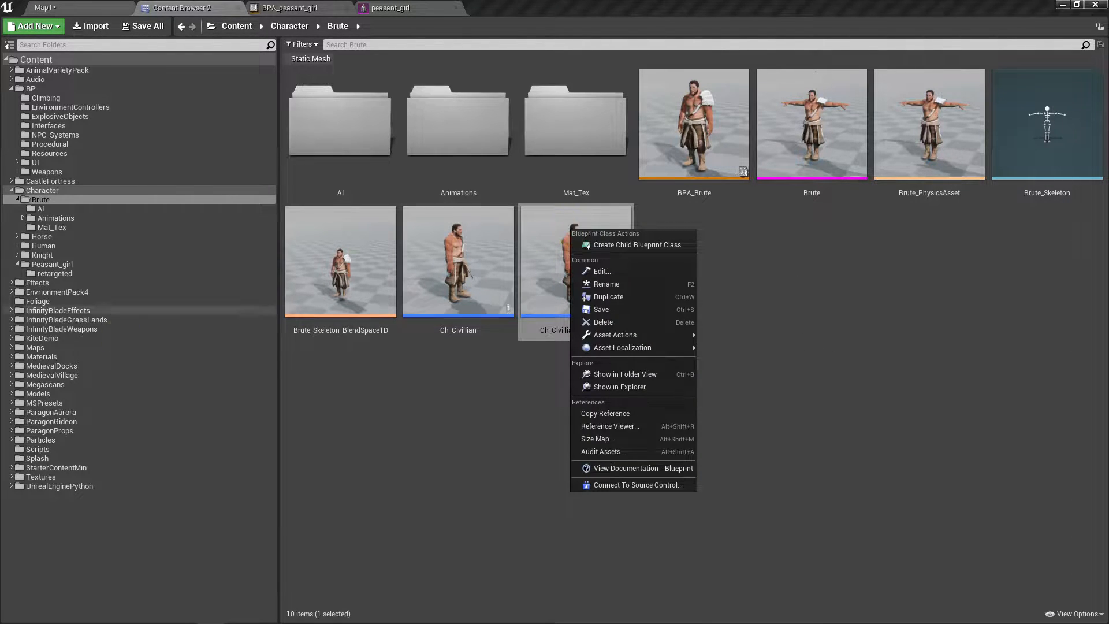
{"action": "left_click", "coordinate": [515, 335]}
{"action": "right_click", "coordinate": [577, 219]}
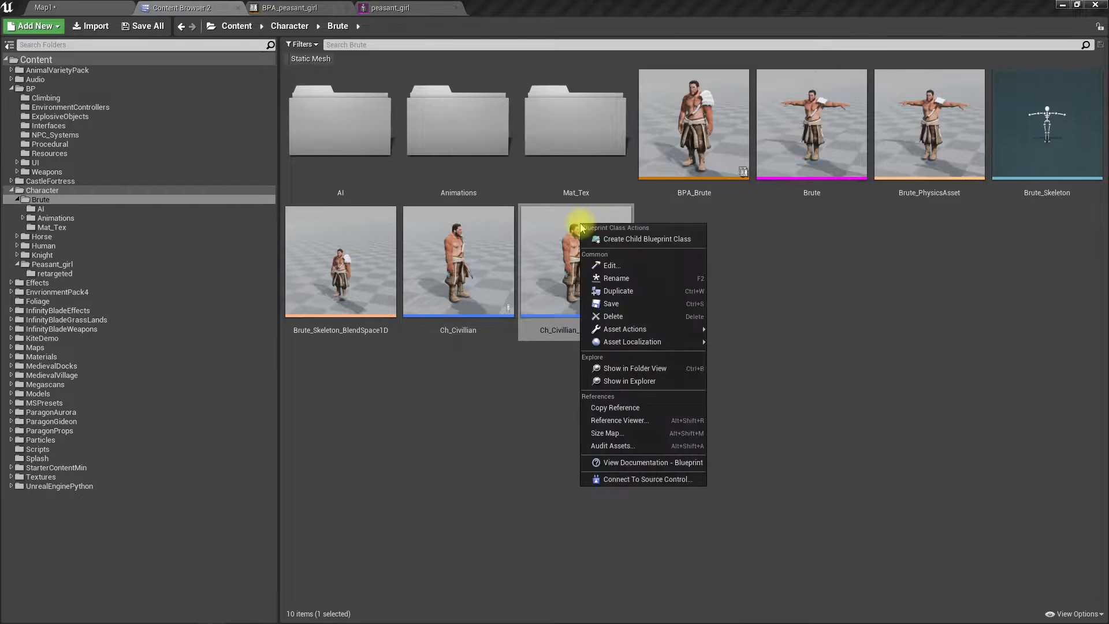
{"action": "left_click", "coordinate": [621, 241]}
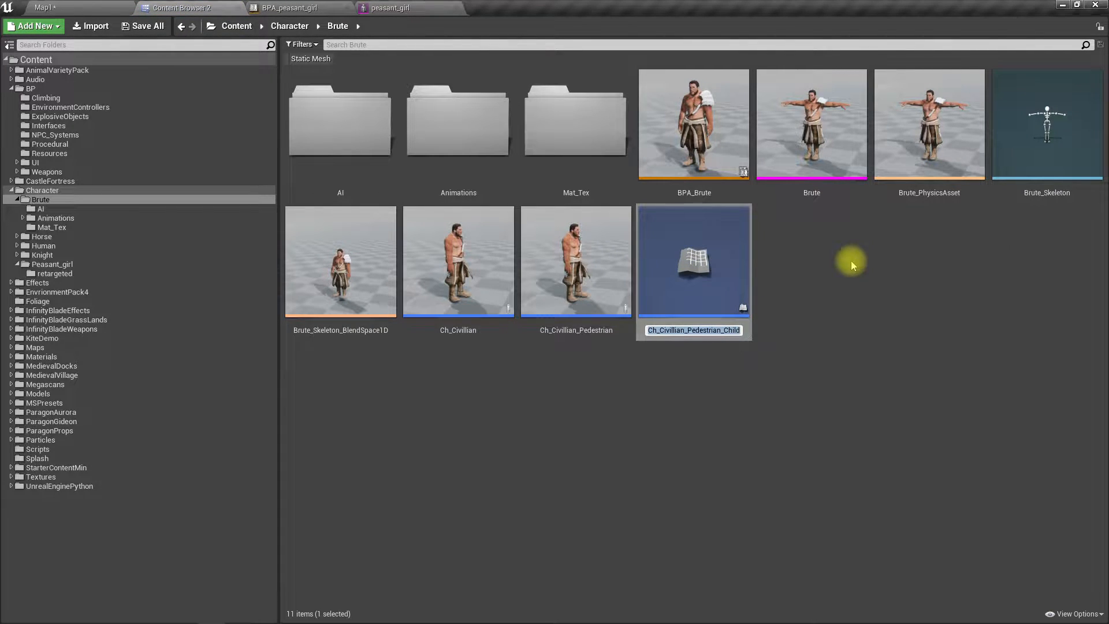
Name the new child Blueprint Ch_Pedestrian_Girl.
{"action": "key", "text": "Right"}
{"action": "key", "text": "shift+Left"}
{"action": "key", "text": "shift+Left"}
{"action": "key", "text": "shift+Left"}
{"action": "key", "text": "shift+Left"}
{"action": "key", "text": "shift+Left"}
{"action": "key", "text": "shift+Left"}
{"action": "key", "text": "shift+Left"}
{"action": "key", "text": "shift+Left"}
{"action": "key", "text": "shift+Left"}
{"action": "key", "text": "shift+Left"}
{"action": "key", "text": "shift+Left"}
{"action": "key", "text": "shift+Left"}
{"action": "key", "text": "shift+Left"}
{"action": "key", "text": "shift+Left"}
{"action": "key", "text": "shift+Left"}
{"action": "key", "text": "shift+Left"}
{"action": "key", "text": "Left"}
{"action": "key", "text": "Left"}
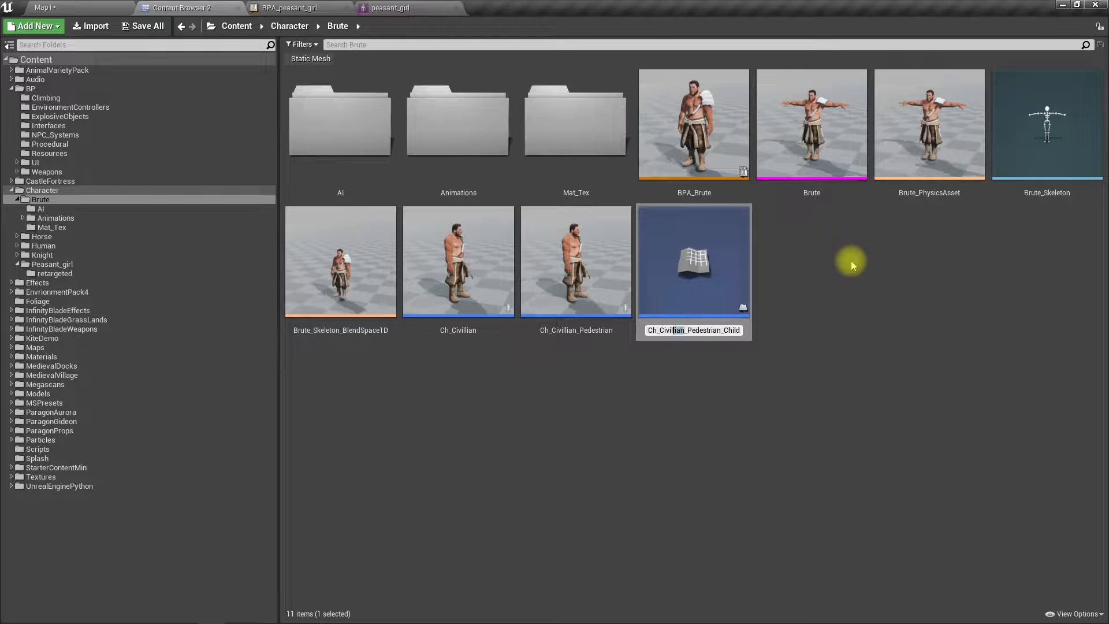
{"action": "key", "text": "Delete"}
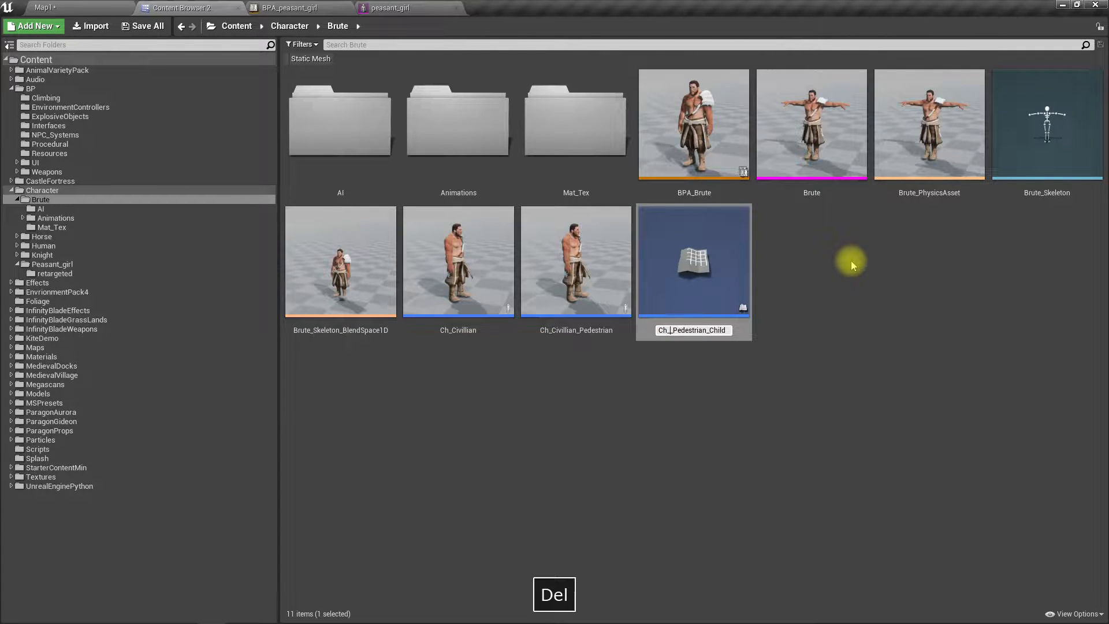
{"action": "key", "text": "Delete"}
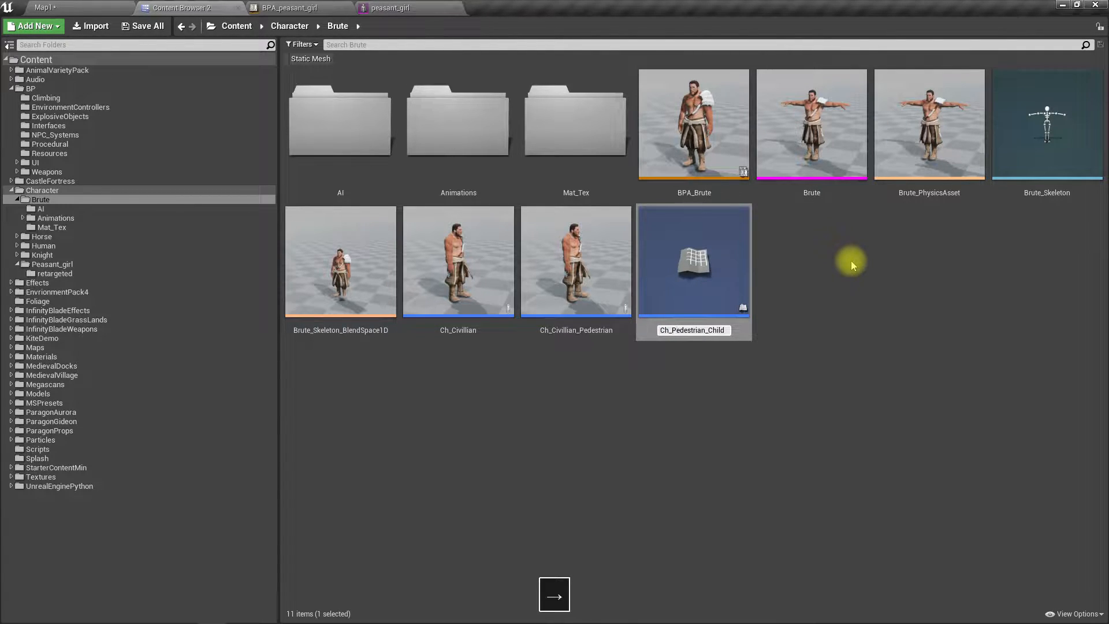
{"action": "key", "text": "Right"}
{"action": "key", "text": "shift+Right"}
{"action": "key", "text": "shift+Right"}
{"action": "key", "text": "shift+Right"}
{"action": "key", "text": "shift+Right"}
{"action": "key", "text": "shift+Right"}
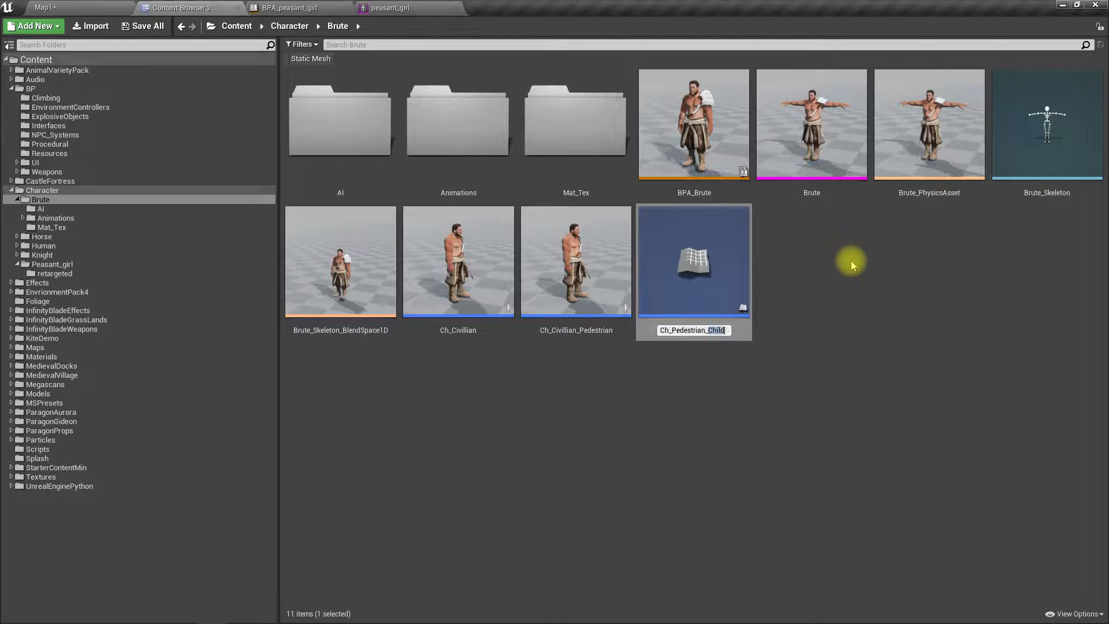
{"action": "type", "text": "Girl"}
{"action": "key", "text": "Return"}
Rename the Ch_Civillian_Pedestrian Blueprint to Ch_Pedestrian_Brute.
{"action": "left_click", "coordinate": [560, 281]}
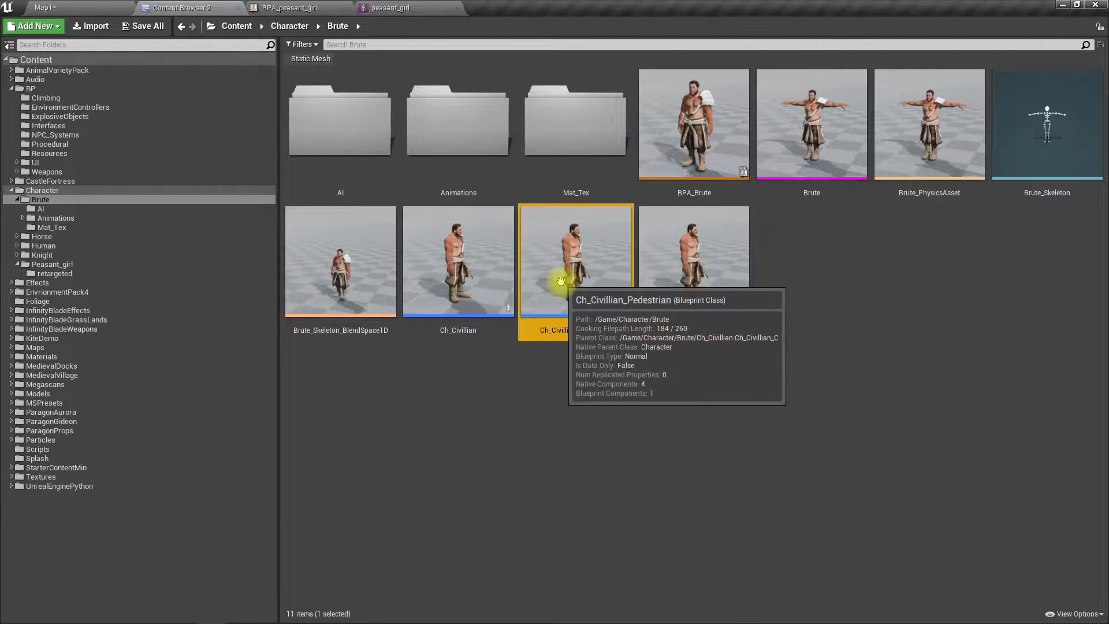
{"action": "key", "text": "F2"}
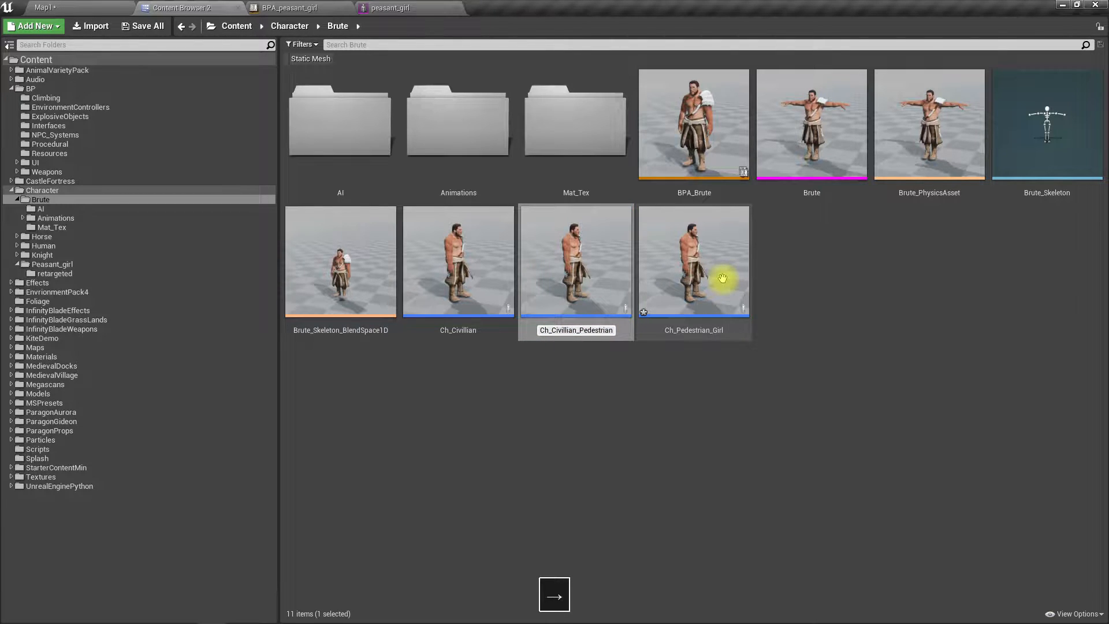
{"action": "key", "text": "Delete"}
{"action": "type", "text": "_Brute"}
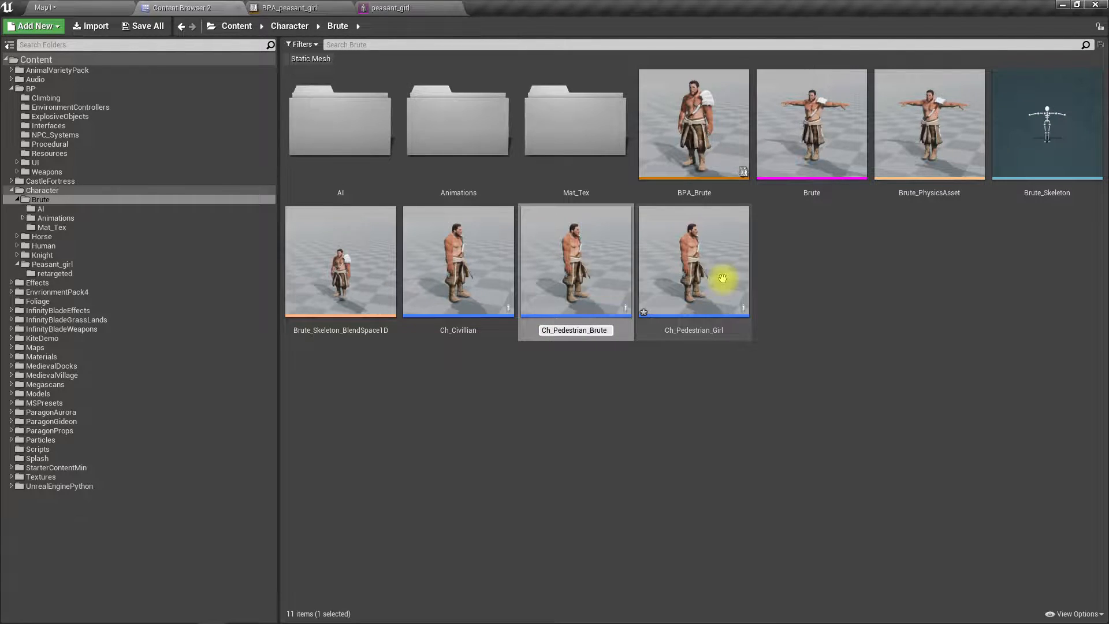
{"action": "key", "text": "Return"}
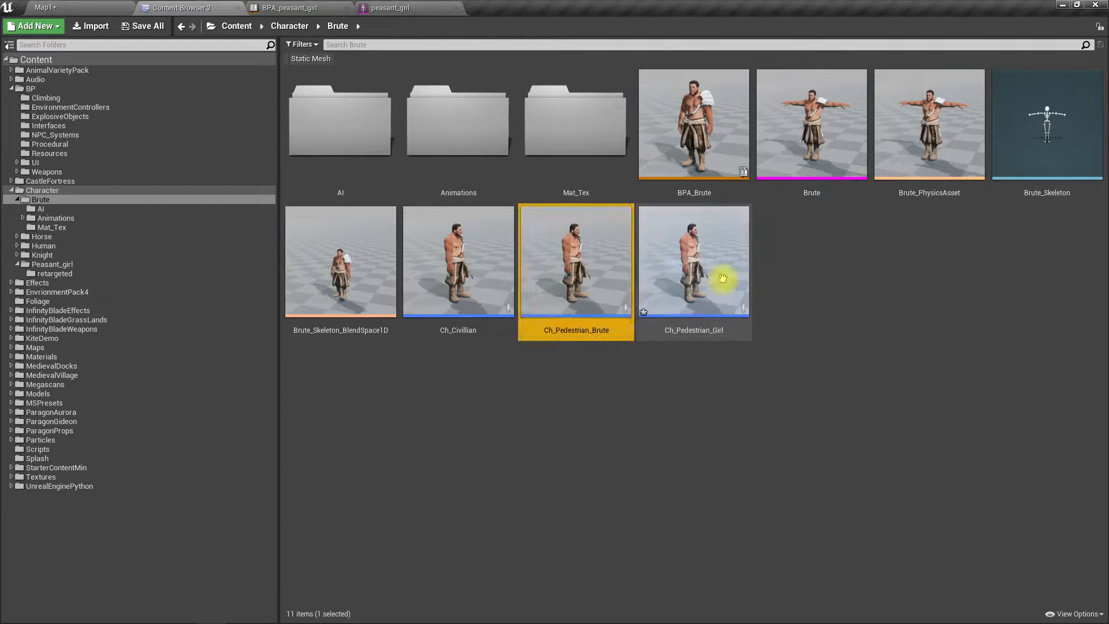
Open the Ch_Pedestrian_Girl Blueprint and set its inherited Mesh component's skeletal mesh to peasant_girl.
{"action": "double_click", "coordinate": [706, 267]}
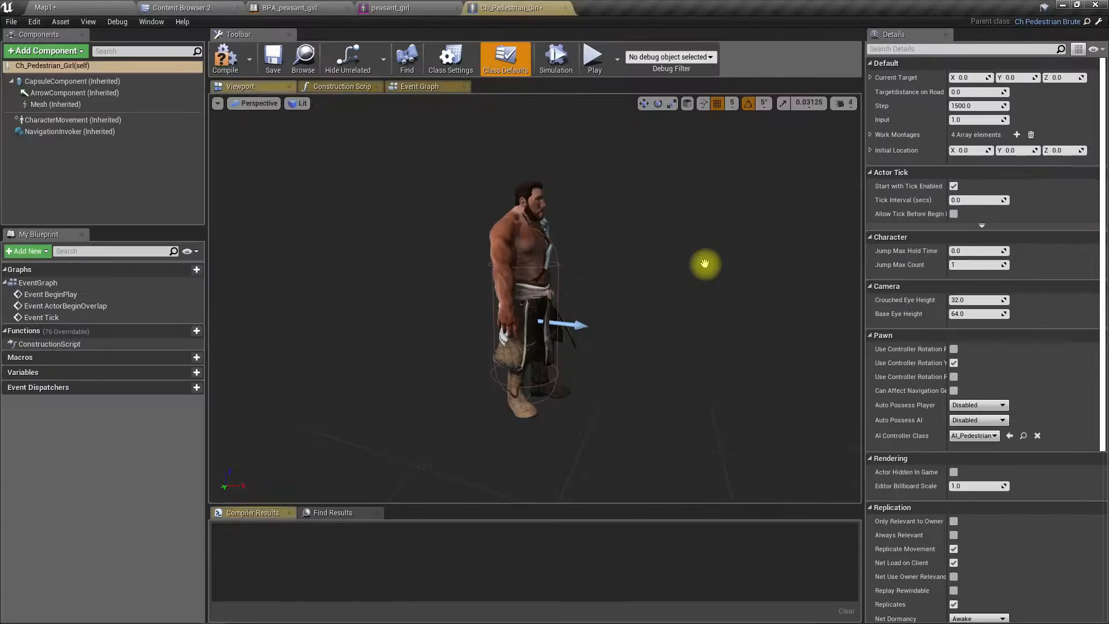
{"action": "left_click", "coordinate": [51, 104]}
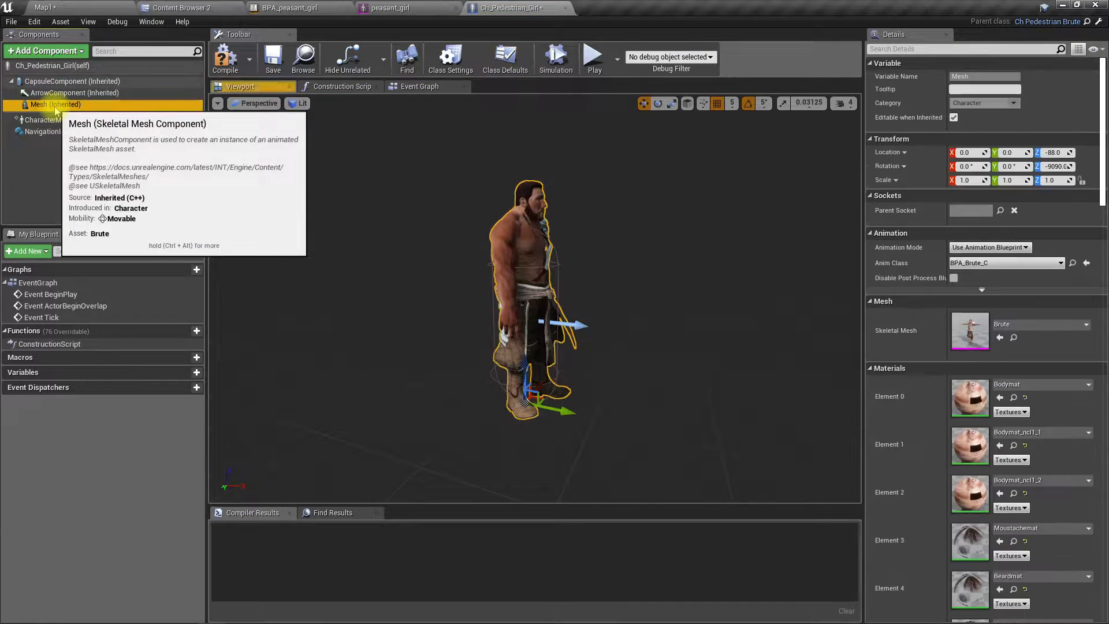
{"action": "left_click", "coordinate": [1040, 325]}
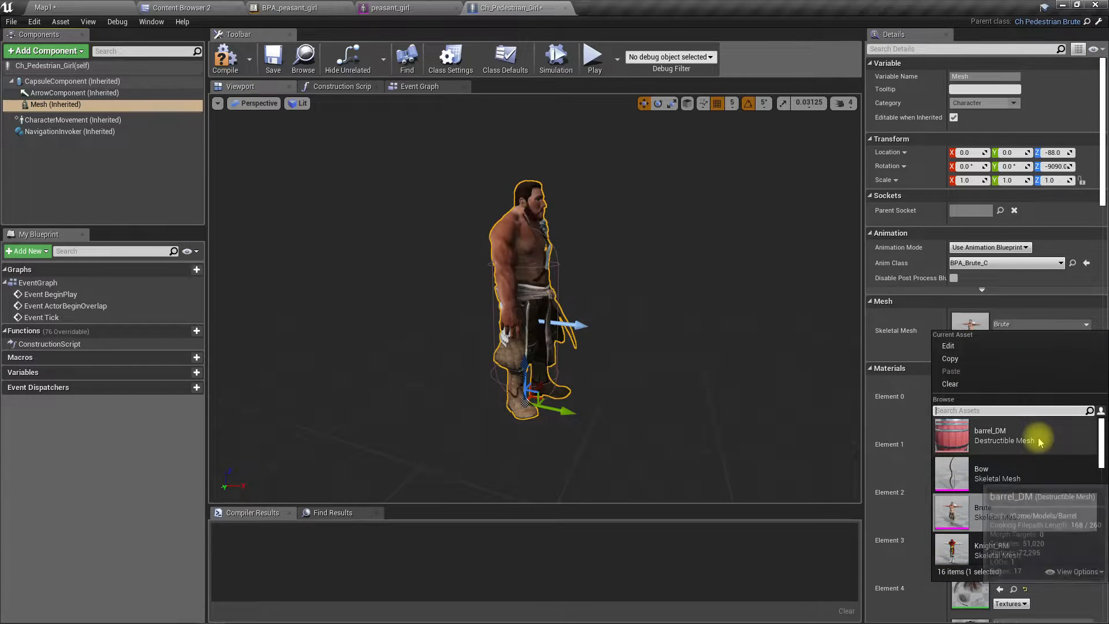
{"action": "type", "text": "gil"}
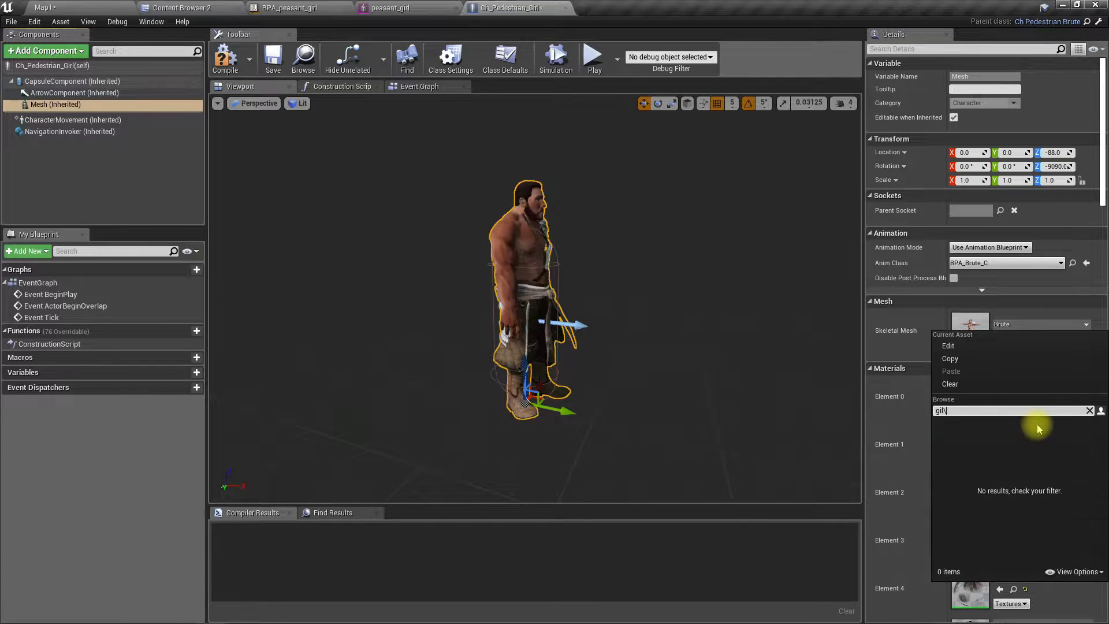
{"action": "key", "text": "BackSpace"}
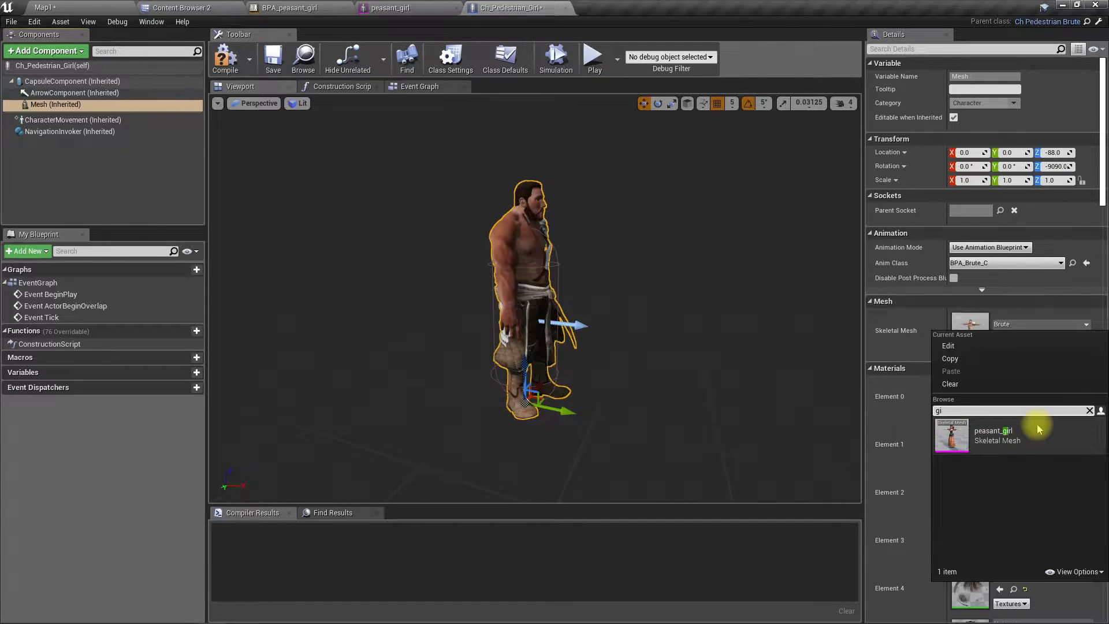
{"action": "left_click", "coordinate": [1037, 430]}
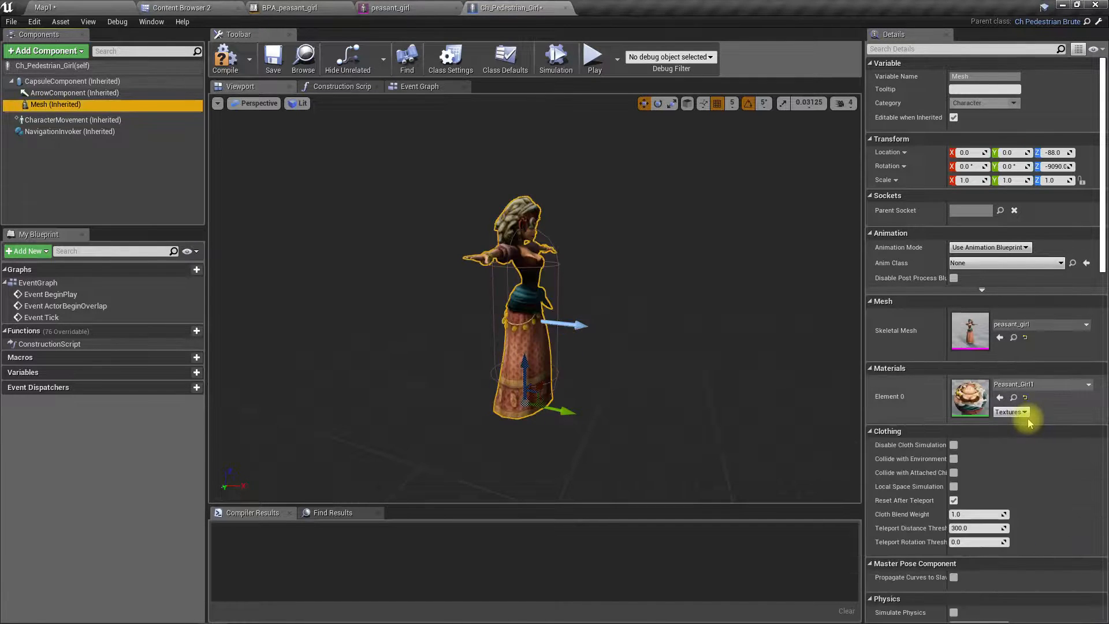
Set the mesh's Anim Class to BPA_peasant_girl and compile the Blueprint.
{"action": "left_click", "coordinate": [1033, 264]}
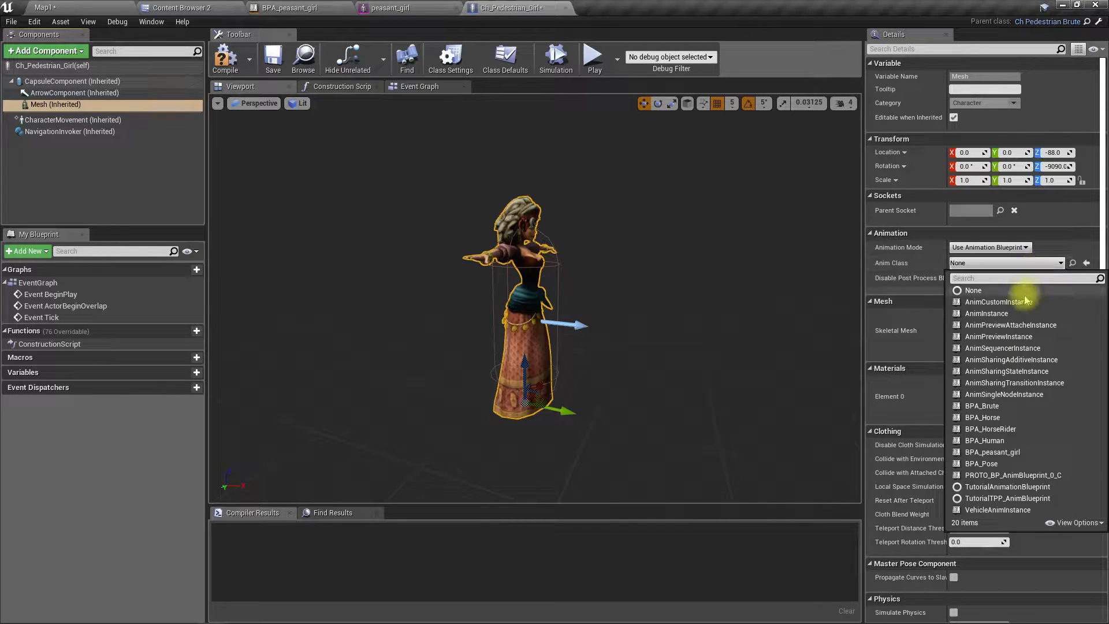
{"action": "left_click", "coordinate": [1003, 452]}
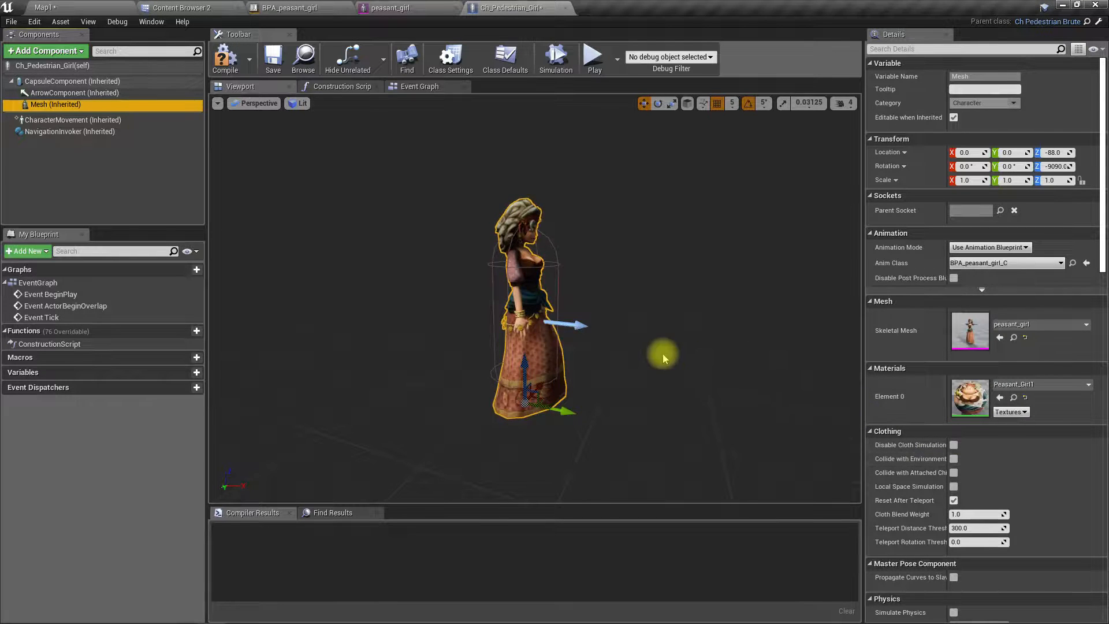
{"action": "left_click", "coordinate": [226, 61]}
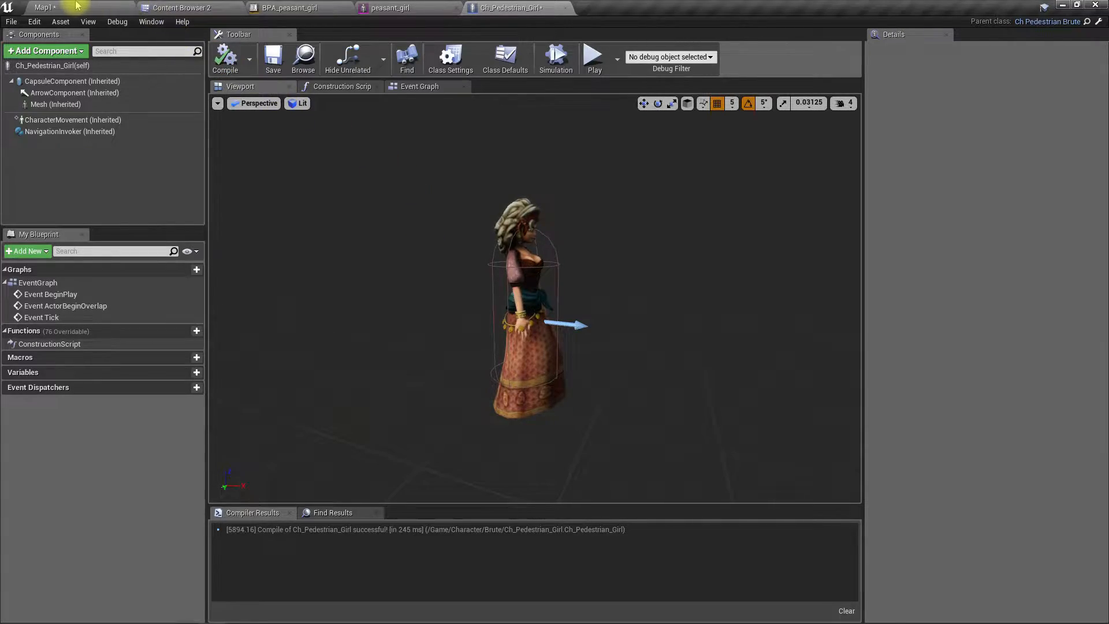
Select the BP_Road actor on the dirt path in the Map1 level and show its details.
{"action": "left_click", "coordinate": [45, 7]}
{"action": "key", "text": "w"}
{"action": "right_click_drag", "start_coordinate": [510, 250], "coordinate": [664, 243]}
{"action": "right_click_drag", "start_coordinate": [452, 268], "coordinate": [488, 340]}
{"action": "left_click", "coordinate": [470, 334]}
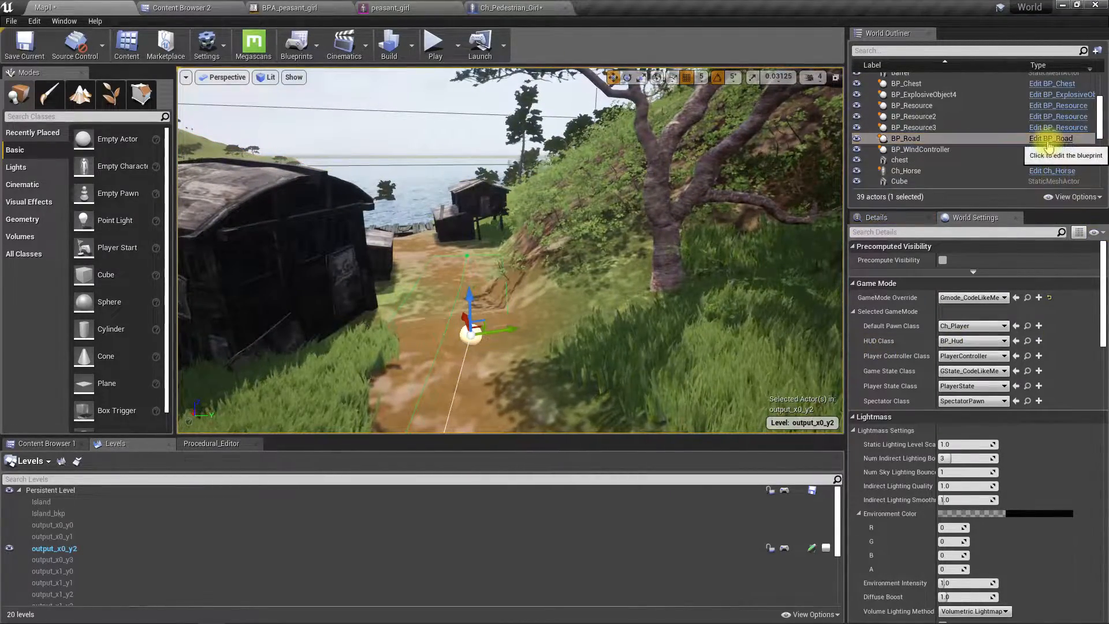
{"action": "left_click", "coordinate": [878, 219]}
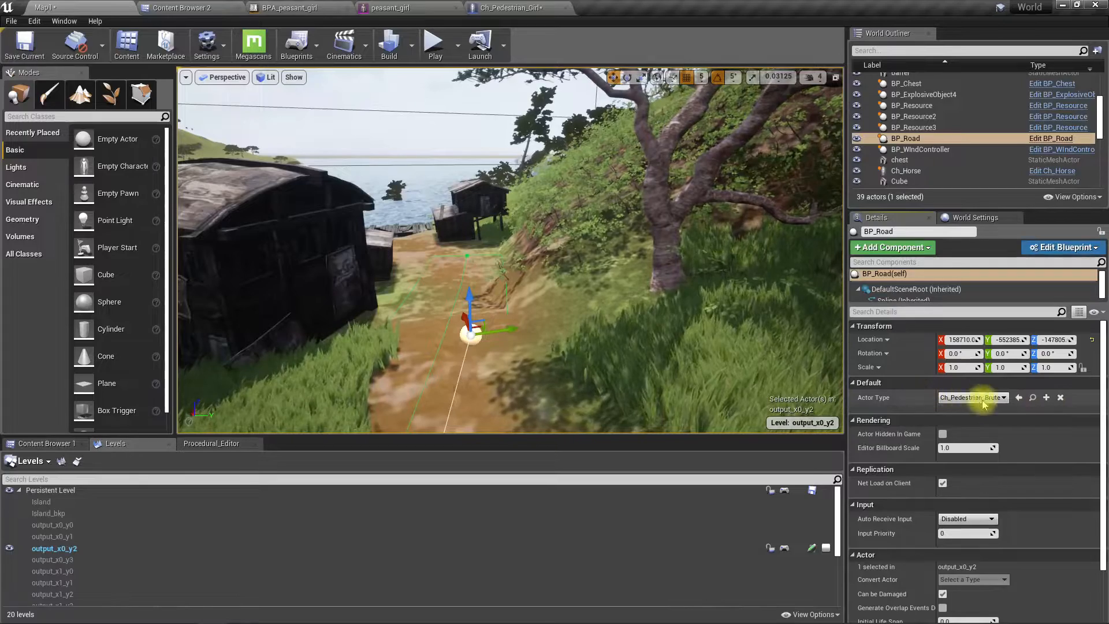
Open the BP_Road Blueprint for editing and return to the Map1 level.
{"action": "left_click", "coordinate": [1046, 398]}
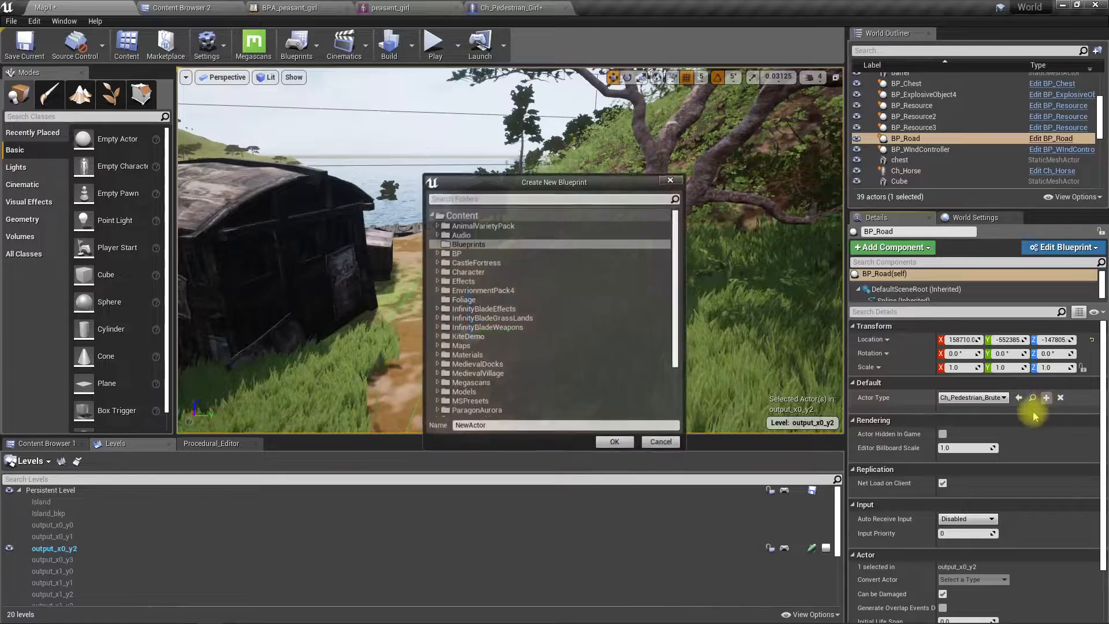
{"action": "left_click", "coordinate": [660, 443]}
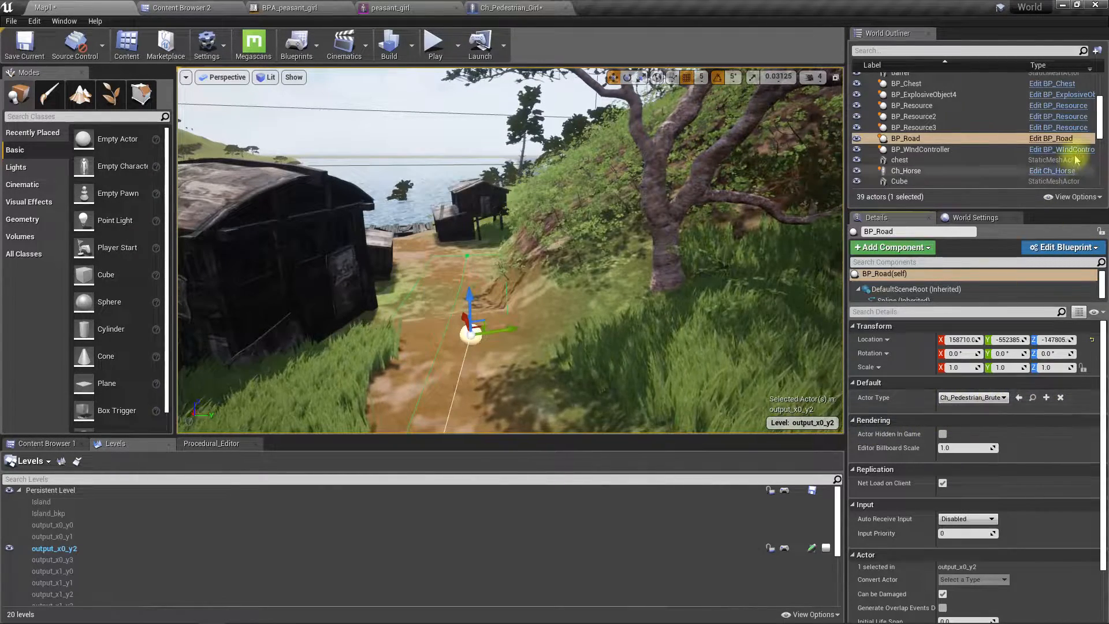
{"action": "left_click", "coordinate": [1043, 140]}
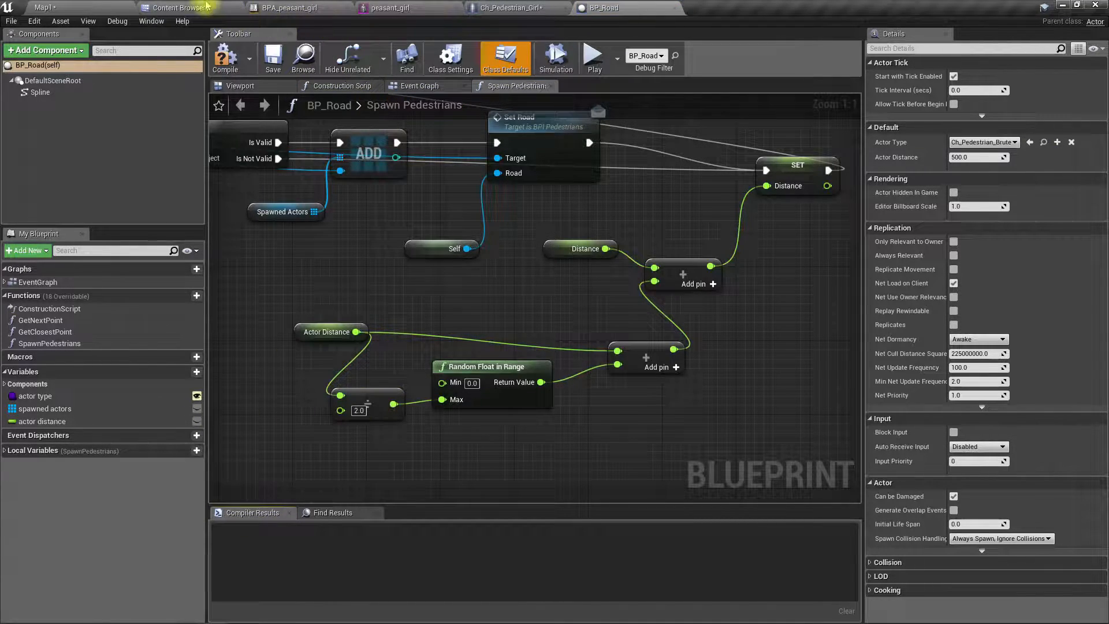
{"action": "left_click", "coordinate": [79, 7]}
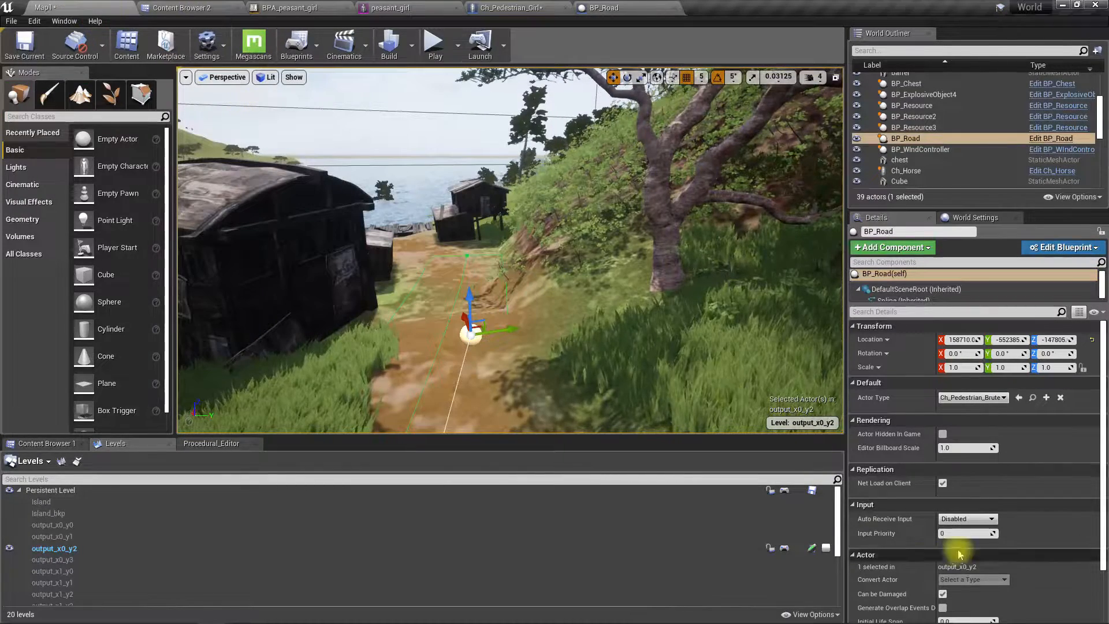
Set the BP_Road actor's Actor Type to Ch_Pedestrian_Girl and save the level.
{"action": "left_click", "coordinate": [972, 398]}
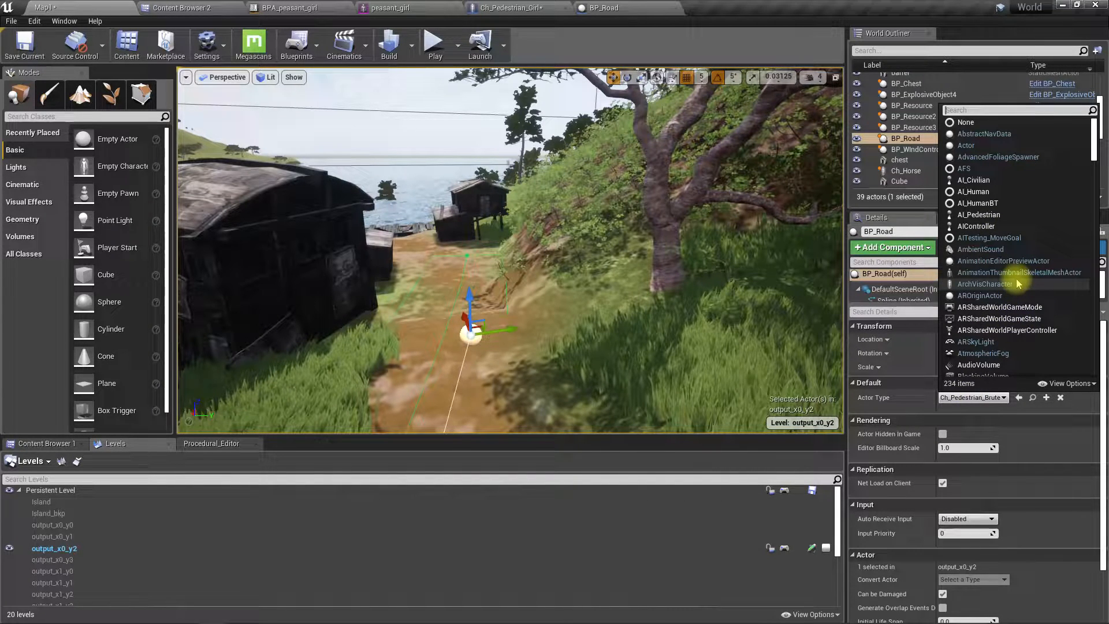
{"action": "type", "text": "girl"}
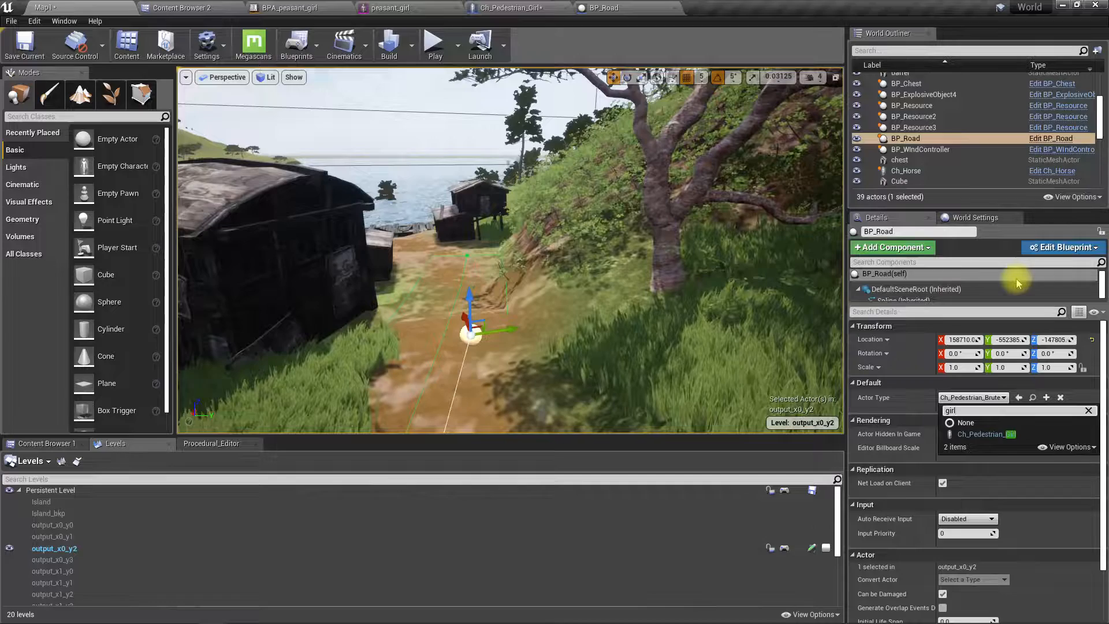
{"action": "left_click", "coordinate": [985, 434]}
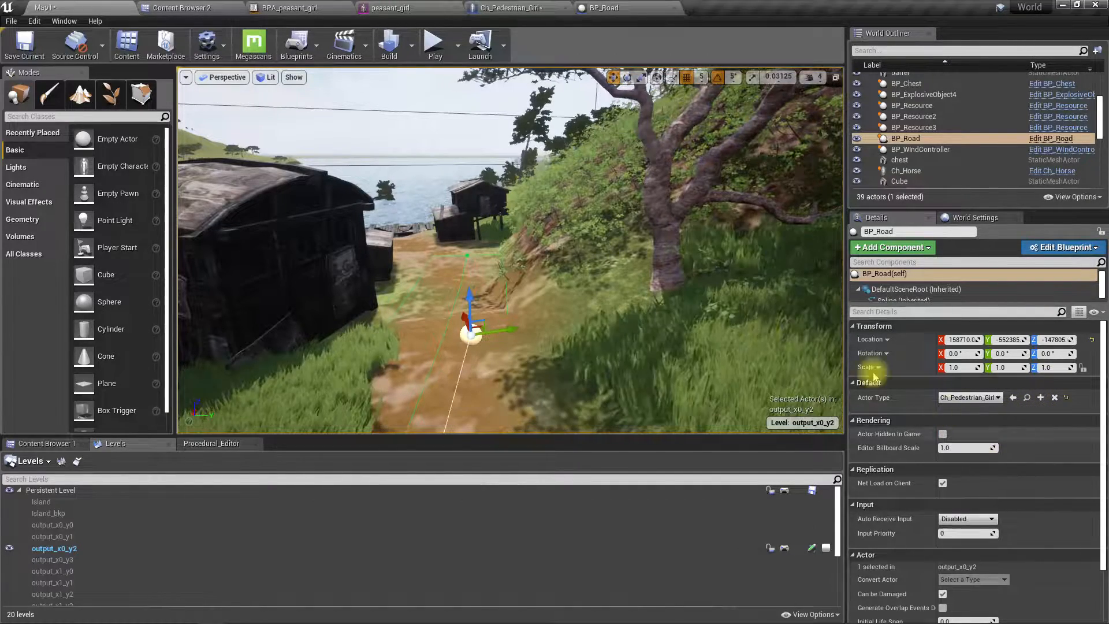
{"action": "left_click", "coordinate": [25, 45]}
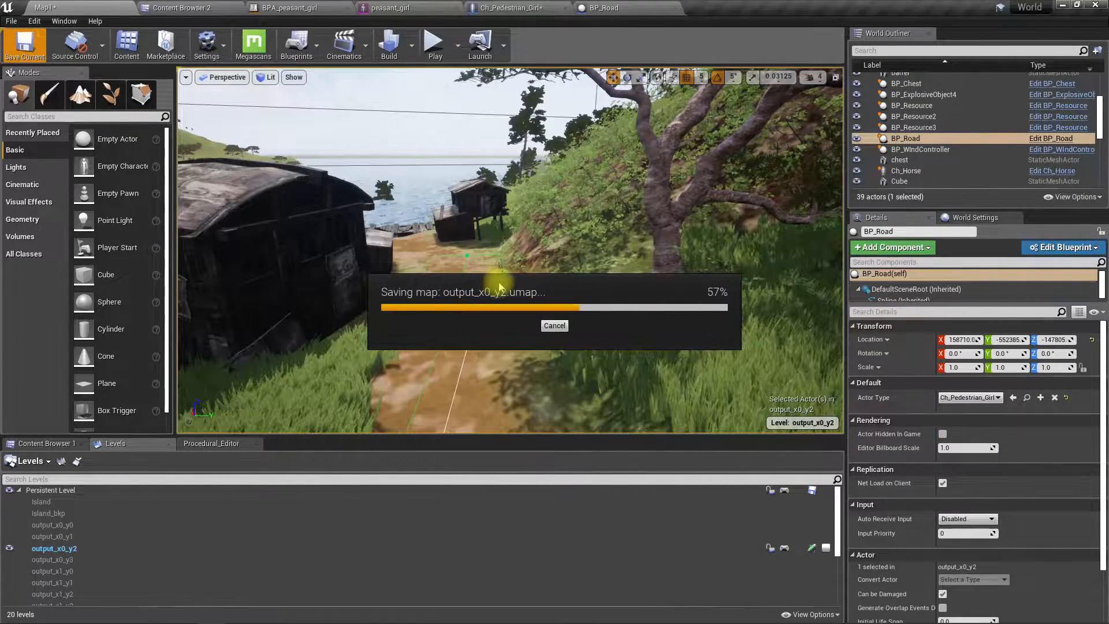
Play the level full screen from beside the road, walk the character near the pedestrians to check them, and stop playing.
{"action": "mouse_move", "coordinate": [475, 275]}
{"action": "right_mouse_down"}
{"action": "mouse_move", "coordinate": [427, 277]}
{"action": "mouse_move", "coordinate": [433, 249]}
{"action": "mouse_move", "coordinate": [497, 277]}
{"action": "mouse_move", "coordinate": [532, 266]}
{"action": "mouse_move", "coordinate": [519, 277]}
{"action": "mouse_move", "coordinate": [462, 278]}
{"action": "mouse_move", "coordinate": [451, 312]}
{"action": "mouse_move", "coordinate": [405, 312]}
{"action": "mouse_move", "coordinate": [483, 265]}
{"action": "right_mouse_up"}
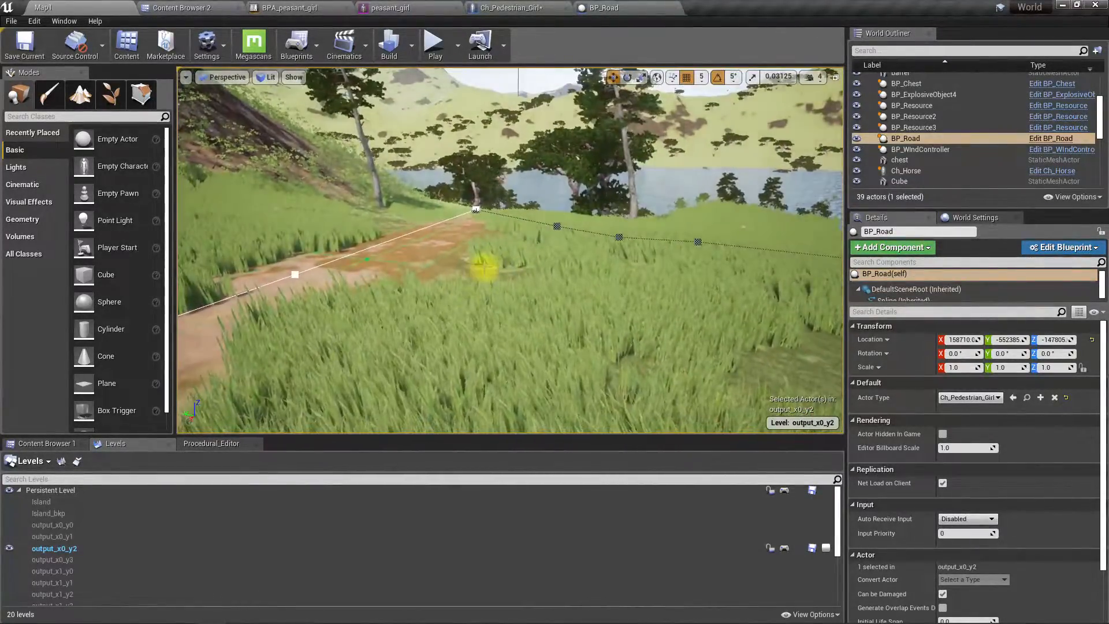
{"action": "key", "text": "F11"}
{"action": "key", "text": "alt+p"}
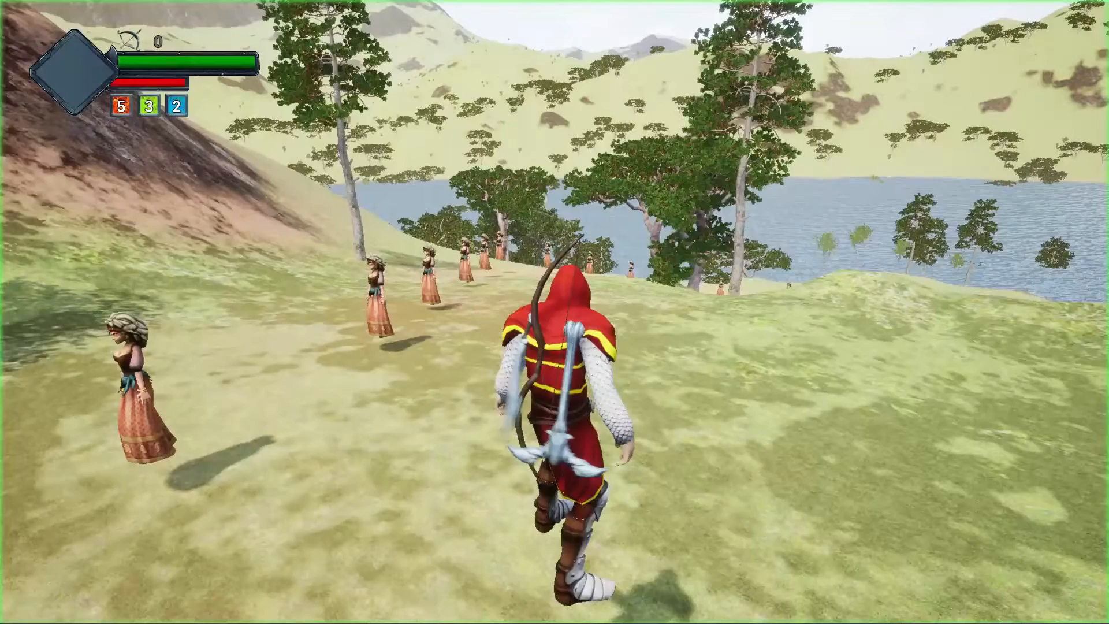
{"action": "key", "text": "w"}
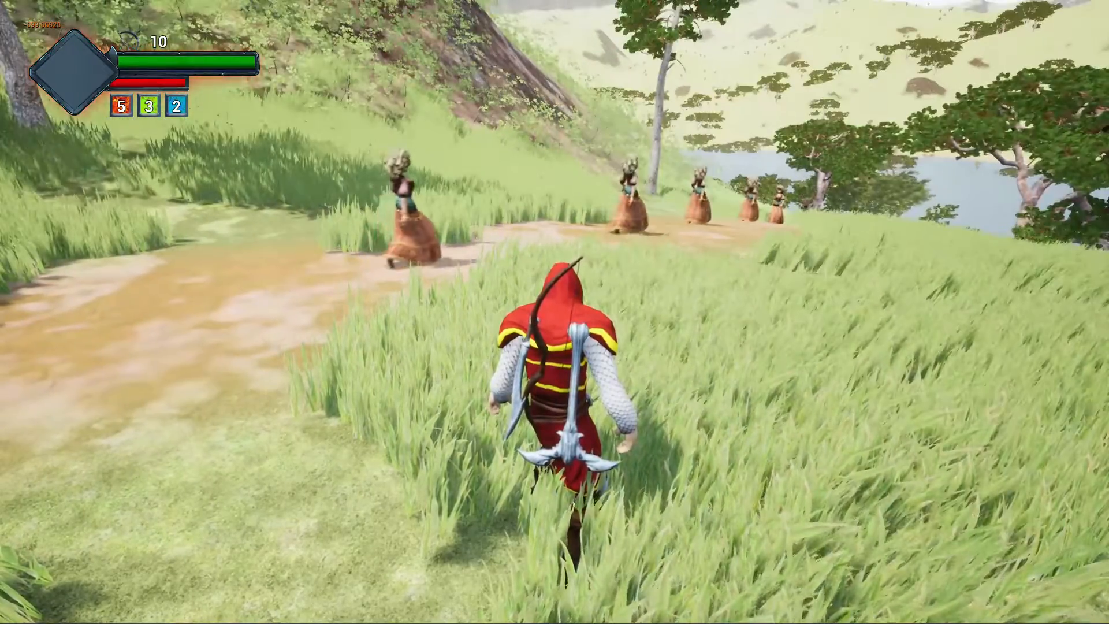
{"action": "key", "text": "w"}
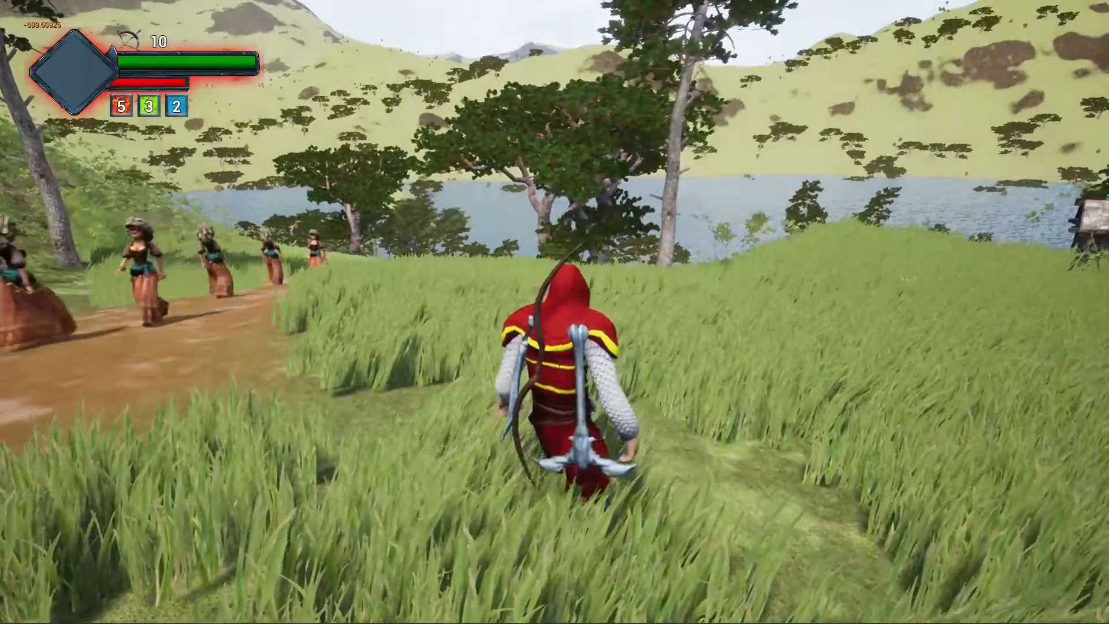
{"action": "key", "text": "w"}
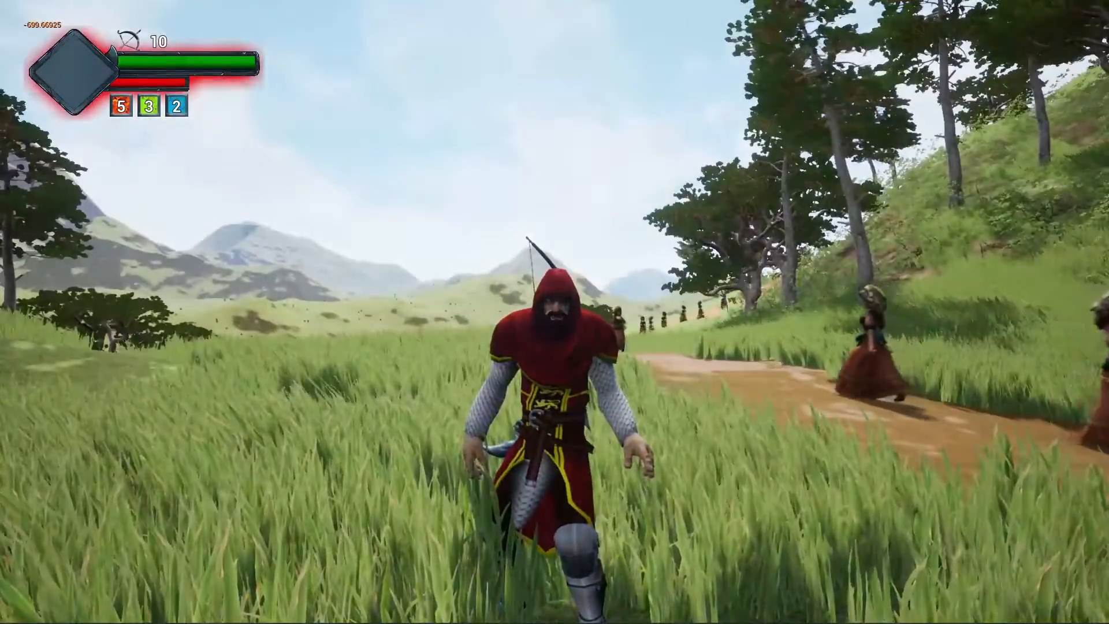
{"action": "key", "text": "Escape"}
{"action": "mouse_move", "coordinate": [562, 223]}
{"action": "right_mouse_down"}
{"action": "mouse_move", "coordinate": [606, 245]}
{"action": "mouse_move", "coordinate": [751, 260]}
{"action": "mouse_move", "coordinate": [562, 222]}
{"action": "right_mouse_up"}
{"action": "key", "text": "F11"}
{"action": "right_click_drag", "start_coordinate": [586, 124], "coordinate": [703, 156]}
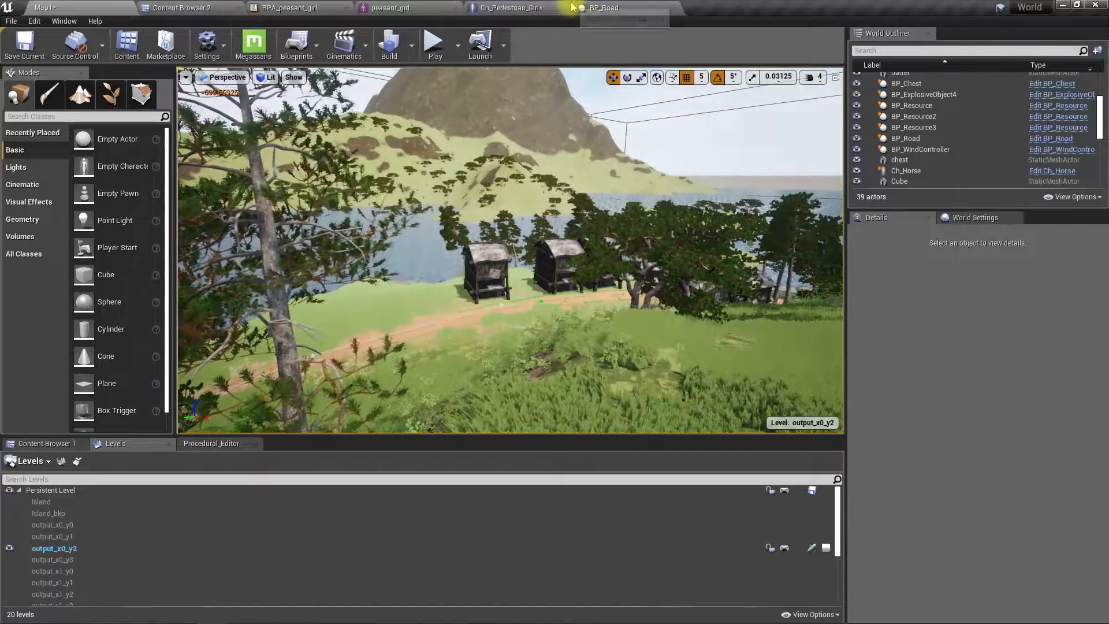
Find references to the actor type variable in BP_Road and go to its Get node in SpawnPedestrians.
{"action": "left_click", "coordinate": [603, 8]}
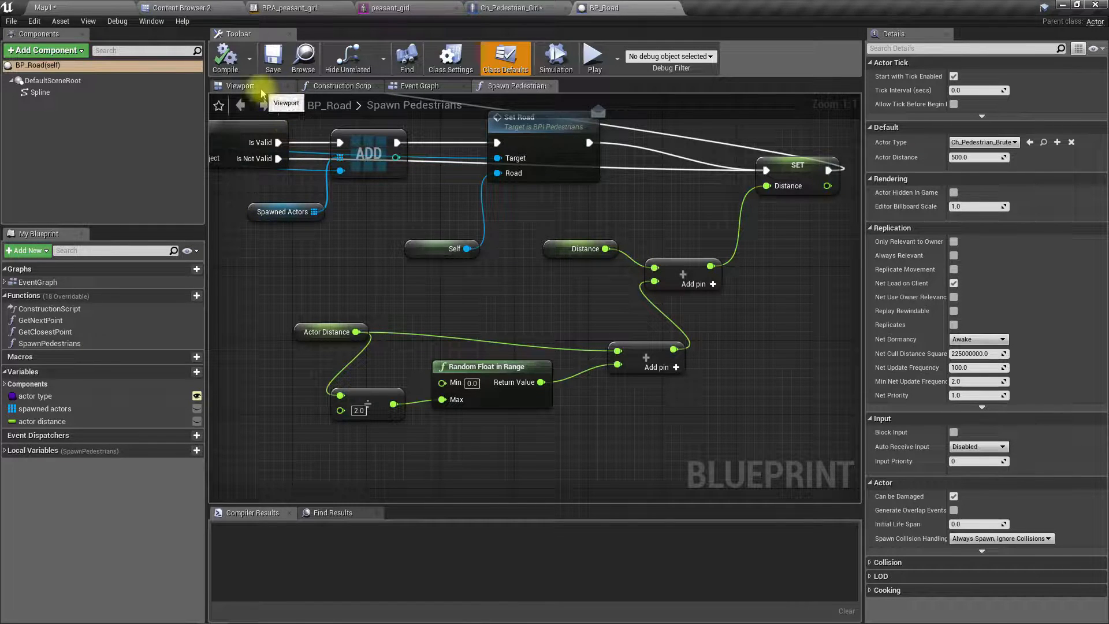
{"action": "left_click", "coordinate": [93, 397]}
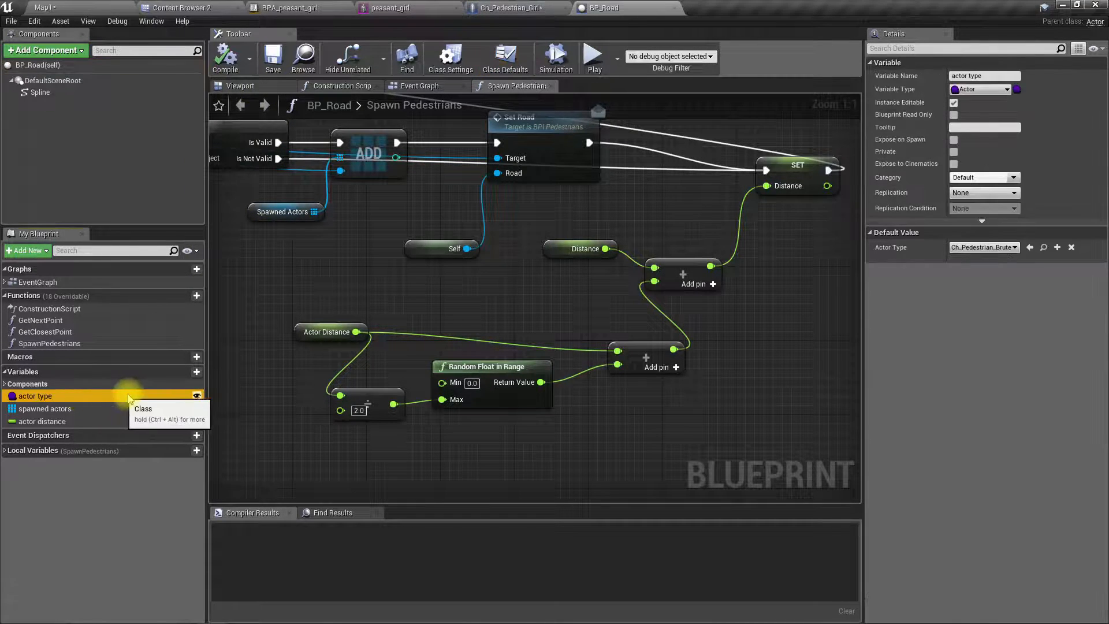
{"action": "right_click", "coordinate": [35, 397]}
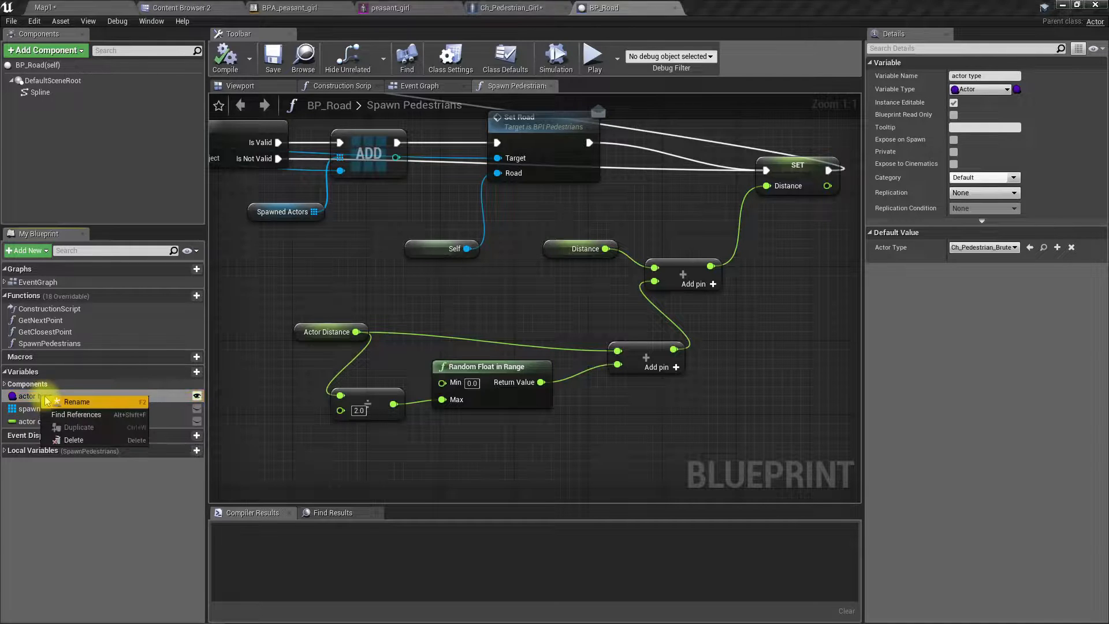
{"action": "left_click", "coordinate": [69, 430]}
{"action": "left_click", "coordinate": [254, 550]}
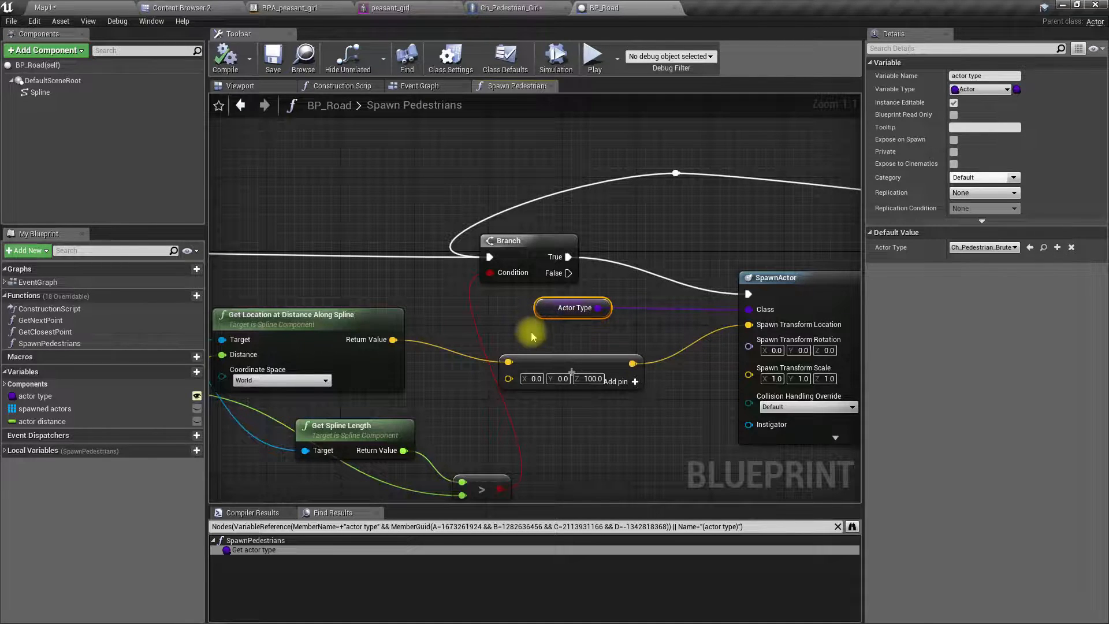
Change the actor type variable to an array of Actor class references and return to the Spawn Pedestrians graph.
{"action": "left_click", "coordinate": [1017, 90]}
{"action": "left_click", "coordinate": [1015, 106]}
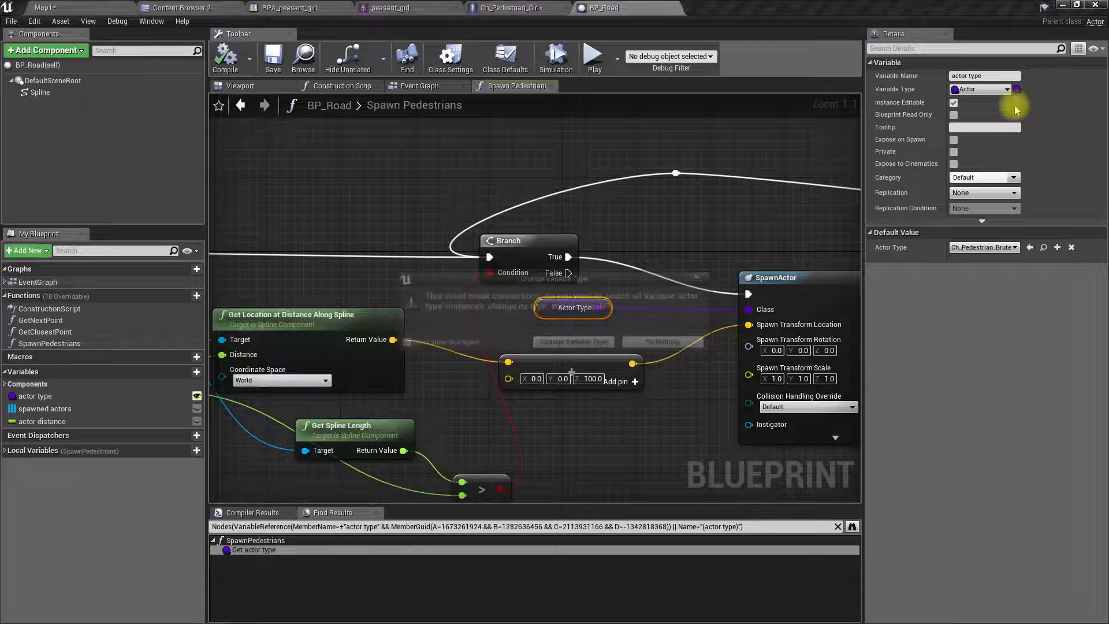
{"action": "left_click", "coordinate": [554, 343]}
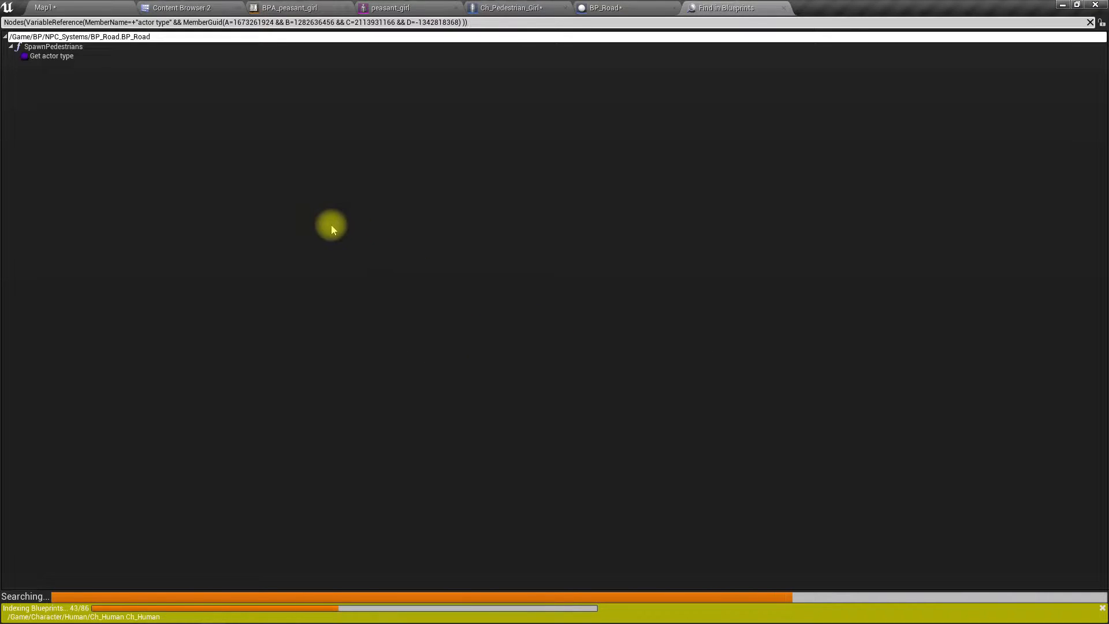
{"action": "left_click", "coordinate": [606, 7]}
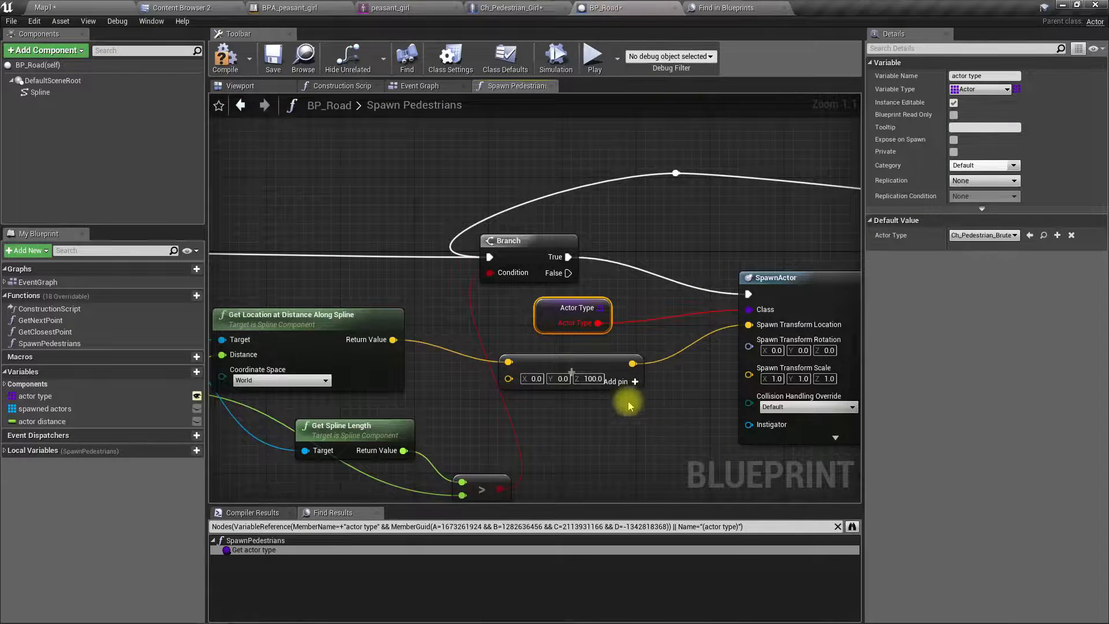
Disconnect Actor Type from SpawnActor, add an array Get node to it, and connect the element to SpawnActor's Class input.
{"action": "right_click", "coordinate": [594, 324]}
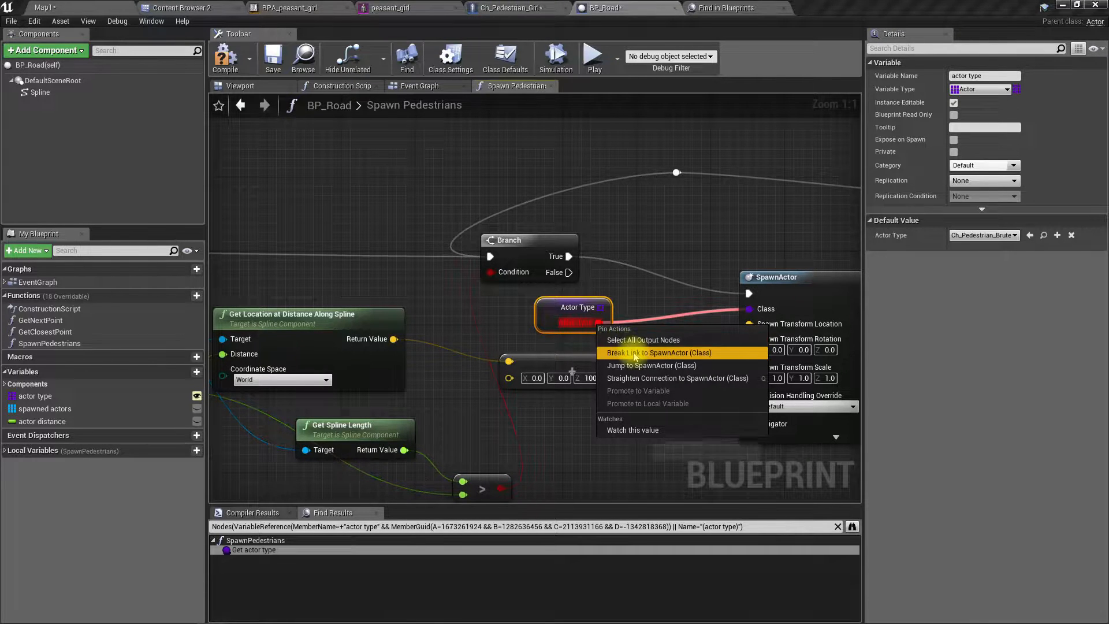
{"action": "left_click", "coordinate": [620, 338]}
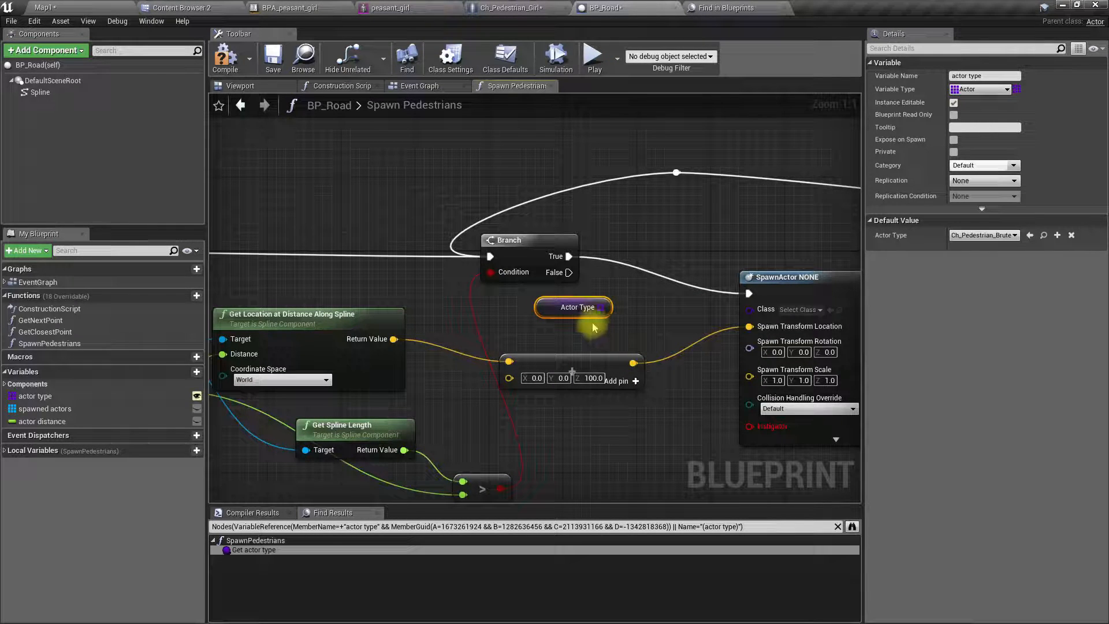
{"action": "left_click_drag", "start_coordinate": [601, 307], "coordinate": [634, 310]}
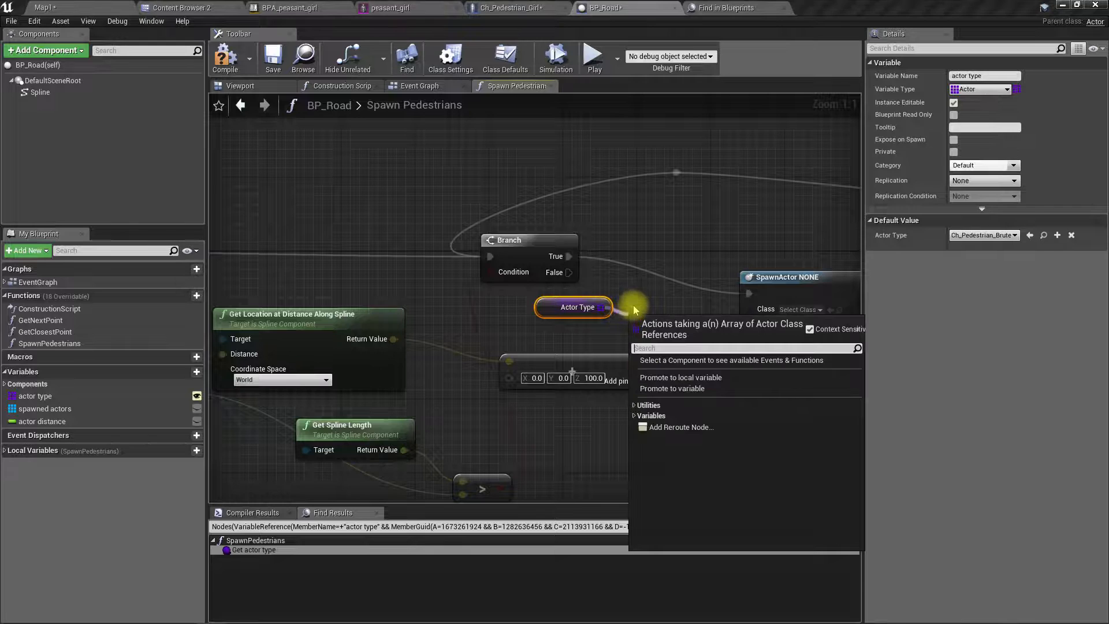
{"action": "type", "text": "get"}
{"action": "key", "text": "Return"}
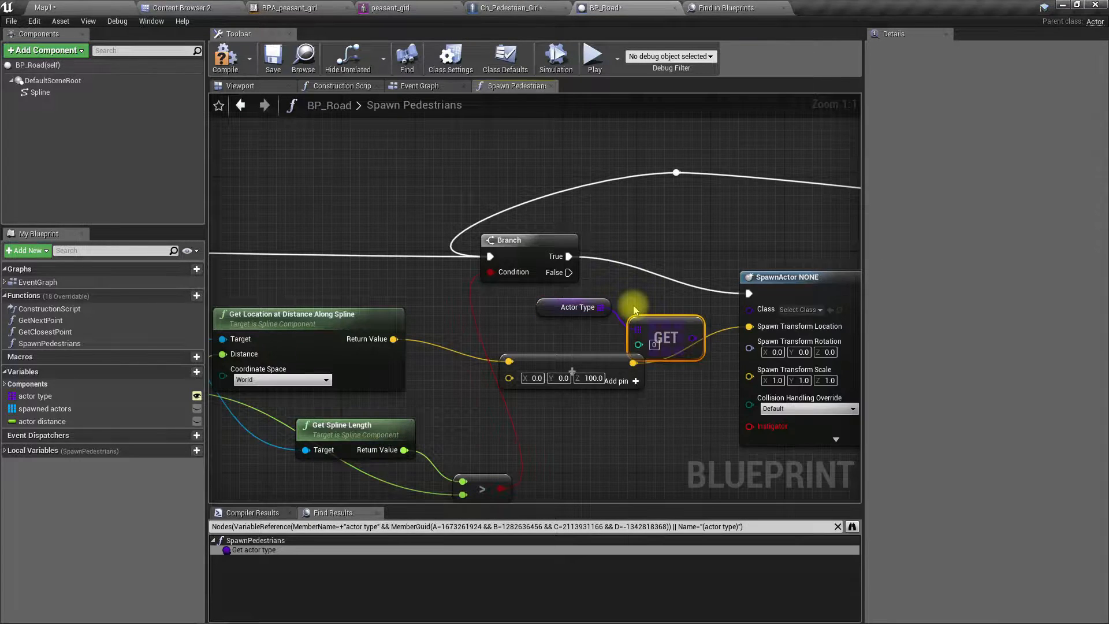
{"action": "left_click_drag", "start_coordinate": [671, 329], "coordinate": [750, 309]}
{"action": "left_click_drag", "start_coordinate": [544, 300], "coordinate": [530, 312]}
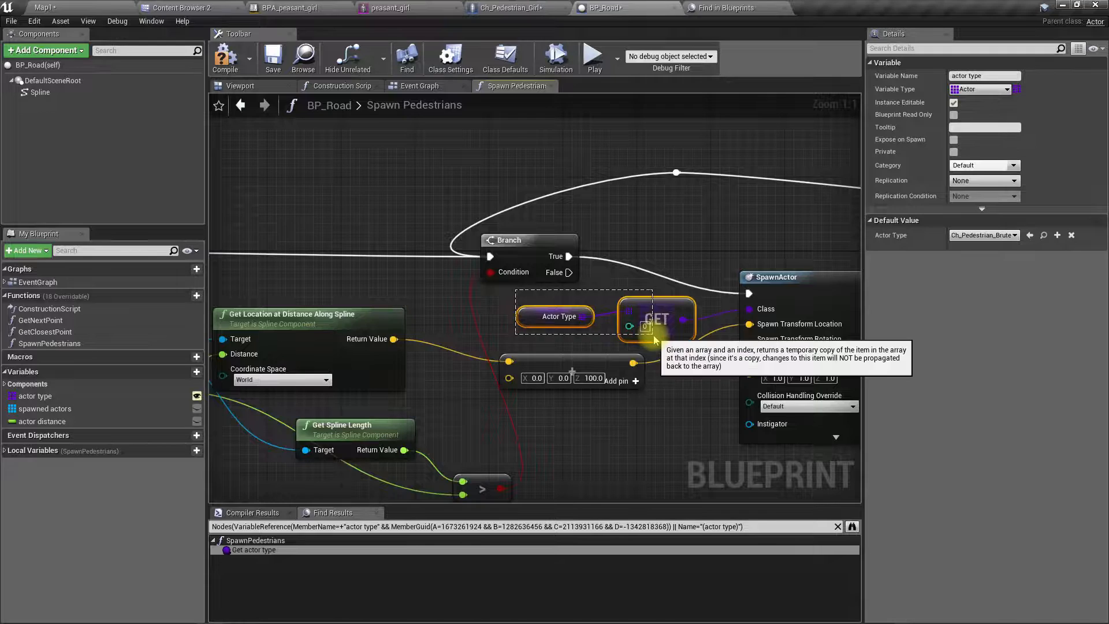
Collapse the Actor Type and GET nodes into a function named Get ActorType and make it pure.
{"action": "right_click", "coordinate": [654, 306]}
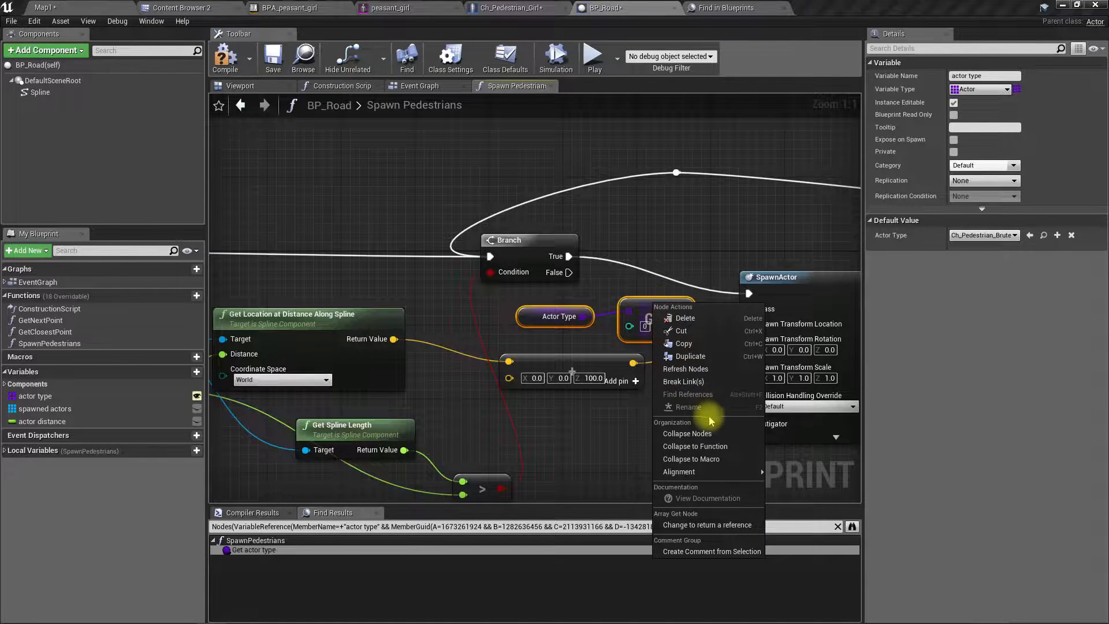
{"action": "left_click", "coordinate": [702, 447]}
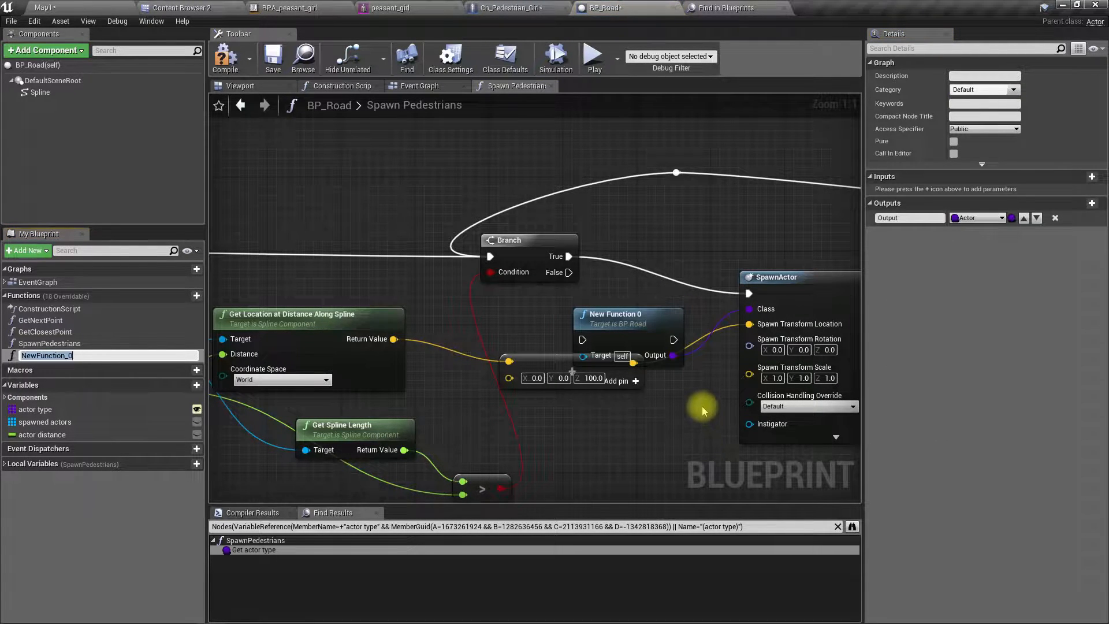
{"action": "type", "text": "Get ActorType"}
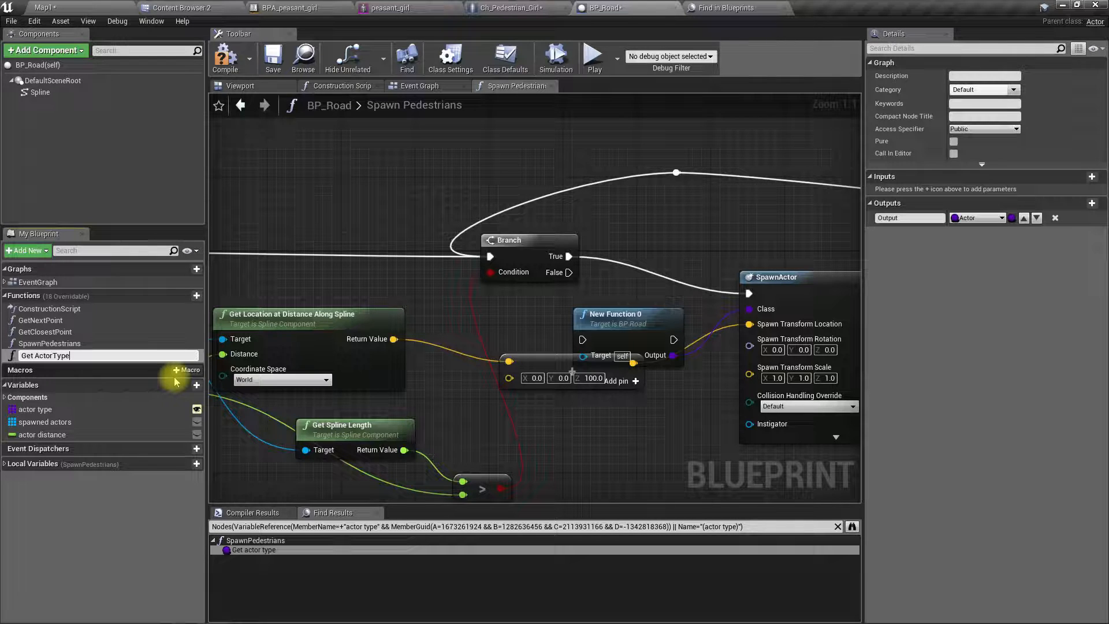
{"action": "key", "text": "Return"}
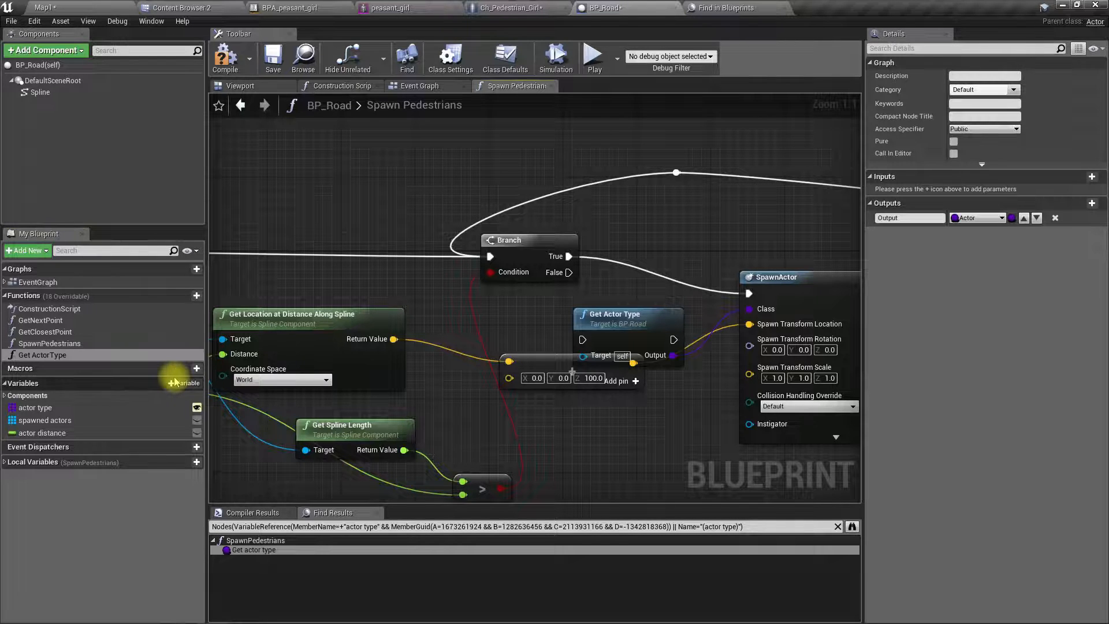
{"action": "left_click_drag", "start_coordinate": [635, 317], "coordinate": [636, 307]}
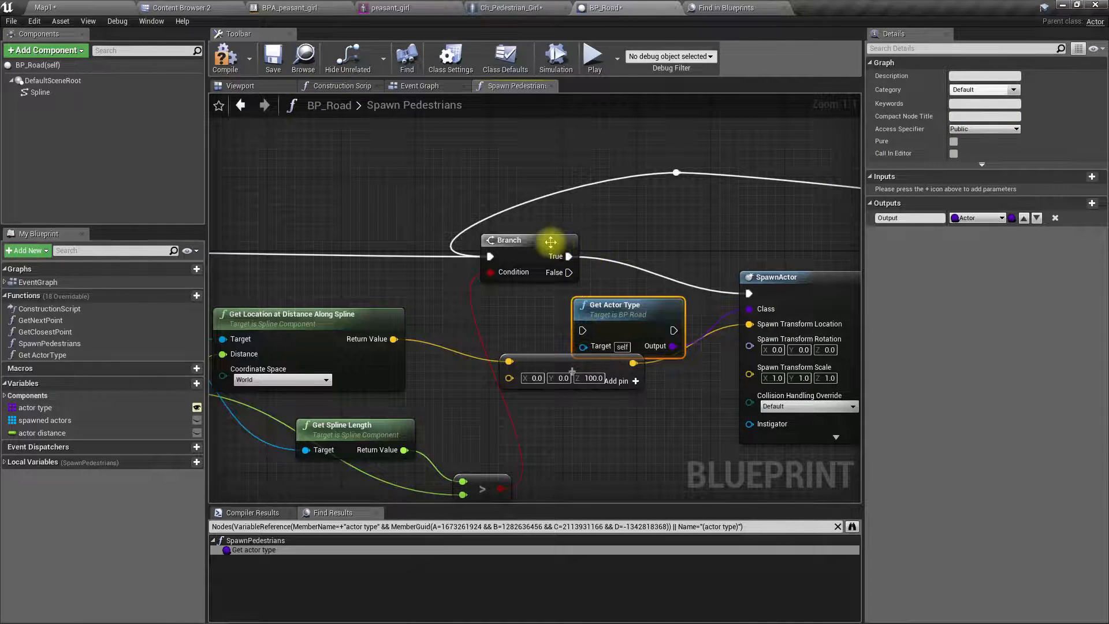
{"action": "left_click", "coordinate": [953, 142]}
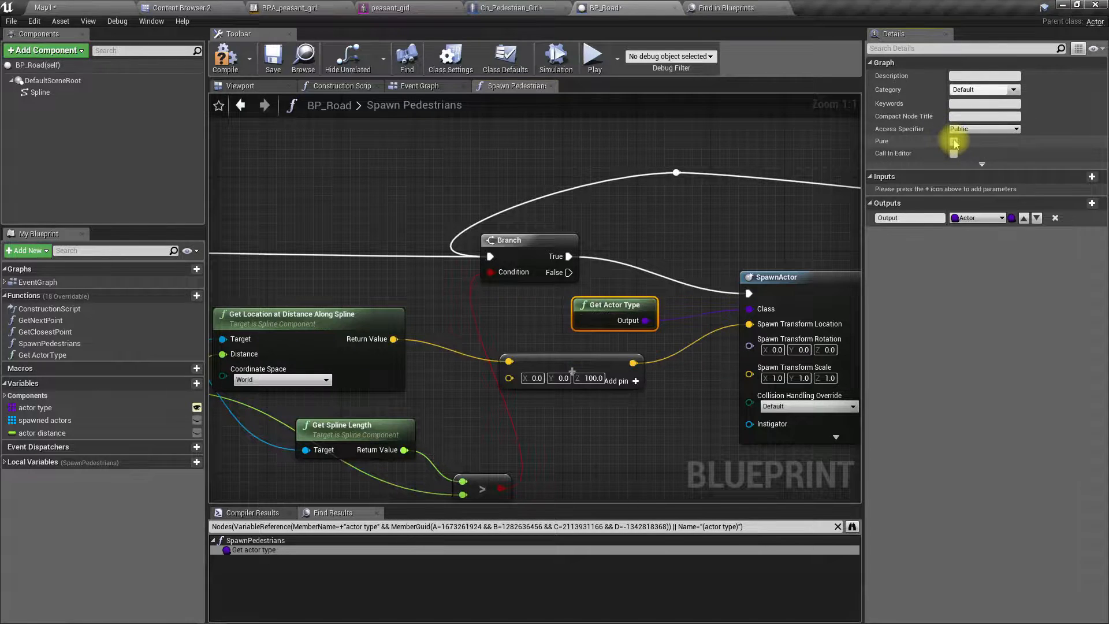
Open the Get Actor Type function graph and make room between the Actor Type and GET nodes.
{"action": "double_click", "coordinate": [593, 310]}
{"action": "left_click_drag", "start_coordinate": [454, 248], "coordinate": [471, 407]}
{"action": "right_click_drag", "start_coordinate": [514, 378], "coordinate": [507, 351]}
{"action": "left_click", "coordinate": [469, 379]}
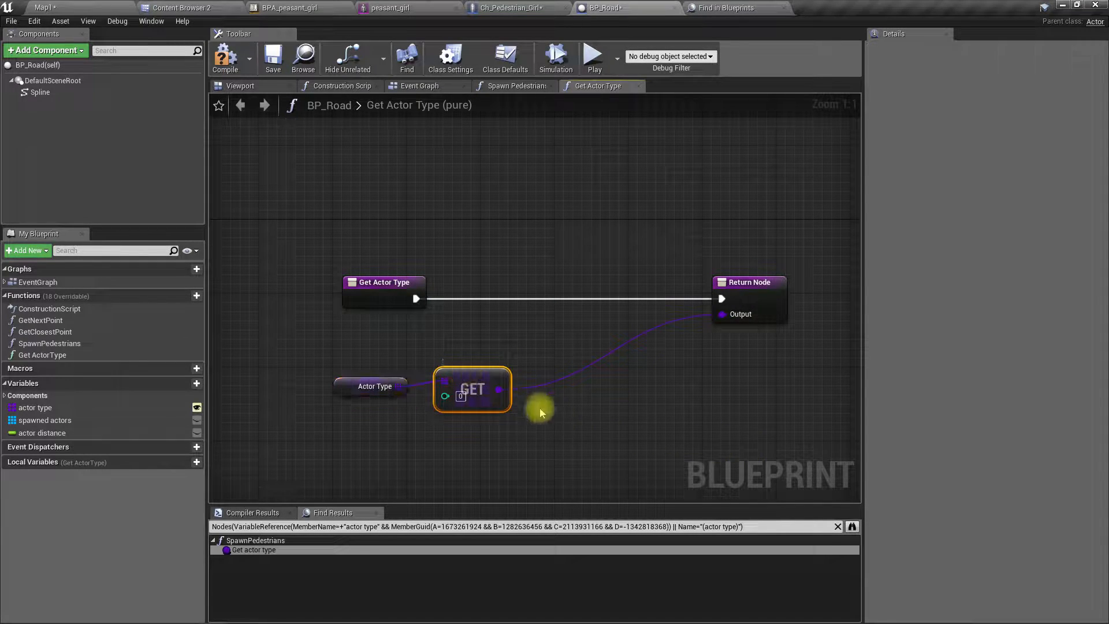
{"action": "left_click_drag", "start_coordinate": [488, 381], "coordinate": [563, 409]}
{"action": "right_click_drag", "start_coordinate": [428, 440], "coordinate": [455, 386]}
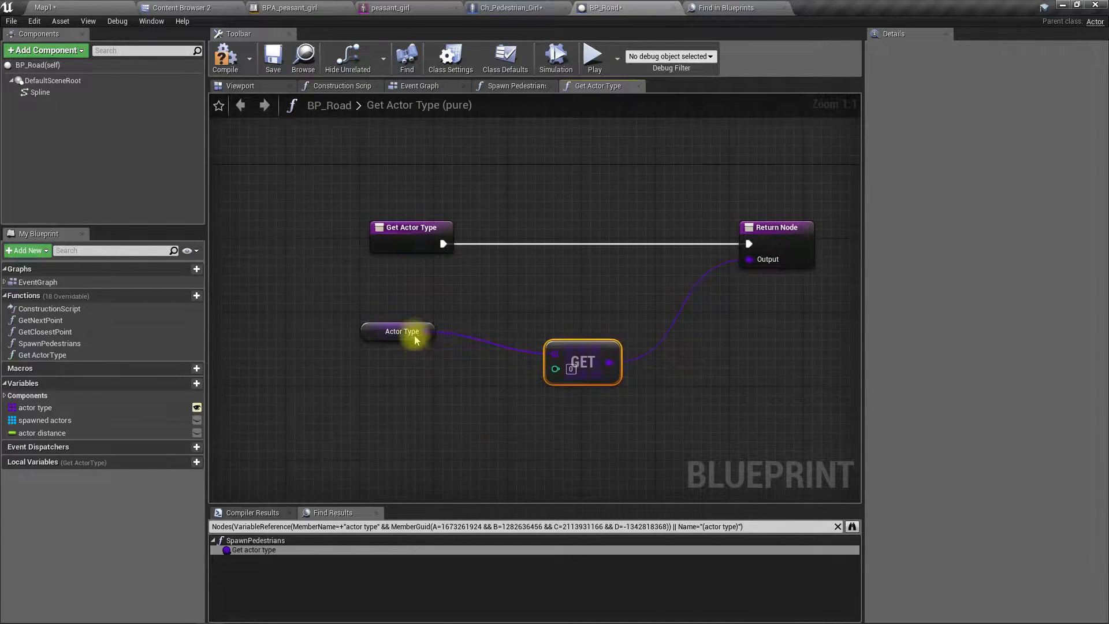
Add a Length node fed by the Actor Type array and place it below that variable.
{"action": "left_click_drag", "start_coordinate": [379, 340], "coordinate": [369, 361]}
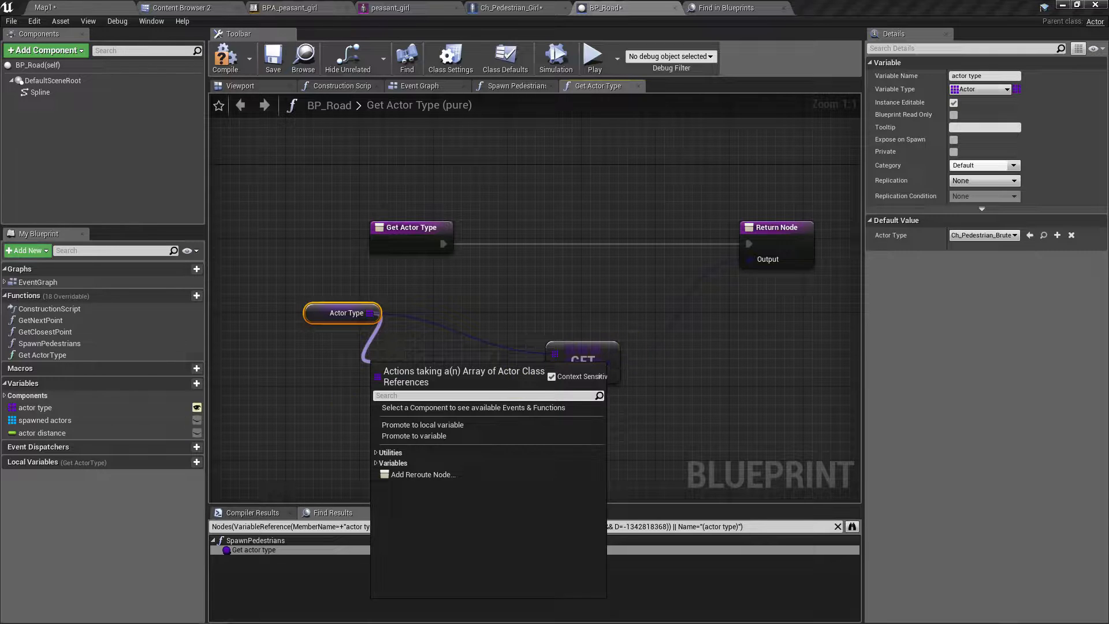
{"action": "left_click", "coordinate": [436, 354]}
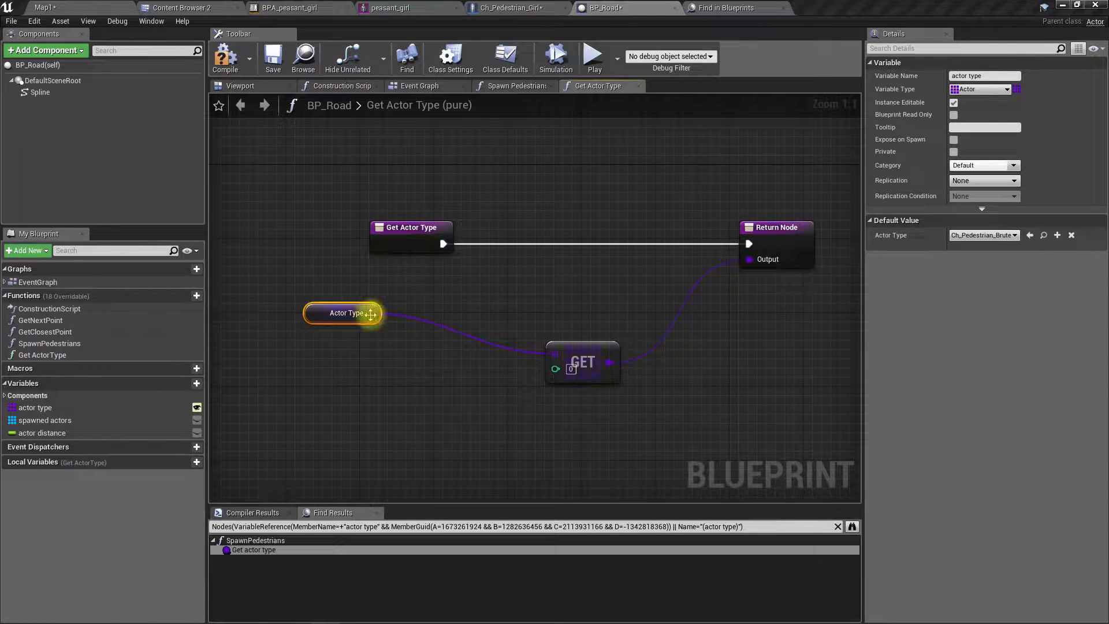
{"action": "left_click_drag", "start_coordinate": [370, 313], "coordinate": [393, 369]}
{"action": "type", "text": "len"}
{"action": "key", "text": "Return"}
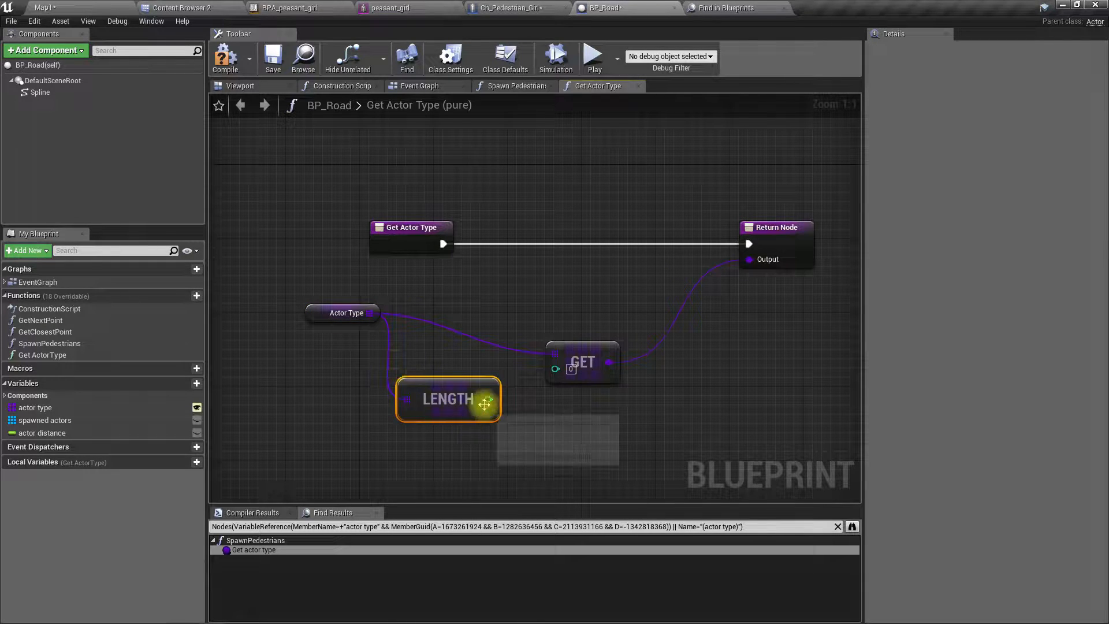
{"action": "left_click_drag", "start_coordinate": [481, 406], "coordinate": [379, 397]}
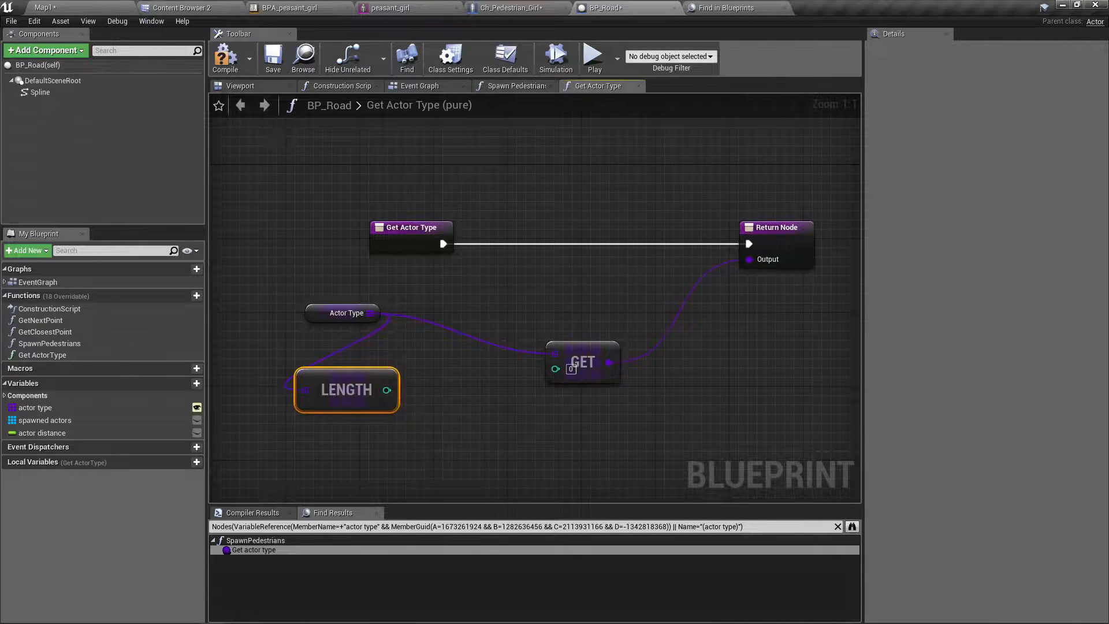
Feed the array length into a Random Integer node's Max, connect its result to GET's index, and compile BP_Road.
{"action": "right_click_drag", "start_coordinate": [418, 415], "coordinate": [378, 378]}
{"action": "left_click_drag", "start_coordinate": [343, 356], "coordinate": [384, 367]}
{"action": "type", "text": "random i"}
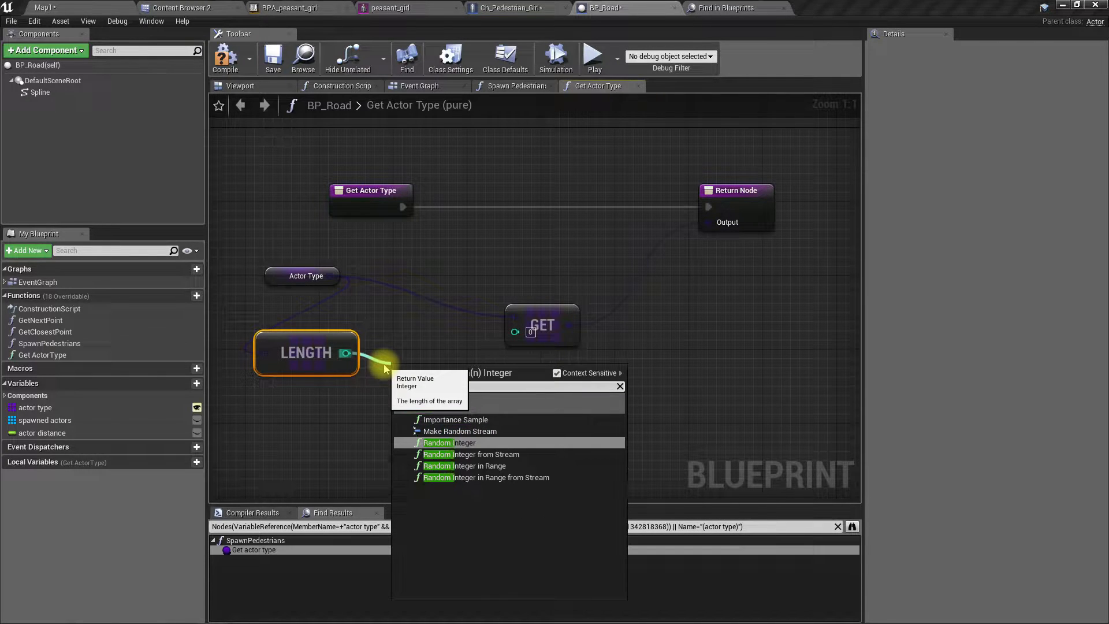
{"action": "left_click", "coordinate": [453, 444]}
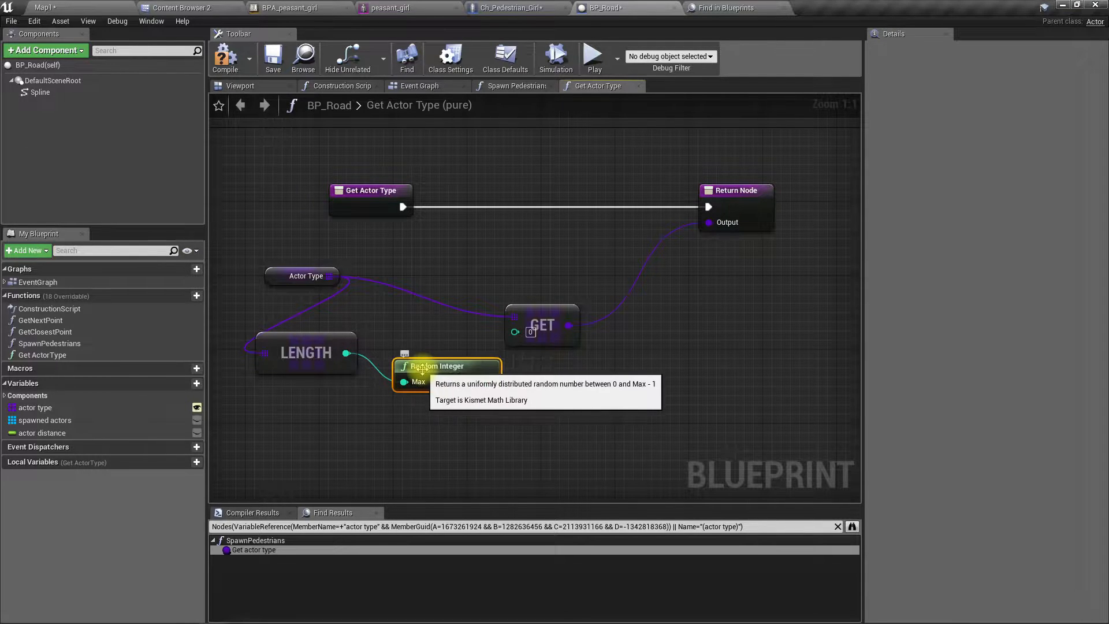
{"action": "left_click_drag", "start_coordinate": [499, 374], "coordinate": [577, 312]}
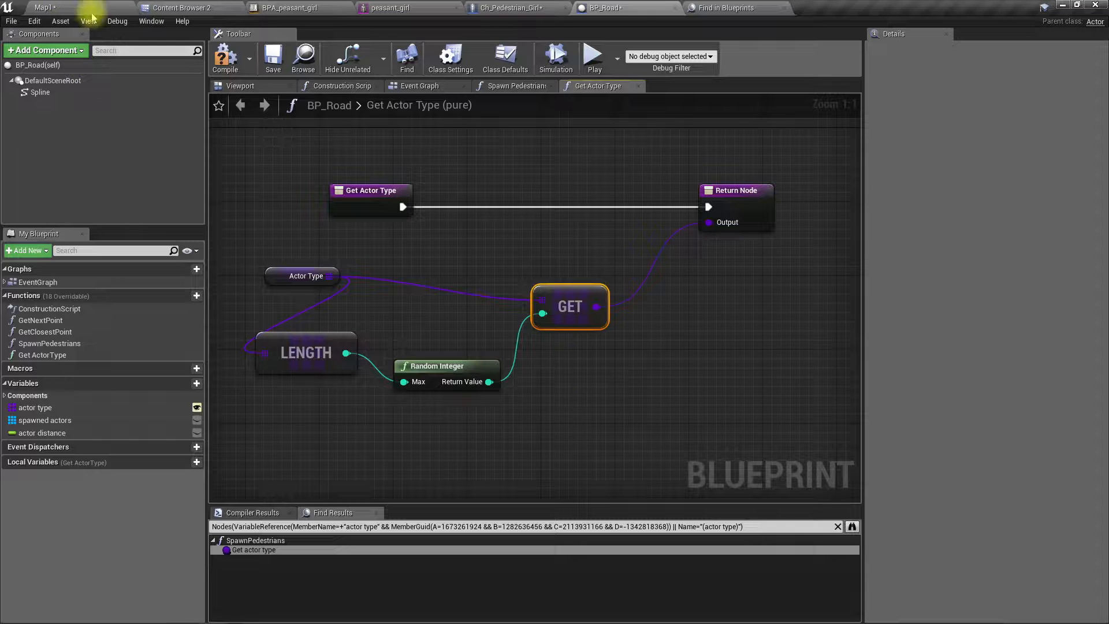
{"action": "left_click", "coordinate": [227, 56]}
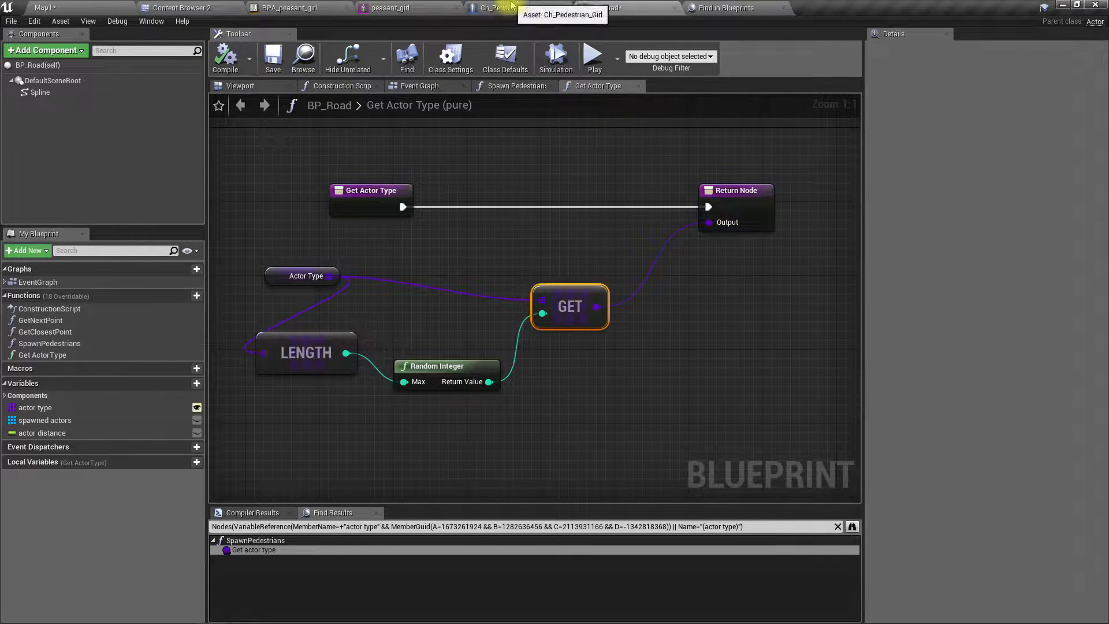
{"action": "left_click", "coordinate": [594, 59]}
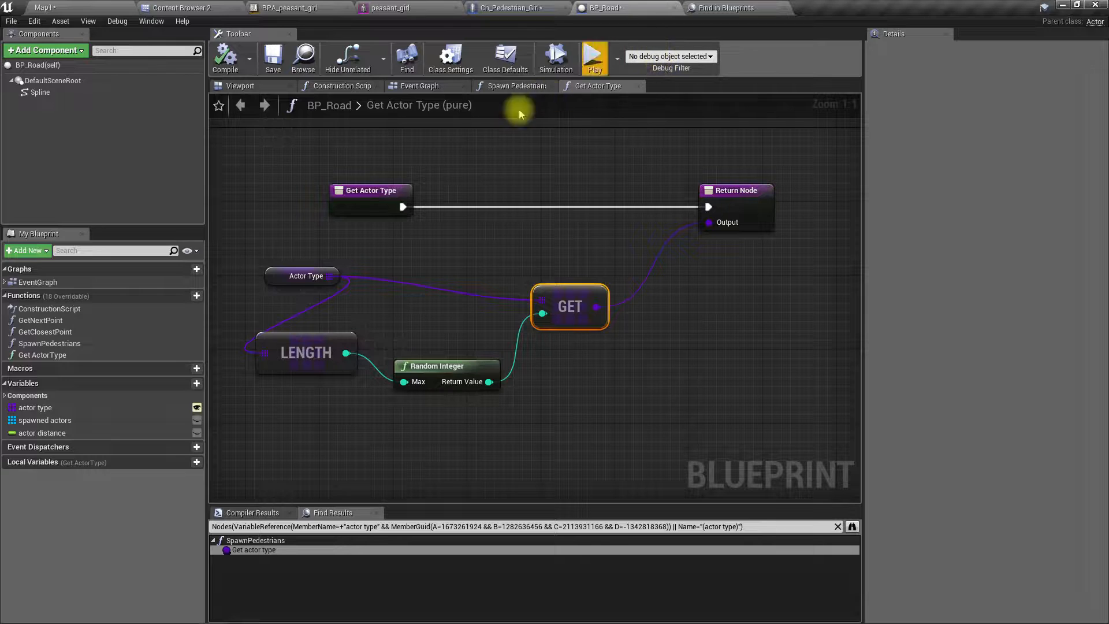
Add two default elements to the actor type array and set element 0 to Ch_Pedestrian_Girl.
{"action": "left_click", "coordinate": [32, 408]}
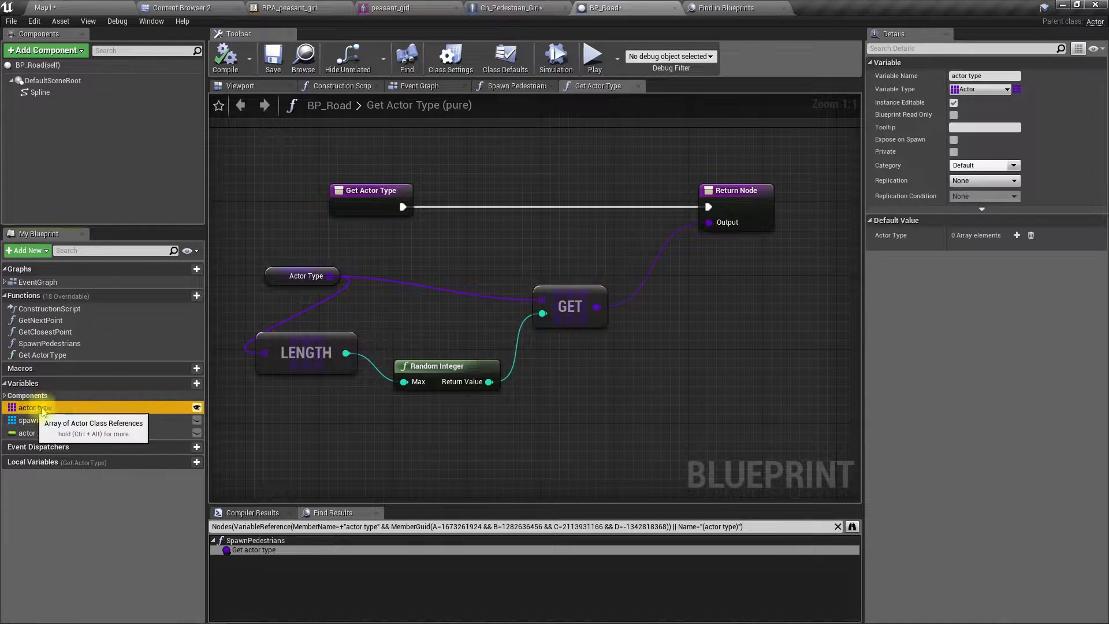
{"action": "left_click", "coordinate": [1017, 235]}
{"action": "left_click", "coordinate": [1016, 235]}
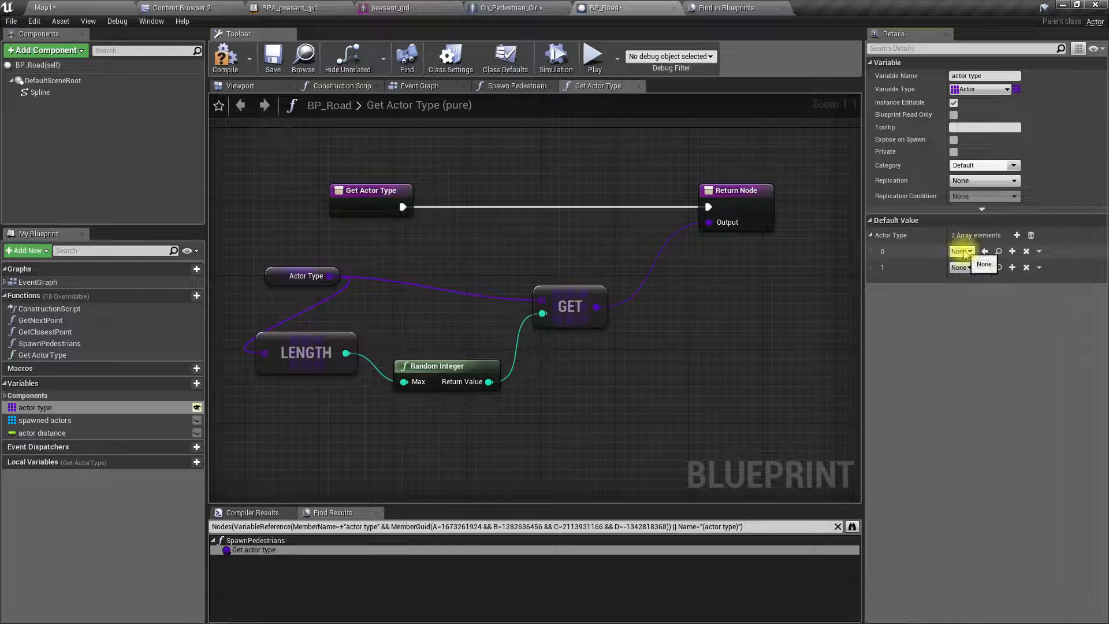
{"action": "left_click", "coordinate": [963, 251]}
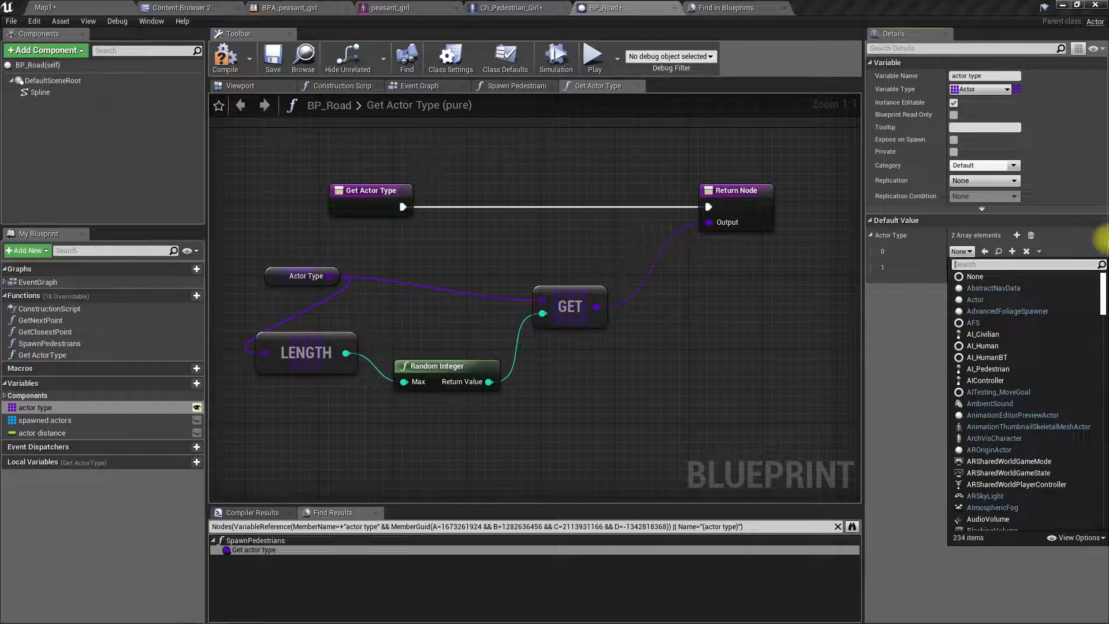
{"action": "type", "text": "pede"}
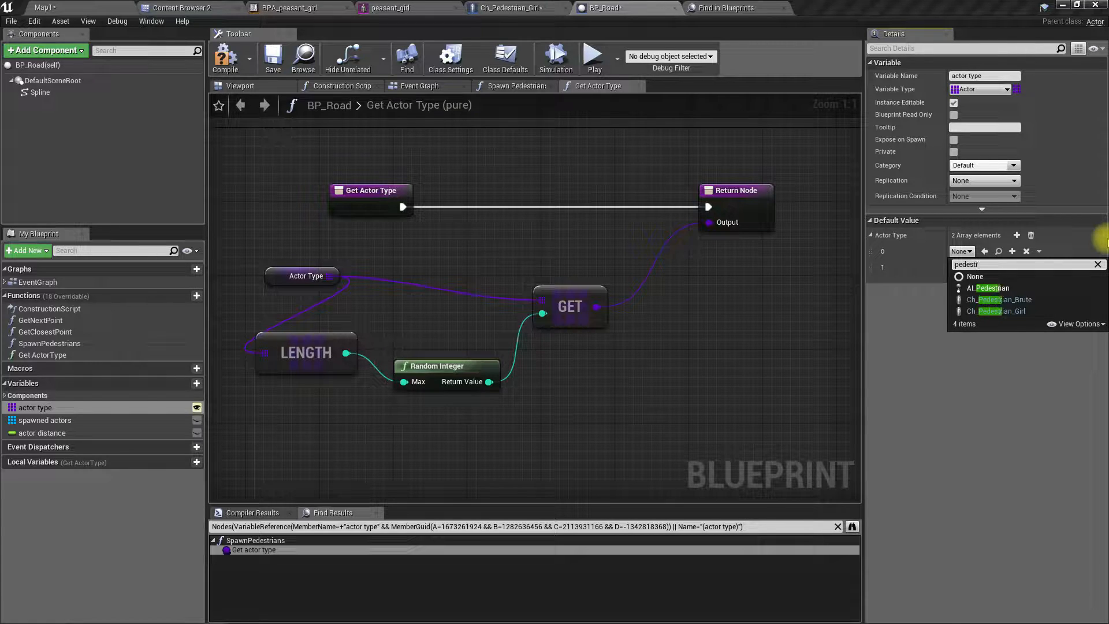
{"action": "type", "text": "str"}
{"action": "left_click", "coordinate": [1012, 311]}
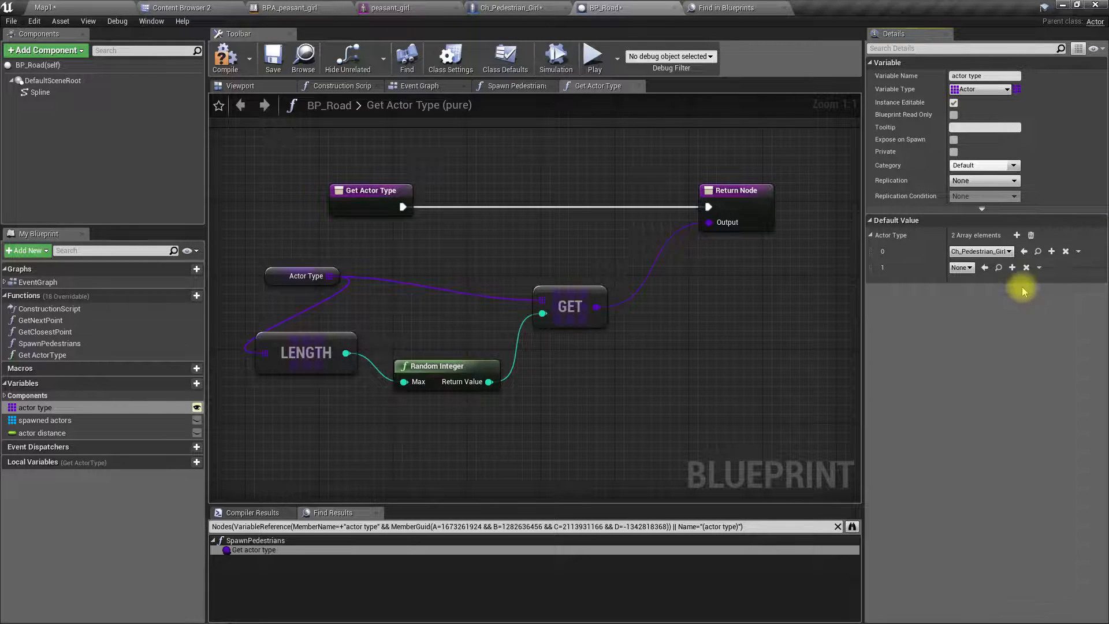
Set element 1 of the actor type array to Ch_Pedestrian_Brute and compile BP_Road.
{"action": "left_click", "coordinate": [970, 268]}
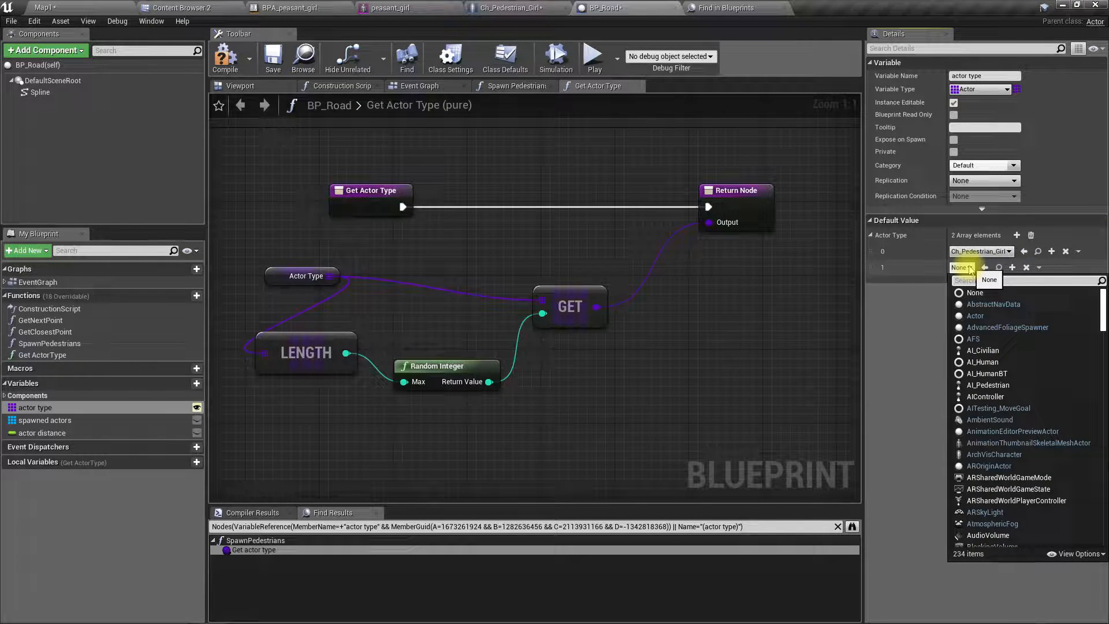
{"action": "type", "text": "brute"}
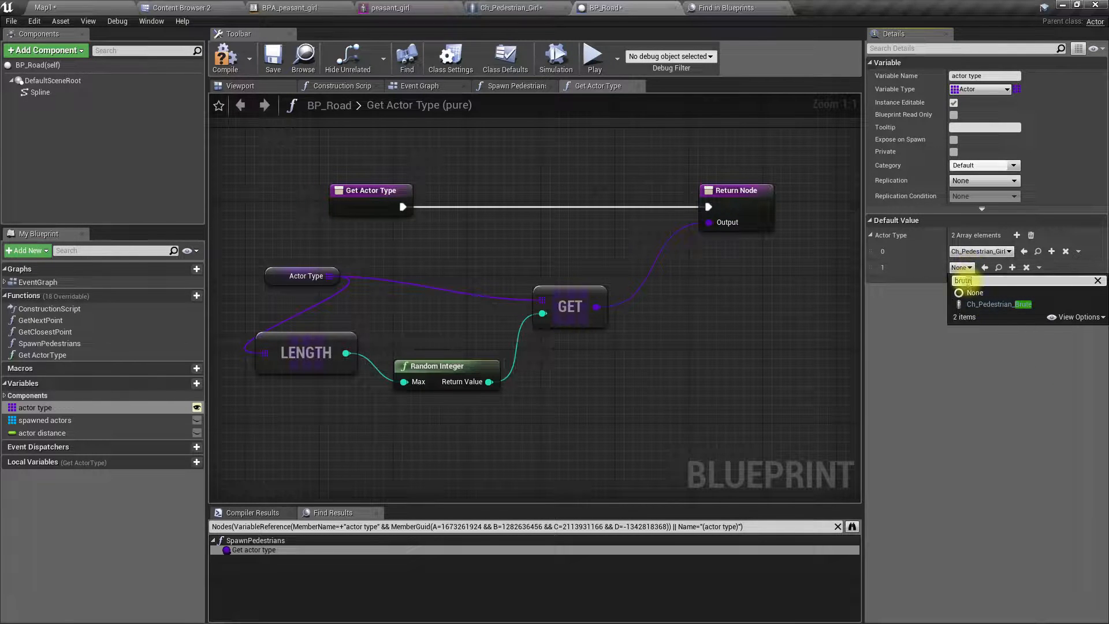
{"action": "left_click", "coordinate": [998, 304]}
{"action": "left_click", "coordinate": [232, 63]}
Play the Map1 level full screen from beside the road, run along it to check the mix of pedestrians, and stop playing.
{"action": "left_click", "coordinate": [85, 8]}
{"action": "right_click_drag", "start_coordinate": [405, 231], "coordinate": [277, 266]}
{"action": "right_click_drag", "start_coordinate": [647, 306], "coordinate": [566, 288]}
{"action": "key", "text": "F11"}
{"action": "key", "text": "alt+p"}
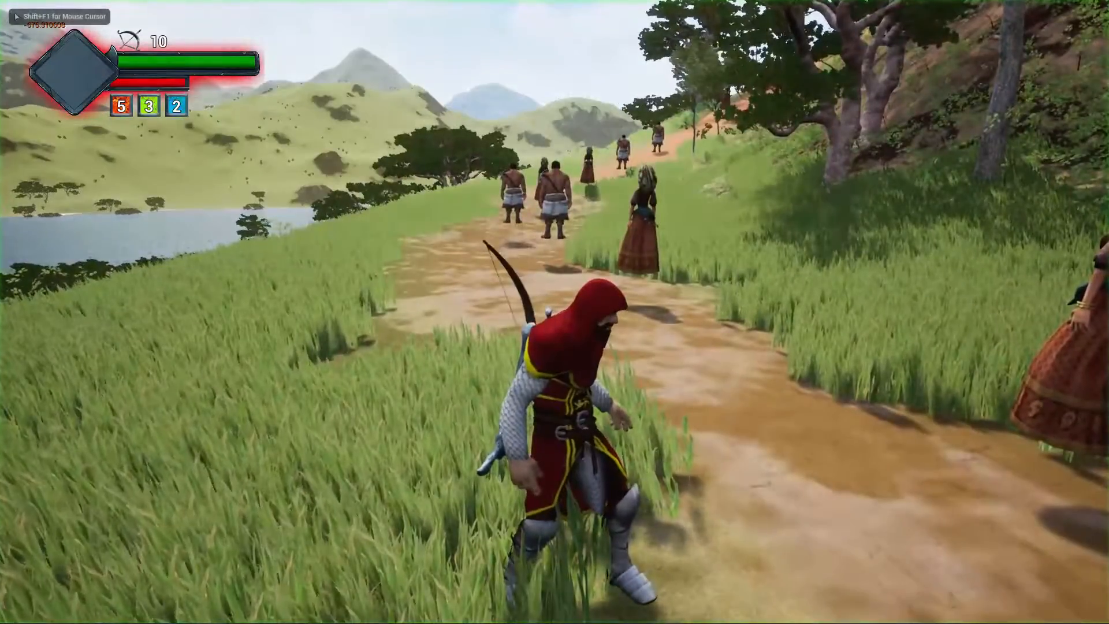
{"action": "key", "text": "w"}
{"action": "key", "text": "w"}
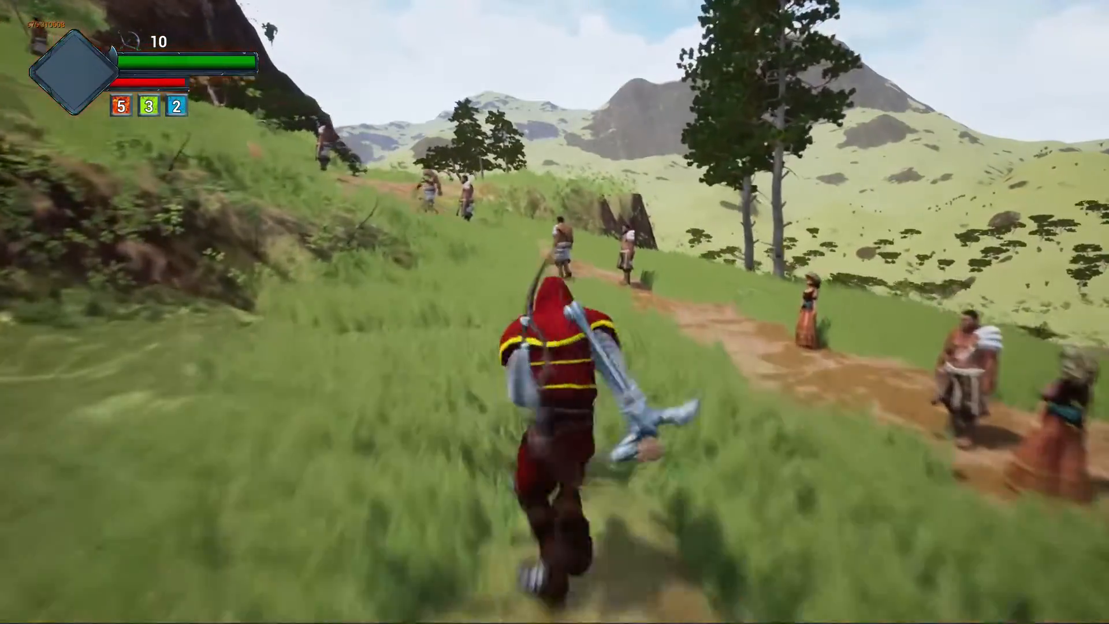
{"action": "key", "text": "Escape"}
{"action": "key", "text": "F11"}
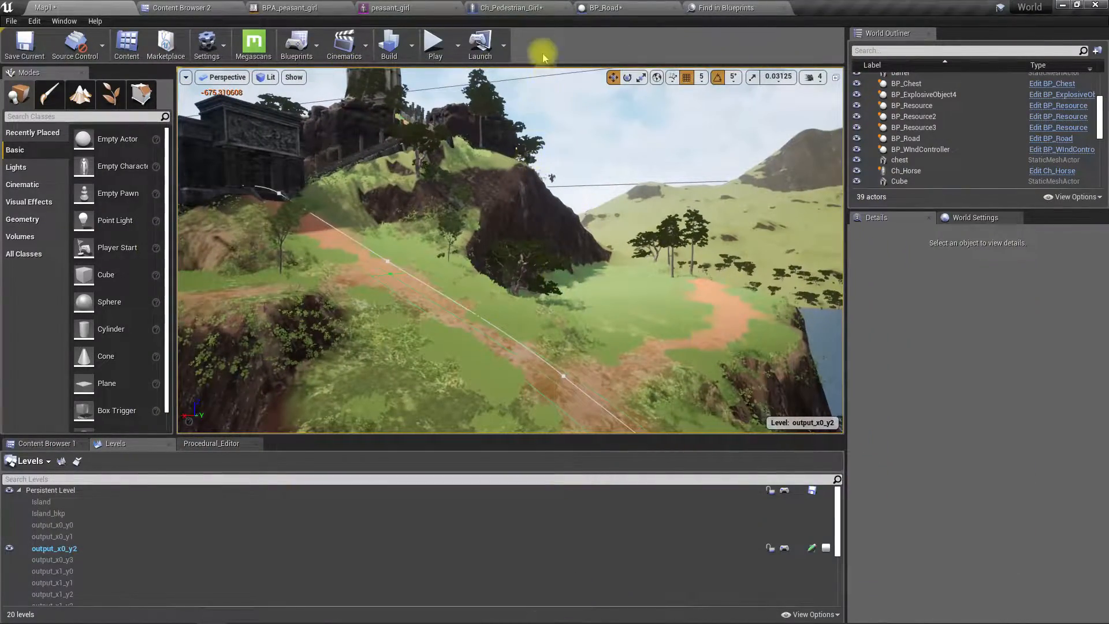
Open Ch_Pedestrian_Girl's parent Blueprint, Ch_Pedestrian_Brute, and examine the target distance and Get Next Point nodes in its GetNextLocation function.
{"action": "left_click", "coordinate": [606, 8]}
{"action": "left_click", "coordinate": [511, 7]}
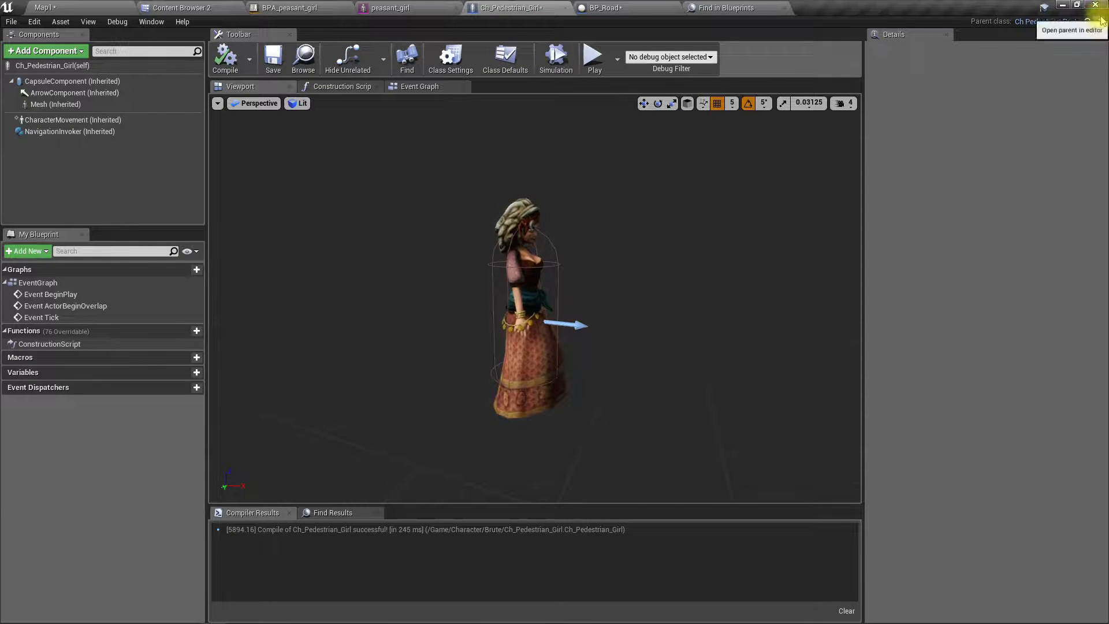
{"action": "left_click", "coordinate": [1048, 21]}
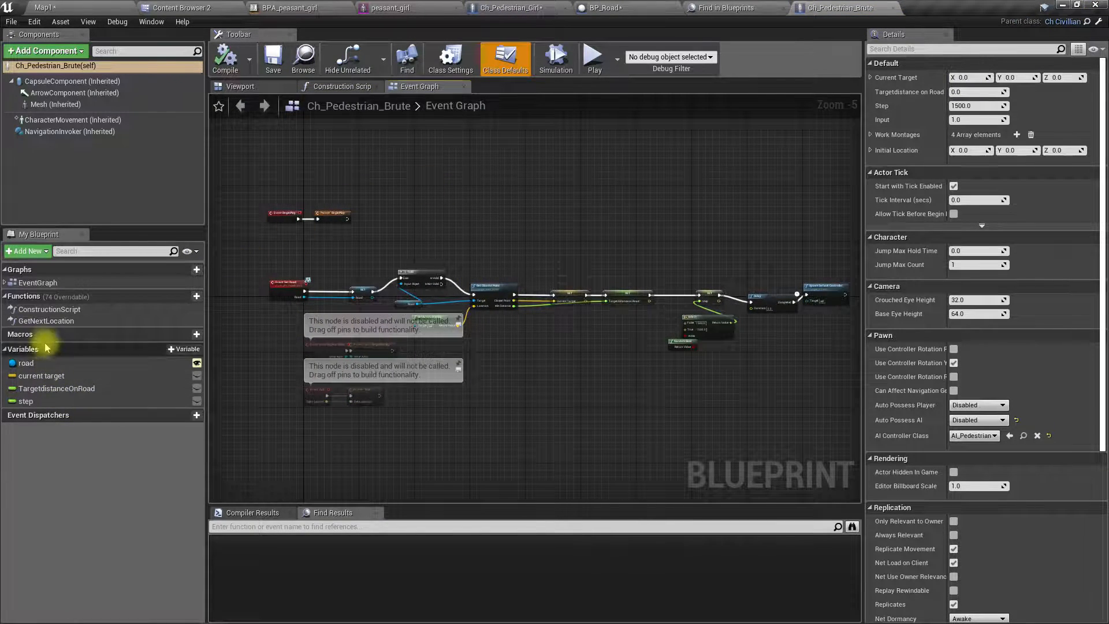
{"action": "double_click", "coordinate": [45, 321]}
{"action": "scroll", "coordinate": [626, 244], "scroll_direction": "up", "scroll_amount": 3}
{"action": "right_click_drag", "start_coordinate": [645, 270], "coordinate": [767, 247]}
{"action": "right_click_drag", "start_coordinate": [389, 255], "coordinate": [434, 265]}
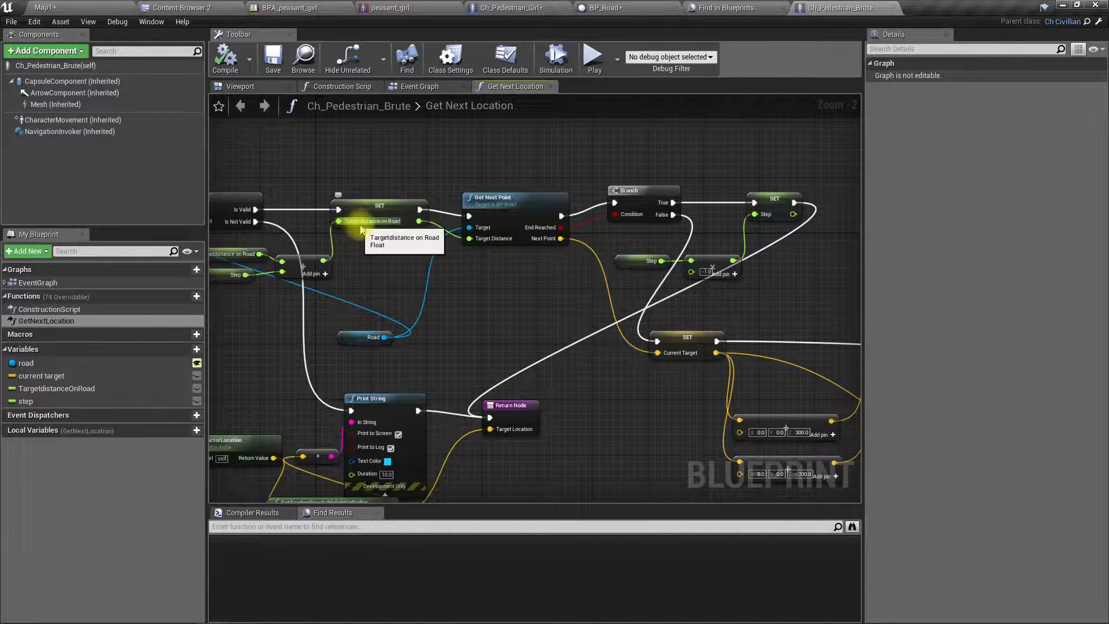
Add a Set Targetdistance on Road node between the Set Step node and the Return Node in GetNextLocation.
{"action": "scroll", "coordinate": [366, 233], "scroll_direction": "up", "scroll_amount": 2}
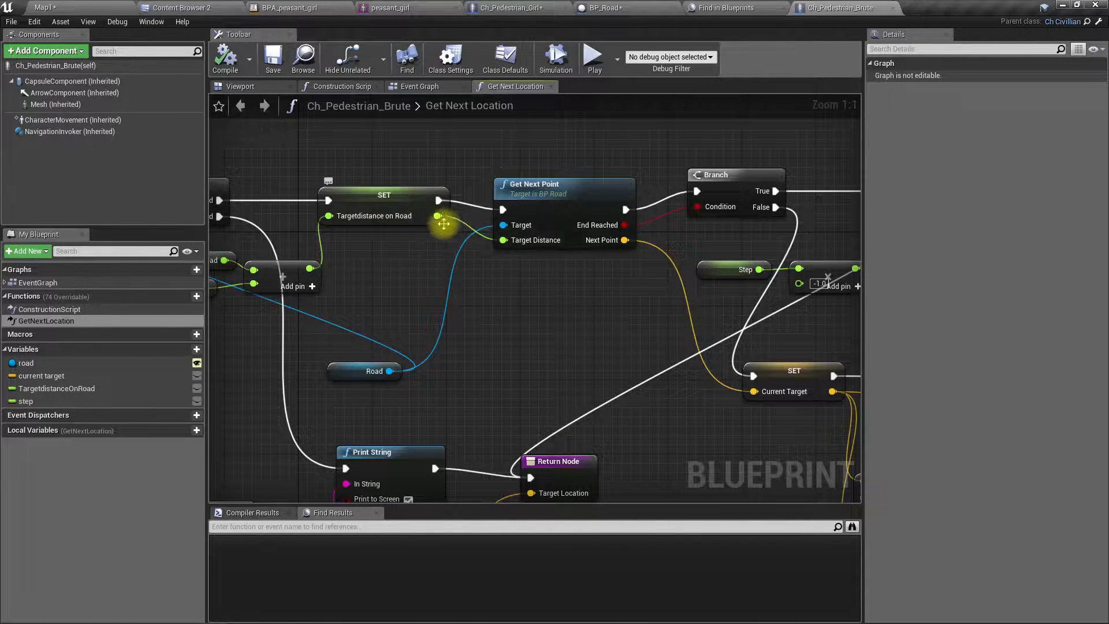
{"action": "right_click_drag", "start_coordinate": [559, 261], "coordinate": [384, 267]}
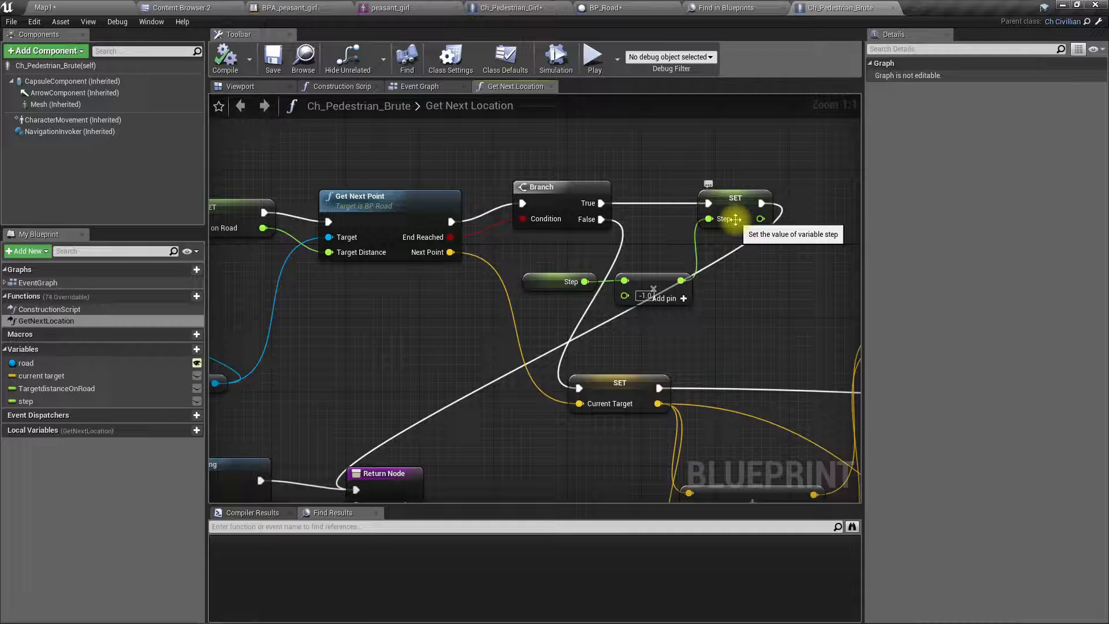
{"action": "right_click_drag", "start_coordinate": [711, 308], "coordinate": [1060, 289]}
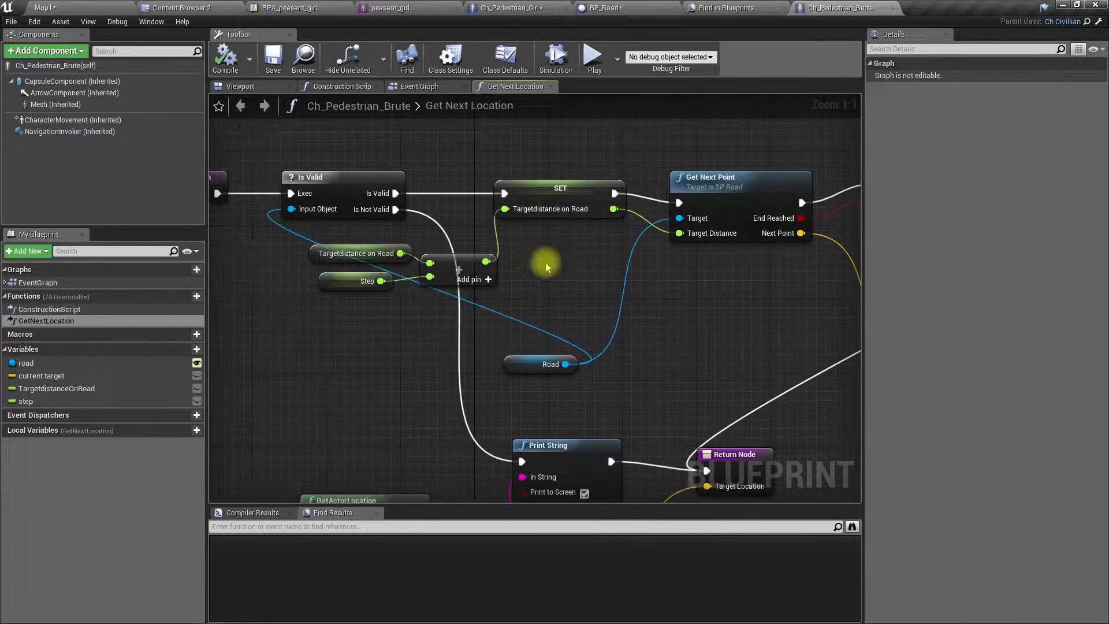
{"action": "right_click_drag", "start_coordinate": [528, 265], "coordinate": [416, 295]}
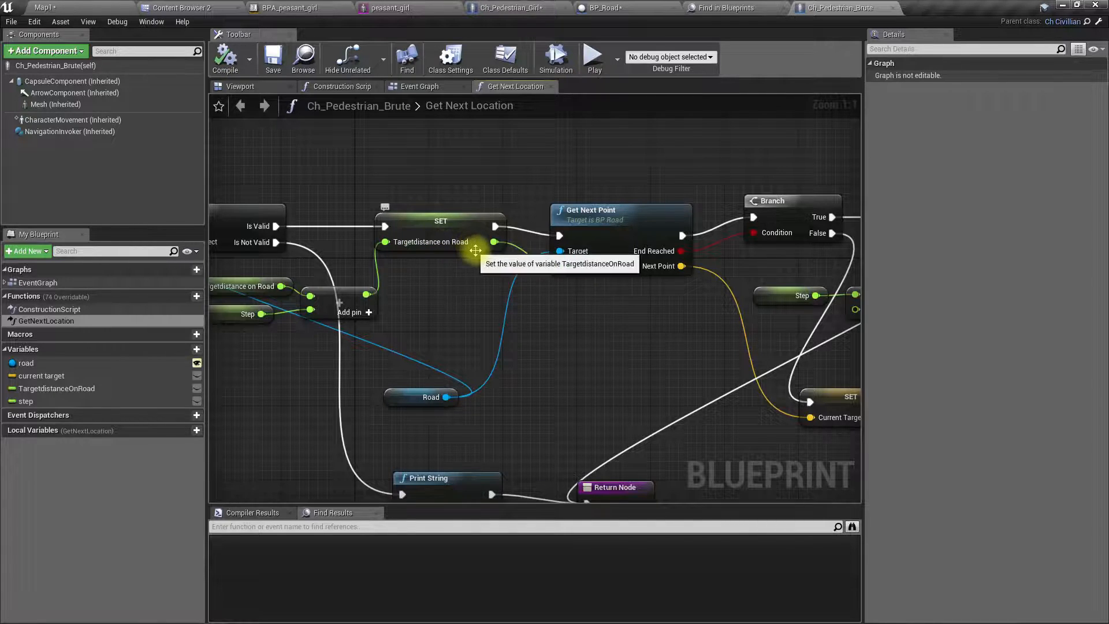
{"action": "right_click_drag", "start_coordinate": [560, 297], "coordinate": [467, 272]}
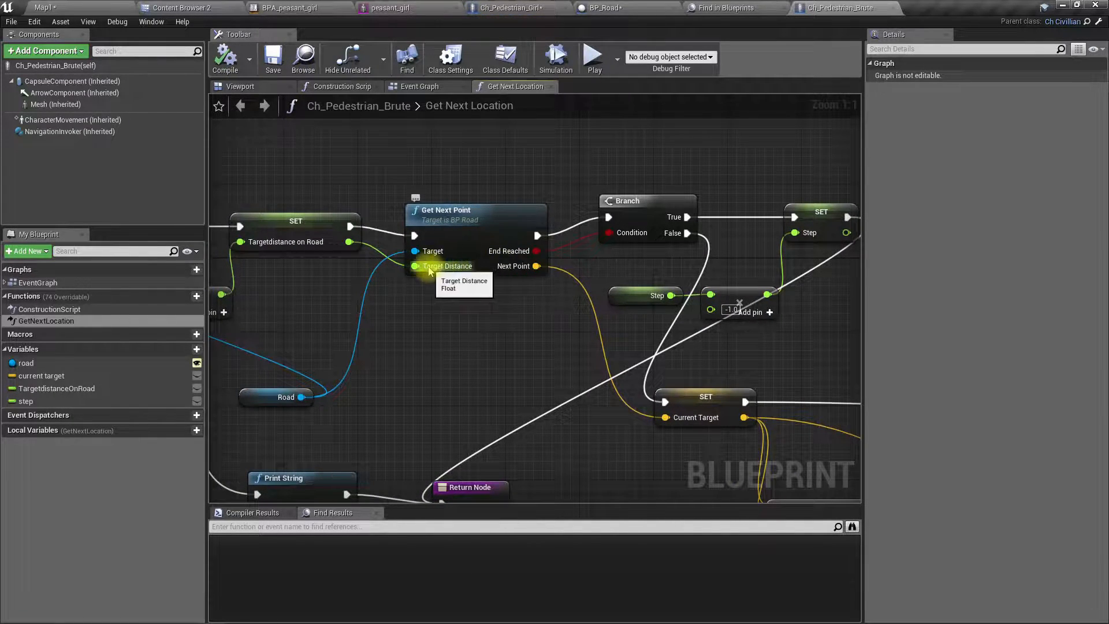
{"action": "right_click_drag", "start_coordinate": [467, 299], "coordinate": [193, 308]}
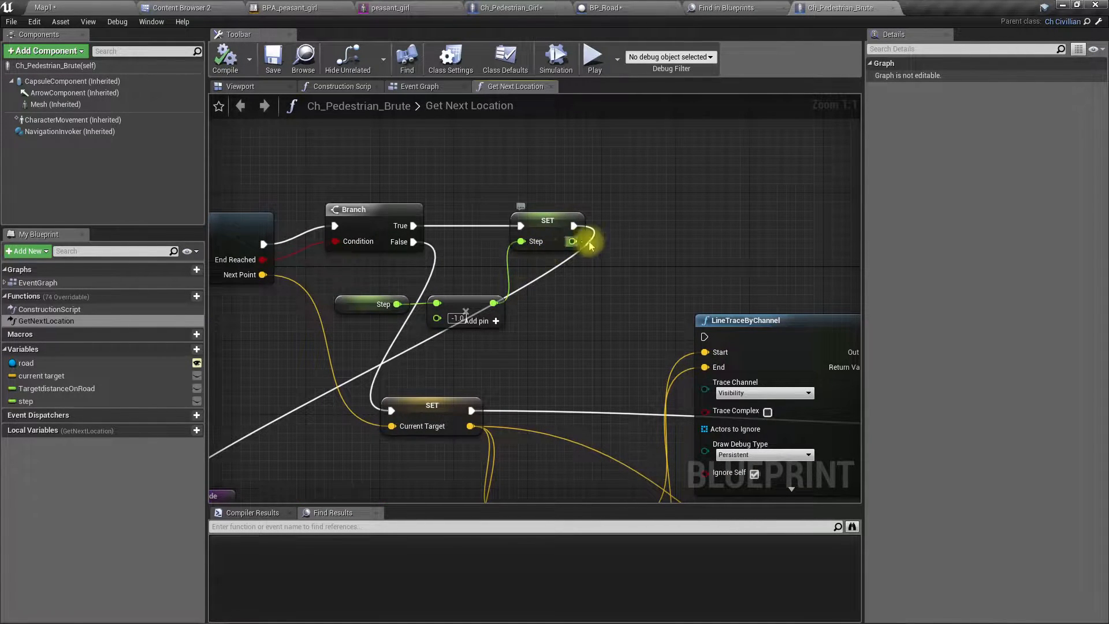
{"action": "left_click_drag", "start_coordinate": [574, 226], "coordinate": [615, 221]}
{"action": "type", "text": "set "}
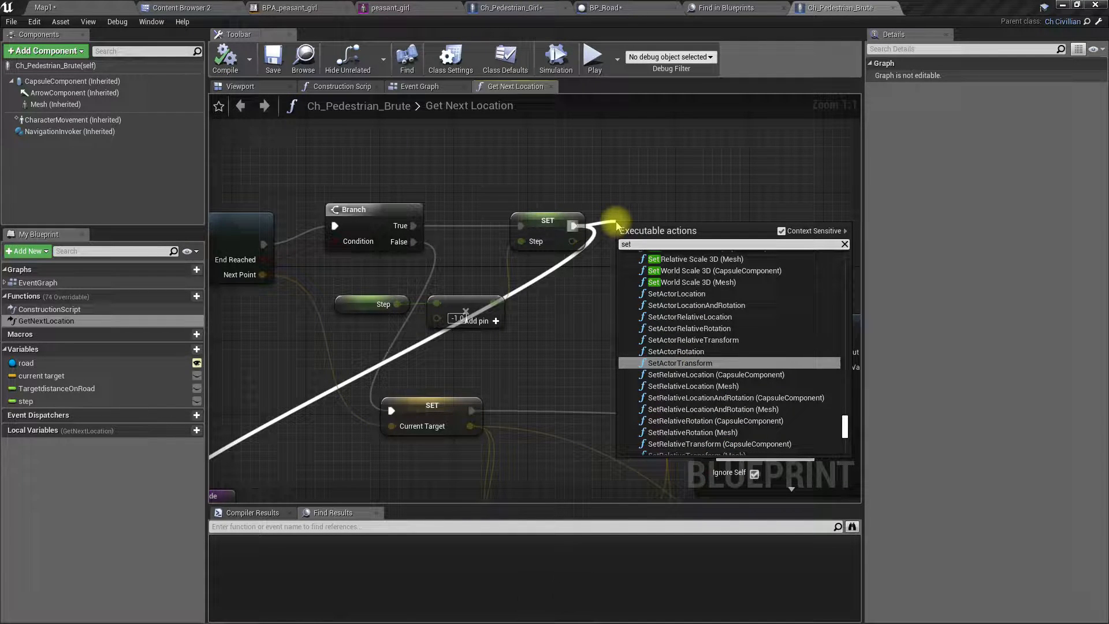
{"action": "type", "text": "ta"}
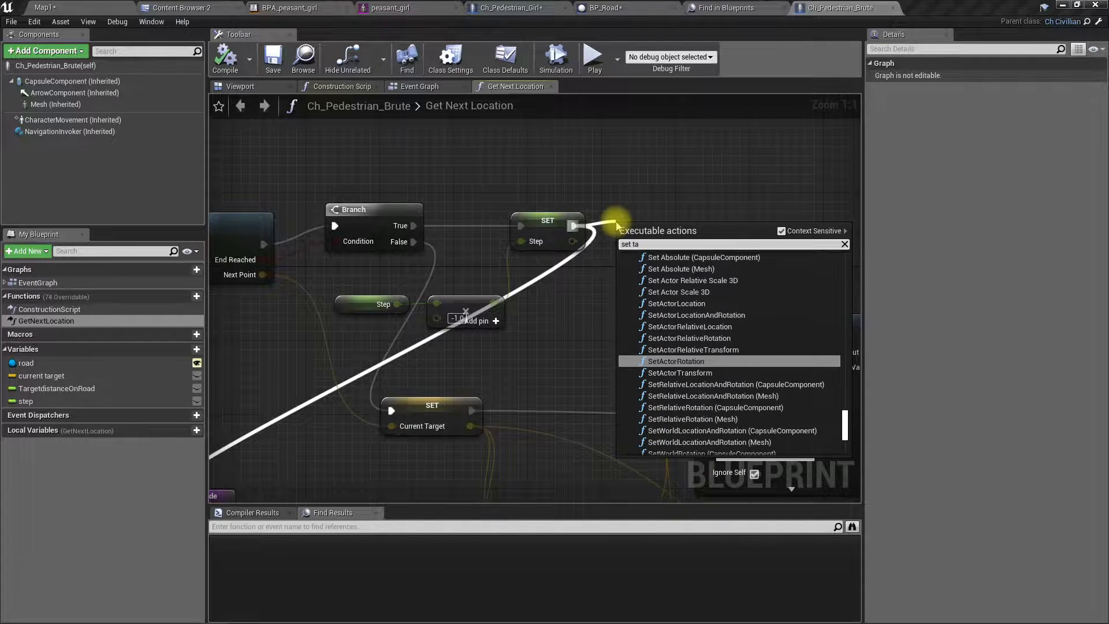
{"action": "type", "text": "rgetd"}
{"action": "key", "text": "Return"}
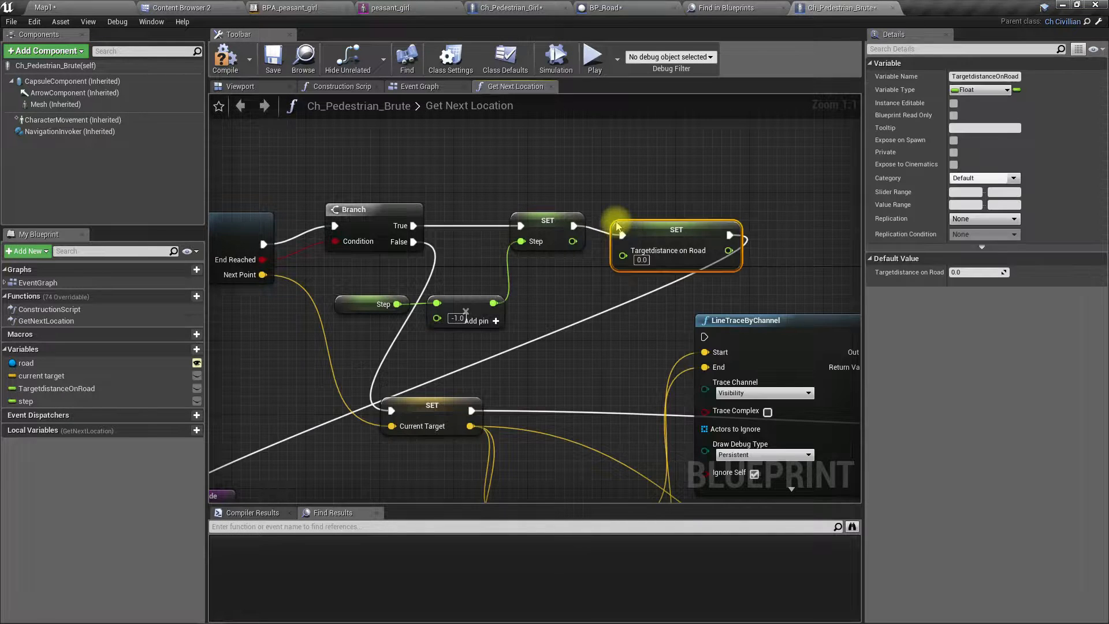
Feed the sum of Targetdistance on Road and Step into the new Set Targetdistance on Road node and compile Ch_Pedestrian_Brute.
{"action": "right_click_drag", "start_coordinate": [497, 266], "coordinate": [785, 243]}
{"action": "right_click_drag", "start_coordinate": [525, 282], "coordinate": [664, 272]}
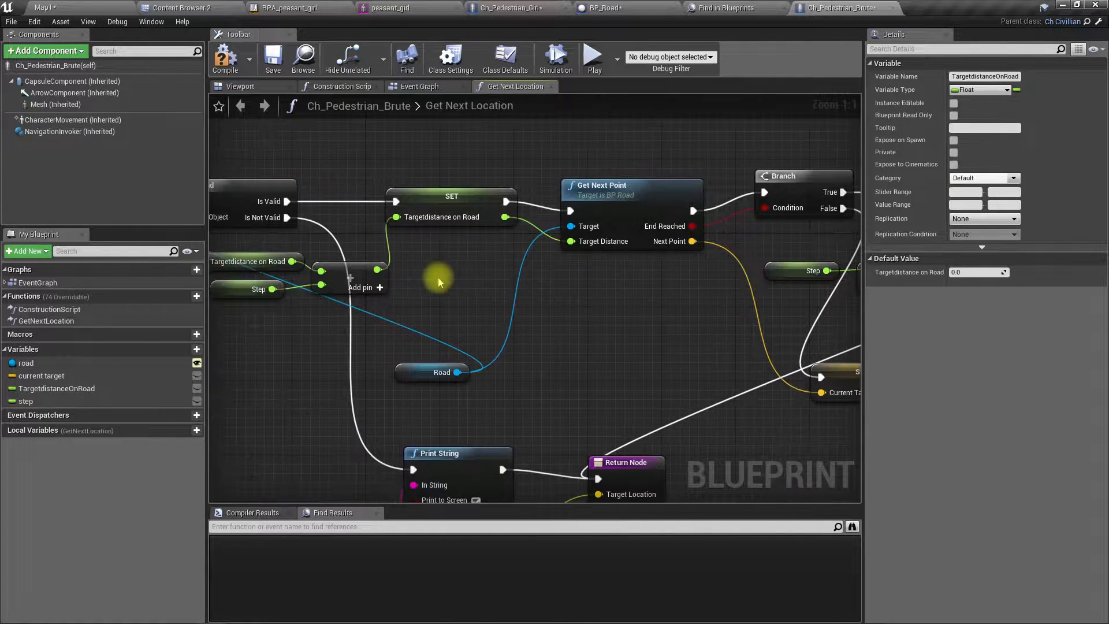
{"action": "left_click_drag", "start_coordinate": [377, 270], "coordinate": [380, 223]}
{"action": "right_click_drag", "start_coordinate": [345, 244], "coordinate": [523, 231]}
{"action": "left_click", "coordinate": [219, 57]}
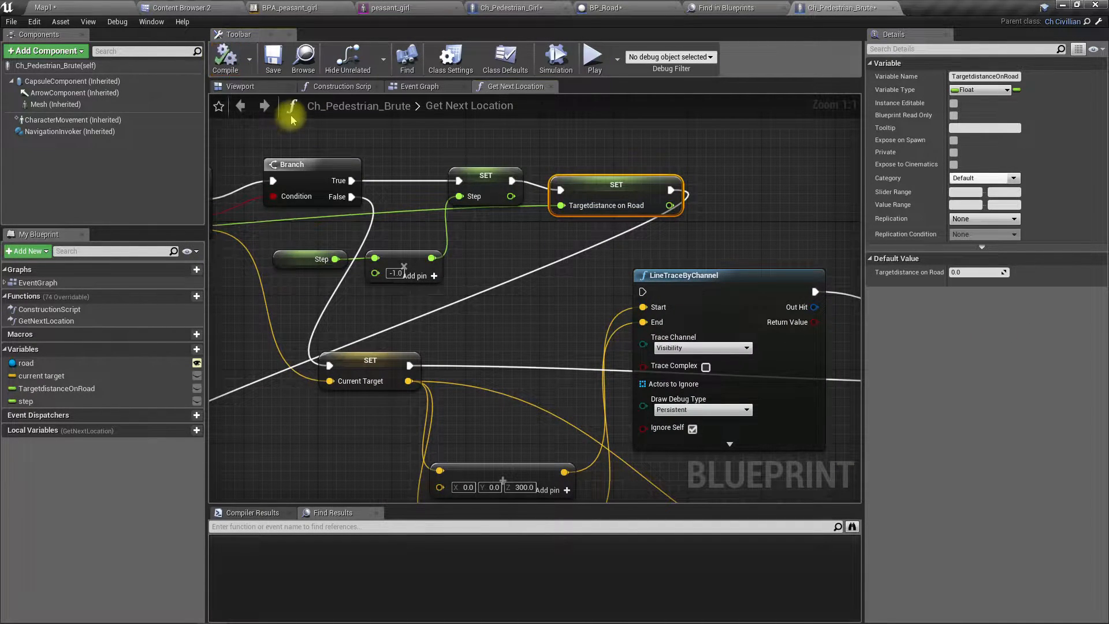
{"action": "right_click_drag", "start_coordinate": [461, 231], "coordinate": [602, 255]}
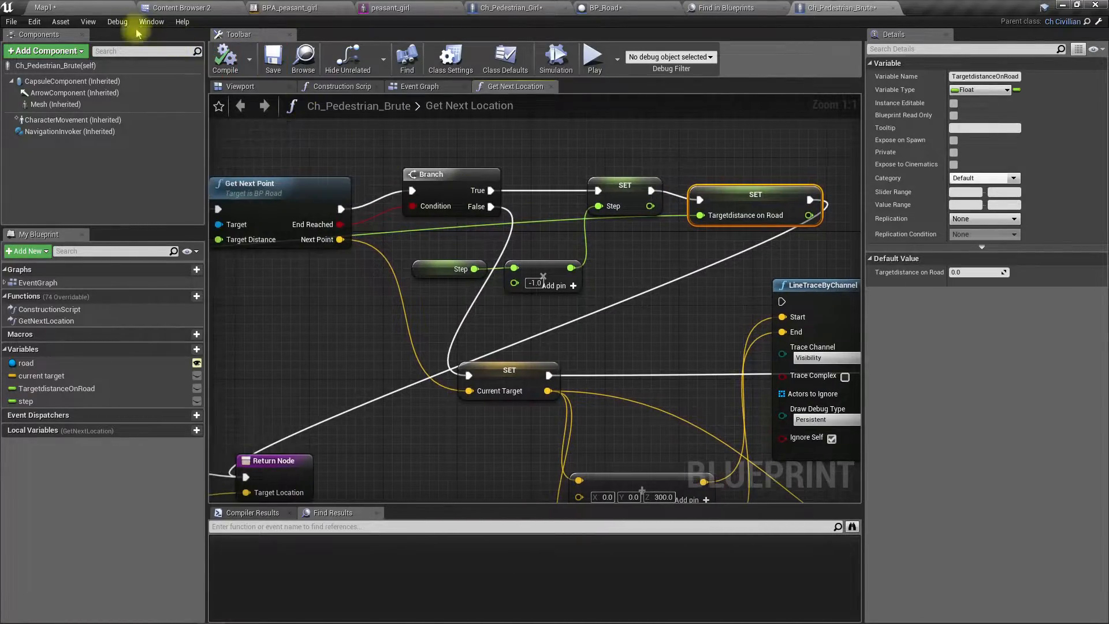
Play the Map1 level full screen from the grass near the temple road and run along it to watch the pedestrians.
{"action": "left_click", "coordinate": [46, 8]}
{"action": "right_click_drag", "start_coordinate": [510, 250], "coordinate": [335, 217]}
{"action": "key", "text": "w"}
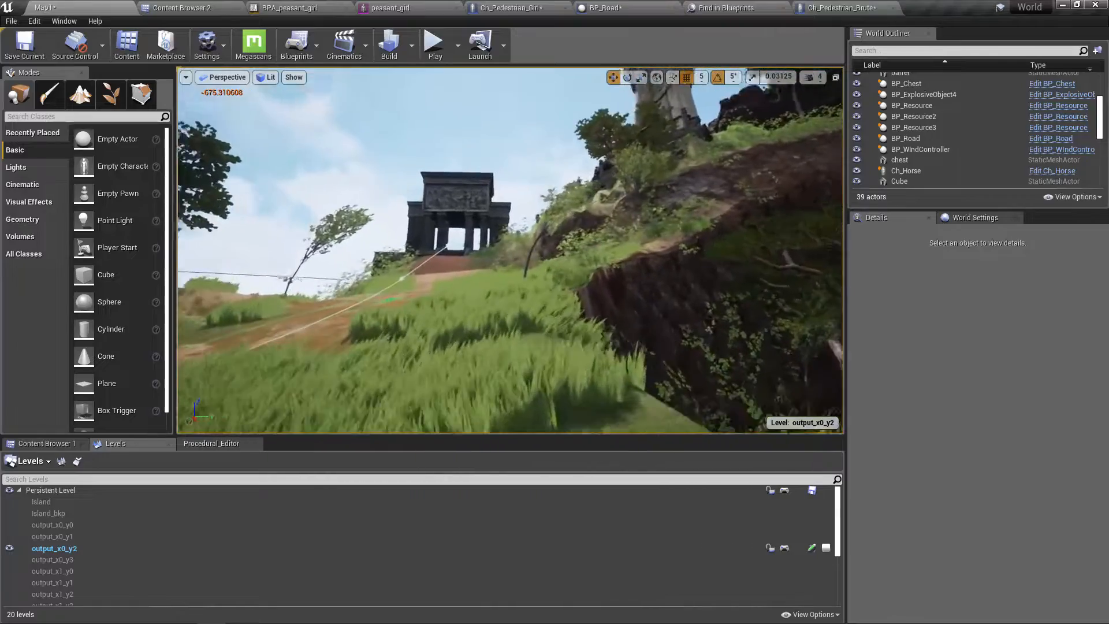
{"action": "right_click_drag", "start_coordinate": [501, 231], "coordinate": [503, 270]}
{"action": "key", "text": "alt+p"}
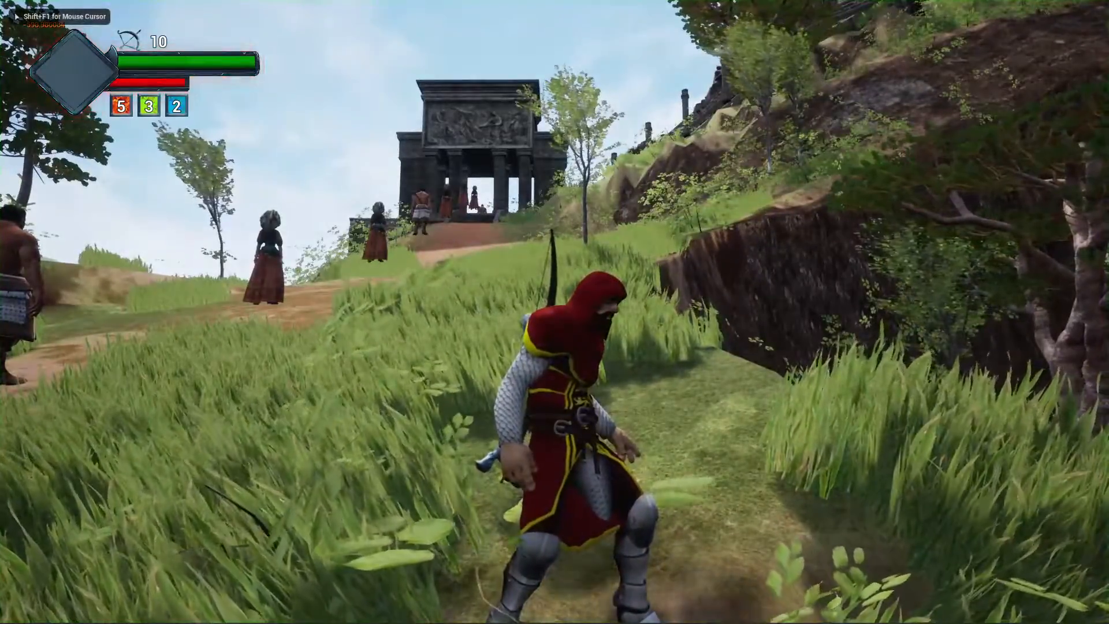
{"action": "key", "text": "w"}
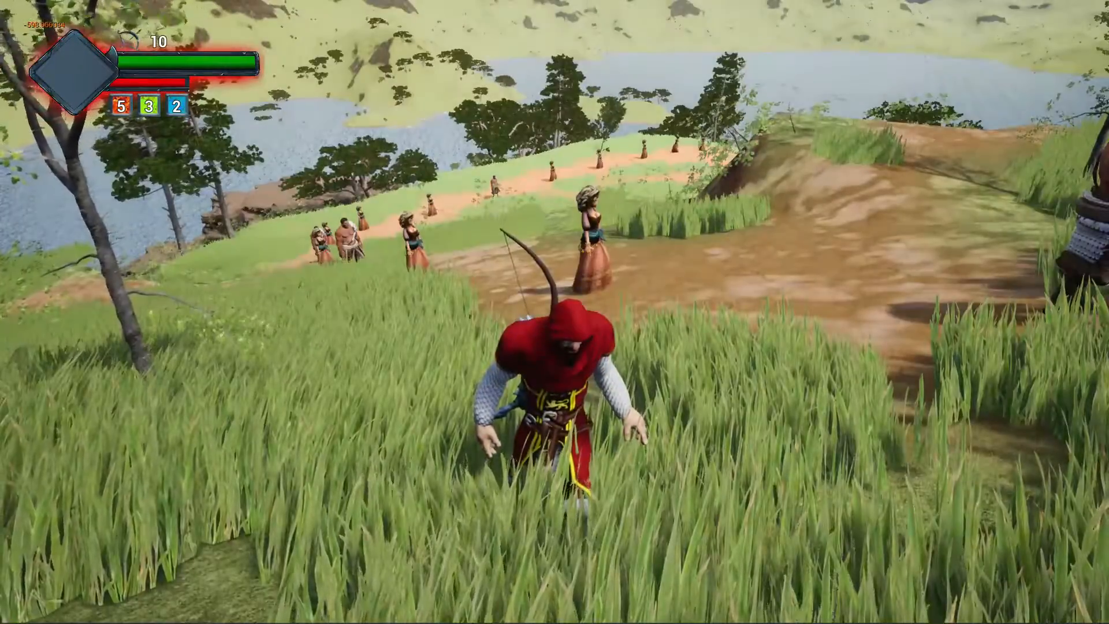
Toggle the navigation mesh display with the console command show Navigation, examine the coverage around the road, and stop playing.
{"action": "key", "text": "grave"}
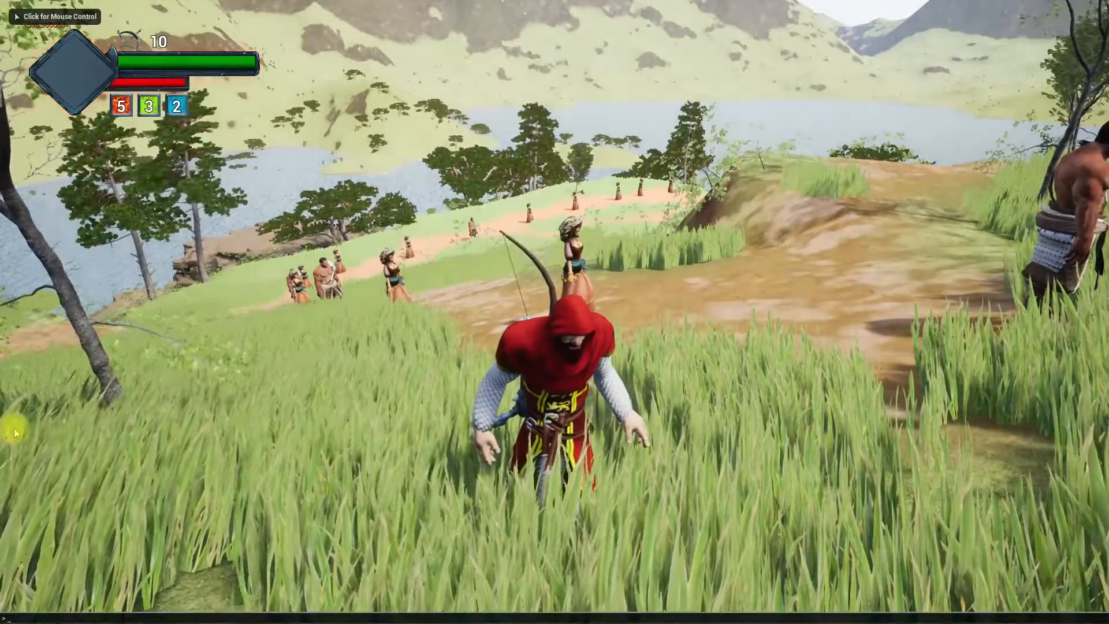
{"action": "type", "text": "s.how Navigation"}
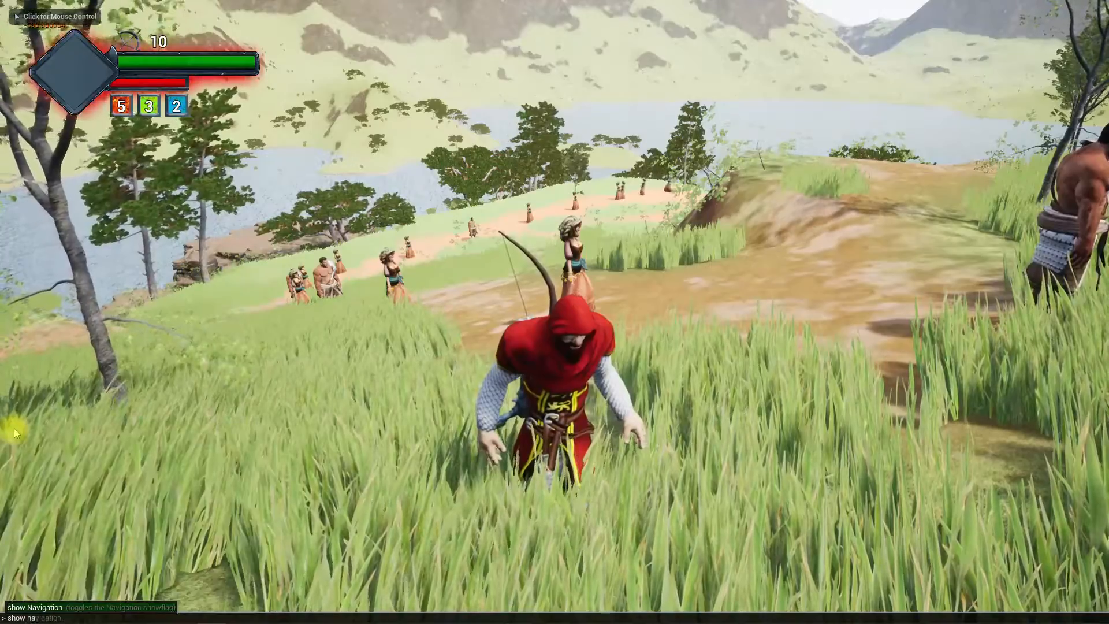
{"action": "key", "text": "Down"}
{"action": "key", "text": "Return"}
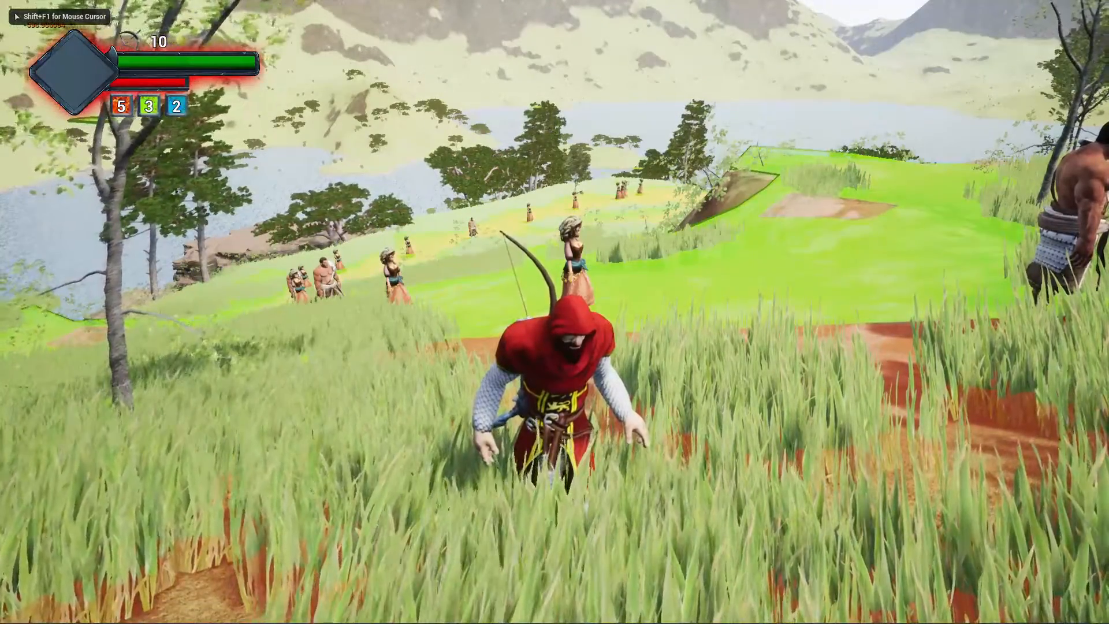
{"action": "key", "text": "w"}
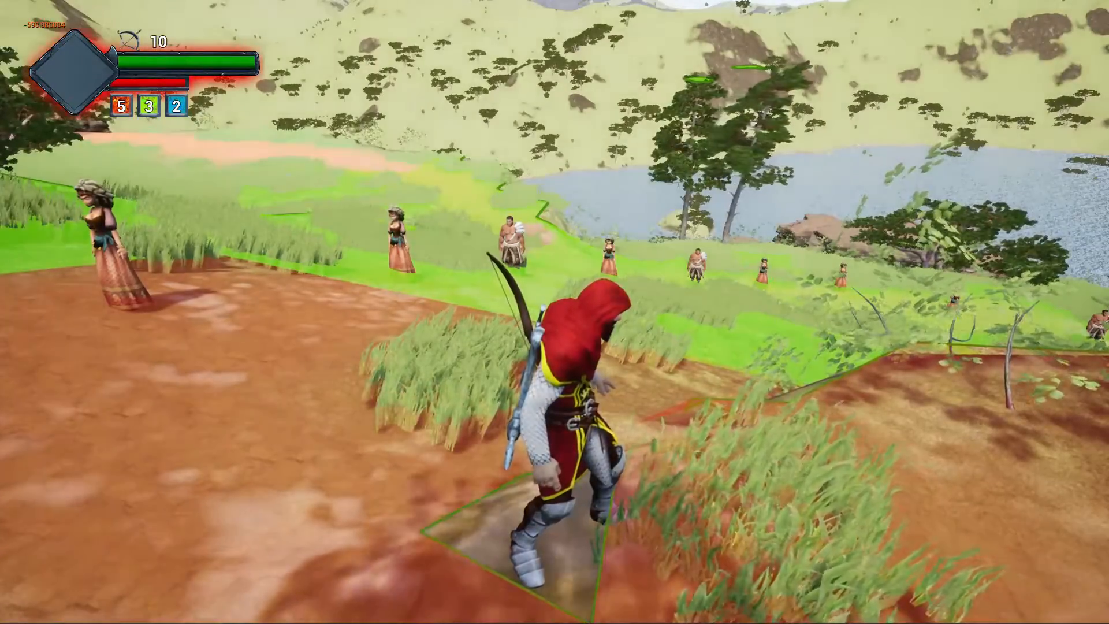
{"action": "key", "text": "Escape"}
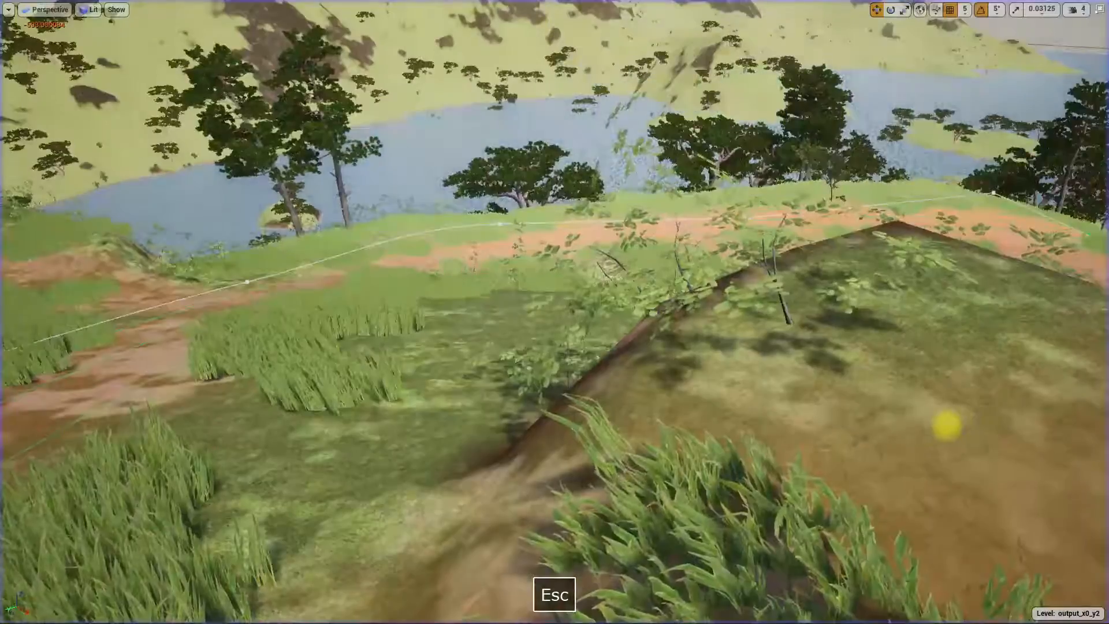
{"action": "right_click_drag", "start_coordinate": [844, 354], "coordinate": [893, 326]}
{"action": "key", "text": "F11"}
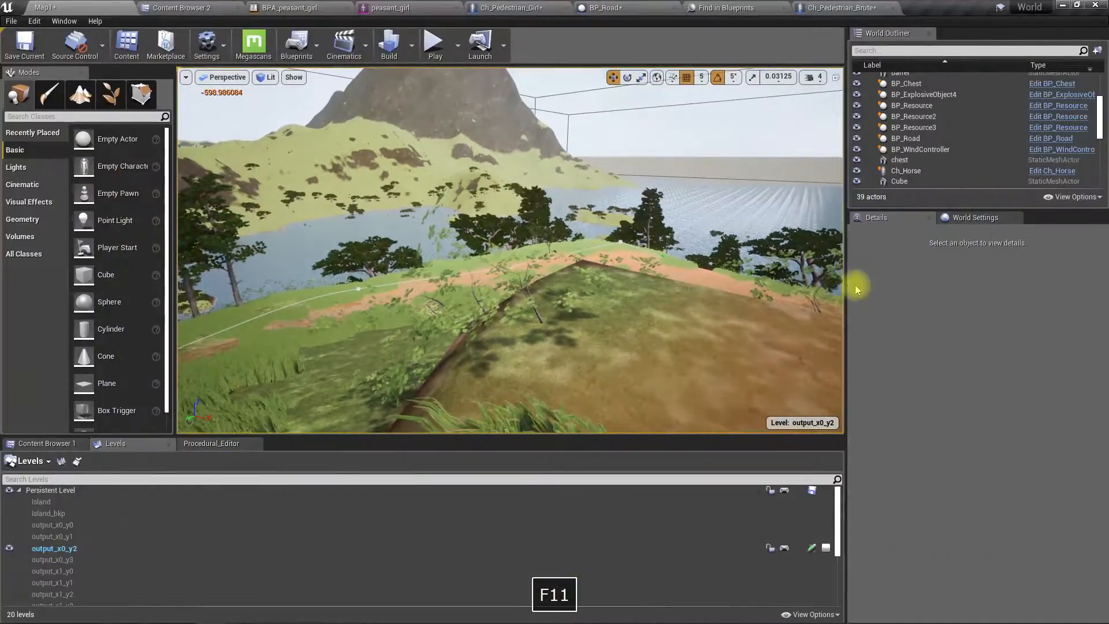
Review Ch_Pedestrian_Brute's GetNextLocation graph and make BP_Road's actor distance variable instance editable.
{"action": "left_click", "coordinate": [844, 6]}
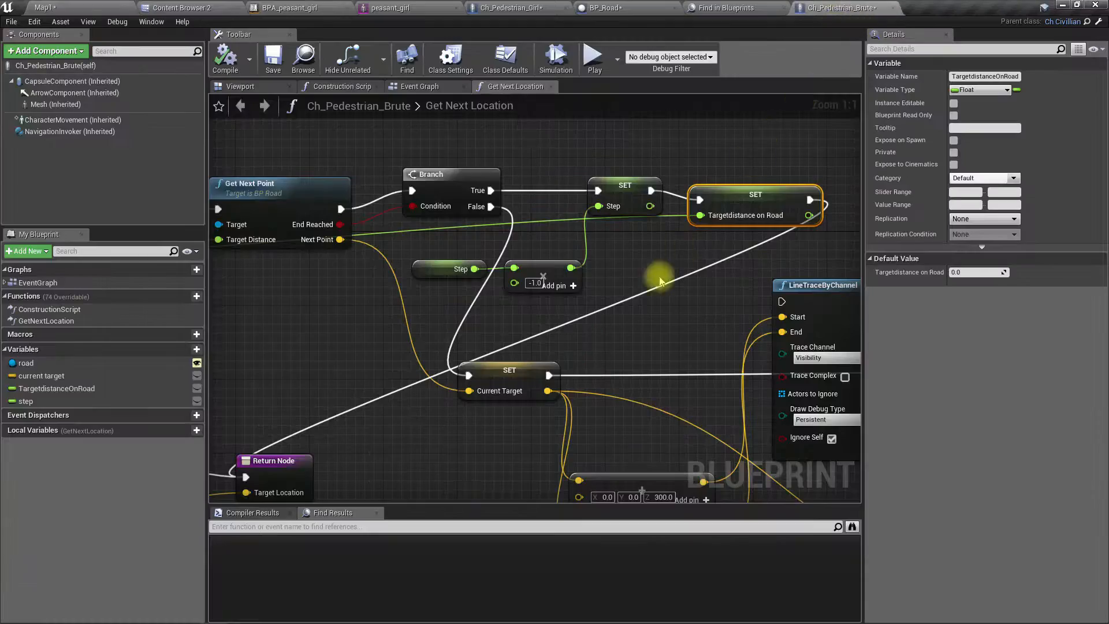
{"action": "right_click_drag", "start_coordinate": [614, 261], "coordinate": [860, 274]}
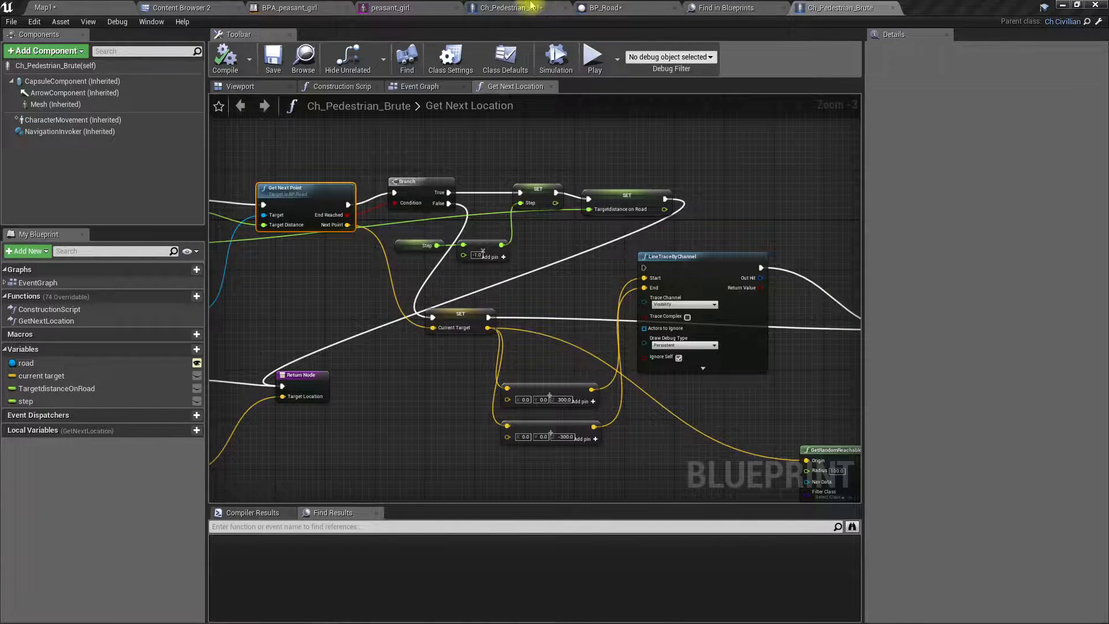
{"action": "left_click", "coordinate": [530, 7]}
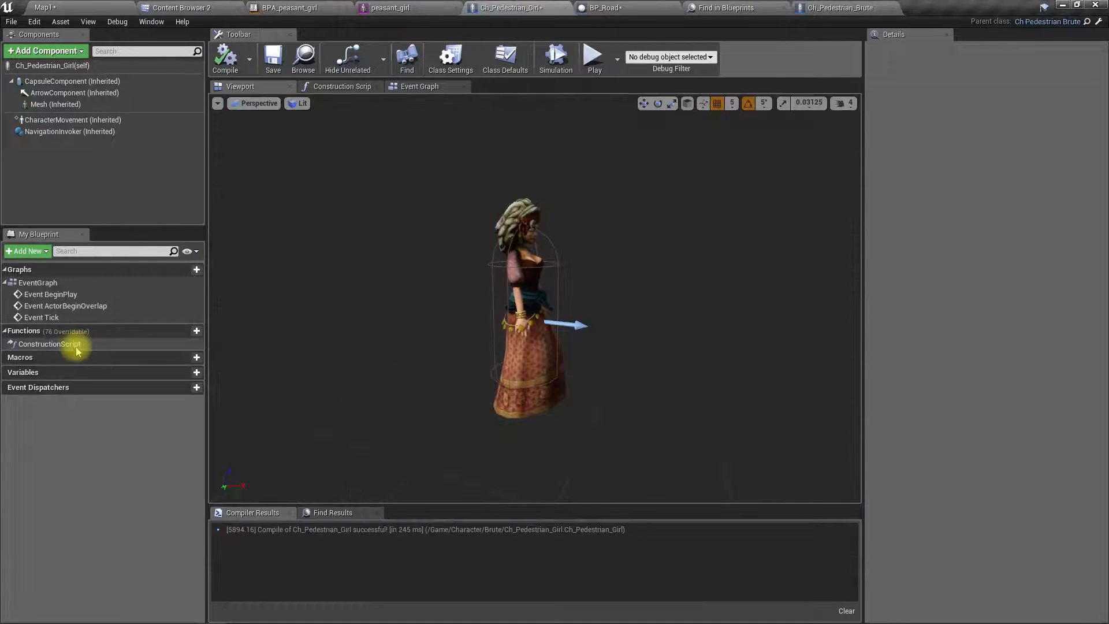
{"action": "left_click", "coordinate": [611, 7]}
{"action": "left_click", "coordinate": [144, 434]}
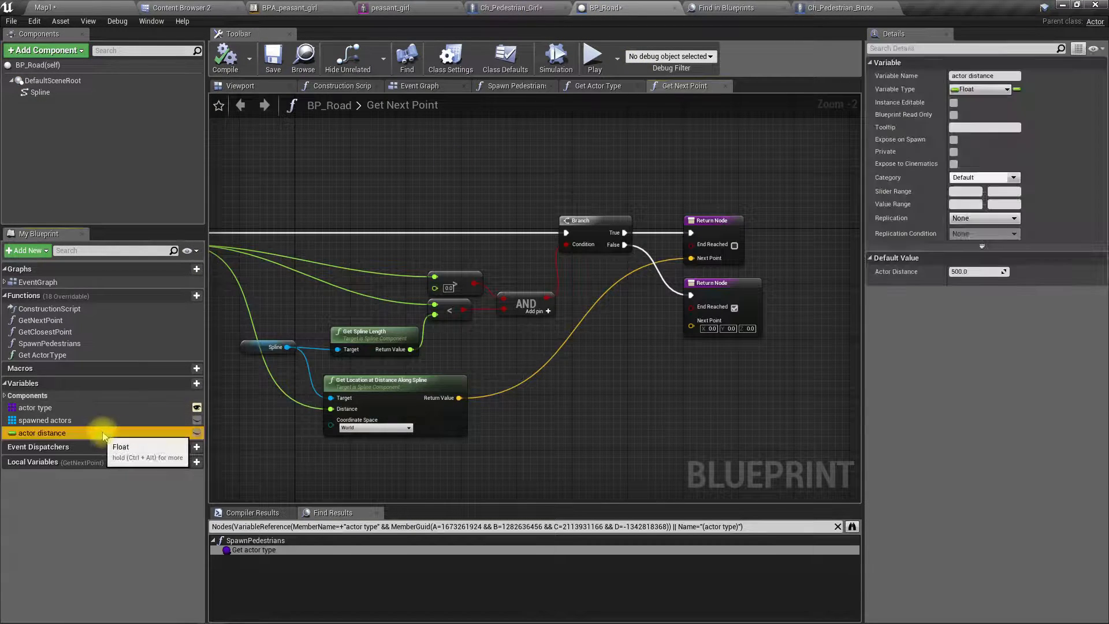
{"action": "left_click", "coordinate": [196, 433]}
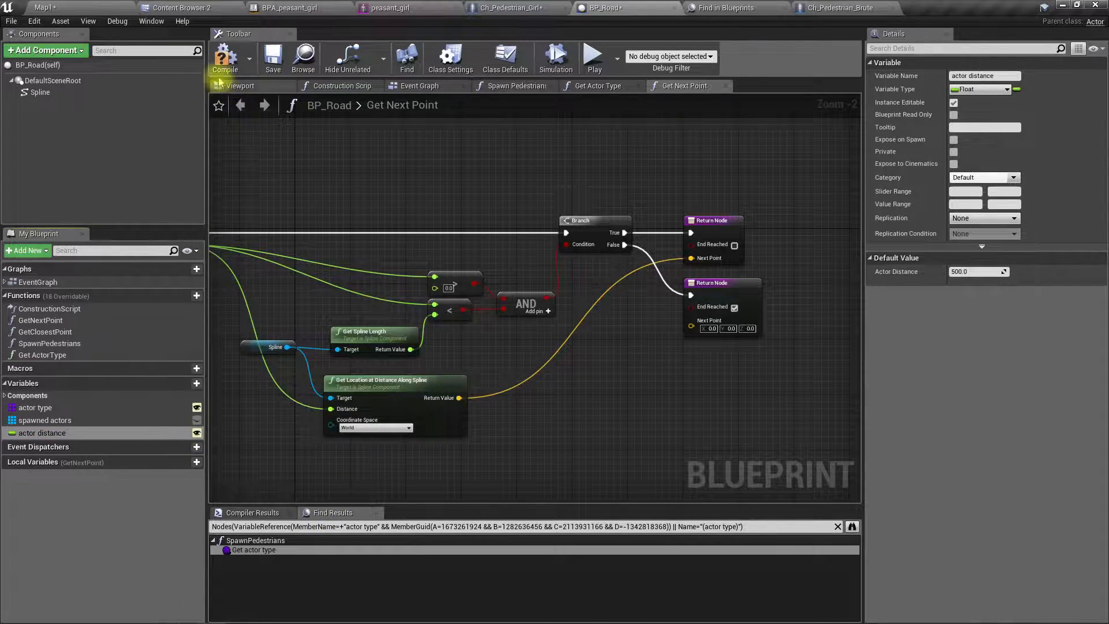
Set the default value of BP_Road's actor distance variable to 5000.
{"action": "left_click", "coordinate": [86, 7]}
{"action": "right_click_drag", "start_coordinate": [657, 295], "coordinate": [681, 301]}
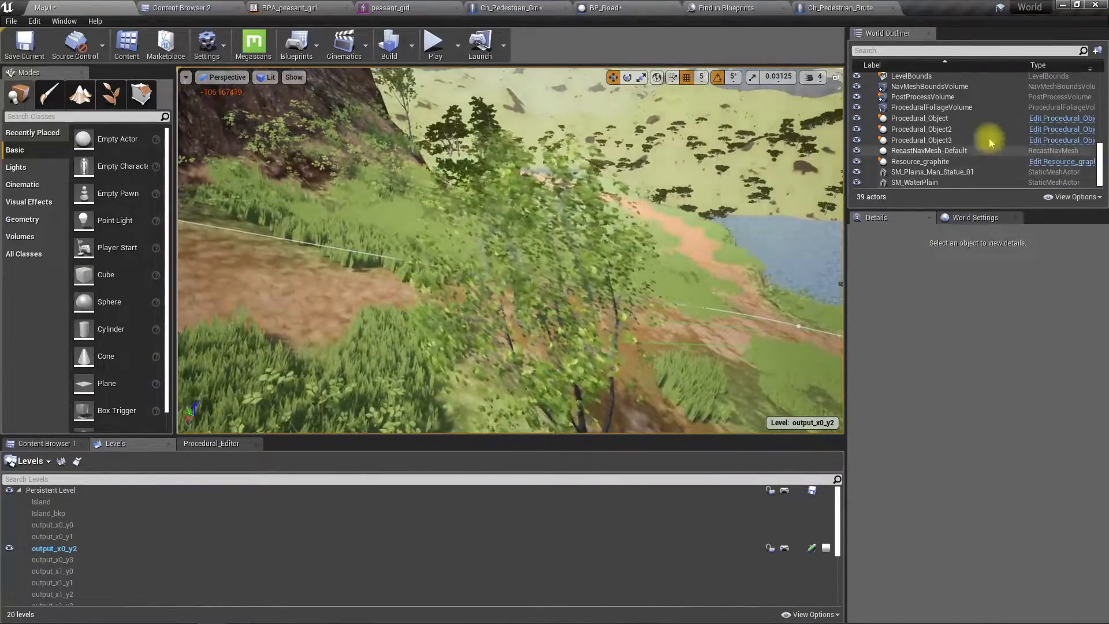
{"action": "right_click_drag", "start_coordinate": [751, 287], "coordinate": [768, 283]}
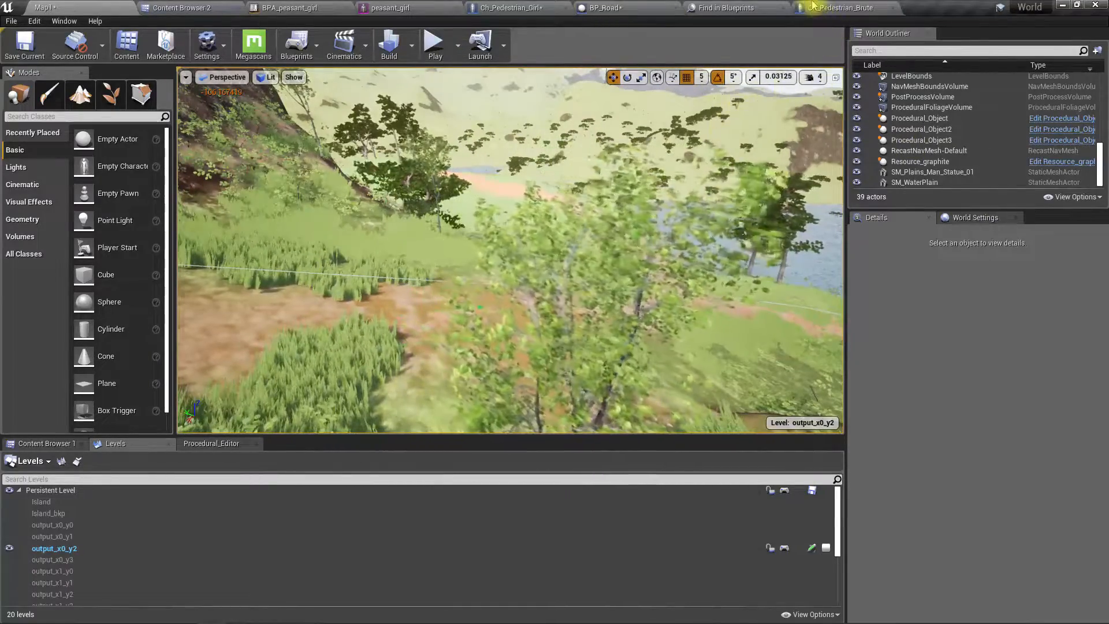
{"action": "left_click", "coordinate": [812, 8]}
{"action": "left_click", "coordinate": [603, 7]}
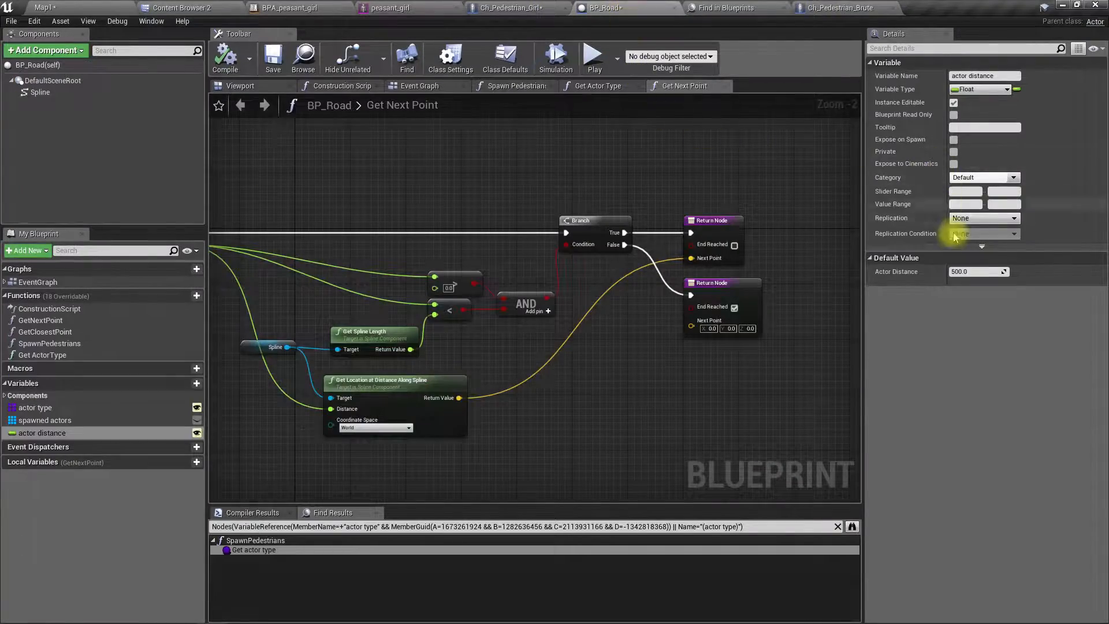
{"action": "left_click", "coordinate": [980, 271]}
{"action": "type", "text": "5000"}
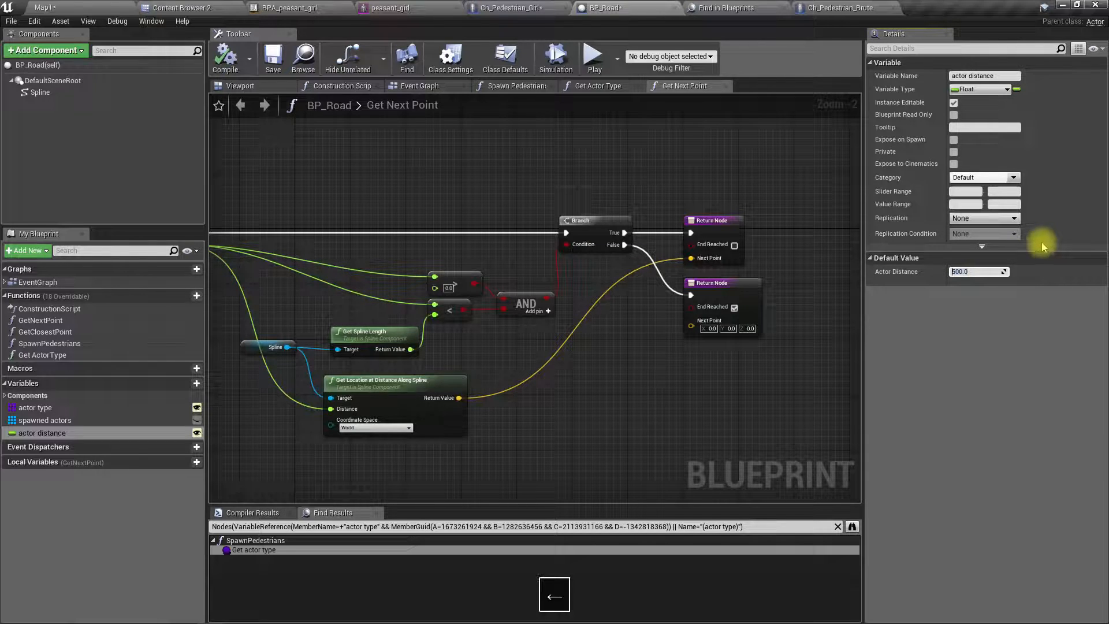
{"action": "key", "text": "Return"}
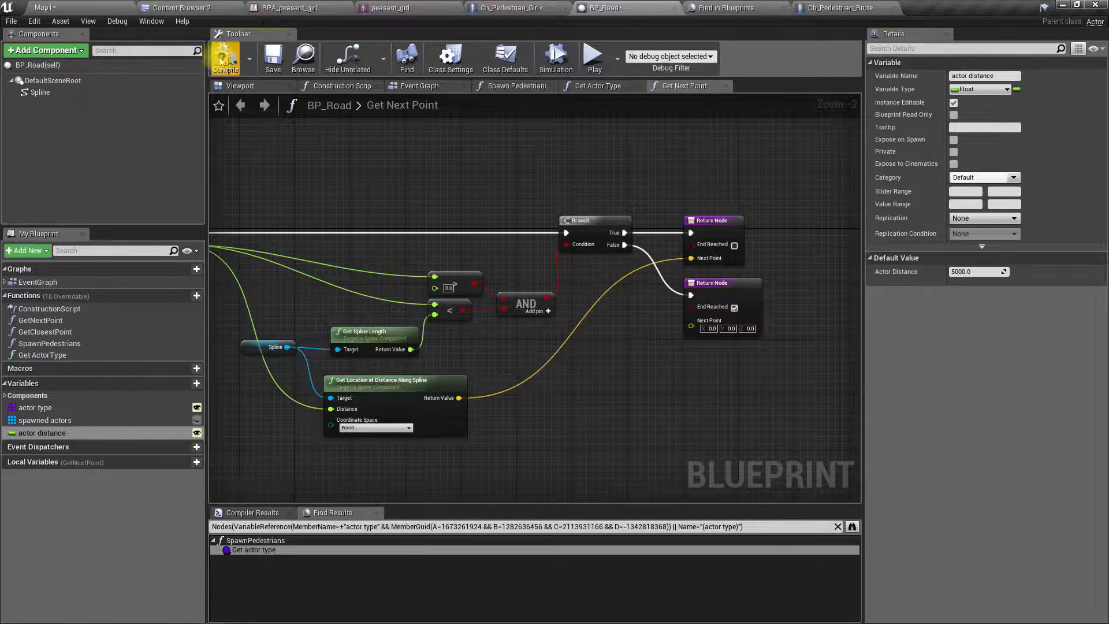
Play the Map1 level full screen from the dirt path and run up to the temple stairs and back to watch the pedestrians.
{"action": "left_click", "coordinate": [63, 7]}
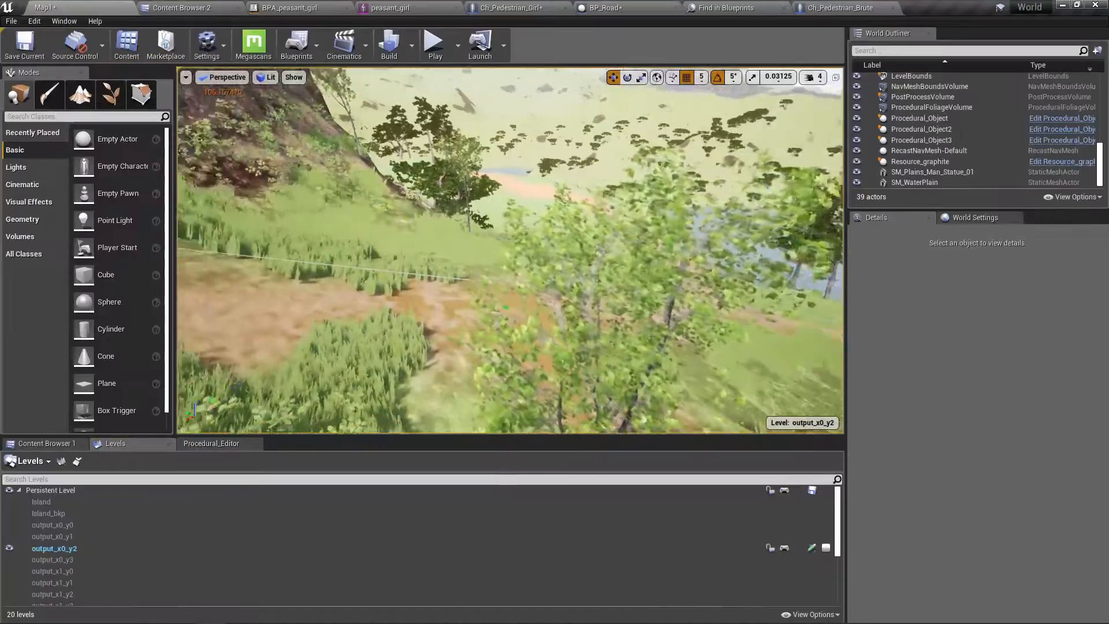
{"action": "right_click", "coordinate": [541, 256]}
{"action": "left_click", "coordinate": [595, 570]}
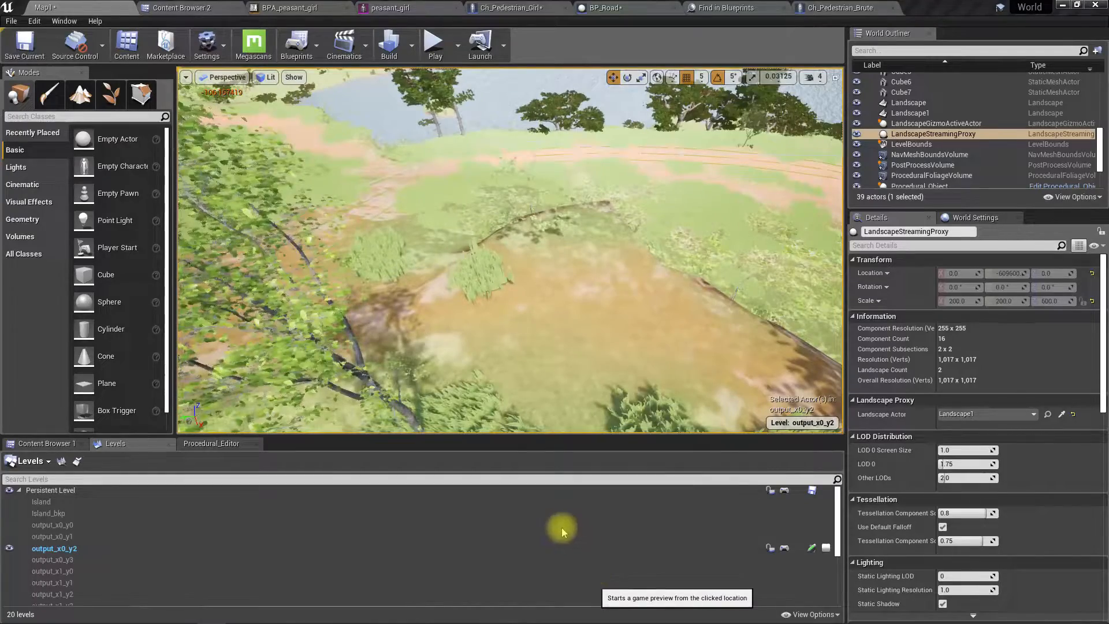
{"action": "key", "text": "F11"}
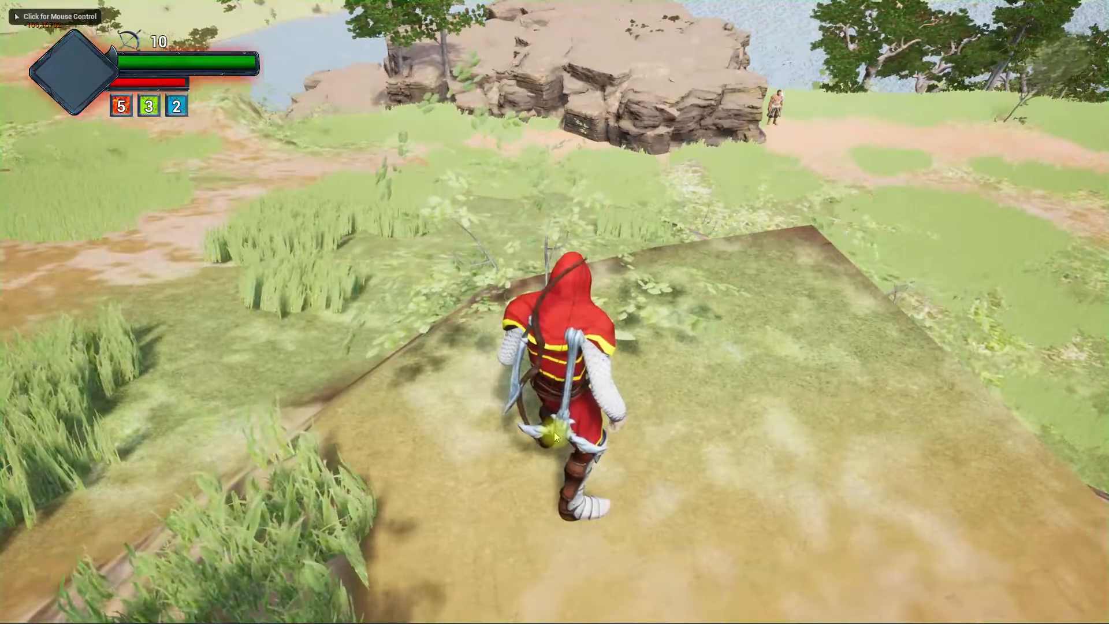
{"action": "left_click", "coordinate": [541, 349]}
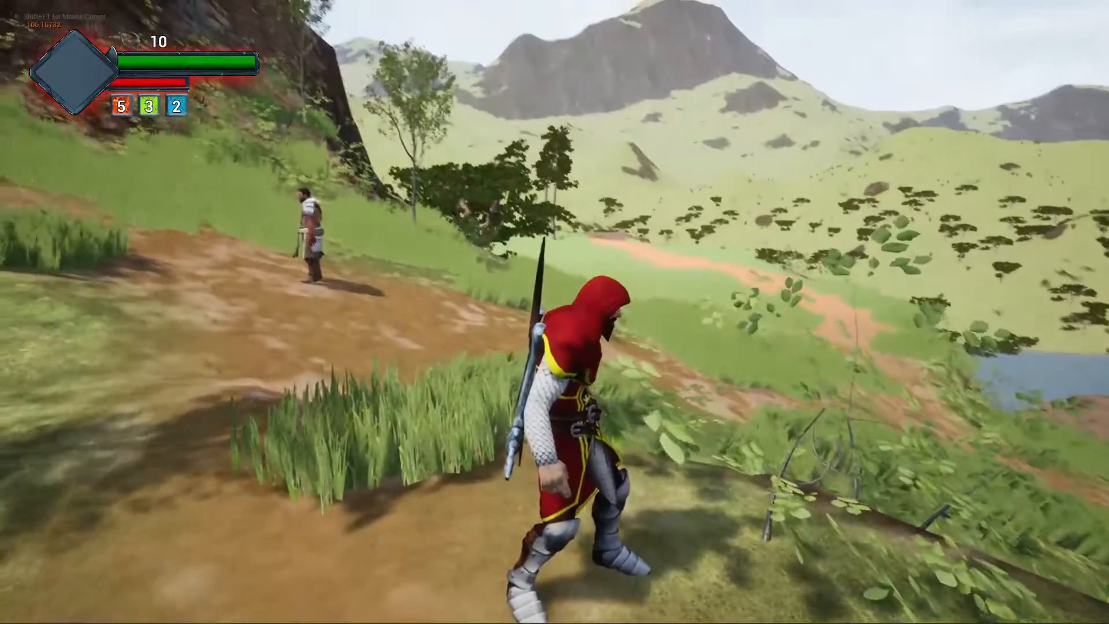
{"action": "key", "text": "w"}
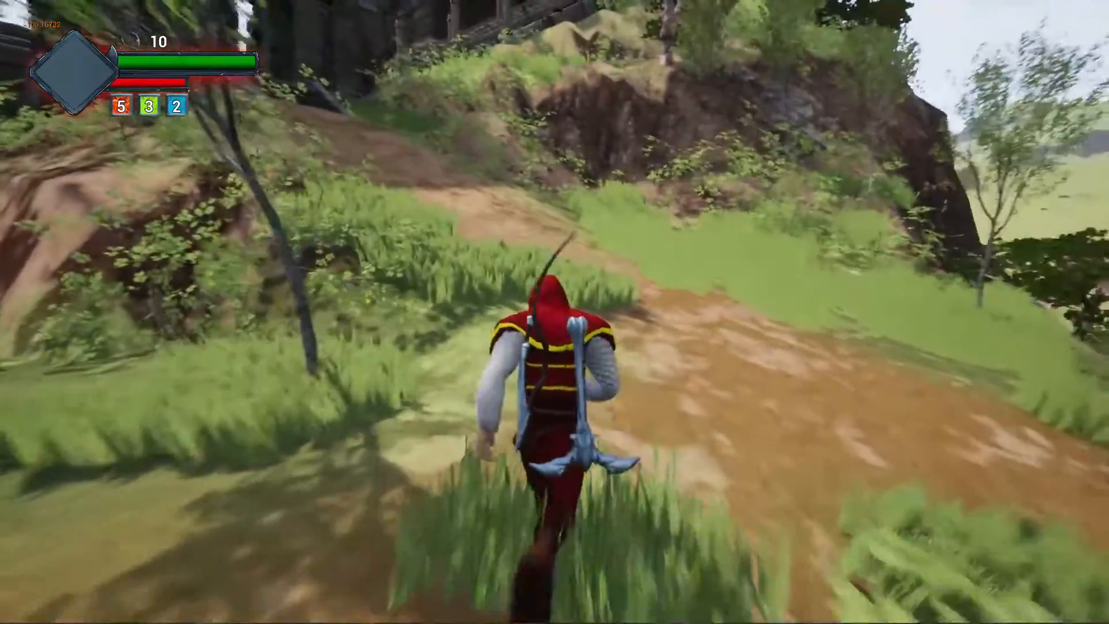
{"action": "key", "text": "w"}
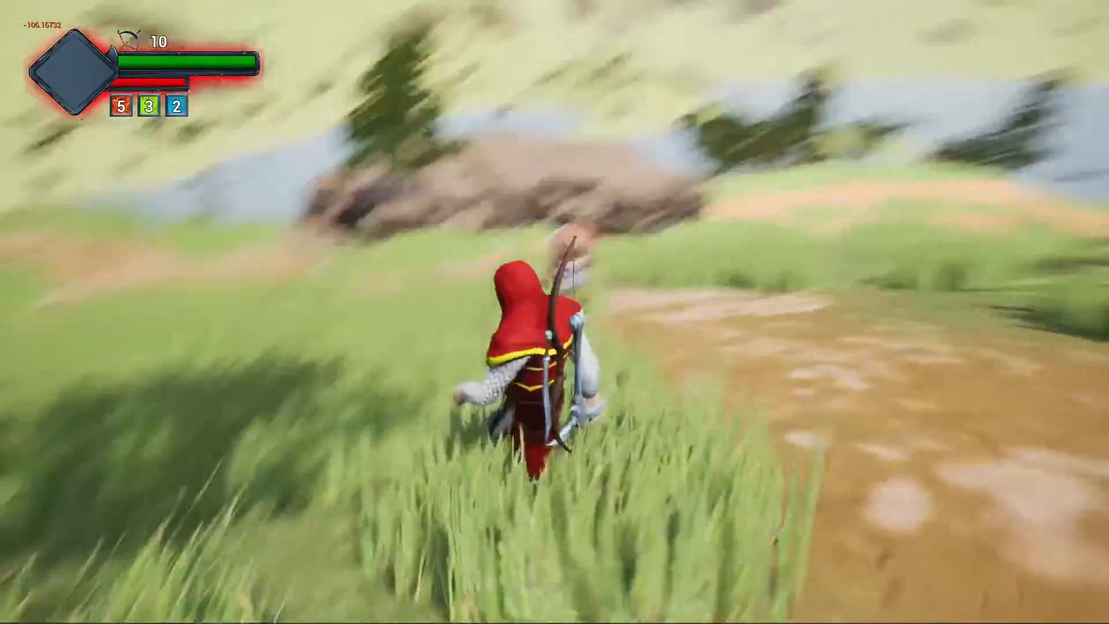
{"action": "key", "text": "w"}
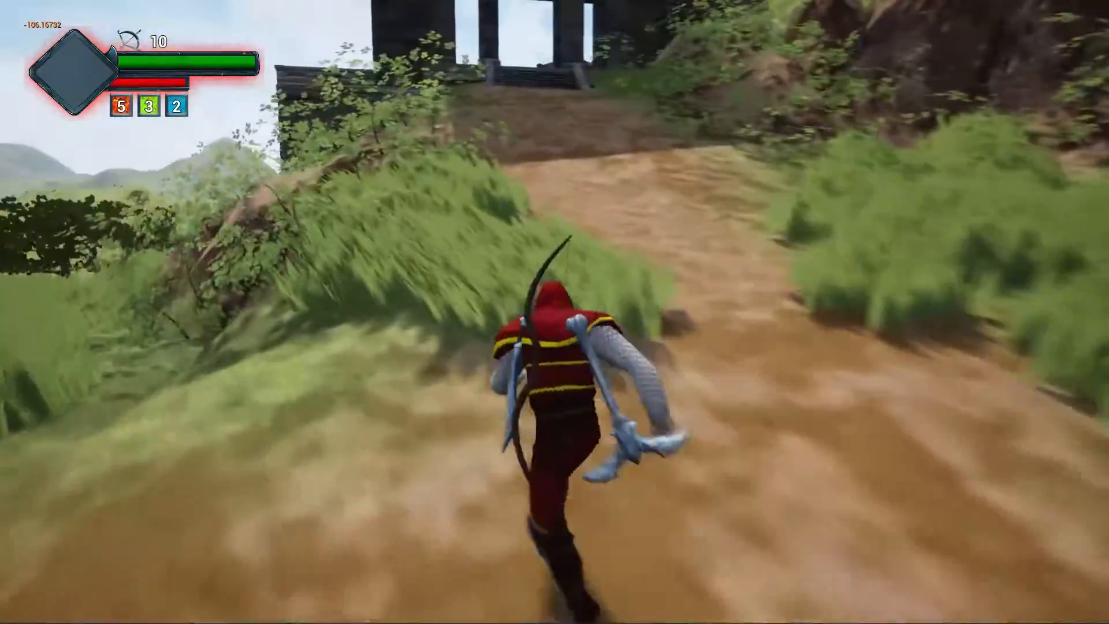
{"action": "key", "text": "w"}
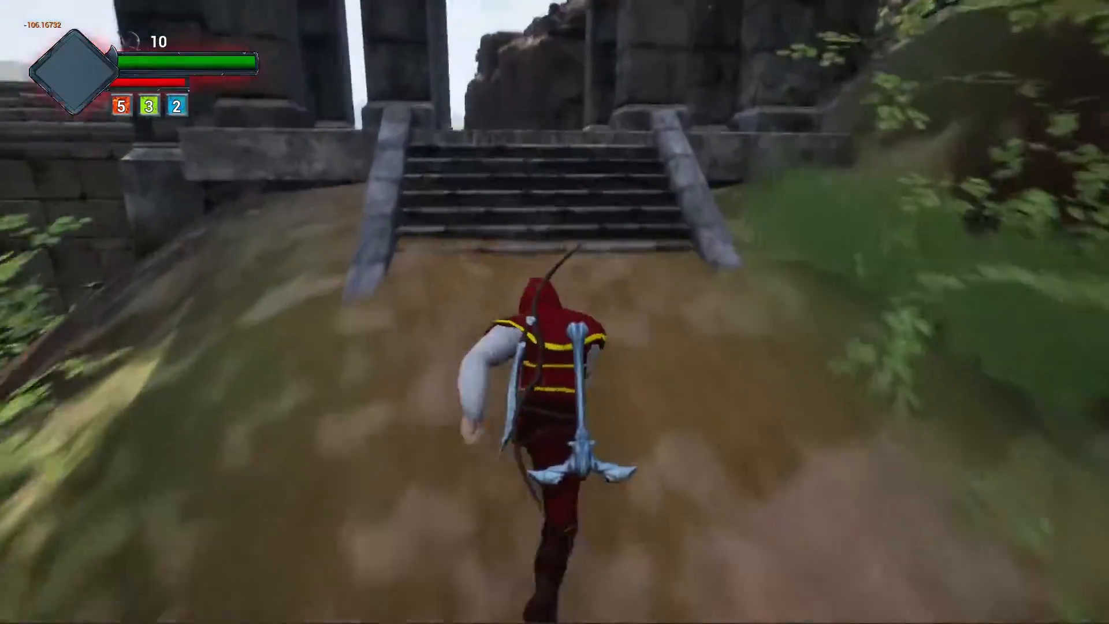
{"action": "key", "text": "w"}
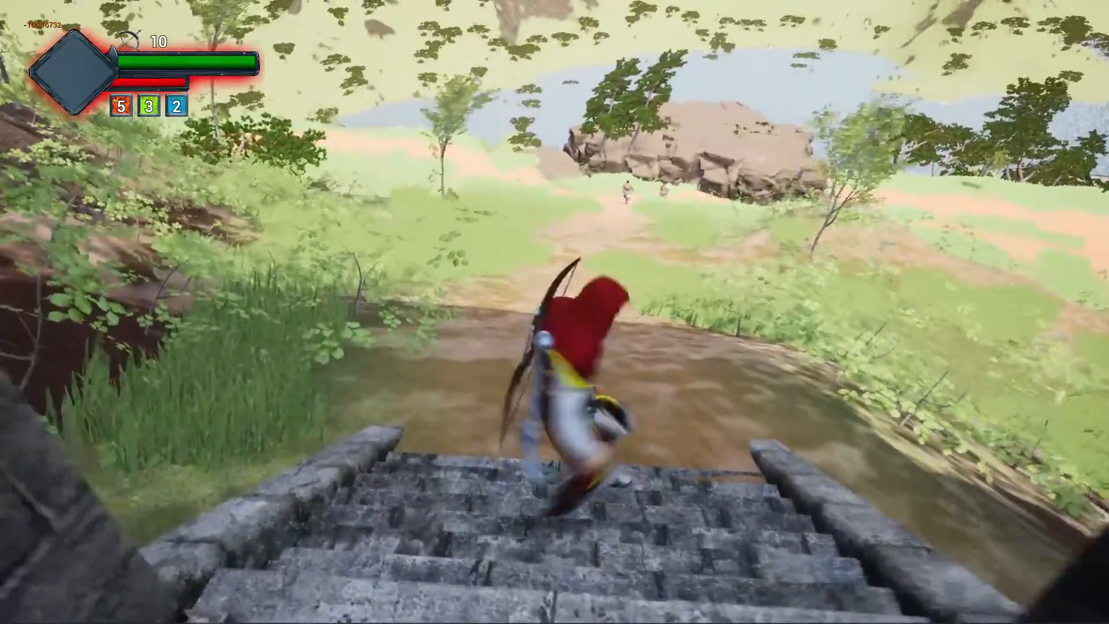
{"action": "key", "text": "w"}
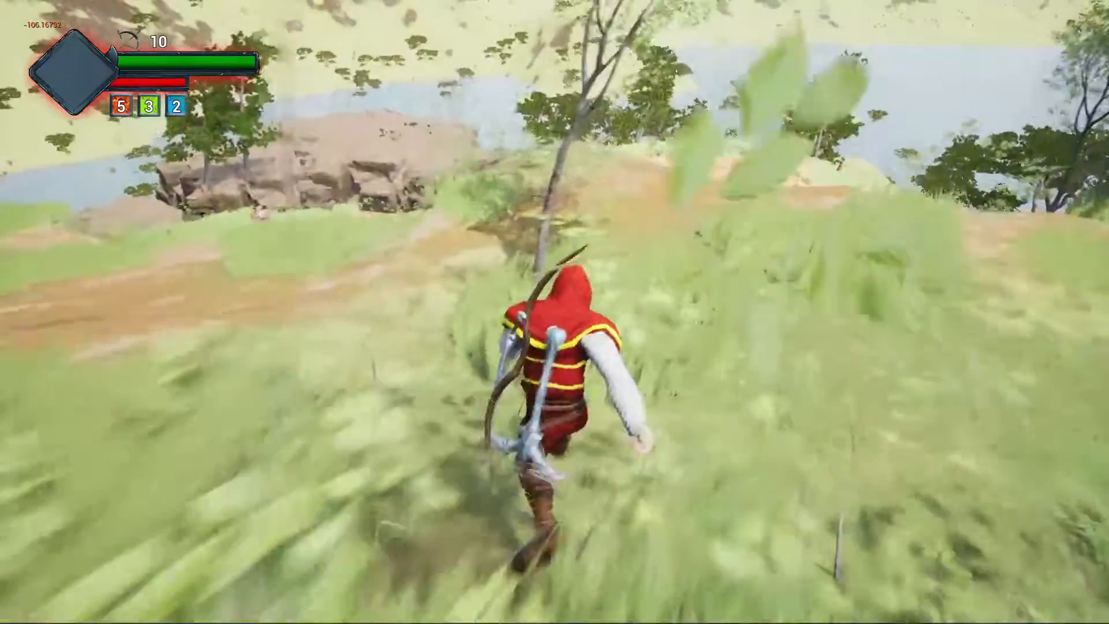
{"action": "key", "text": "w"}
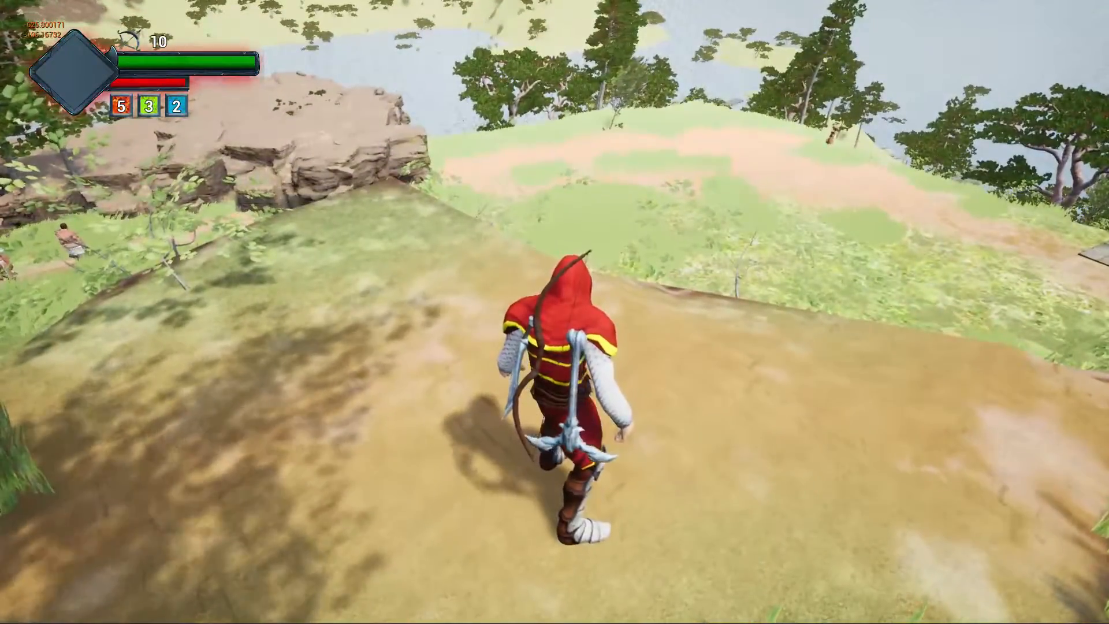
Switch the running game to a free-flying camera with the console command ToggleDebugCamera and hide the debug camera's overlay.
{"action": "key", "text": "grave"}
{"action": "key", "text": "Up"}
{"action": "key", "text": "Up"}
{"action": "key", "text": "Up"}
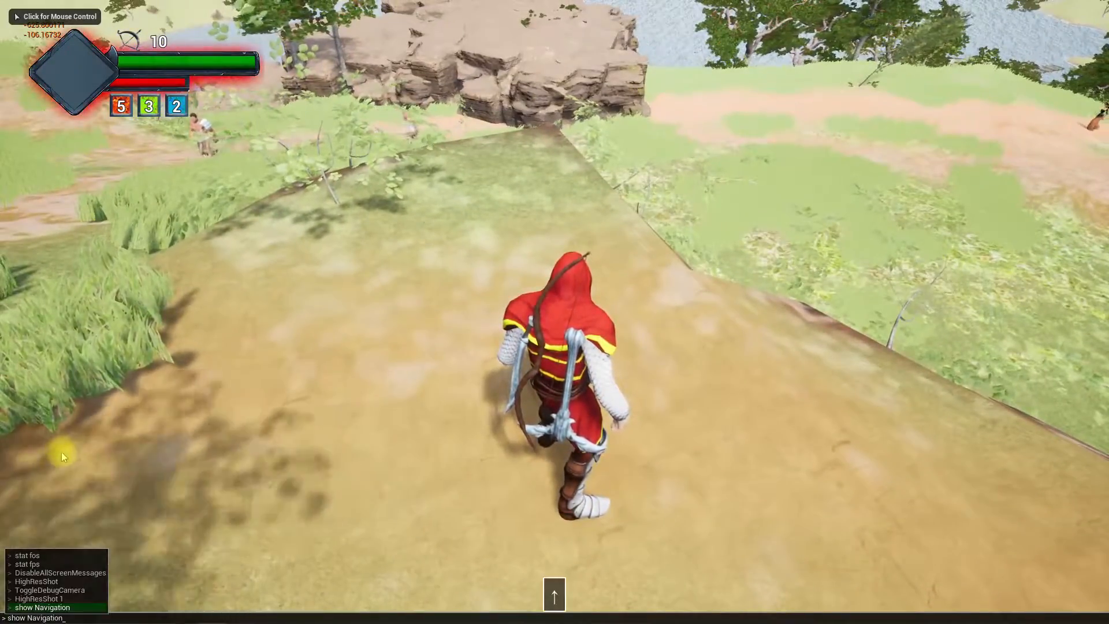
{"action": "key", "text": "Up"}
{"action": "key", "text": "Up"}
{"action": "key", "text": "Down"}
{"action": "key", "text": "Down"}
{"action": "key", "text": "Return"}
{"action": "key", "text": "BackSpace"}
Fly the camera over the lakeside village and the road to inspect the spawned brute and girl pedestrians, and stop playing.
{"action": "key", "text": "w"}
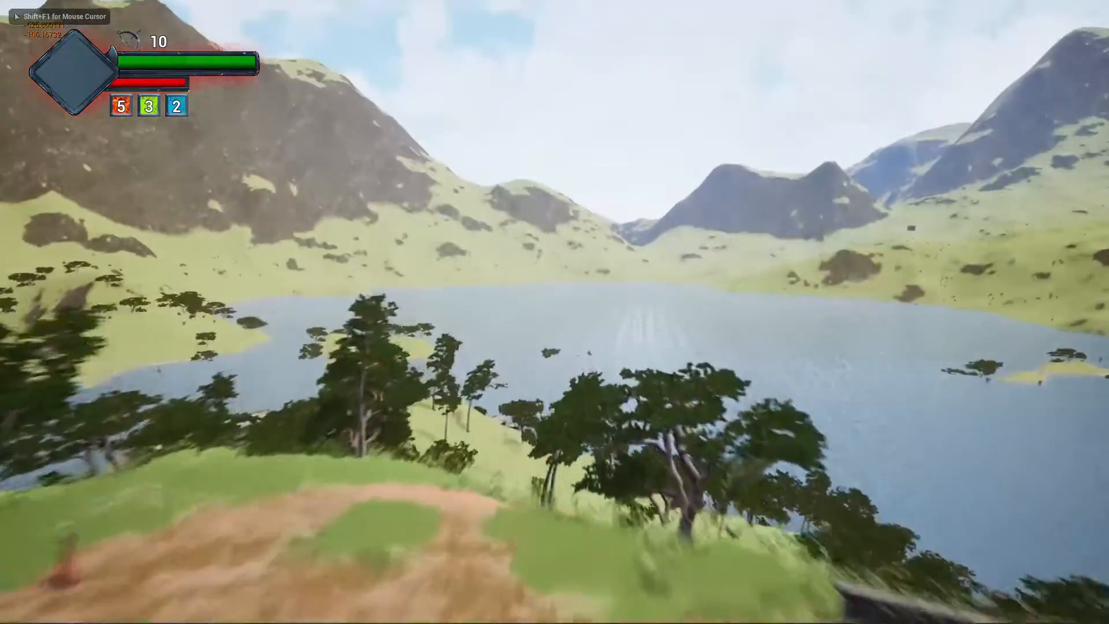
{"action": "key", "text": "w"}
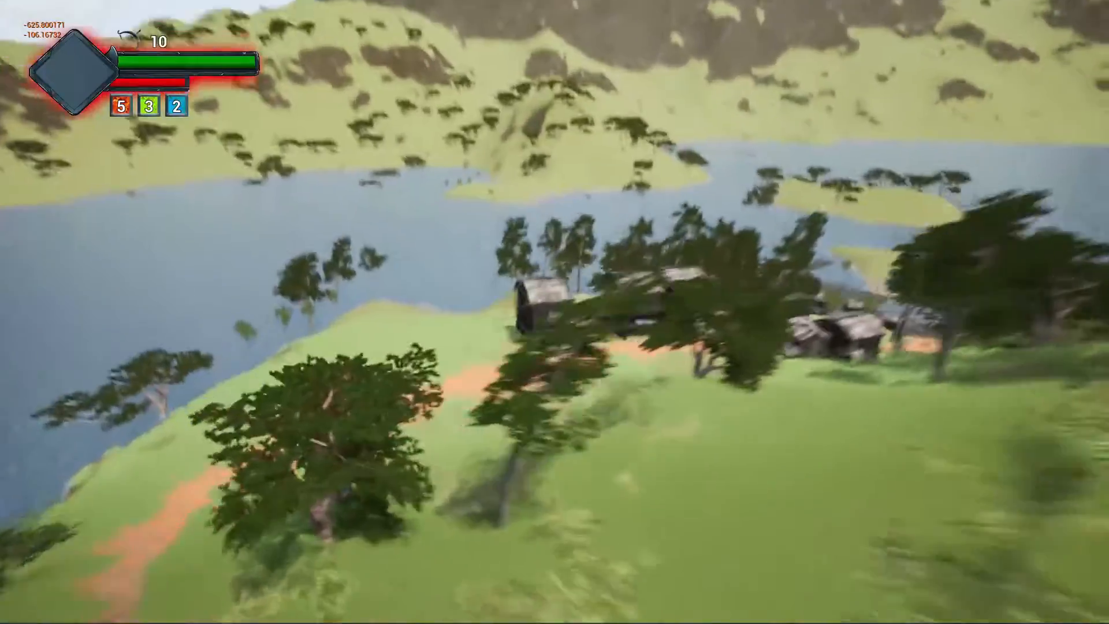
{"action": "key", "text": "w"}
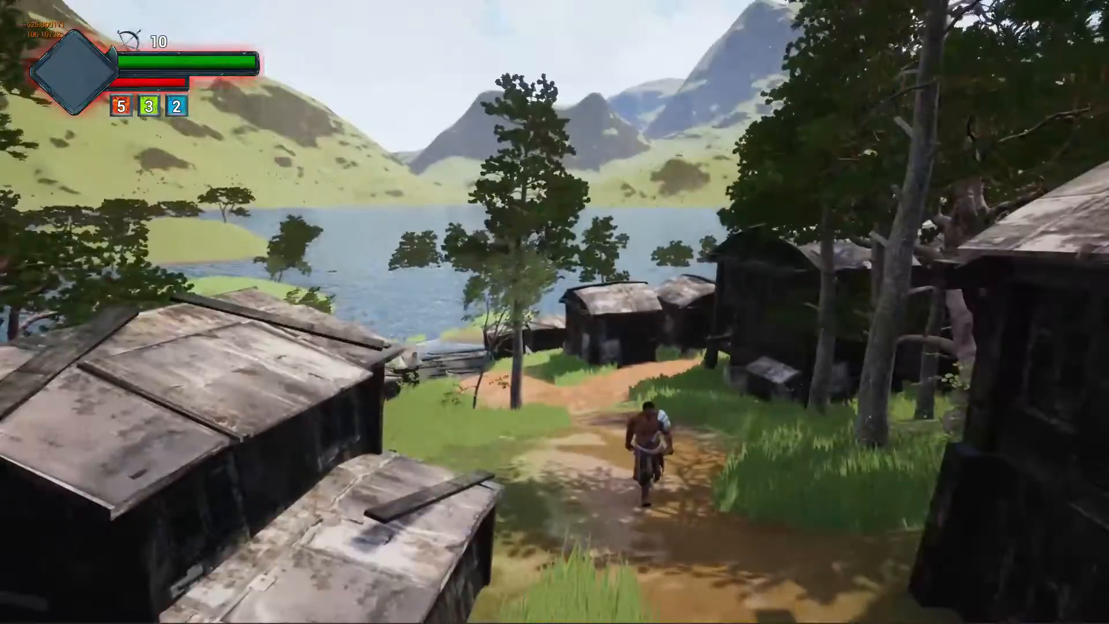
{"action": "key", "text": "w"}
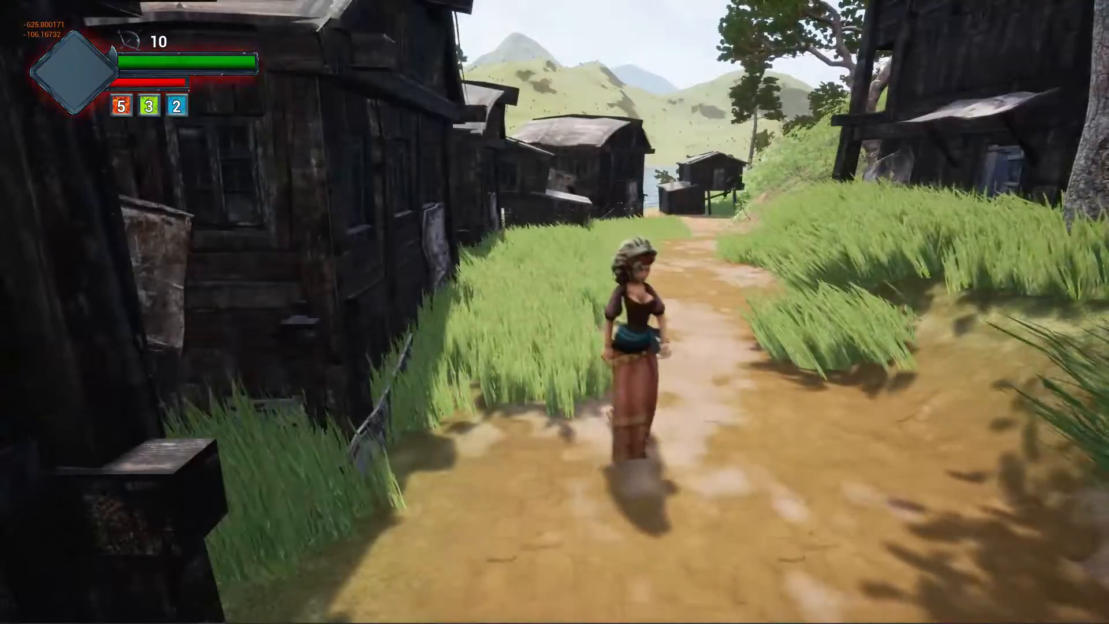
{"action": "key", "text": "w"}
{"action": "key", "text": "w"}
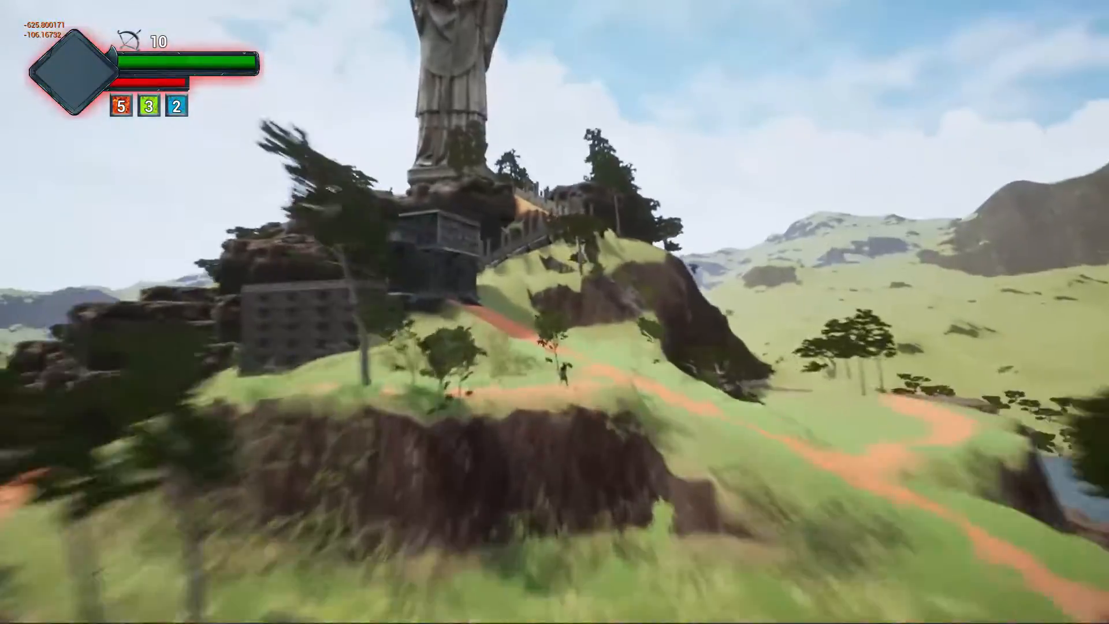
{"action": "key", "text": "Escape"}
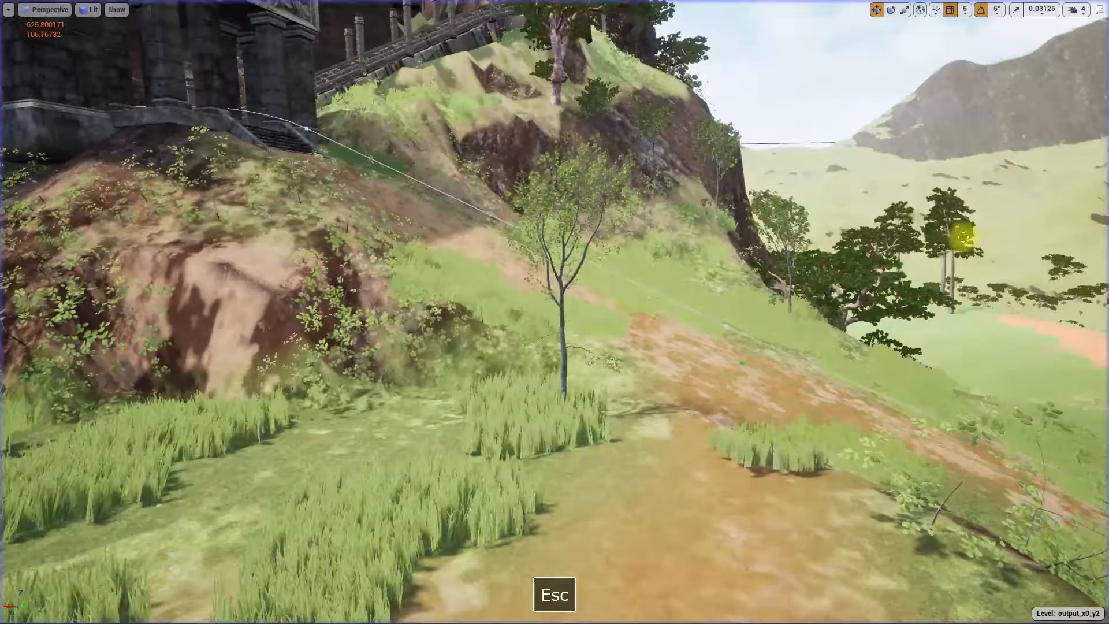
Leave full screen and set the default value of BP_Road's actor distance variable to 500.
{"action": "key", "text": "F11"}
{"action": "left_click", "coordinate": [622, 9]}
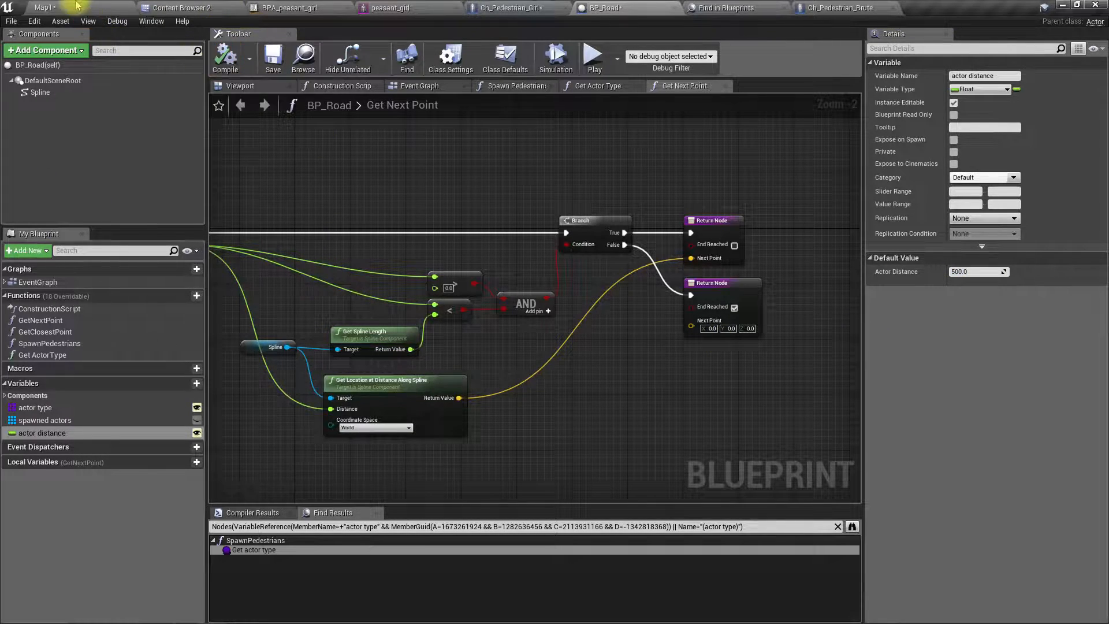
Play the Map1 level from the path beside the road and watch the more closely spaced pedestrians.
{"action": "left_click", "coordinate": [77, 6]}
{"action": "right_click_drag", "start_coordinate": [543, 366], "coordinate": [480, 312]}
{"action": "right_click", "coordinate": [480, 312]}
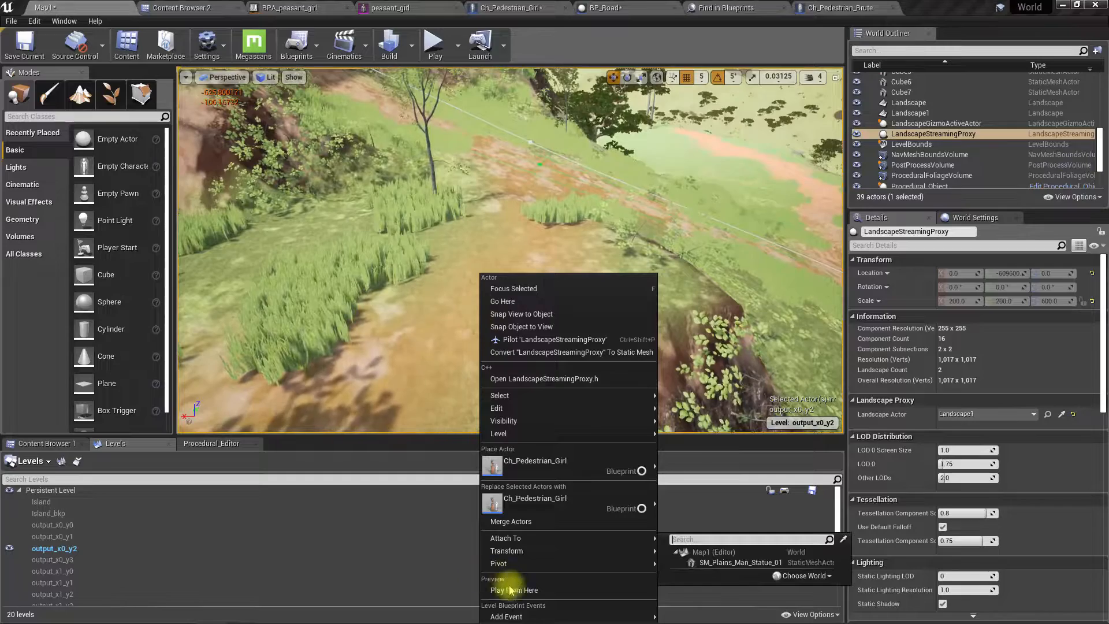
{"action": "left_click", "coordinate": [511, 589]}
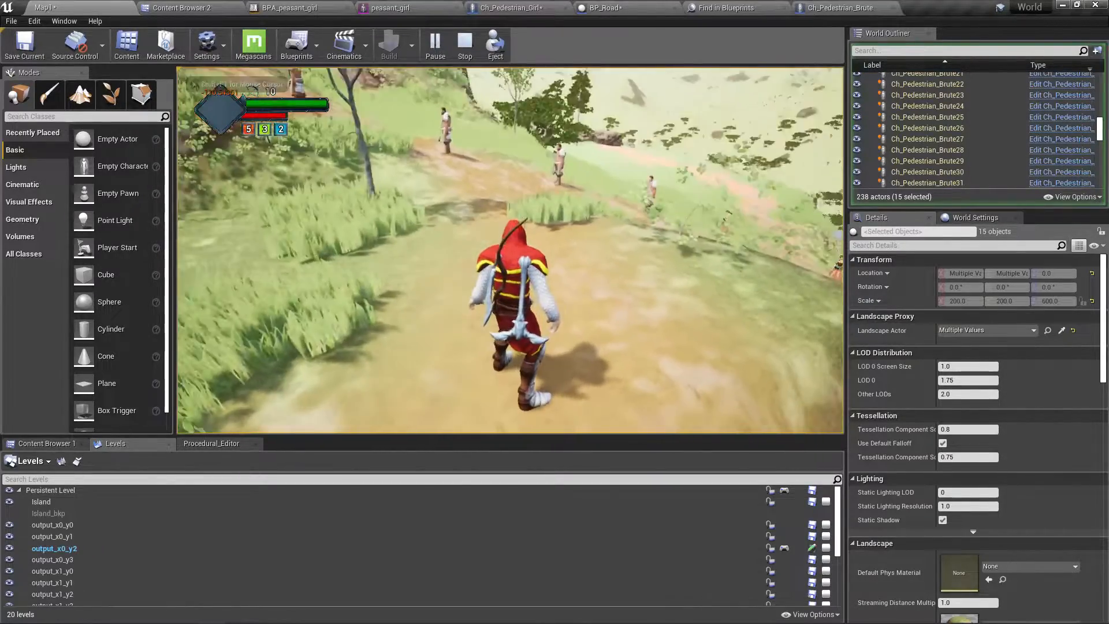
{"action": "key", "text": "w"}
{"action": "key", "text": "w"}
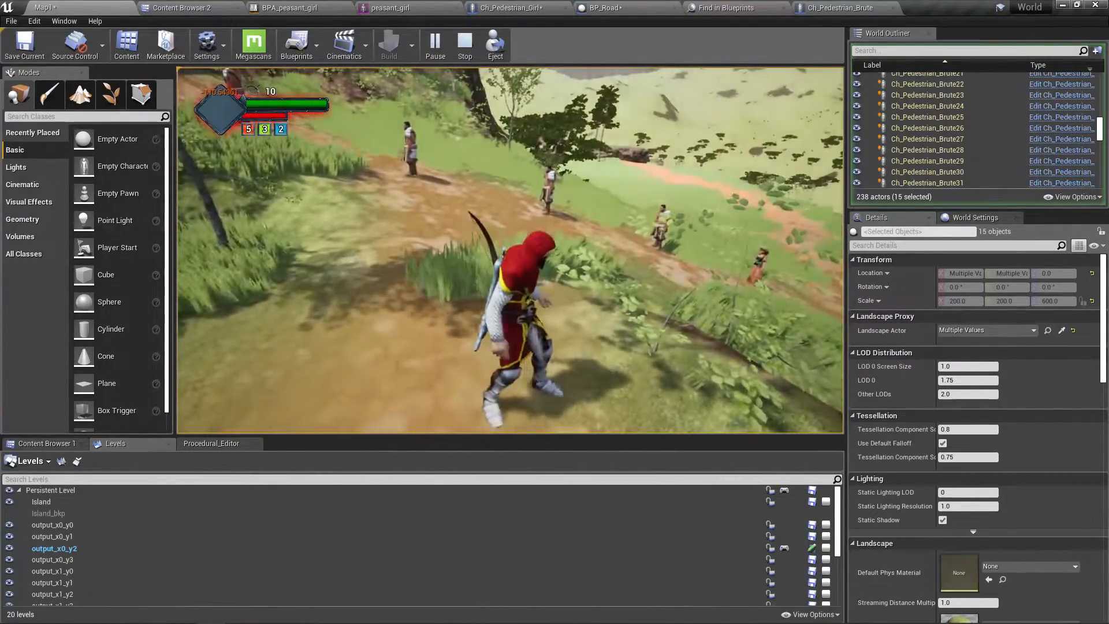
{"action": "key", "text": "w"}
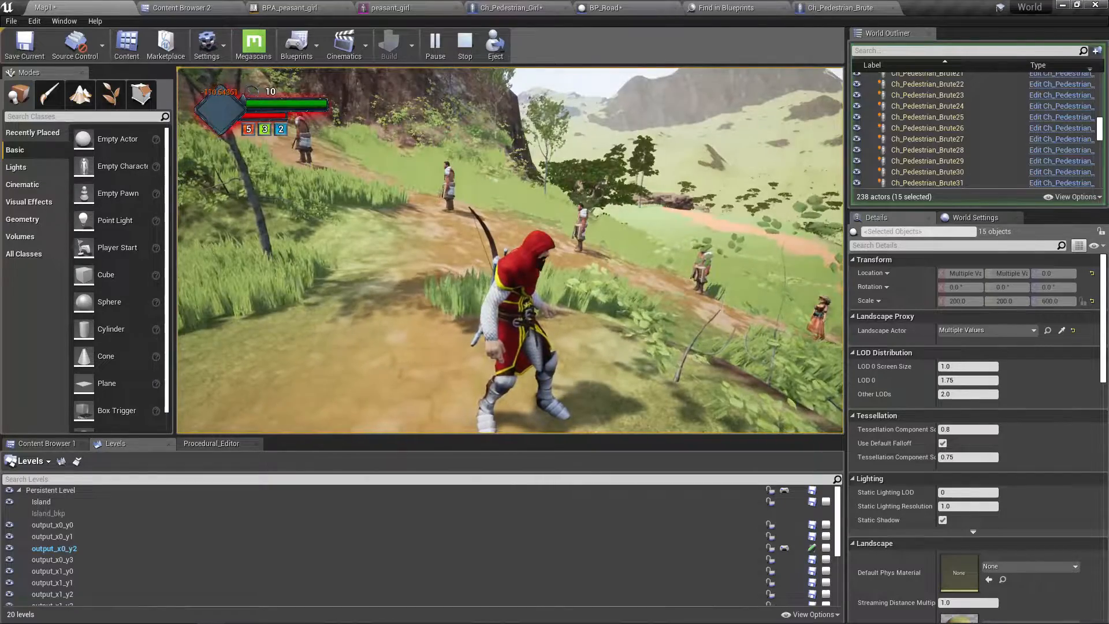
Toggle the navigation mesh display in the running game with the console command show Navigation and examine the coverage around the pedestrians.
{"action": "key", "text": "shift+F1"}
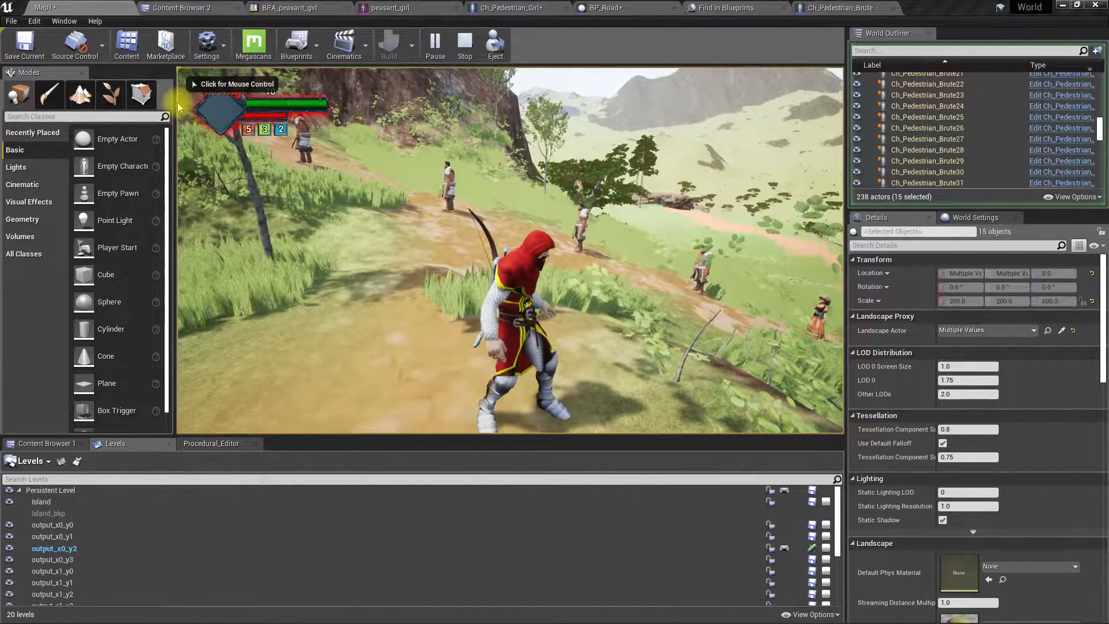
{"action": "key", "text": "Escape"}
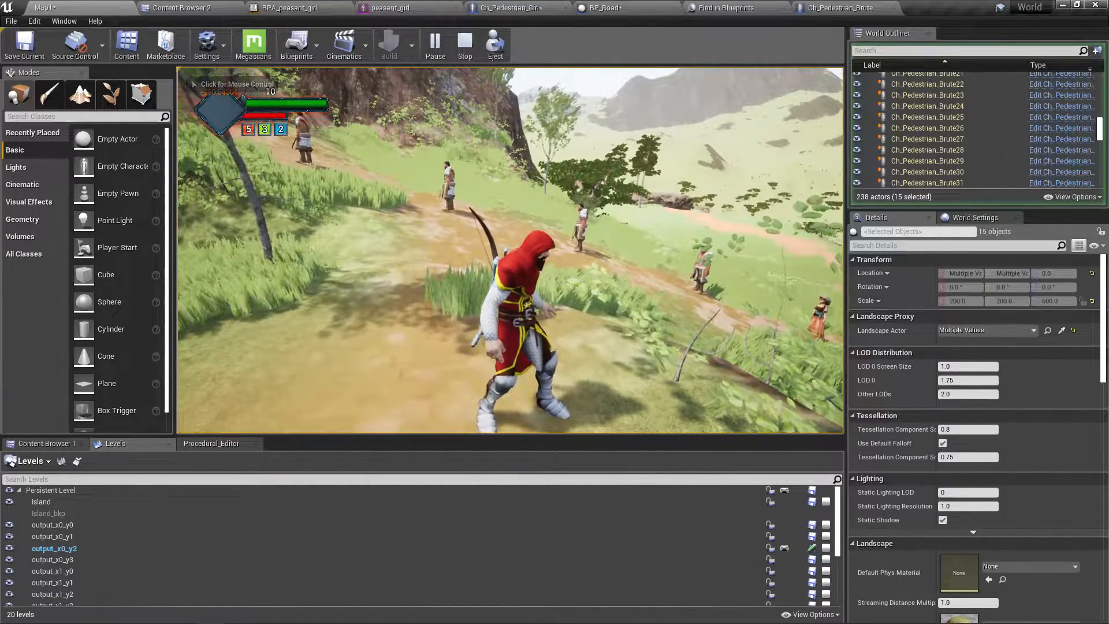
{"action": "left_click", "coordinate": [510, 250]}
{"action": "left_click", "coordinate": [618, 374]}
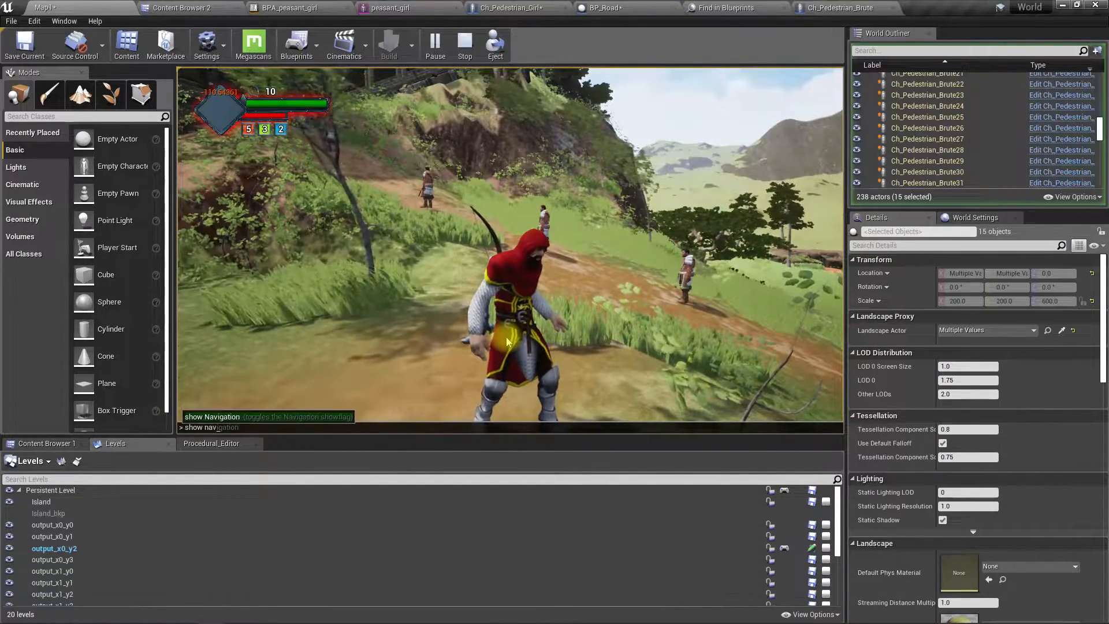
{"action": "key", "text": "Return"}
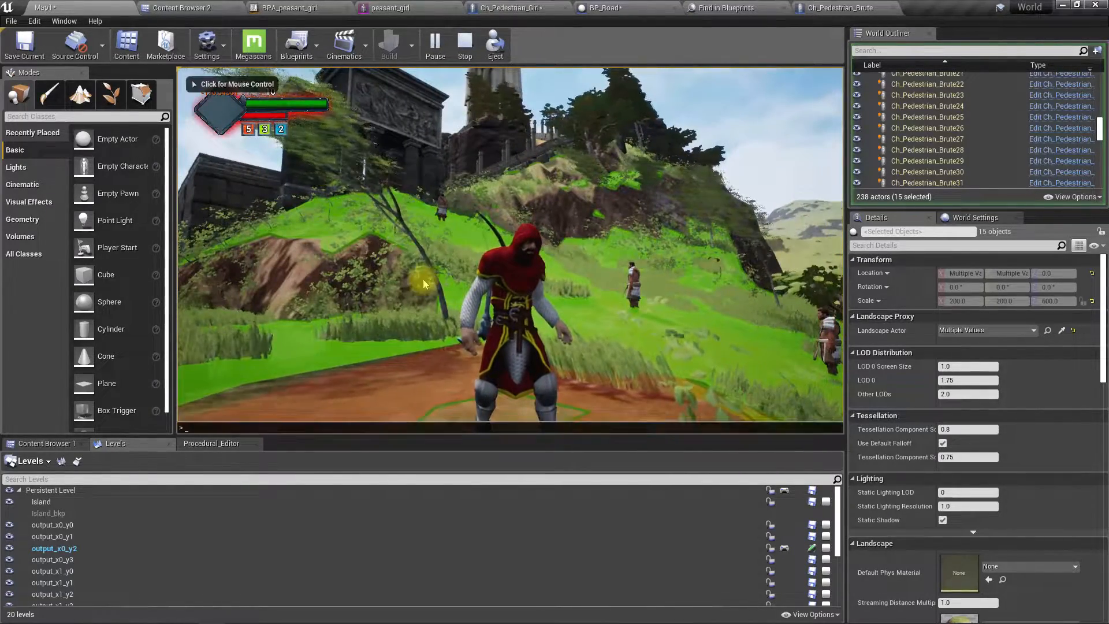
{"action": "key", "text": "grave"}
{"action": "left_click", "coordinate": [424, 283]}
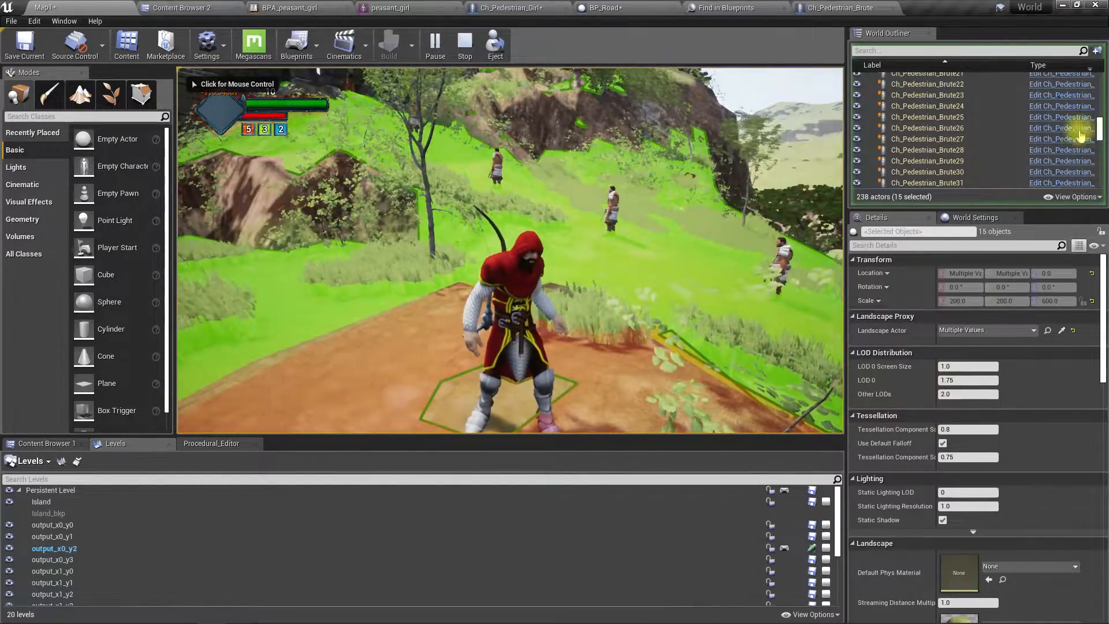
Select the spawned Ch_Pedestrian_Girl34 actor in the running level and watch the pedestrians on the slope.
{"action": "mouse_move", "coordinate": [1100, 125]}
{"action": "left_mouse_down"}
{"action": "mouse_move", "coordinate": [1101, 167]}
{"action": "mouse_move", "coordinate": [1098, 137]}
{"action": "left_mouse_up"}
{"action": "scroll", "coordinate": [1016, 152], "scroll_direction": "down", "scroll_amount": 3}
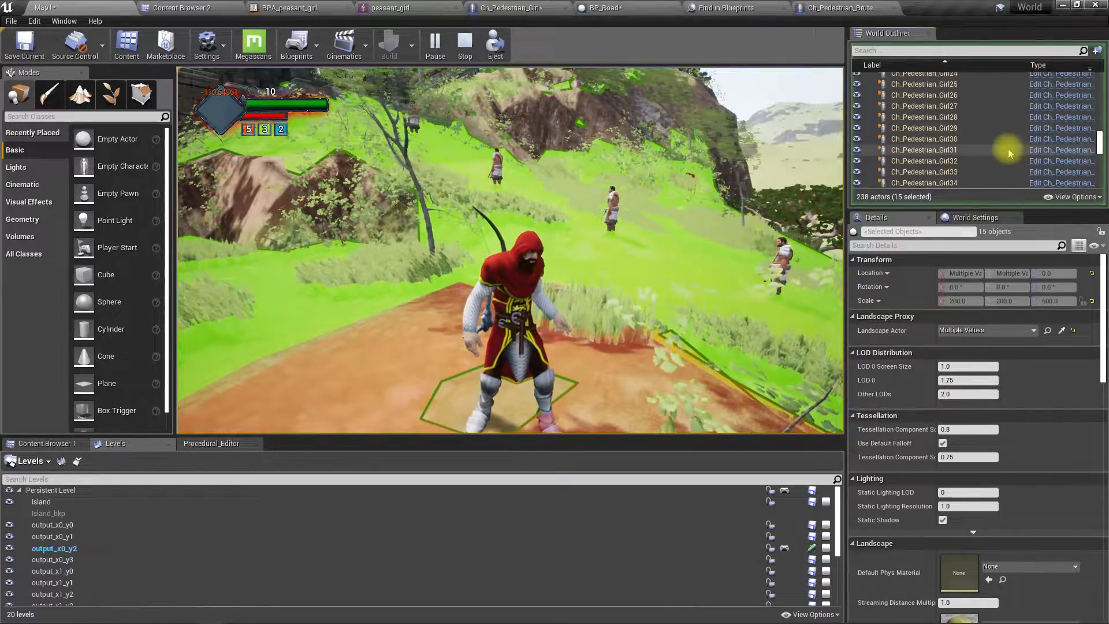
{"action": "left_click", "coordinate": [924, 127]}
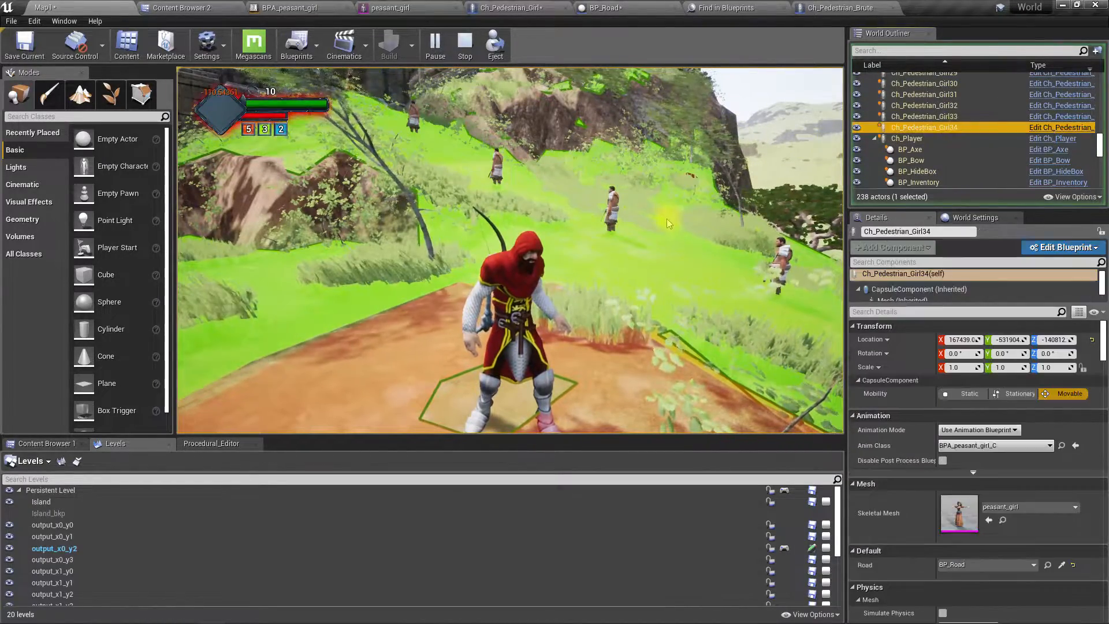
{"action": "left_click", "coordinate": [798, 173]}
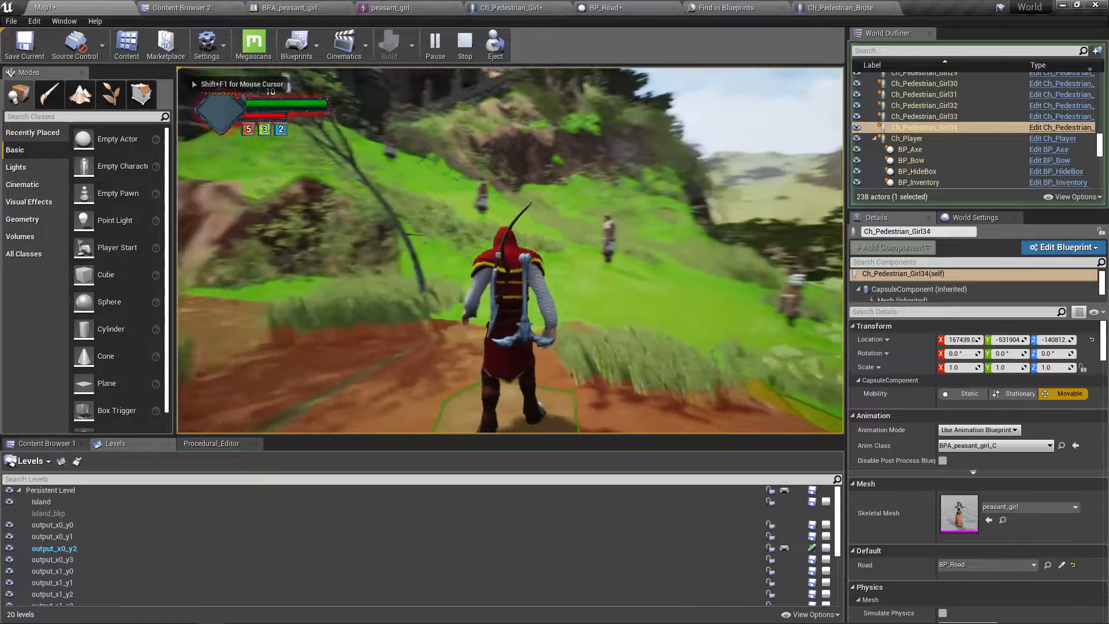
{"action": "key", "text": "shift+F1"}
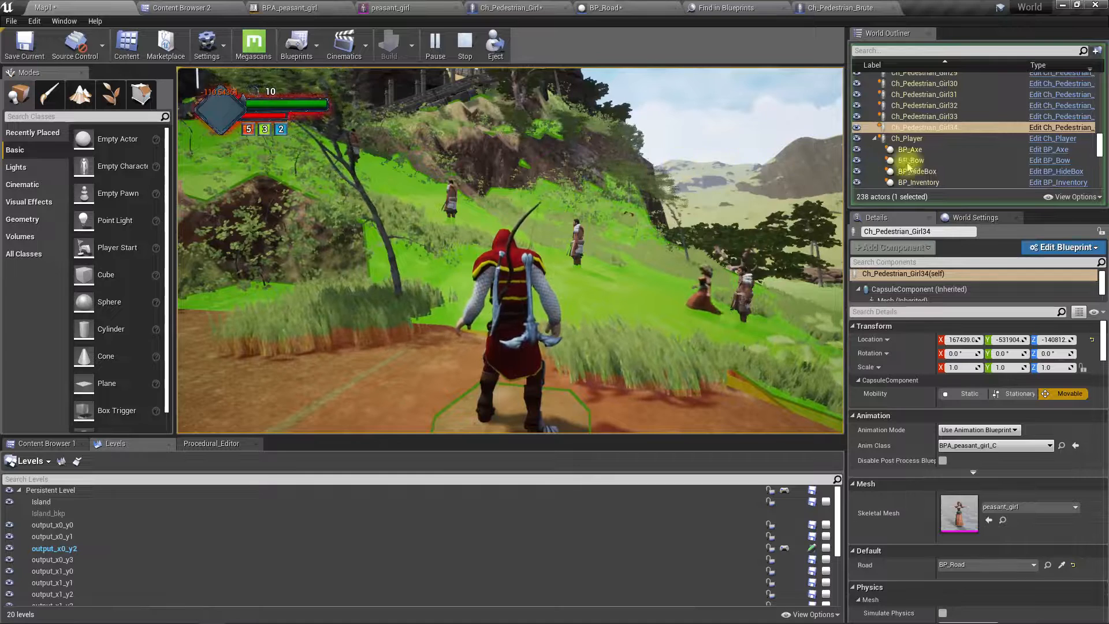
Open Ch_Pedestrian_Brute's Get Next Location function and set Ch_Pedestrian_Girl34 as its debug object.
{"action": "left_click", "coordinate": [1043, 128]}
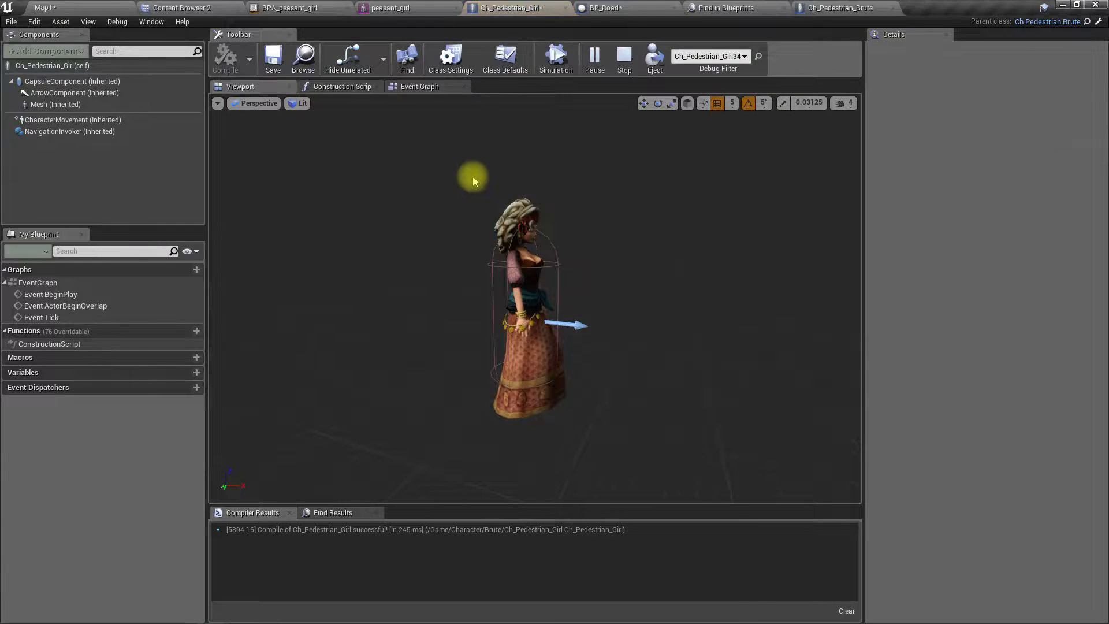
{"action": "left_click", "coordinate": [830, 6]}
{"action": "left_click", "coordinate": [699, 56]}
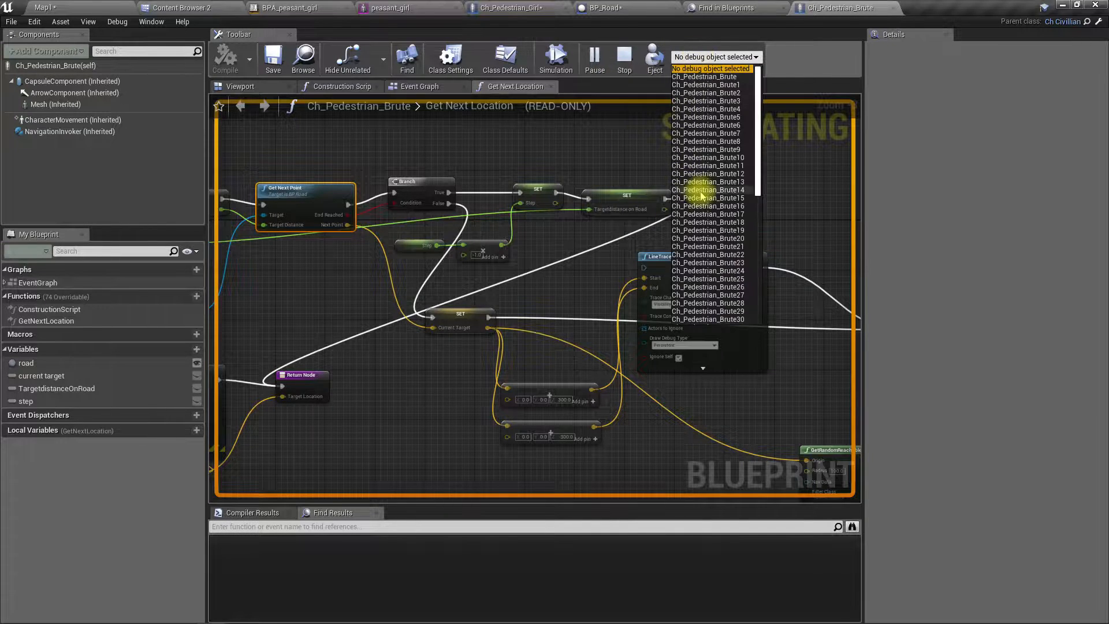
{"action": "scroll", "coordinate": [702, 197], "scroll_direction": "down", "scroll_amount": 10}
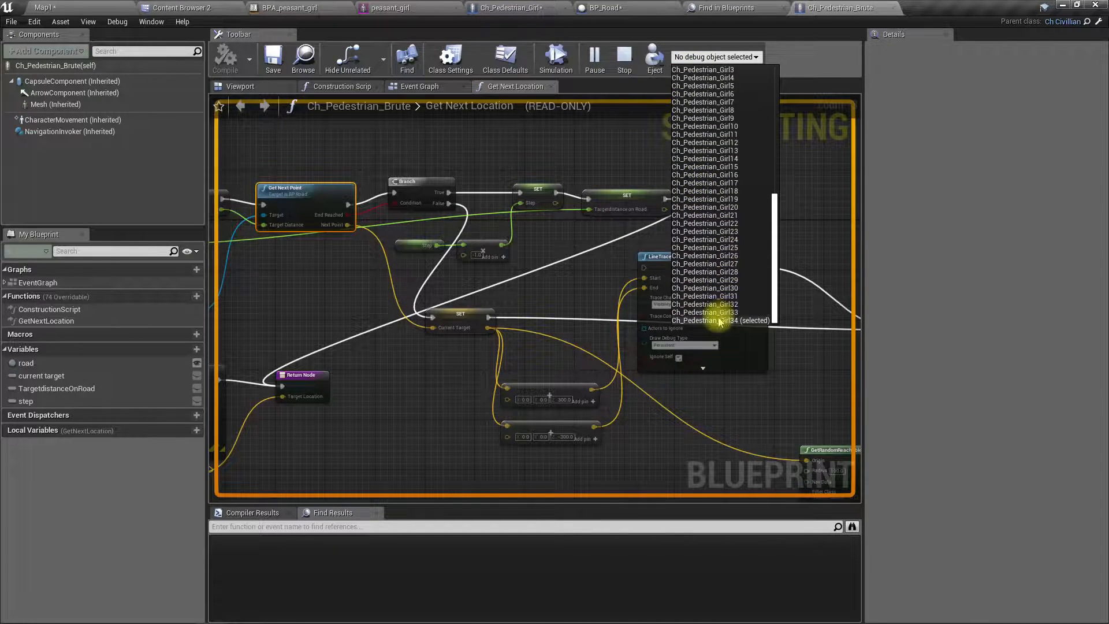
{"action": "left_click", "coordinate": [720, 321]}
Examine the live execution flow of Get Next Location, from the Is Valid check through Get Next Point to the Return Node.
{"action": "scroll", "coordinate": [574, 263], "scroll_direction": "down", "scroll_amount": 1}
{"action": "scroll", "coordinate": [574, 263], "scroll_direction": "down", "scroll_amount": 6}
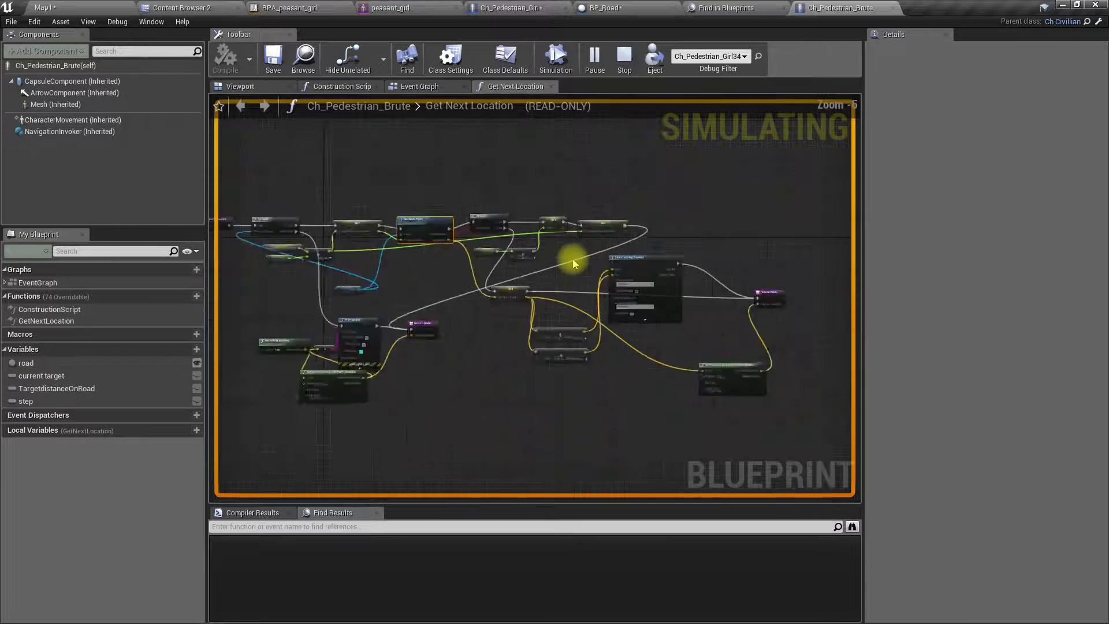
{"action": "scroll", "coordinate": [478, 250], "scroll_direction": "up", "scroll_amount": 2}
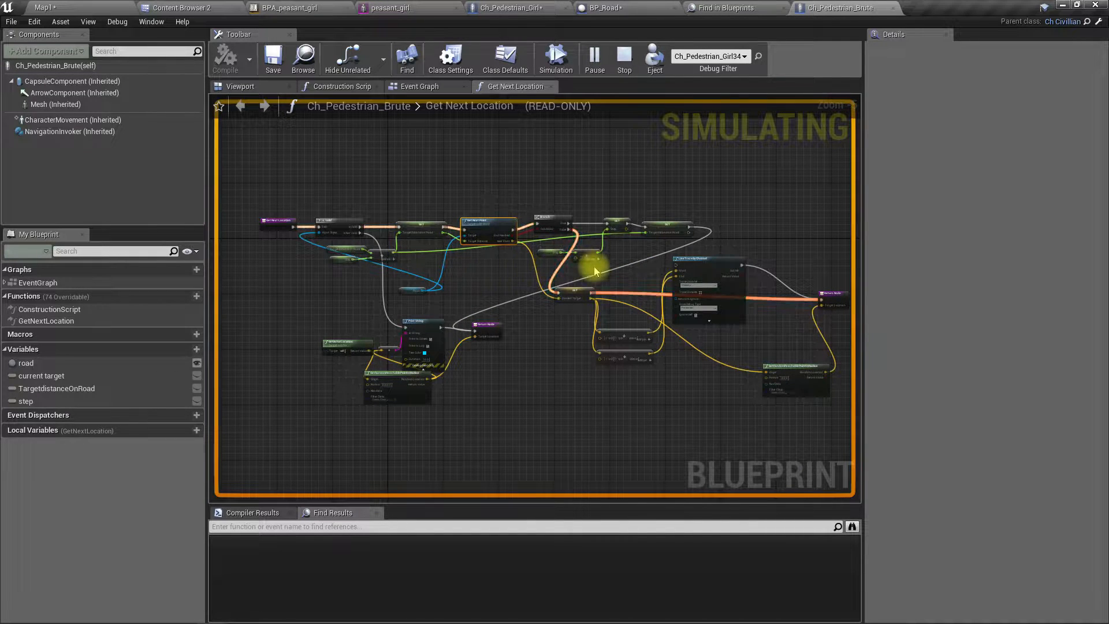
{"action": "scroll", "coordinate": [590, 261], "scroll_direction": "up", "scroll_amount": 2}
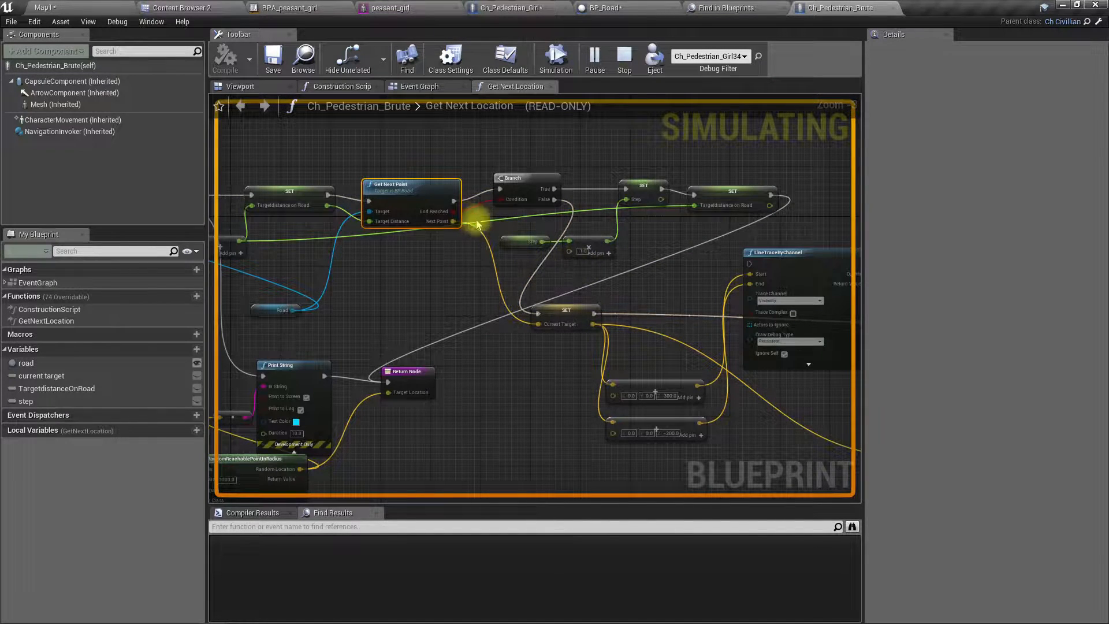
{"action": "mouse_move", "coordinate": [636, 290]}
{"action": "right_mouse_down"}
{"action": "mouse_move", "coordinate": [565, 255]}
{"action": "mouse_move", "coordinate": [463, 233]}
{"action": "mouse_move", "coordinate": [648, 287]}
{"action": "right_mouse_up"}
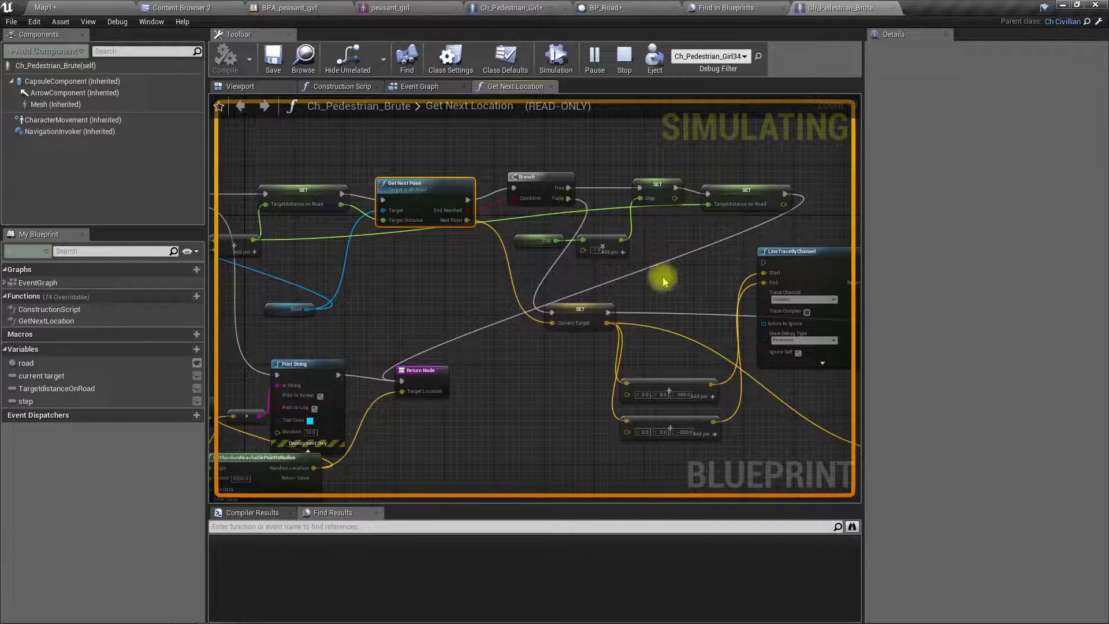
{"action": "right_click_drag", "start_coordinate": [664, 282], "coordinate": [518, 270]}
{"action": "scroll", "coordinate": [525, 269], "scroll_direction": "down", "scroll_amount": 2}
{"action": "scroll", "coordinate": [517, 271], "scroll_direction": "up", "scroll_amount": 2}
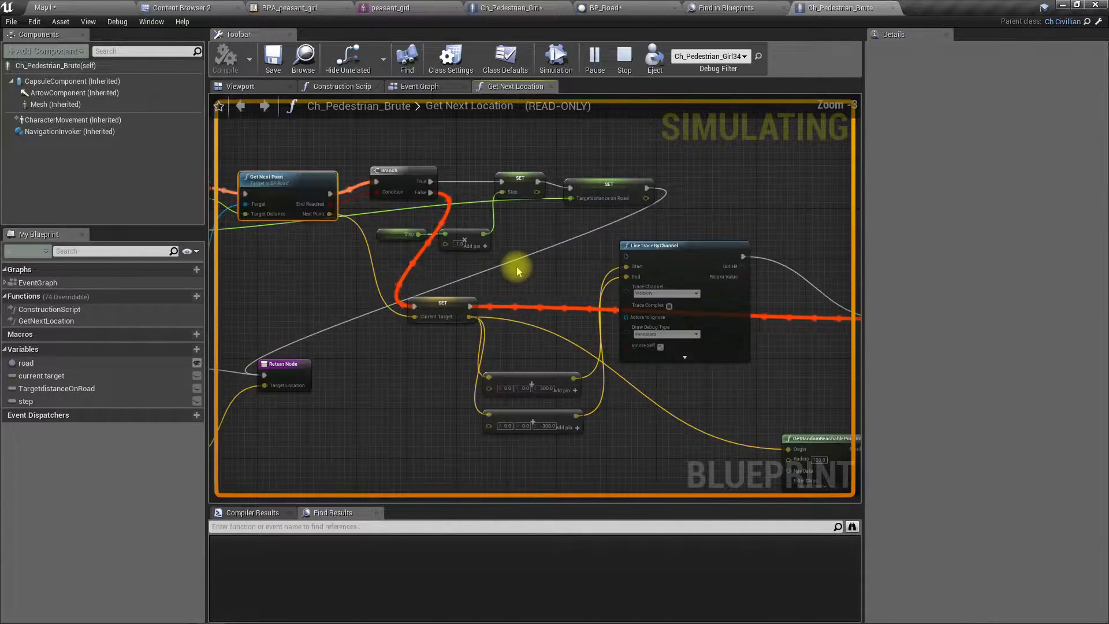
{"action": "right_click_drag", "start_coordinate": [379, 249], "coordinate": [448, 251]}
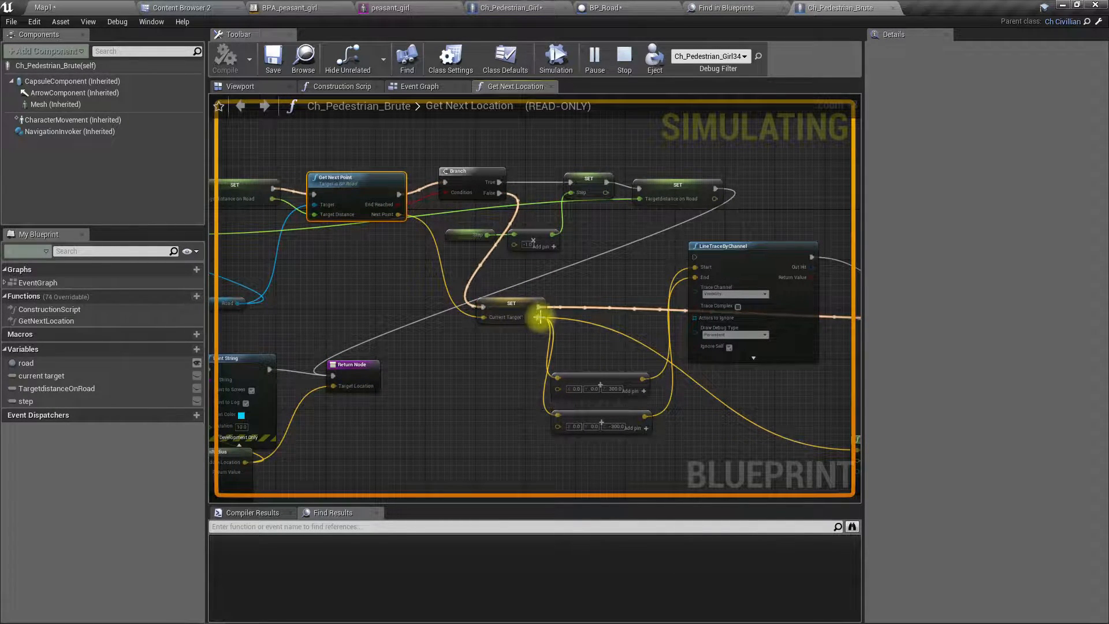
{"action": "right_click_drag", "start_coordinate": [574, 327], "coordinate": [831, 370]}
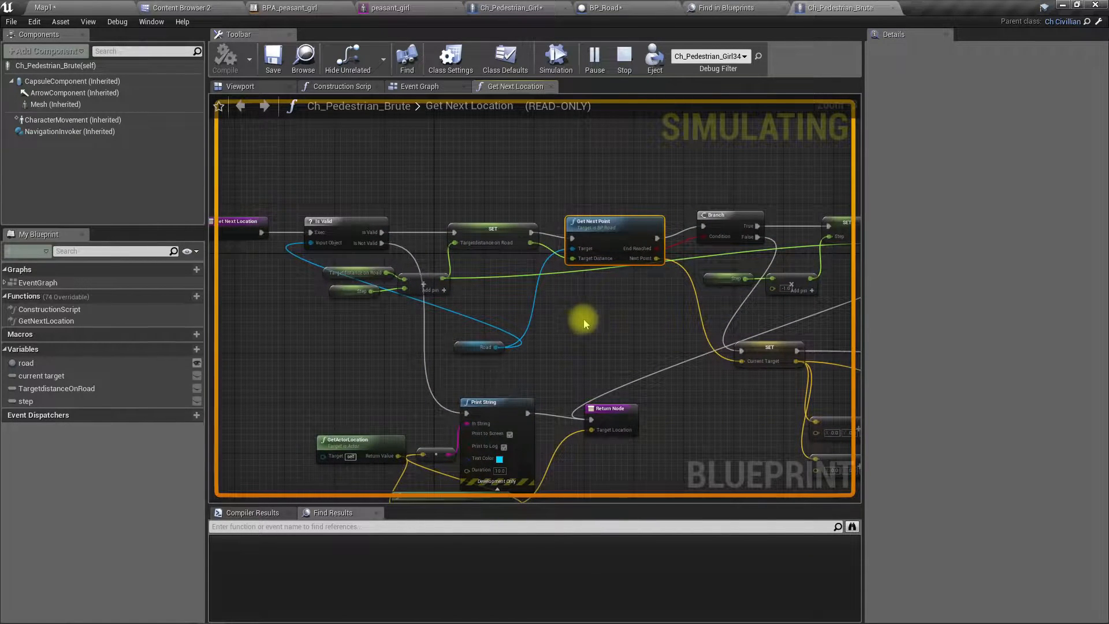
{"action": "right_click_drag", "start_coordinate": [583, 320], "coordinate": [543, 305]}
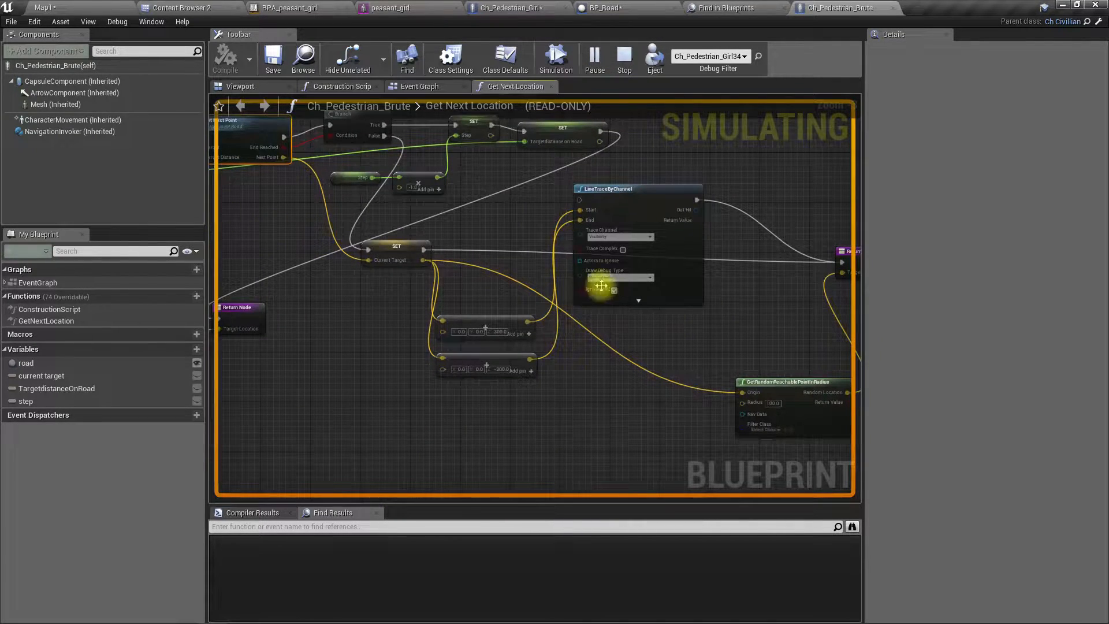
{"action": "right_click_drag", "start_coordinate": [598, 282], "coordinate": [551, 290]}
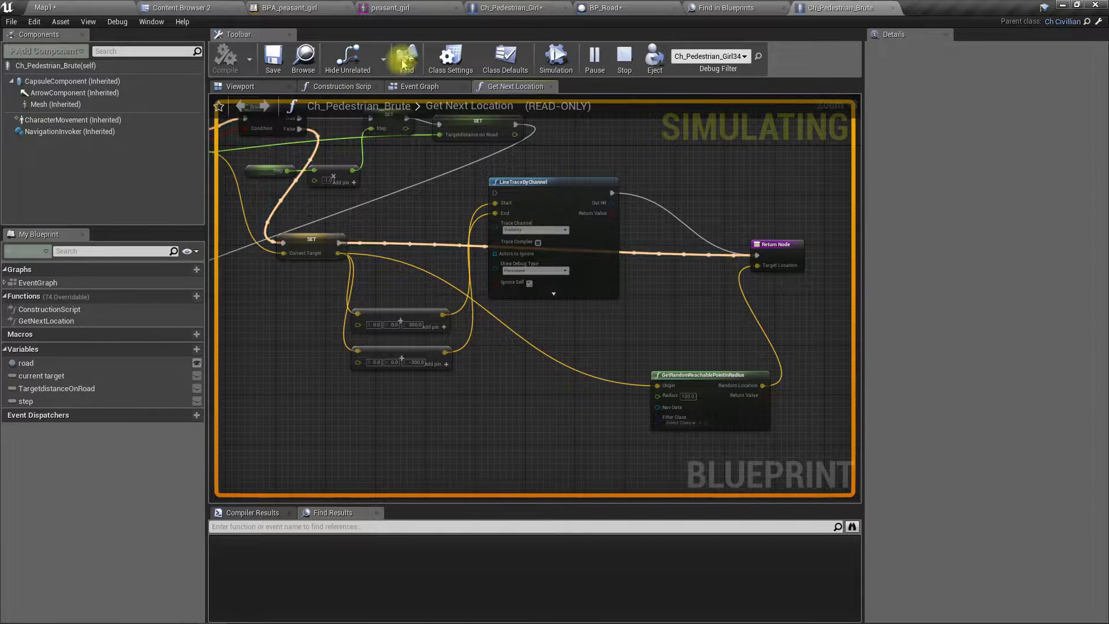
Open the BT_Pedestrian behavior tree from the Brute character's AI folder and debug the AI_Pedestrian_C_58 controller.
{"action": "left_click", "coordinate": [303, 57]}
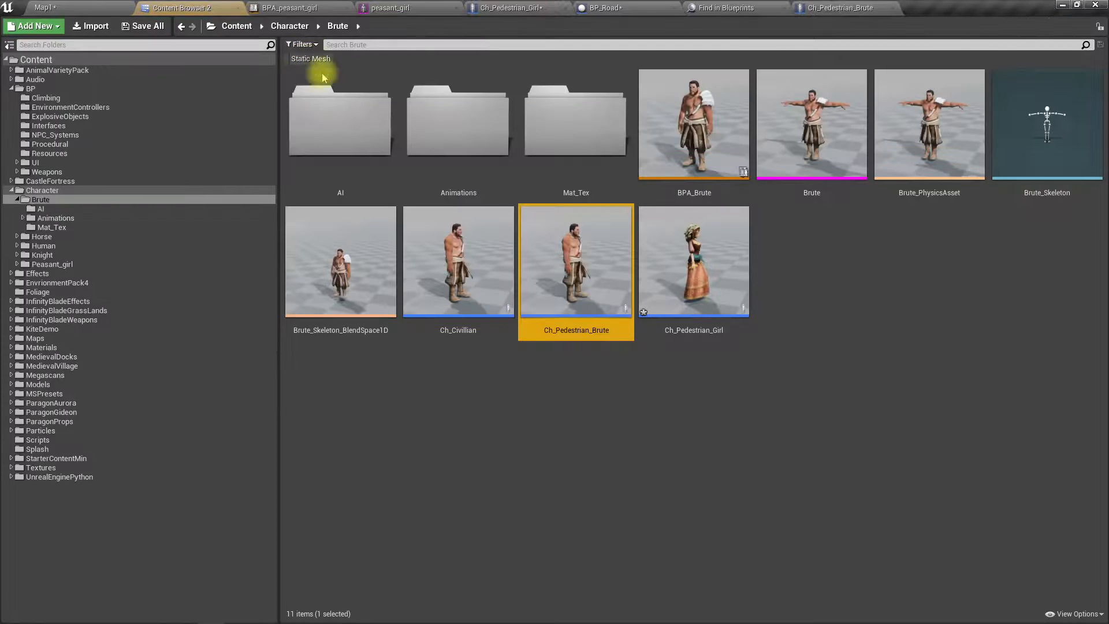
{"action": "double_click", "coordinate": [337, 131]}
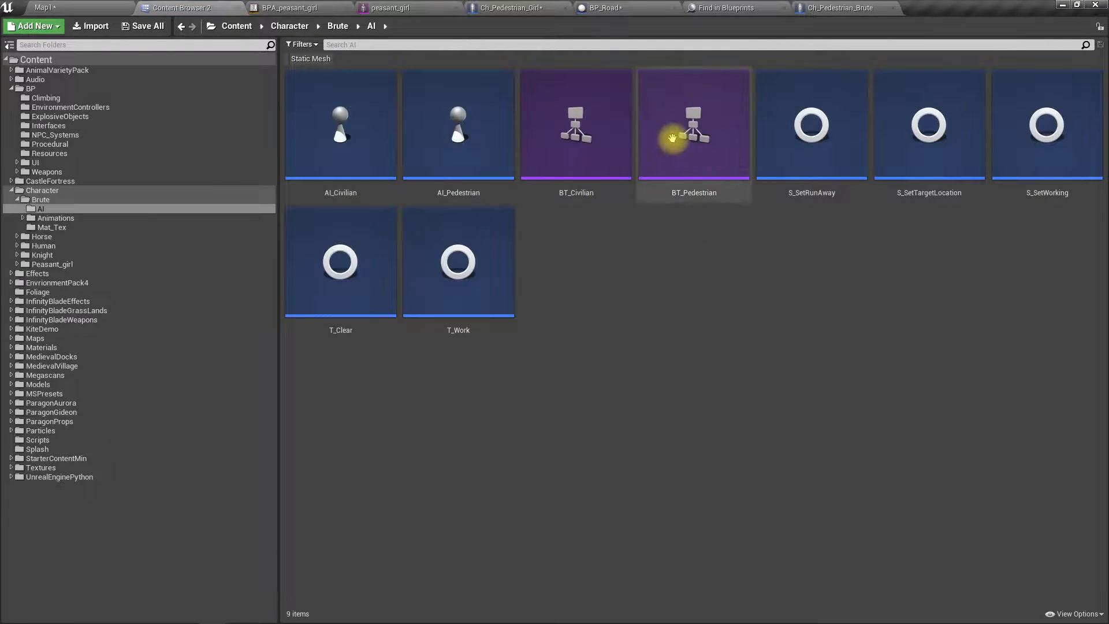
{"action": "double_click", "coordinate": [668, 136]}
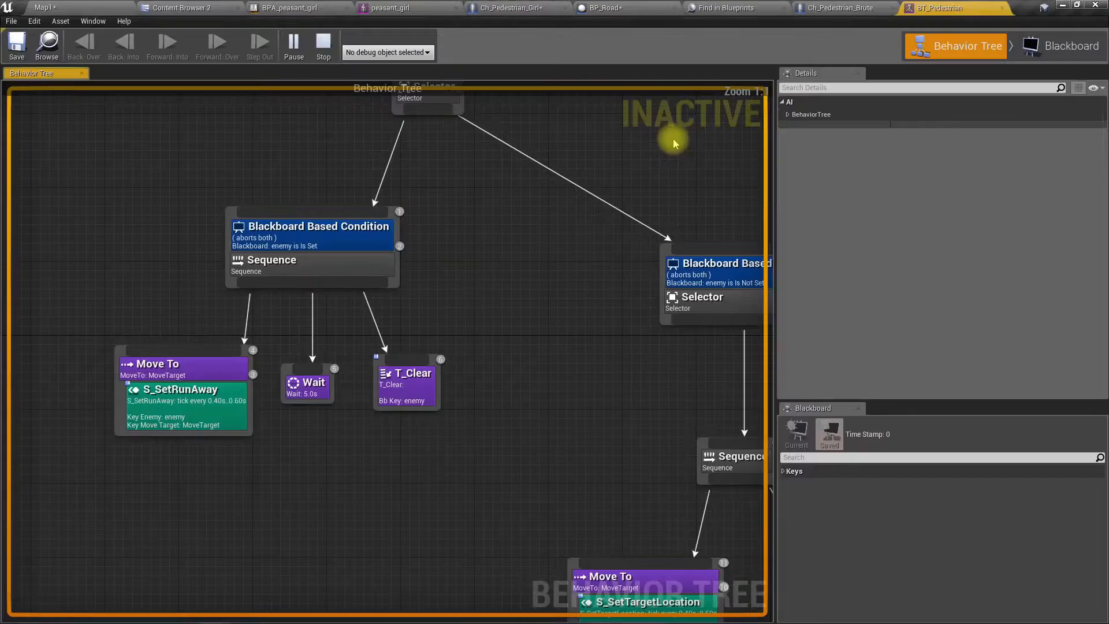
{"action": "left_click", "coordinate": [387, 53]}
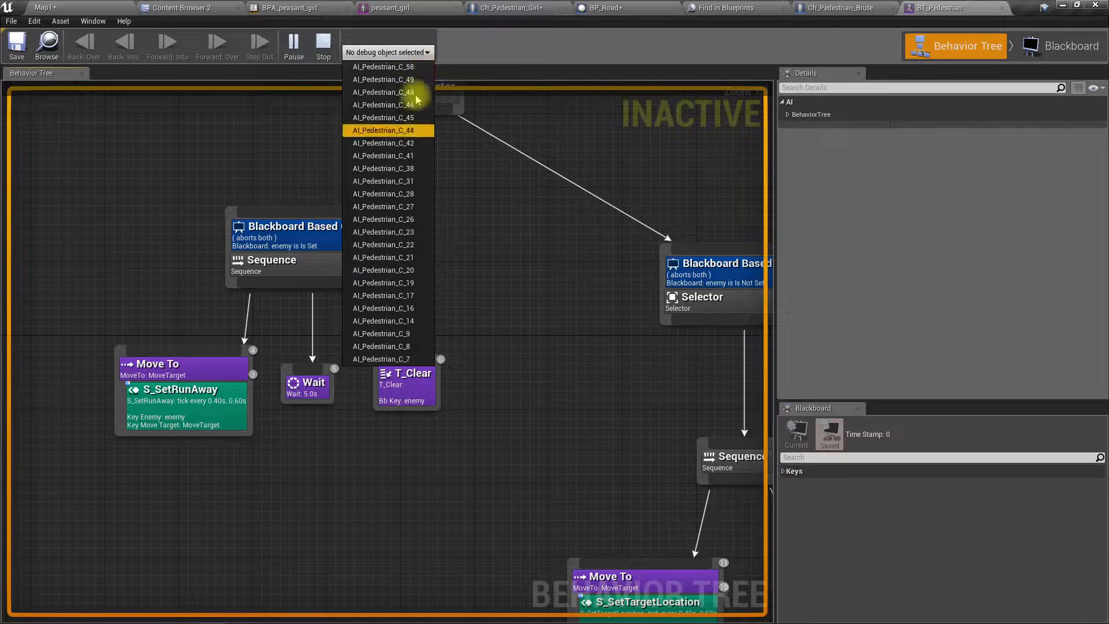
{"action": "left_click", "coordinate": [391, 67]}
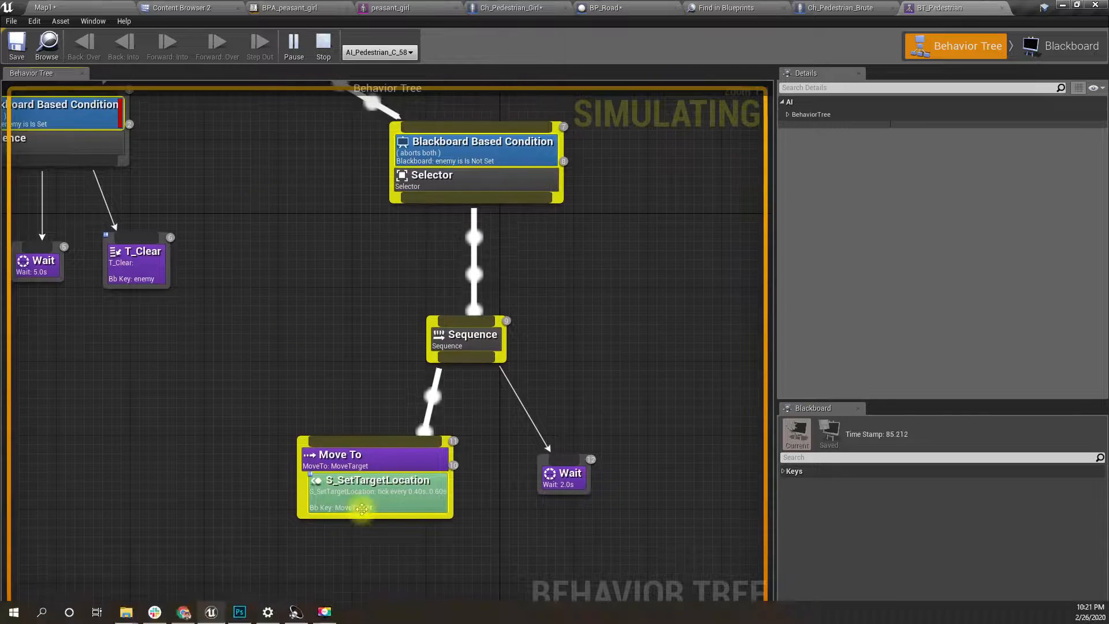
Inspect the blackboard's MoveTarget and SelfActor values for AI_Pedestrian_C_58 and AI_Pedestrian_C_67.
{"action": "left_click", "coordinate": [1061, 44]}
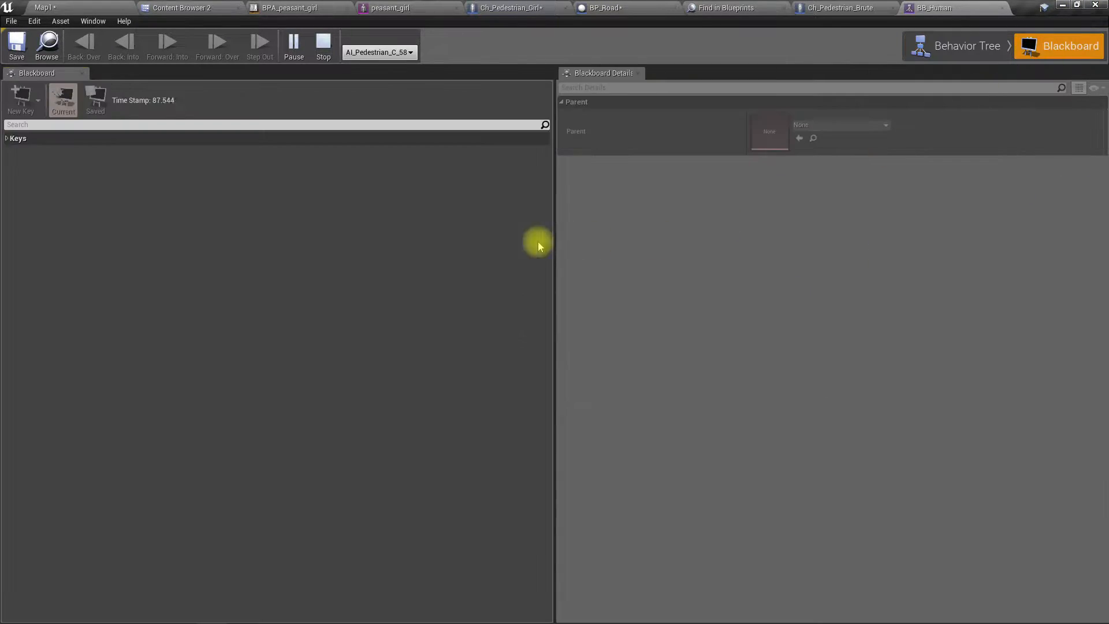
{"action": "left_click", "coordinate": [8, 139]}
{"action": "left_click", "coordinate": [438, 152]}
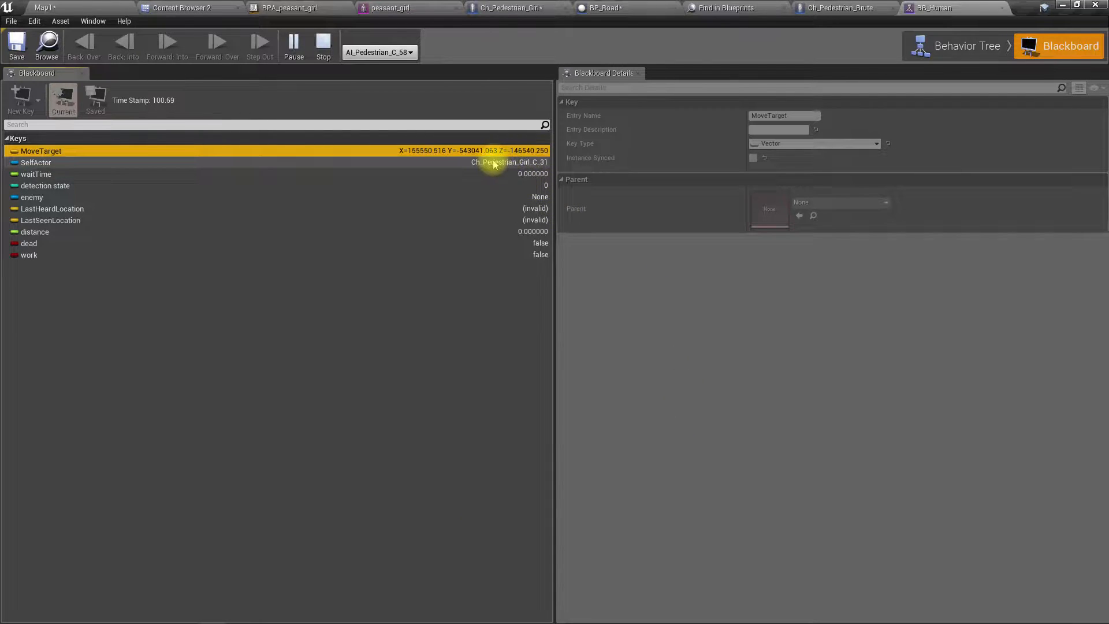
{"action": "left_click", "coordinate": [396, 52]}
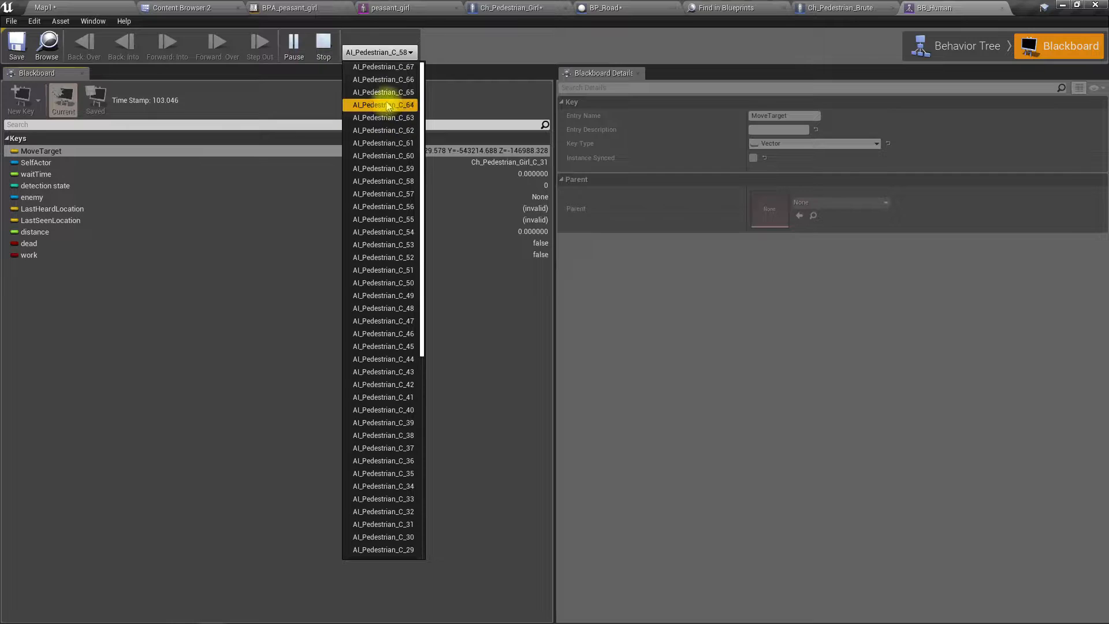
{"action": "left_click", "coordinate": [390, 68]}
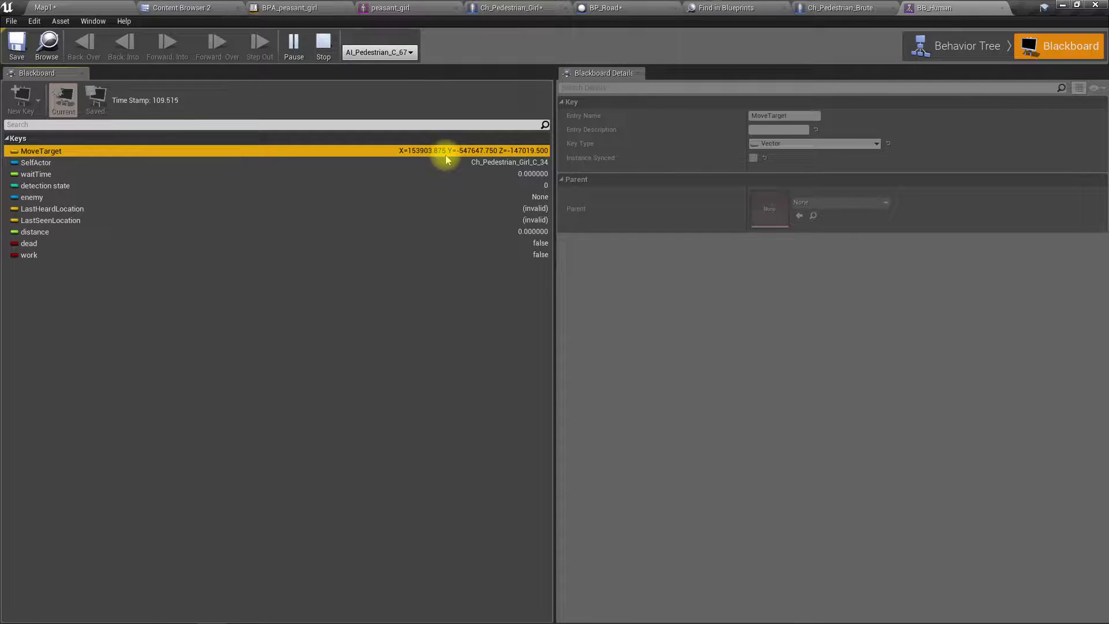
Recheck Get Next Location, walk the player toward the pedestrians in the running Map1 level, and end the play session.
{"action": "left_click", "coordinate": [825, 6]}
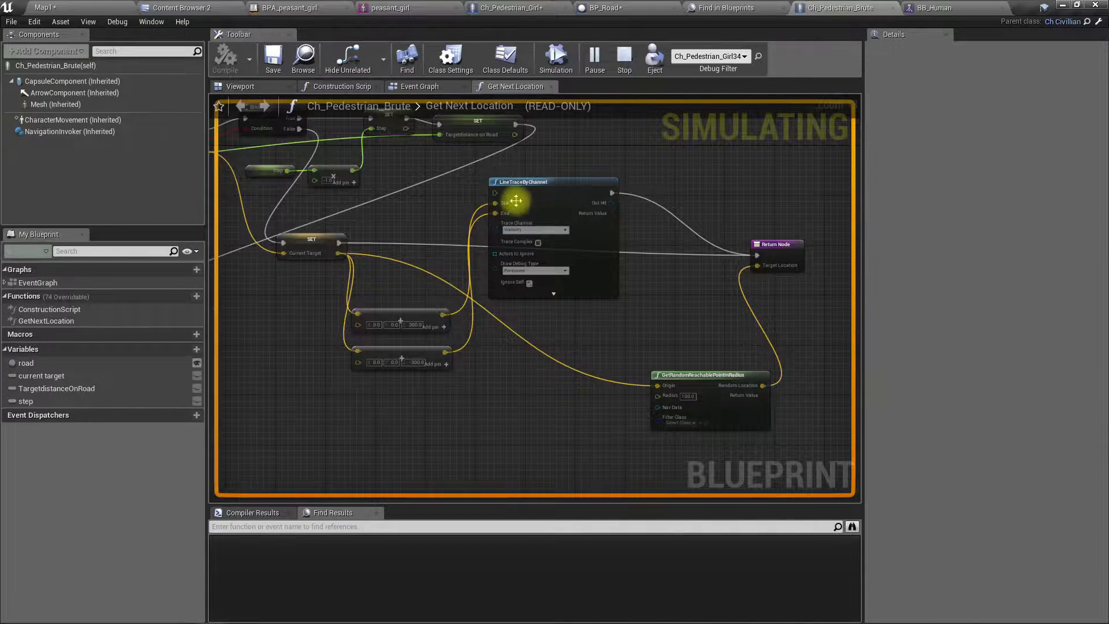
{"action": "left_click", "coordinate": [70, 8]}
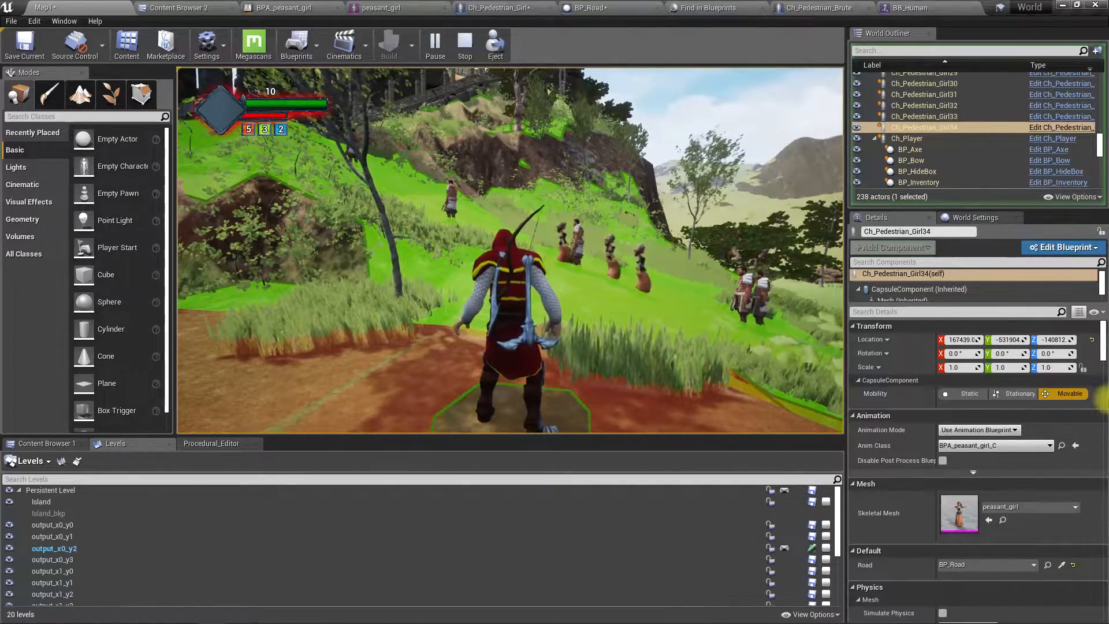
{"action": "left_click", "coordinate": [631, 306]}
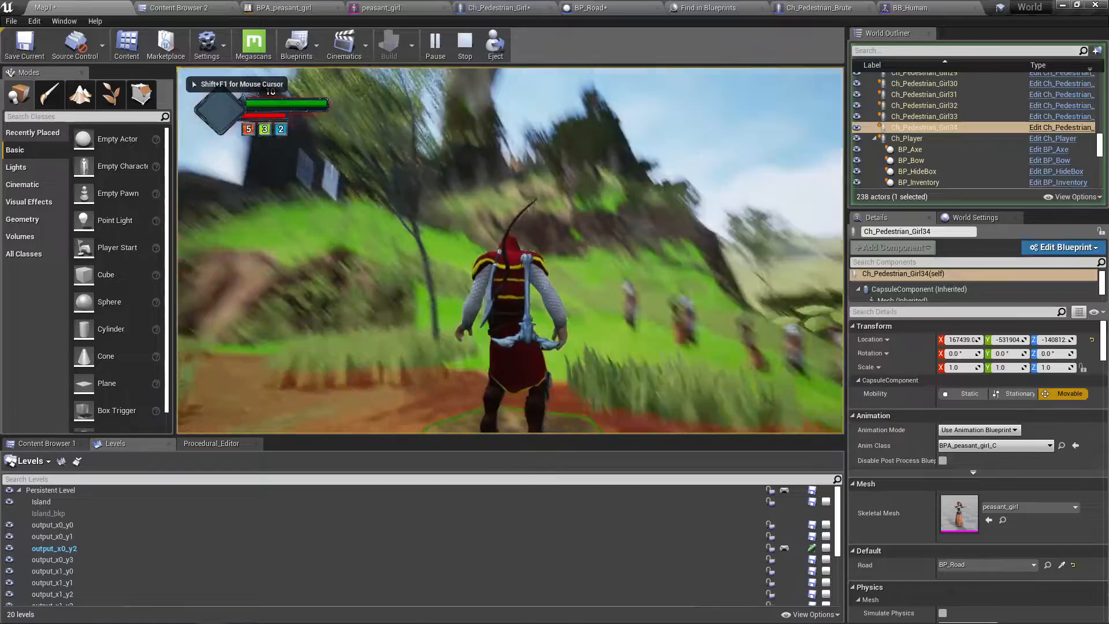
{"action": "key", "text": "w"}
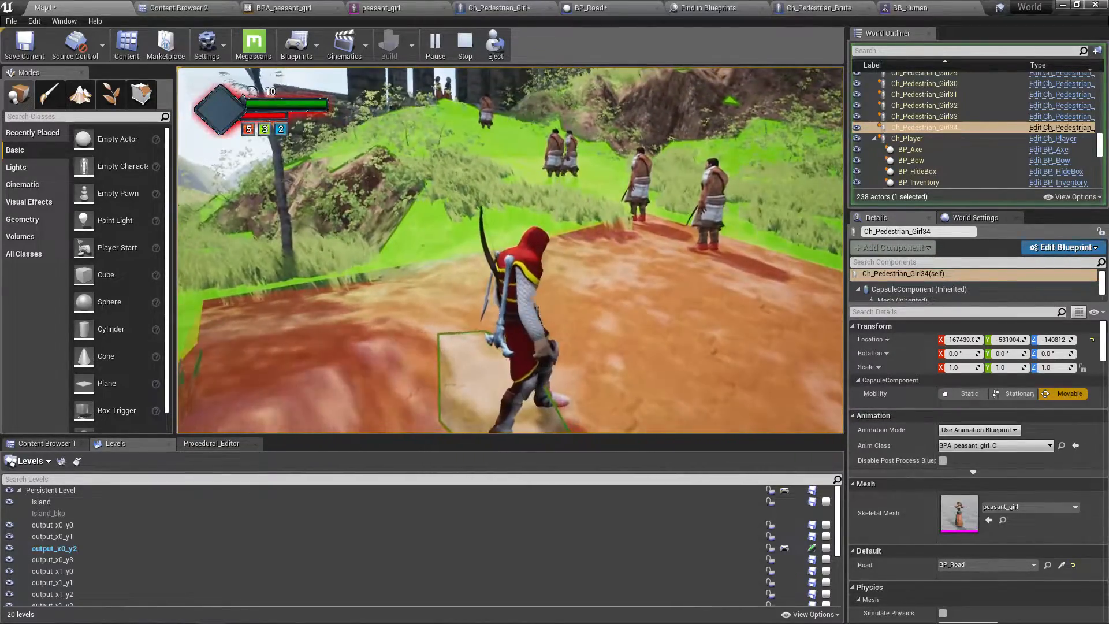
{"action": "key", "text": "Escape"}
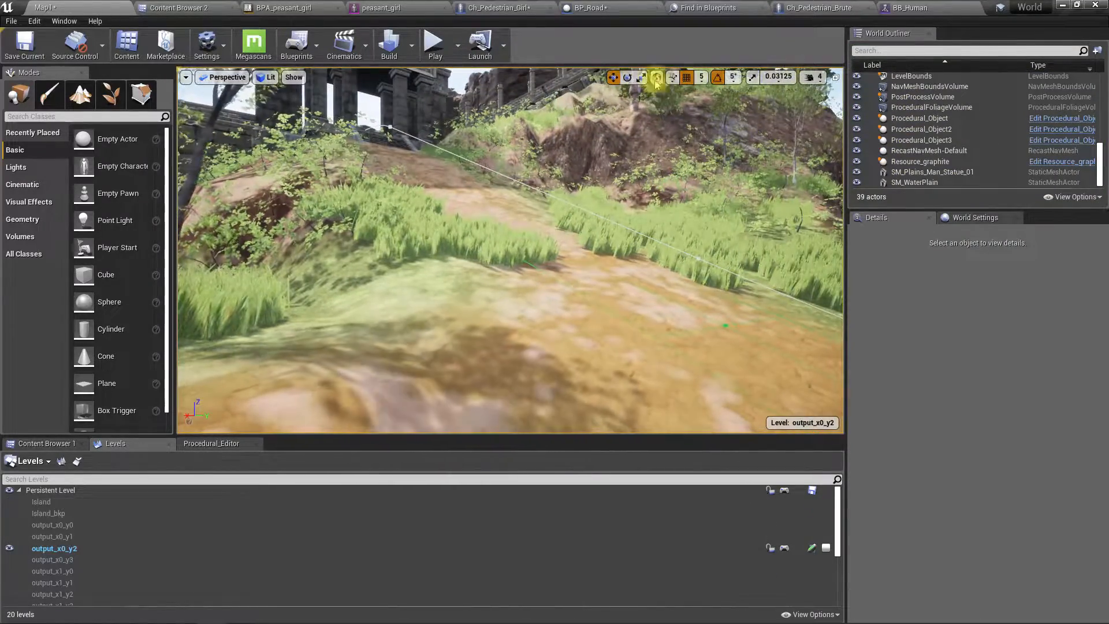
Set the default value of BP_Road's actor distance variable to 2000 and return to the Map1 level.
{"action": "left_click", "coordinate": [592, 8]}
{"action": "left_click", "coordinate": [985, 271]}
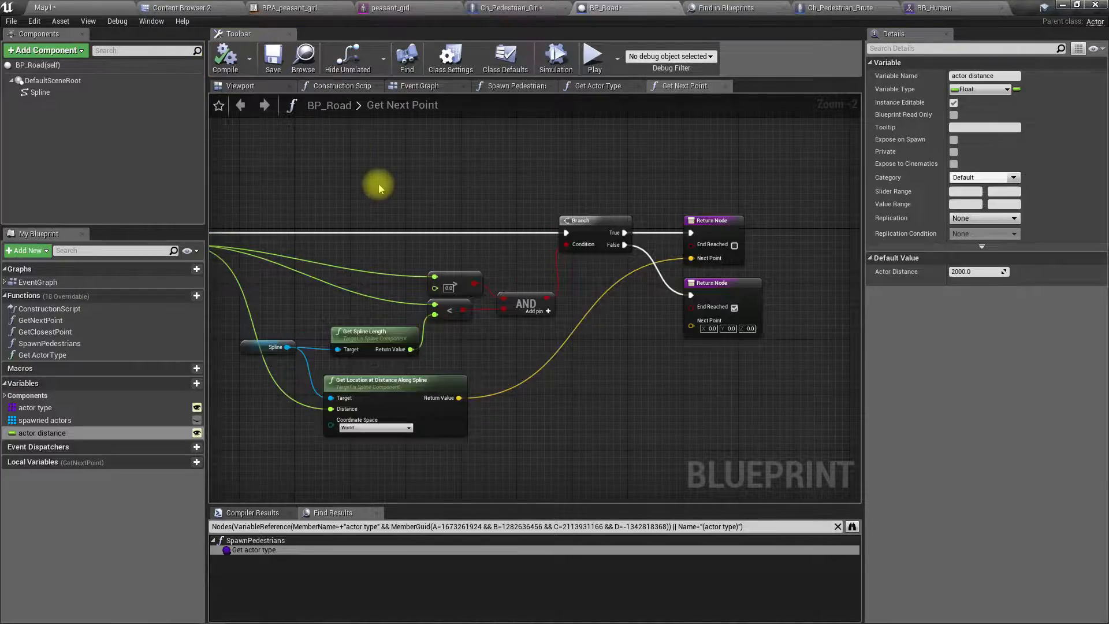
{"action": "left_click", "coordinate": [78, 8]}
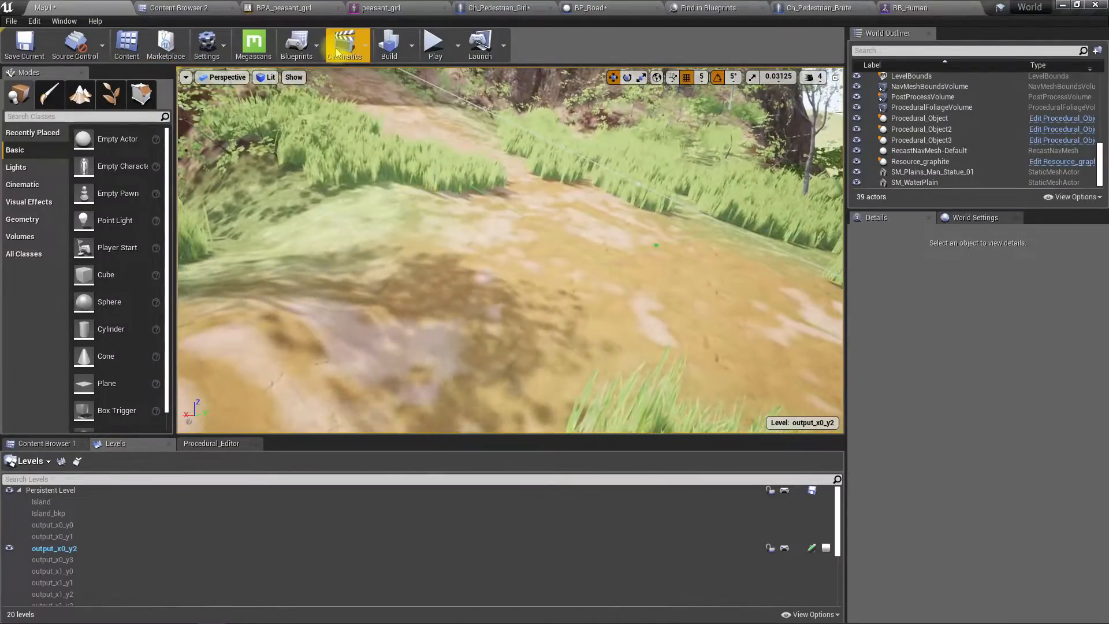
Play the level full screen from the path beside the road, watch the widely spaced pedestrians, and end the play session.
{"action": "right_click_drag", "start_coordinate": [408, 271], "coordinate": [404, 257]}
{"action": "key", "text": "F11"}
{"action": "key", "text": "alt+p"}
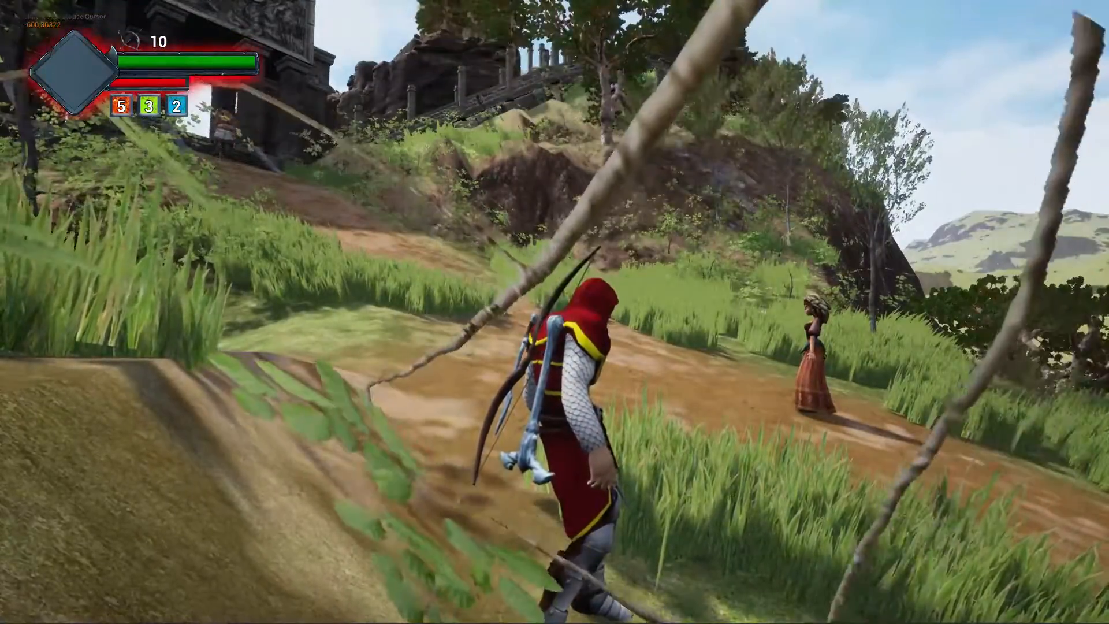
{"action": "key", "text": "w"}
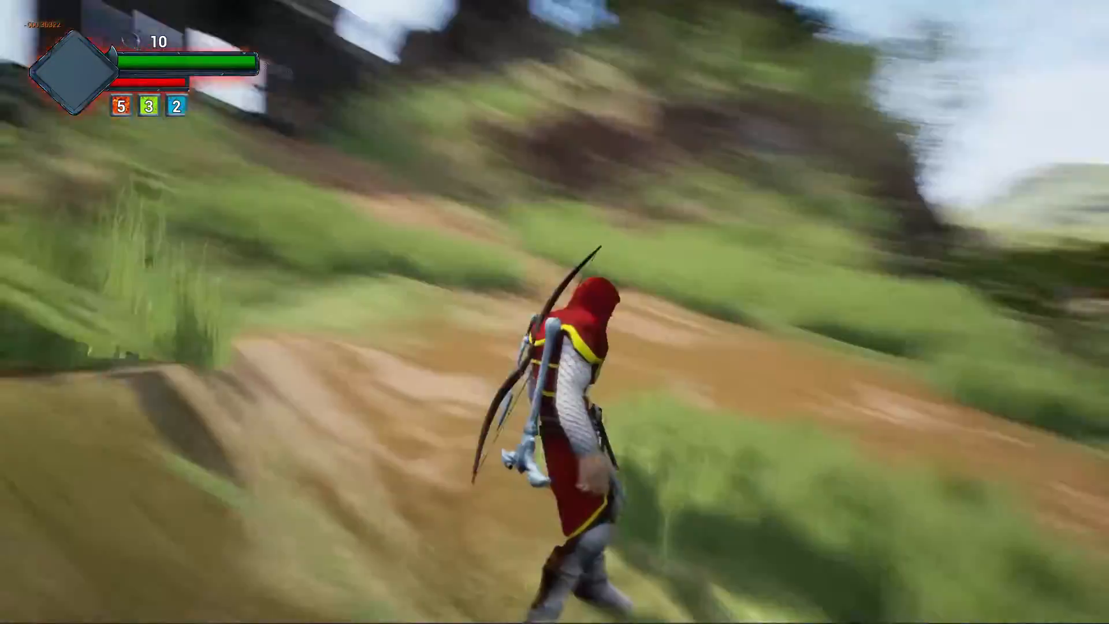
{"action": "key", "text": "a"}
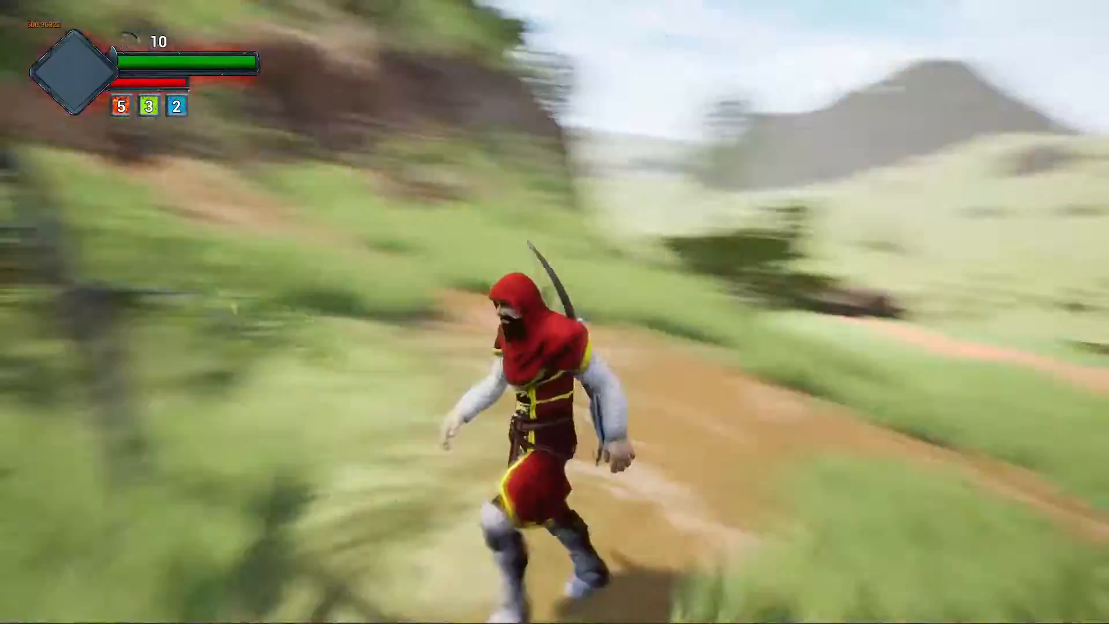
{"action": "key", "text": "d"}
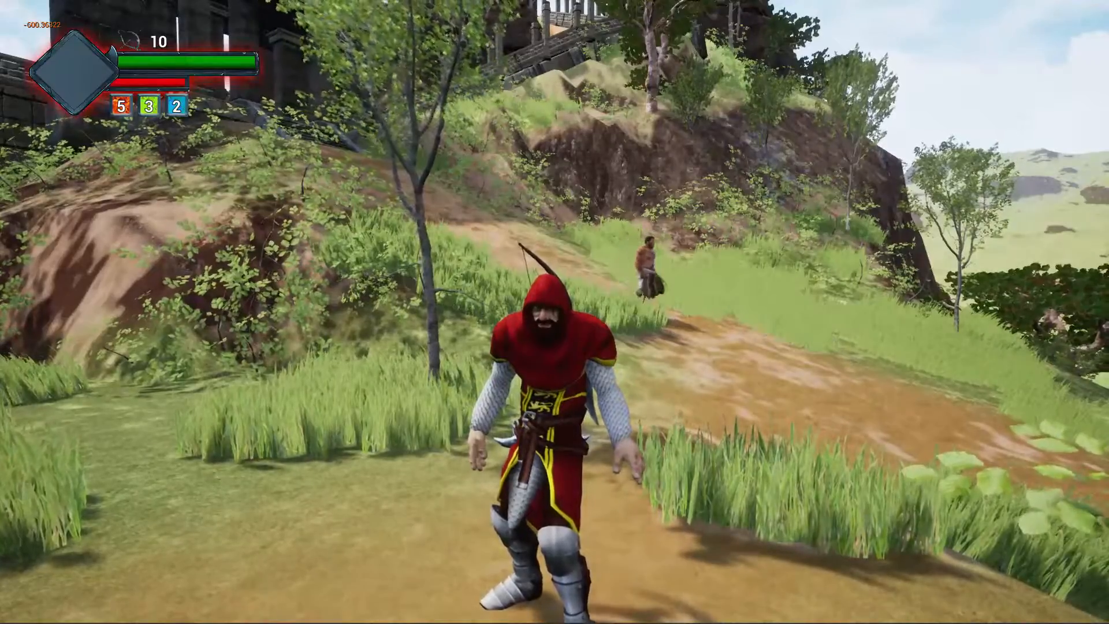
{"action": "key", "text": "Escape"}
Leave full screen, set the default value of BP_Road's actor distance variable to 1000, and return to the Map1 level.
{"action": "key", "text": "F11"}
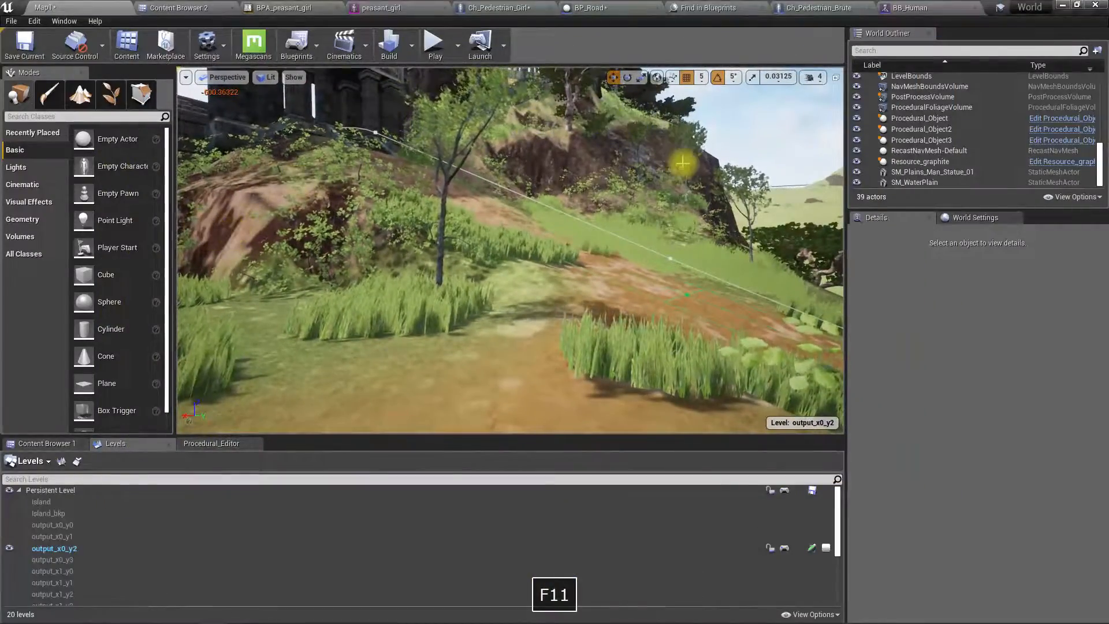
{"action": "left_click", "coordinate": [600, 6]}
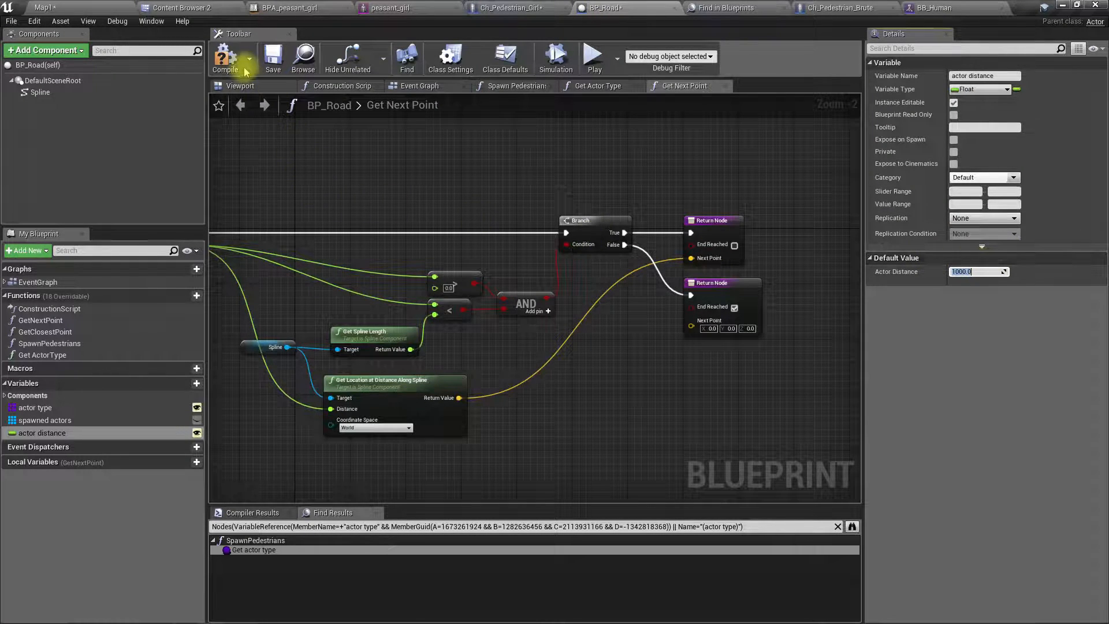
{"action": "left_click", "coordinate": [126, 7]}
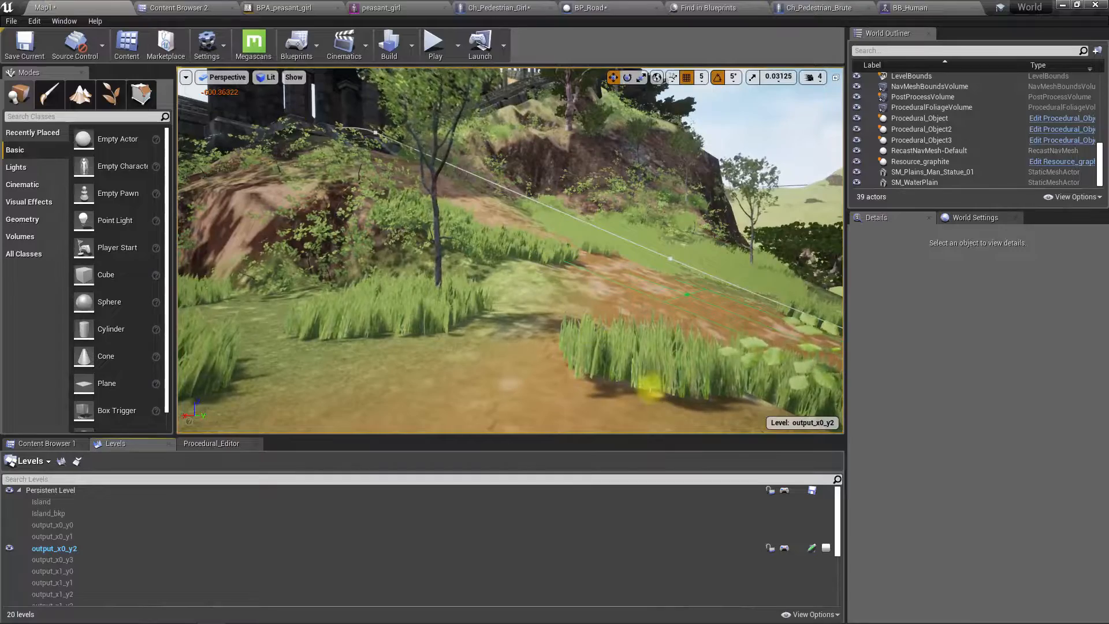
Play the level full screen to check the pedestrian spacing along the road.
{"action": "key", "text": "F11"}
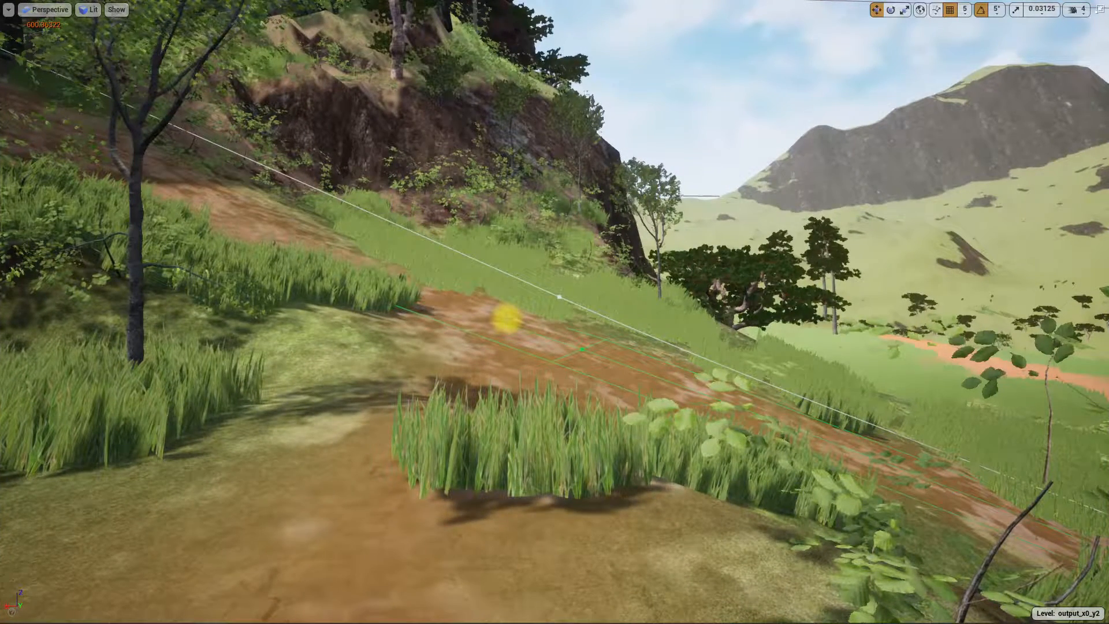
{"action": "key", "text": "alt+p"}
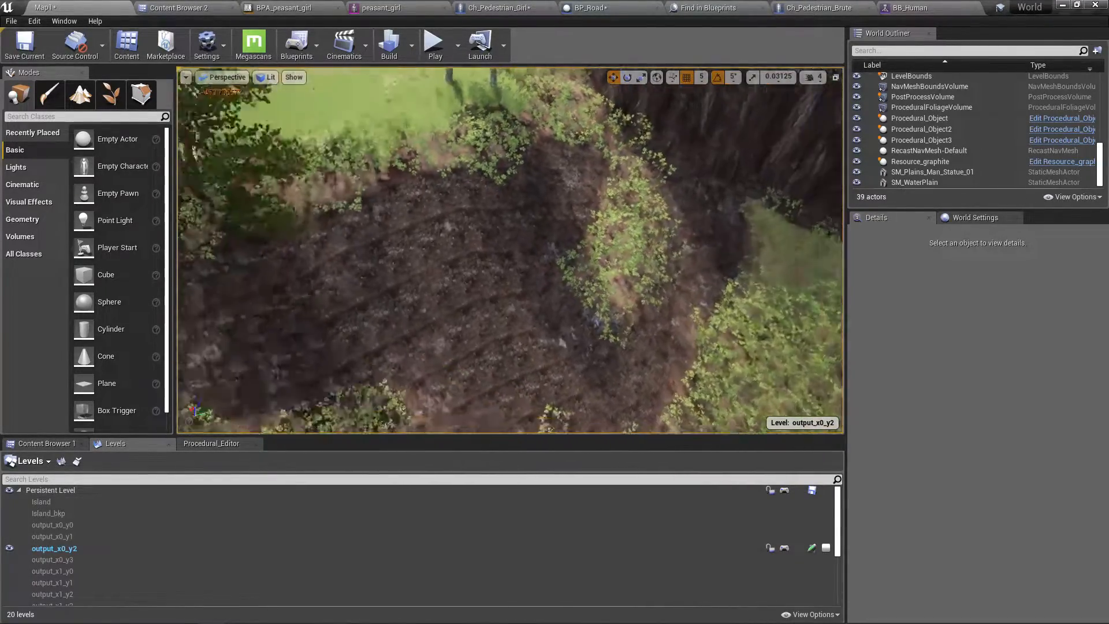
Load the Island and output_x0_y3 sublevels into the Map1 level.
{"action": "key", "text": "s"}
{"action": "right_click_drag", "start_coordinate": [458, 327], "coordinate": [458, 301]}
{"action": "double_click", "coordinate": [41, 501]}
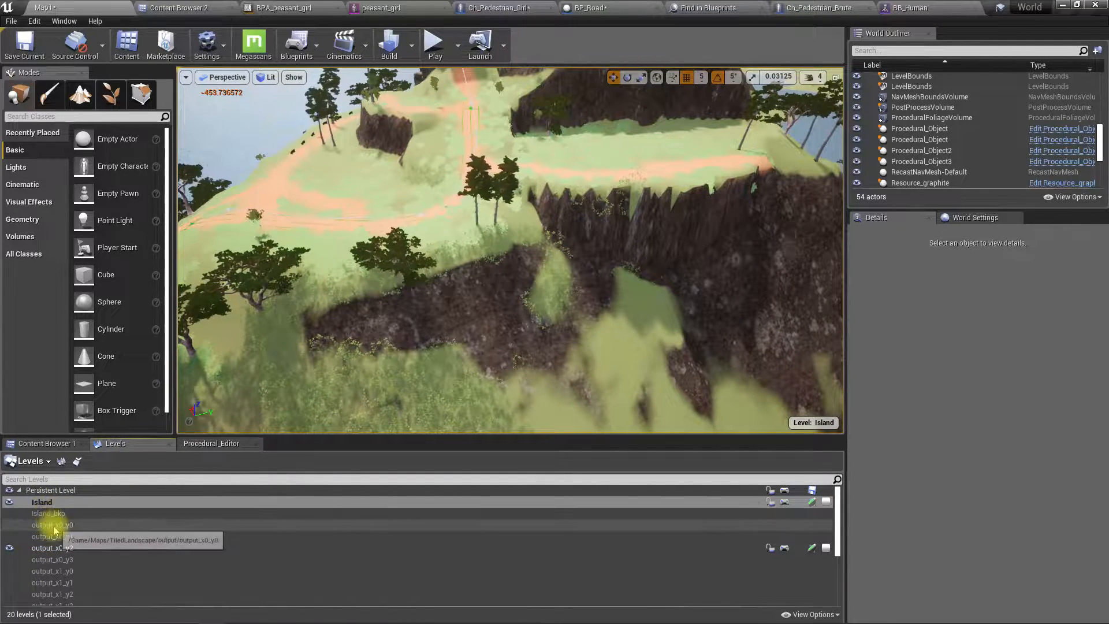
{"action": "double_click", "coordinate": [60, 559]}
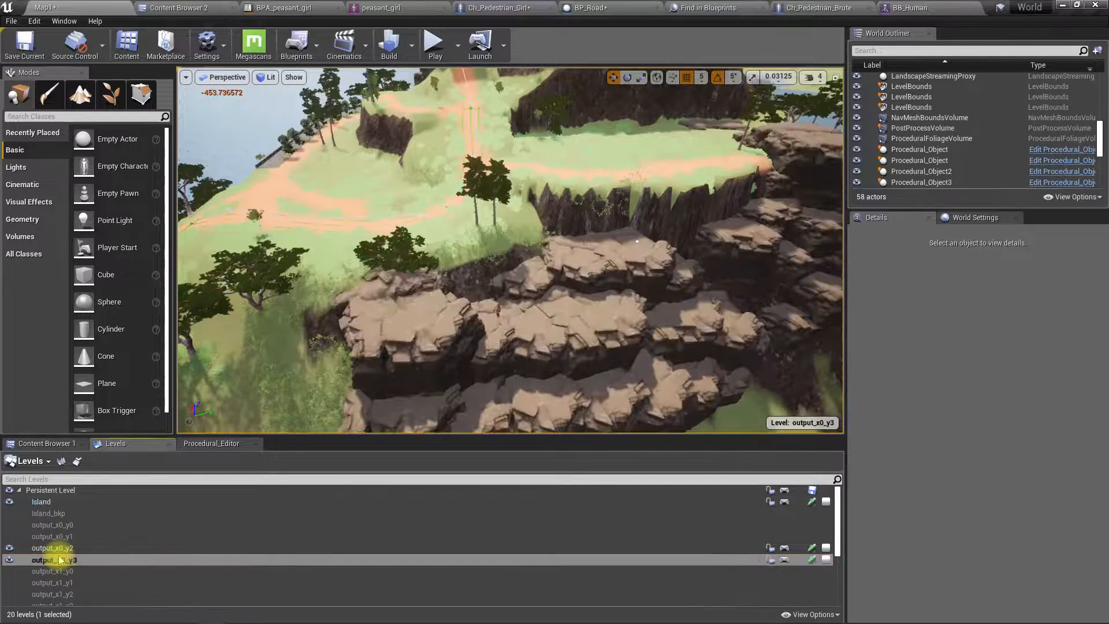
Toggle the output_x0_y3 and output_x0_y2 sublevels off and on to check which terrain and cliffs each one holds.
{"action": "left_click", "coordinate": [10, 560]}
{"action": "left_click", "coordinate": [10, 560]}
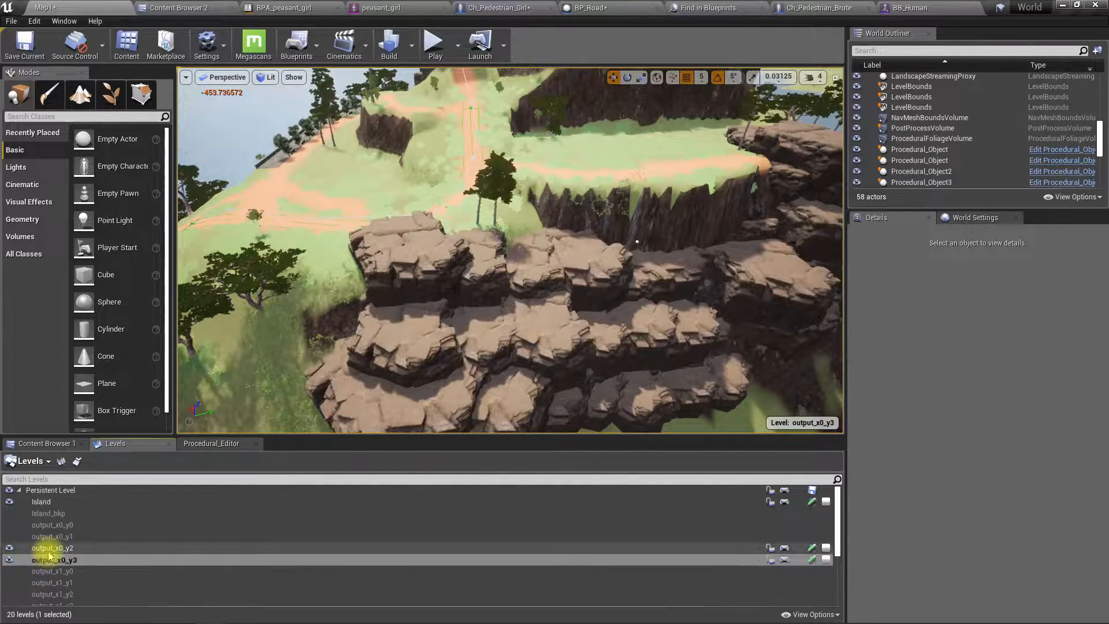
{"action": "right_click_drag", "start_coordinate": [422, 259], "coordinate": [520, 257]}
{"action": "key", "text": "w"}
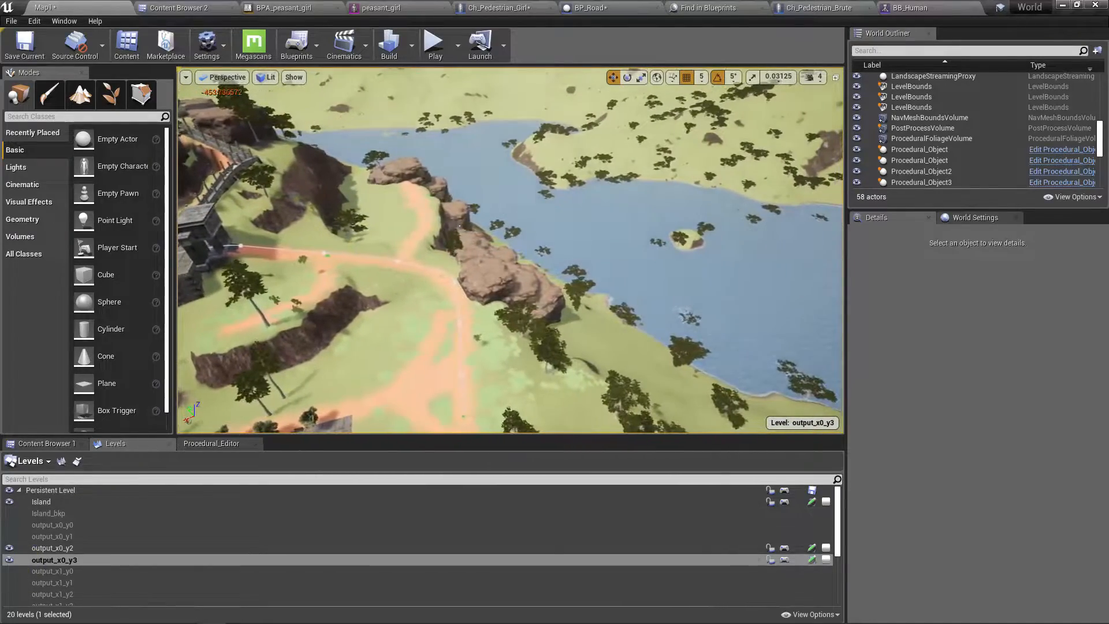
{"action": "left_click", "coordinate": [9, 549]}
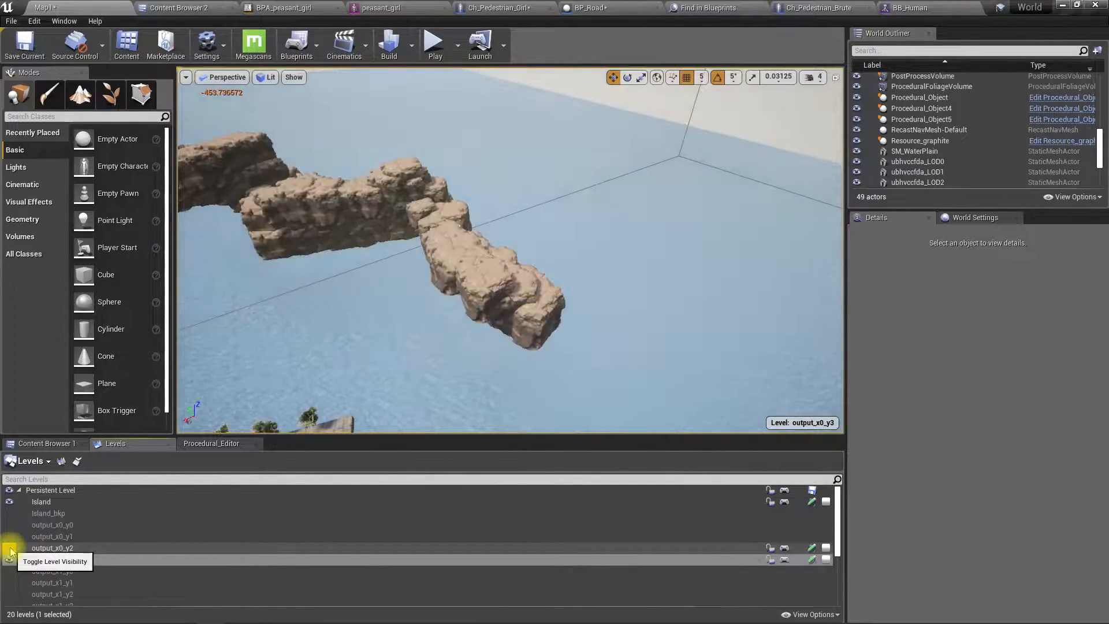
{"action": "left_click", "coordinate": [10, 548]}
{"action": "right_click_drag", "start_coordinate": [458, 248], "coordinate": [439, 230]}
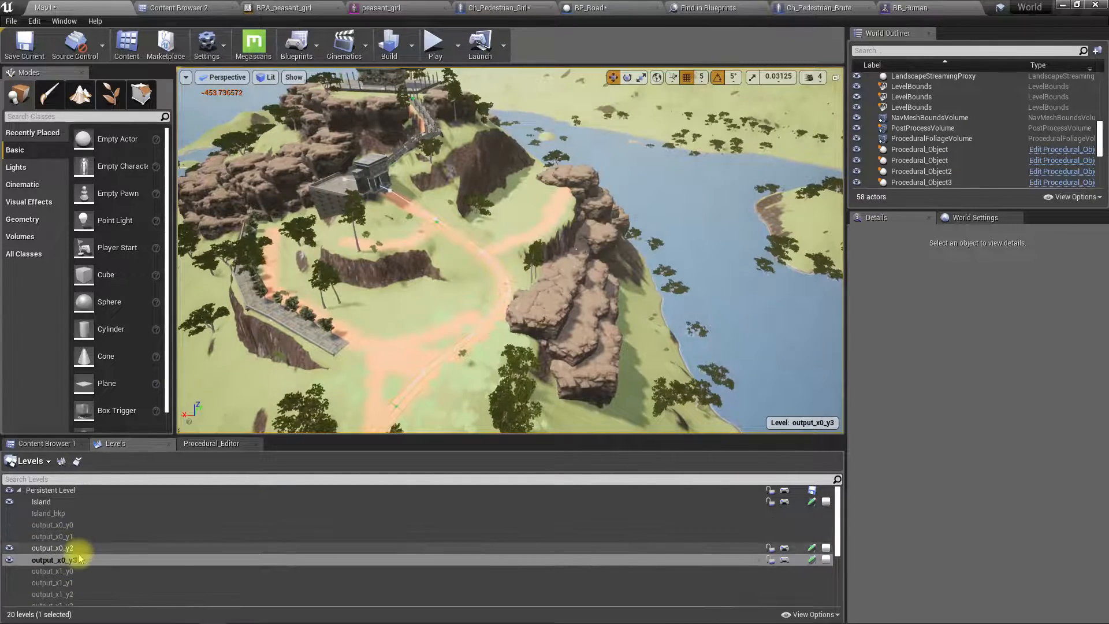
Select the two procedural cliff objects around the island's edge.
{"action": "right_click_drag", "start_coordinate": [521, 293], "coordinate": [512, 289]}
{"action": "left_click", "coordinate": [512, 289]}
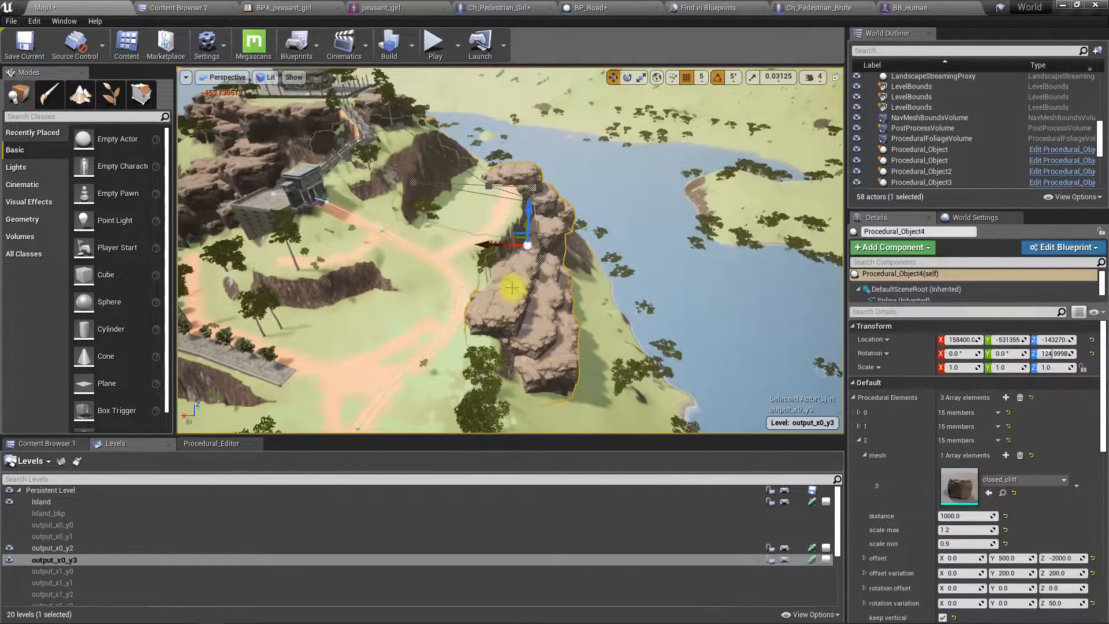
{"action": "right_click_drag", "start_coordinate": [465, 172], "coordinate": [424, 157]}
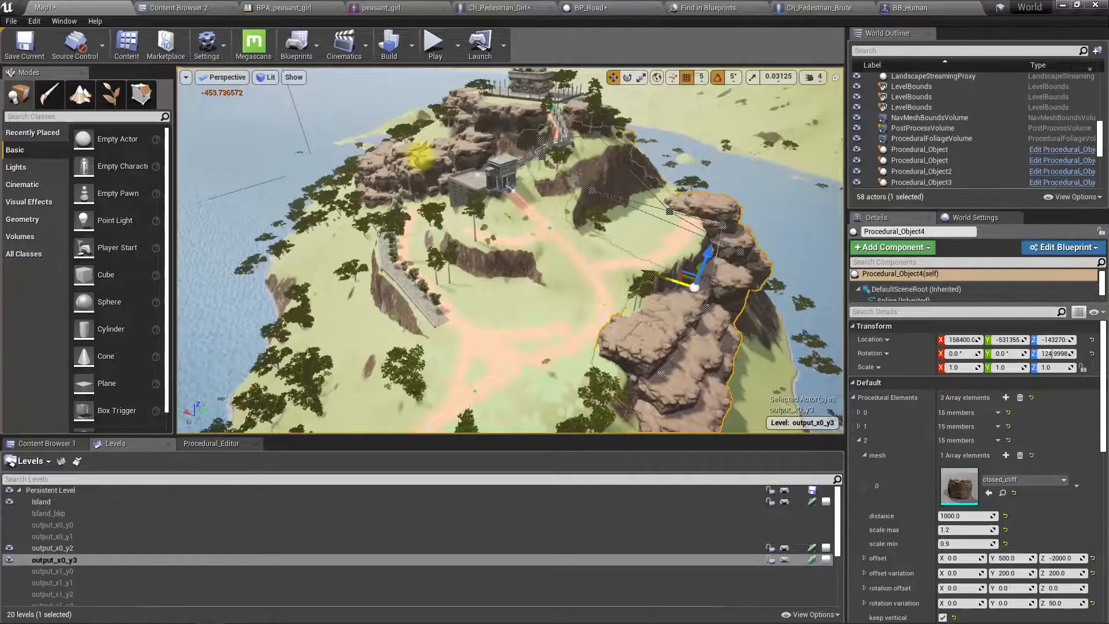
{"action": "left_click", "coordinate": [421, 155], "text": "ctrl"}
{"action": "right_click_drag", "start_coordinate": [495, 260], "coordinate": [453, 274]}
{"action": "key", "text": "w"}
{"action": "key", "text": "s"}
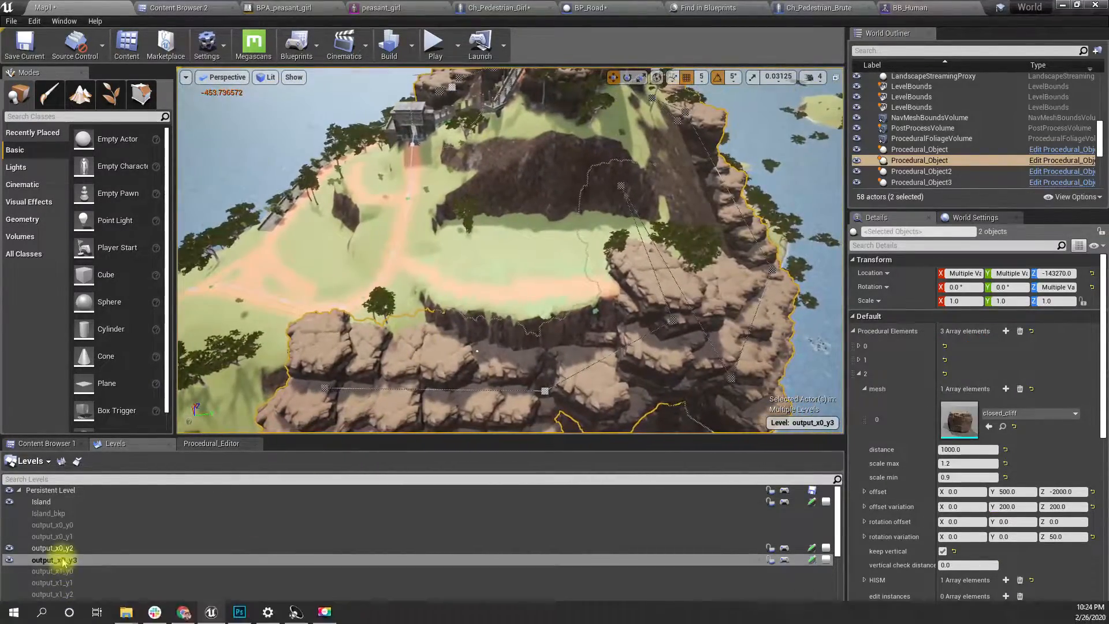
Move the selected cliff objects into the output_x0_y2 sublevel and hide output_x0_y3.
{"action": "right_click", "coordinate": [62, 548]}
{"action": "left_click", "coordinate": [107, 525]}
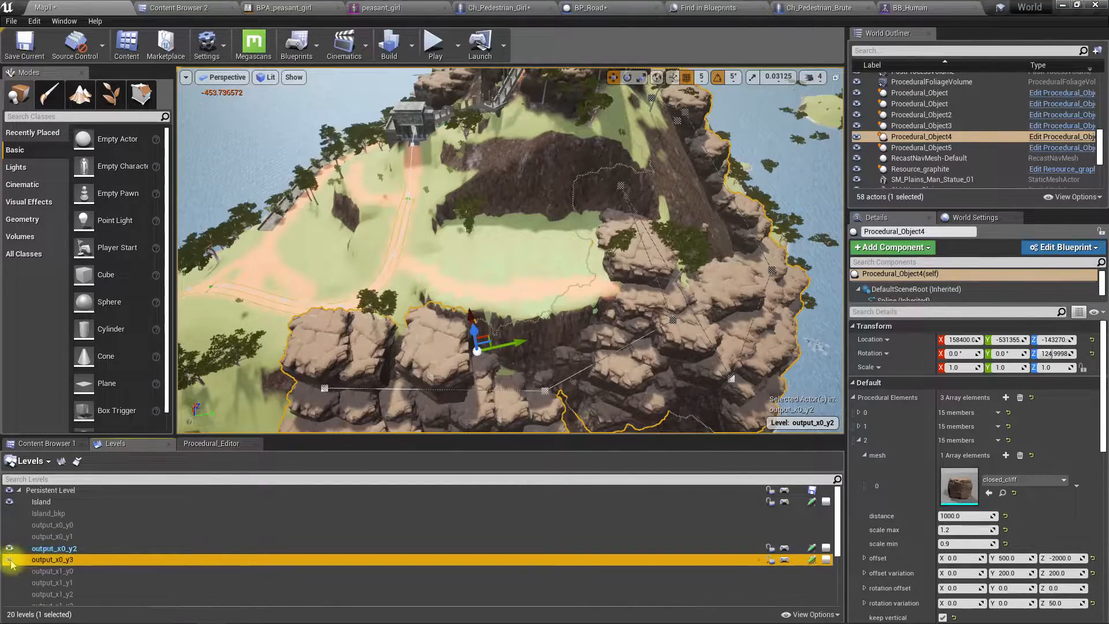
{"action": "left_click", "coordinate": [10, 560]}
{"action": "right_click_drag", "start_coordinate": [428, 303], "coordinate": [430, 306]}
{"action": "right_click_drag", "start_coordinate": [420, 251], "coordinate": [420, 251]}
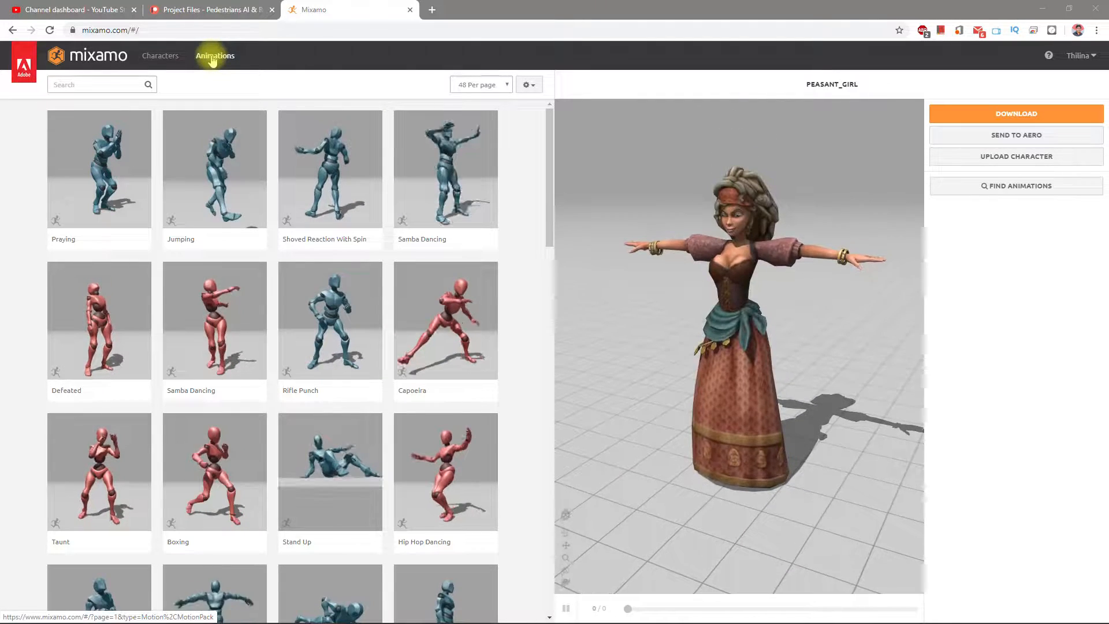
Switch to Mixamo and browse the first page of its character library for another pedestrian, leaving the loaded character in place.
{"action": "left_click", "coordinate": [213, 56]}
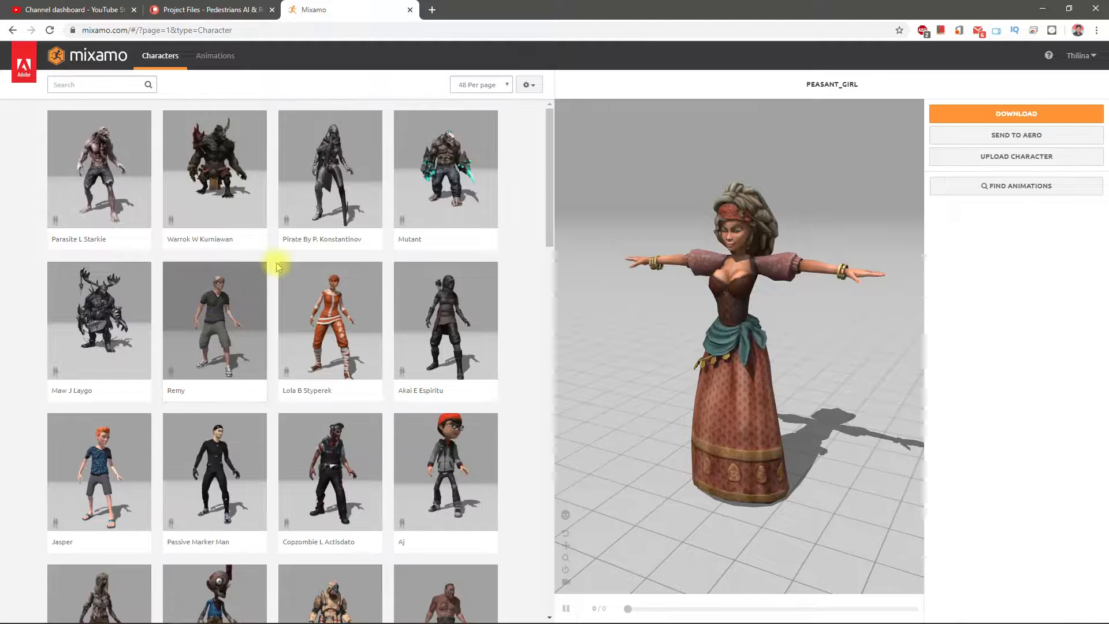
{"action": "scroll", "coordinate": [277, 272], "scroll_direction": "down", "scroll_amount": 5}
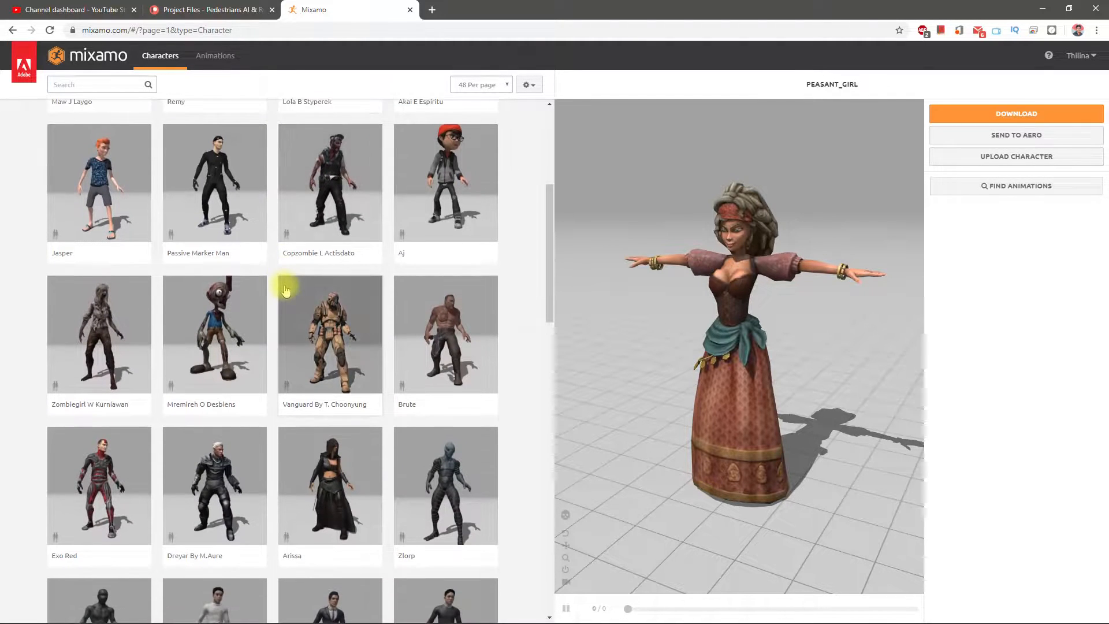
{"action": "scroll", "coordinate": [285, 289], "scroll_direction": "down", "scroll_amount": 2}
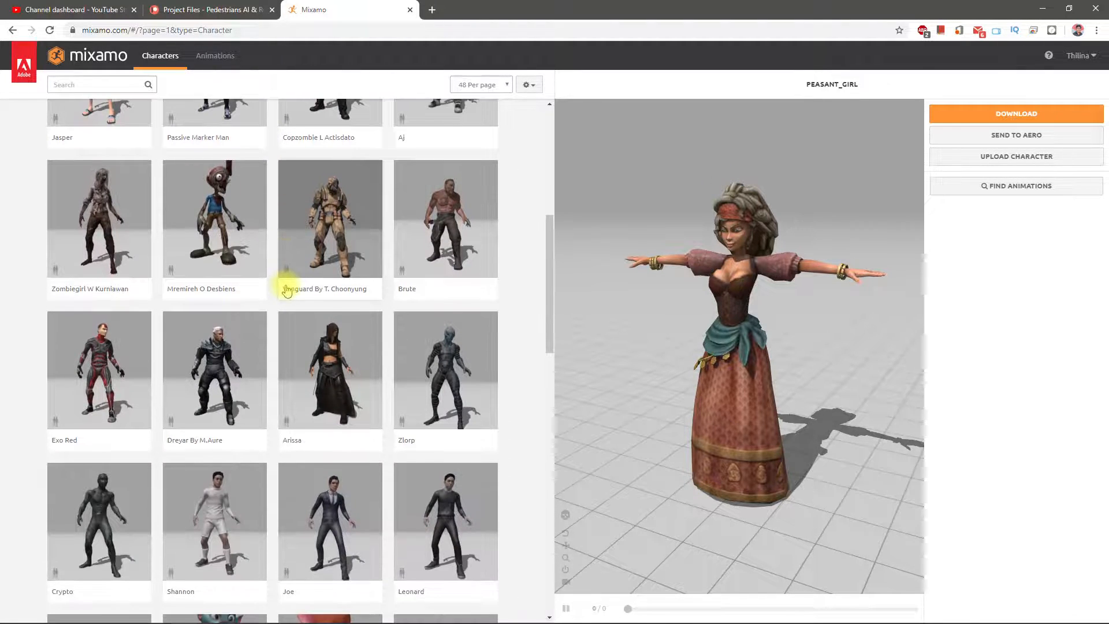
{"action": "scroll", "coordinate": [315, 362], "scroll_direction": "down", "scroll_amount": 4}
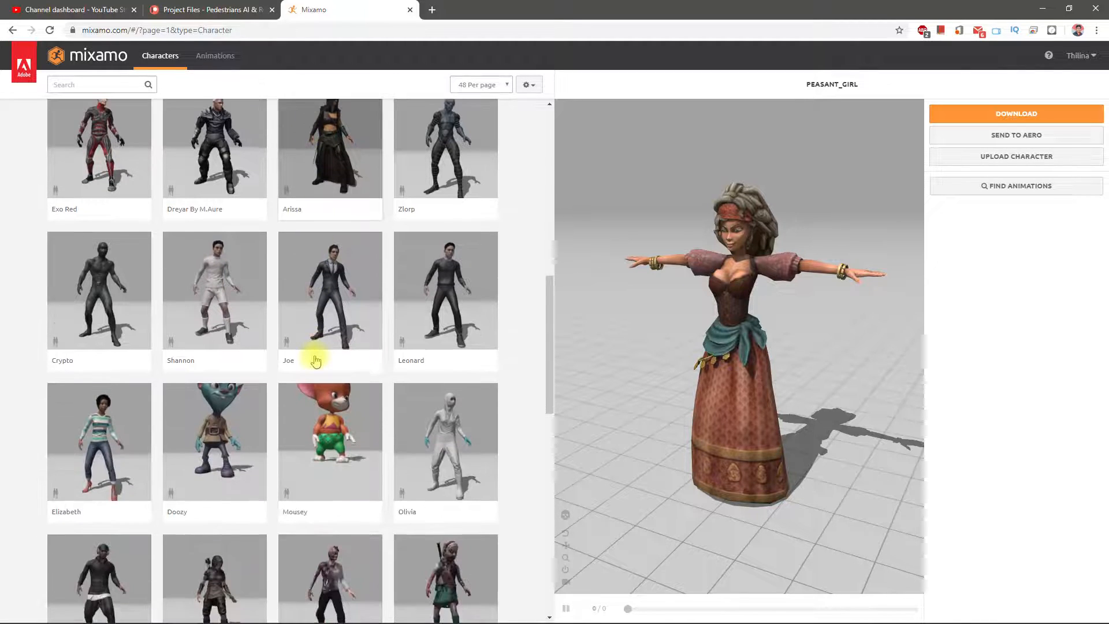
{"action": "scroll", "coordinate": [316, 361], "scroll_direction": "down", "scroll_amount": 5}
{"action": "scroll", "coordinate": [316, 361], "scroll_direction": "up", "scroll_amount": 8}
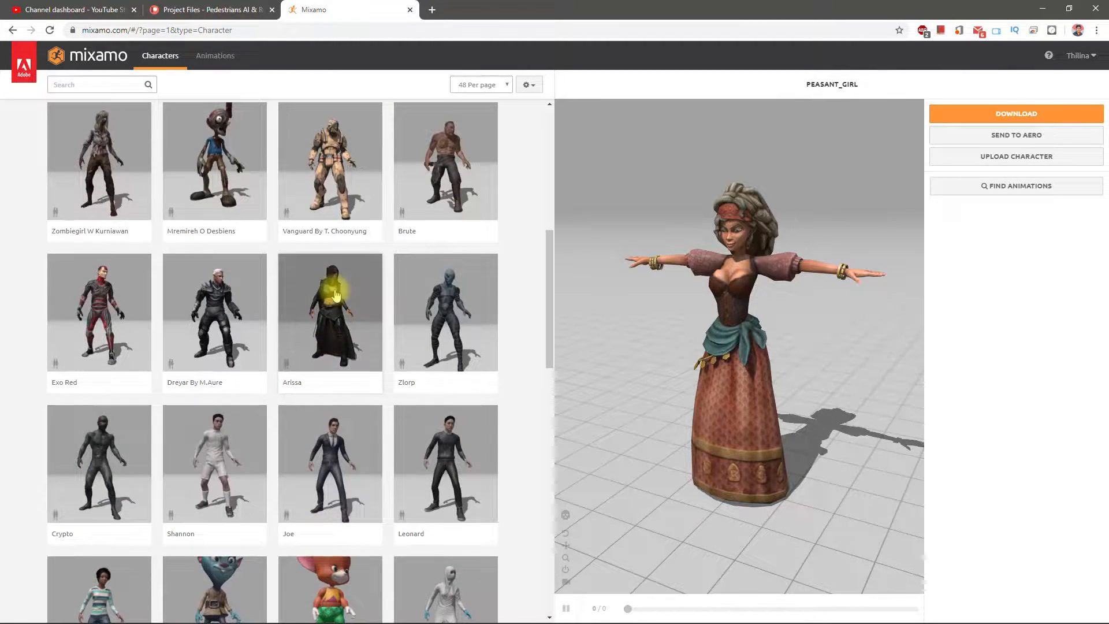
{"action": "left_click", "coordinate": [335, 283]}
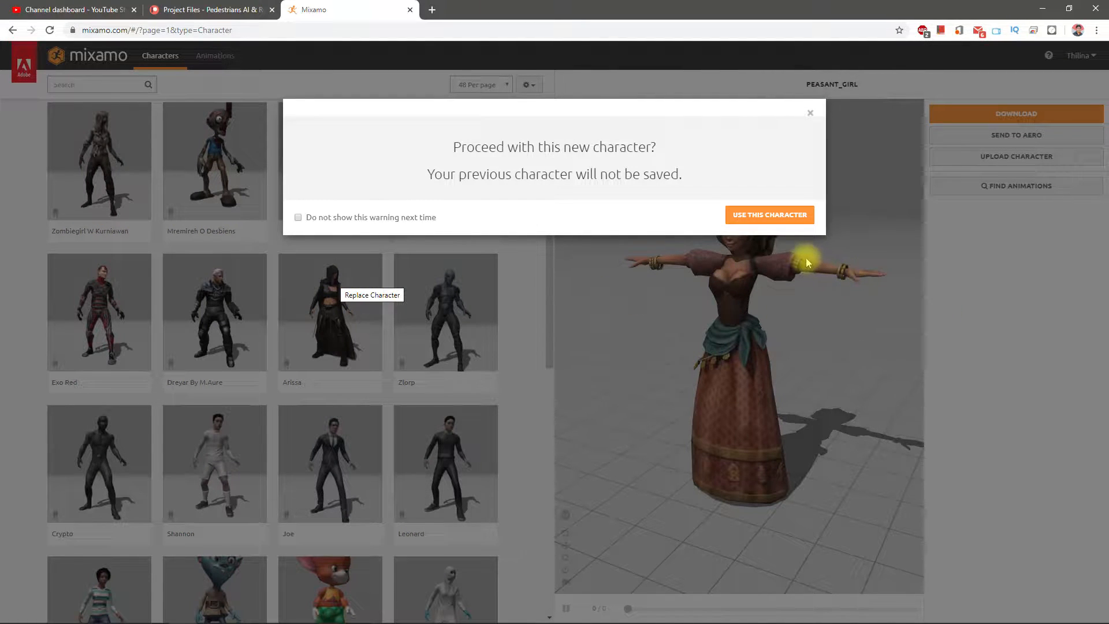
{"action": "left_click", "coordinate": [810, 118]}
{"action": "scroll", "coordinate": [242, 337], "scroll_direction": "down", "scroll_amount": 9}
{"action": "scroll", "coordinate": [241, 337], "scroll_direction": "down", "scroll_amount": 7}
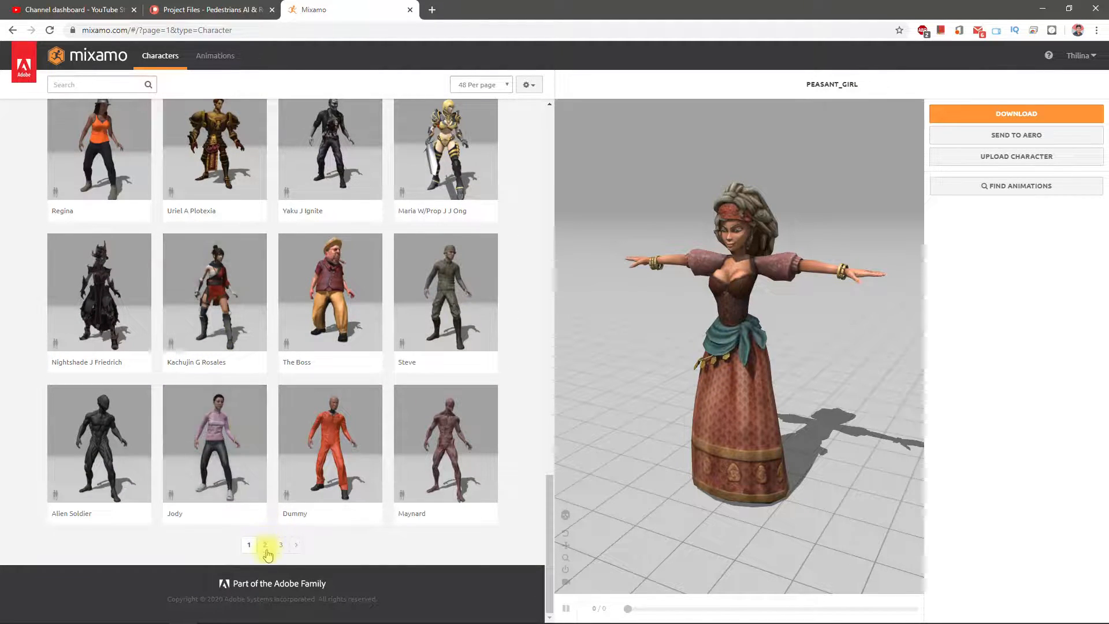
{"action": "scroll", "coordinate": [256, 392], "scroll_direction": "up", "scroll_amount": 9}
{"action": "scroll", "coordinate": [258, 394], "scroll_direction": "up", "scroll_amount": 1}
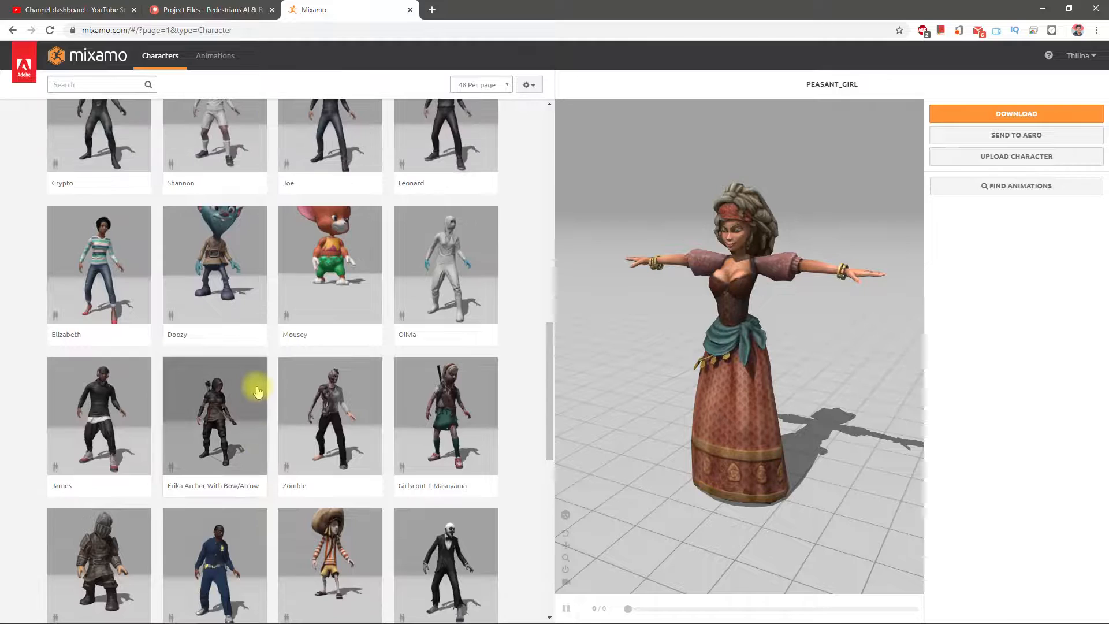
Search the Mixamo characters for "peasant".
{"action": "left_click", "coordinate": [98, 85]}
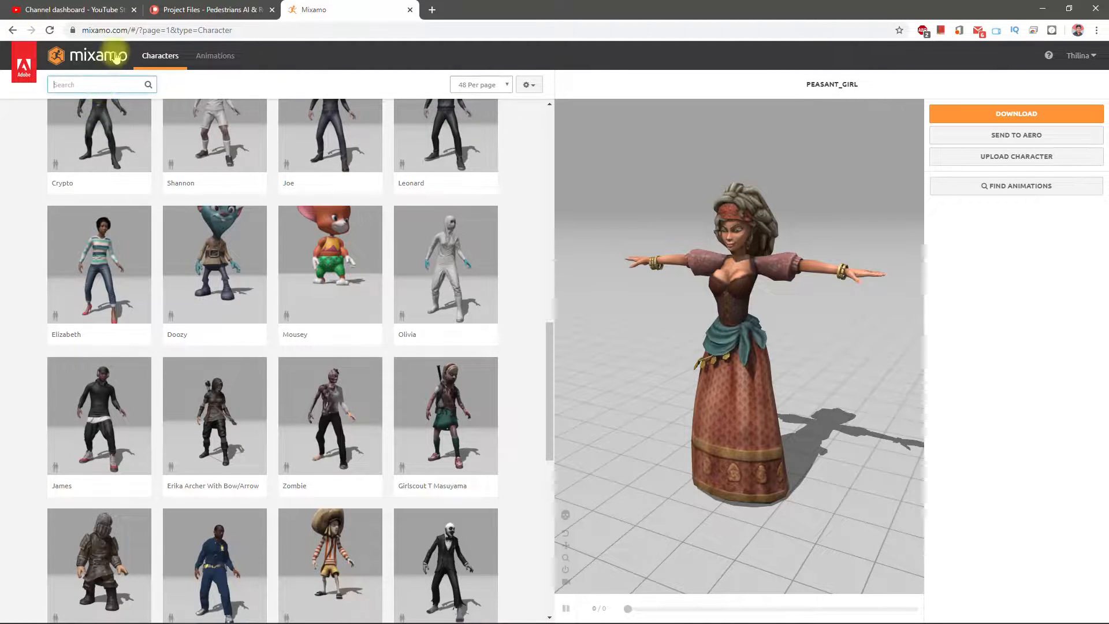
{"action": "type", "text": "peasant"}
{"action": "key", "text": "Return"}
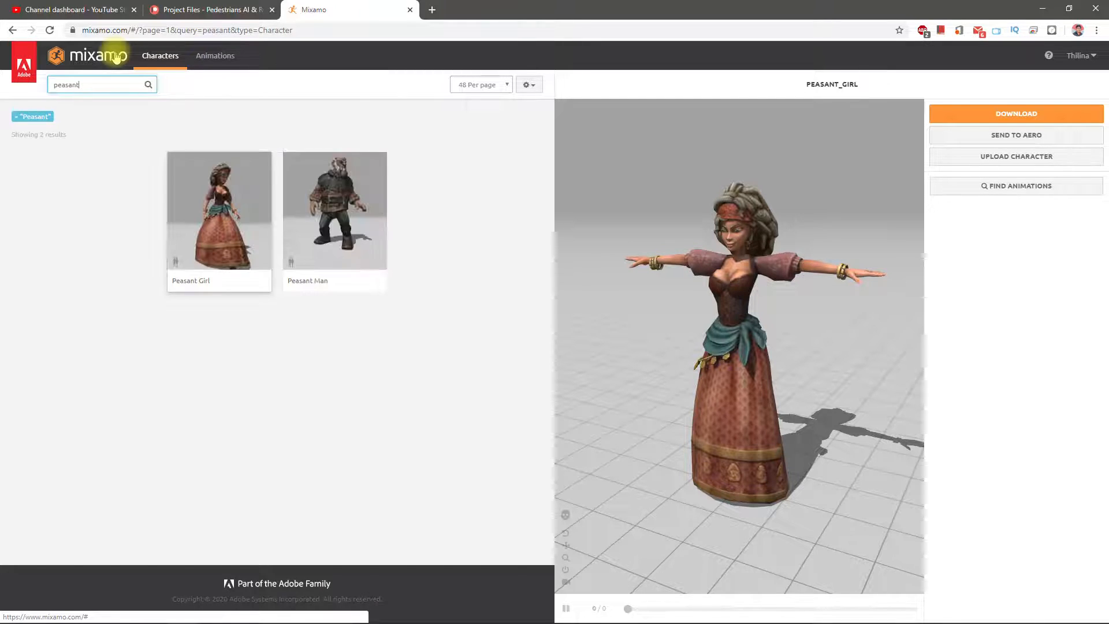
Replace the current character with Peasant Man and download it in FBX format with a T-pose.
{"action": "left_click", "coordinate": [359, 198]}
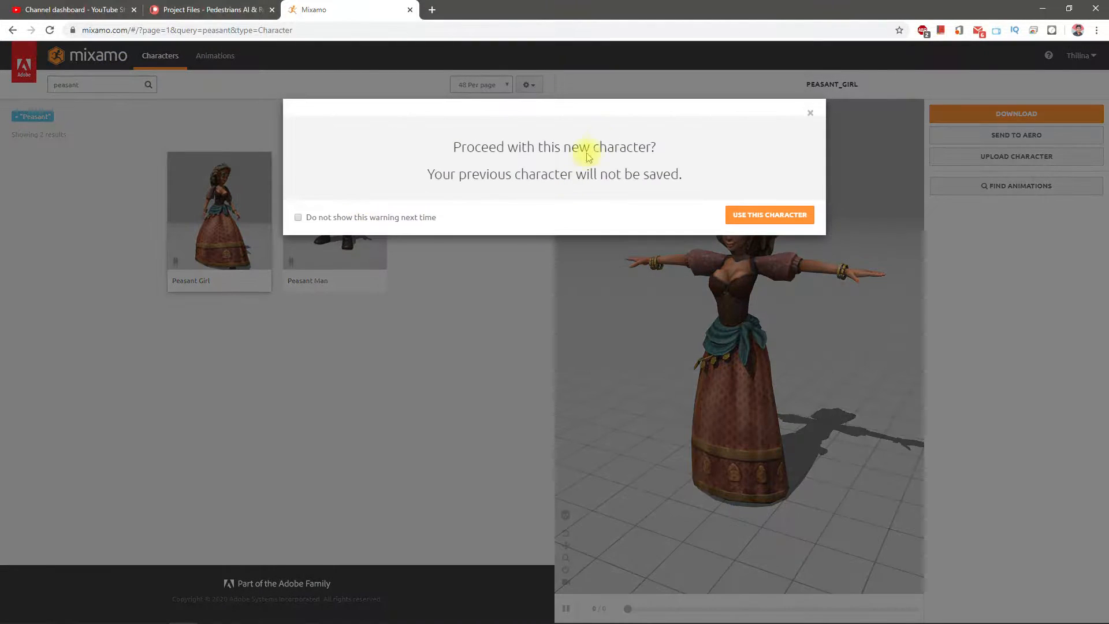
{"action": "left_click", "coordinate": [762, 225]}
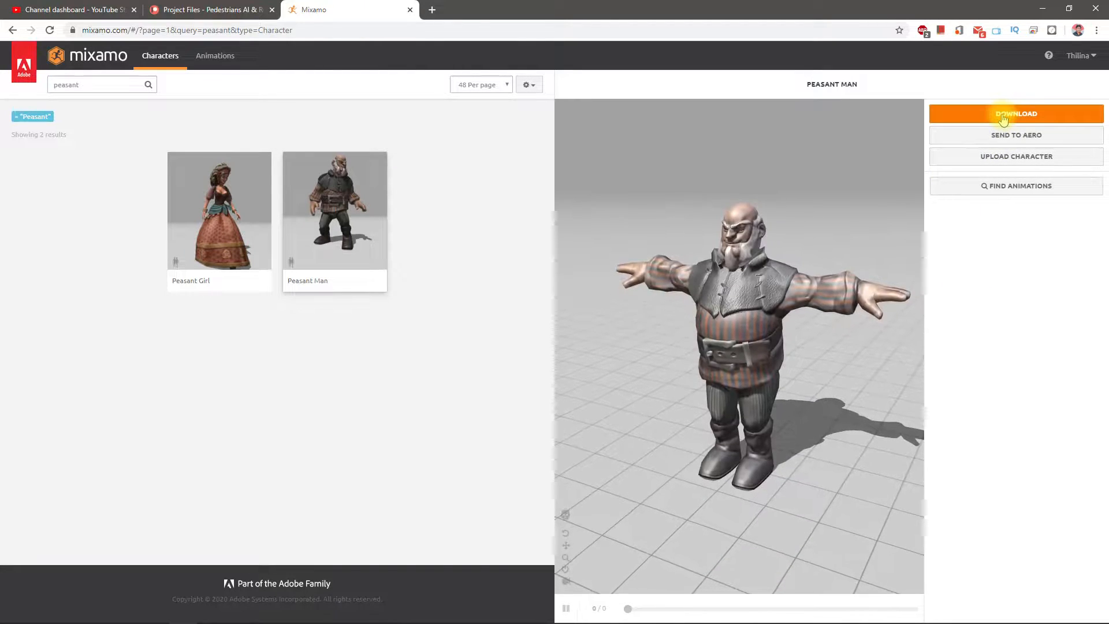
{"action": "left_click", "coordinate": [1002, 115]}
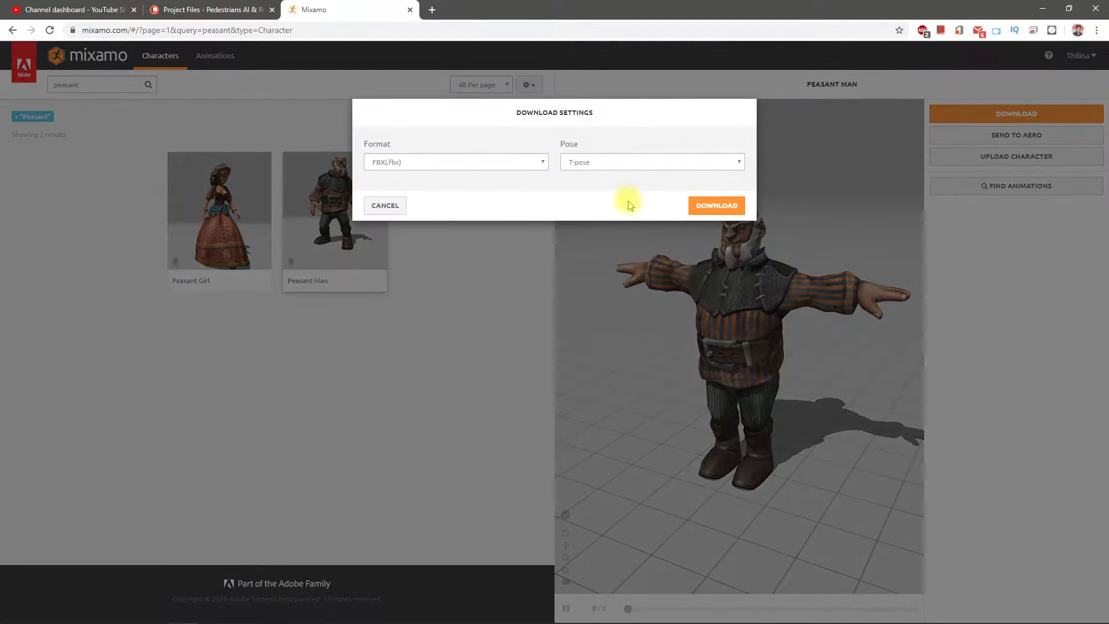
{"action": "left_click", "coordinate": [716, 206]}
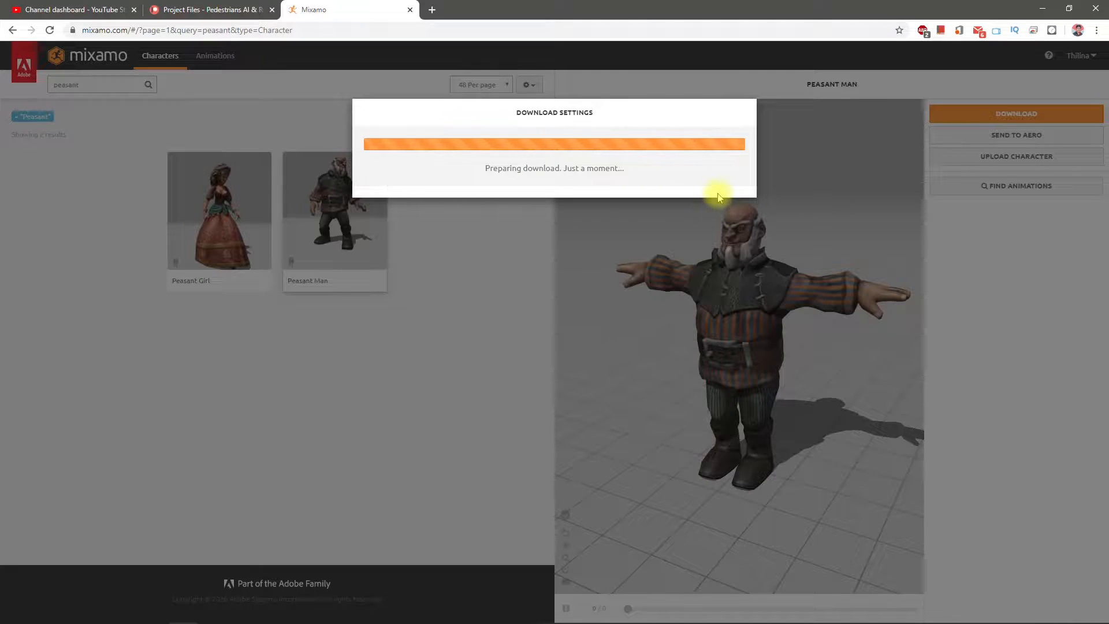
Switch back to Unreal Editor, show Content Browser 2, and close the open asset editor tabs beside it.
{"action": "key", "text": "alt+Tab"}
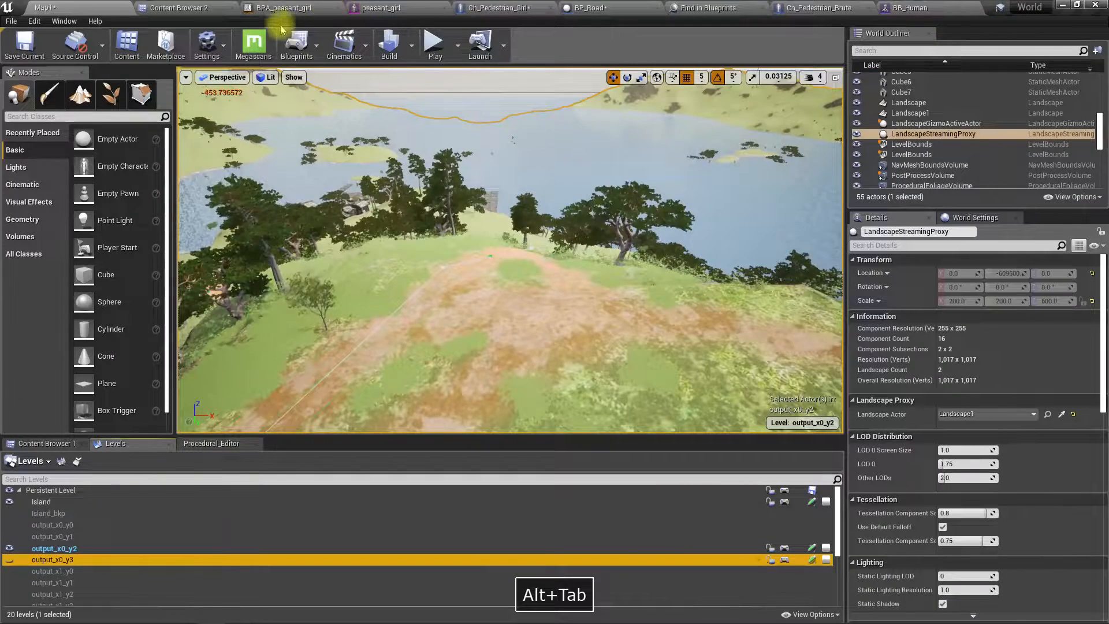
{"action": "left_click", "coordinate": [192, 6]}
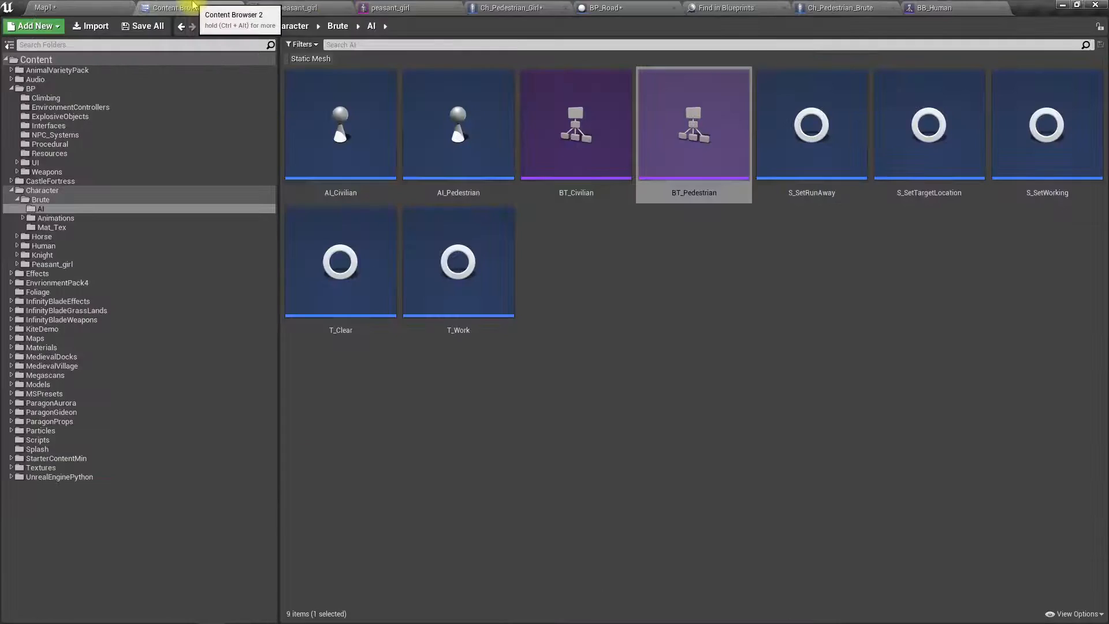
{"action": "right_click", "coordinate": [198, 5]}
{"action": "left_click", "coordinate": [168, 9]}
{"action": "right_click", "coordinate": [324, 9]}
{"action": "left_click", "coordinate": [382, 62]}
{"action": "left_click", "coordinate": [347, 9]}
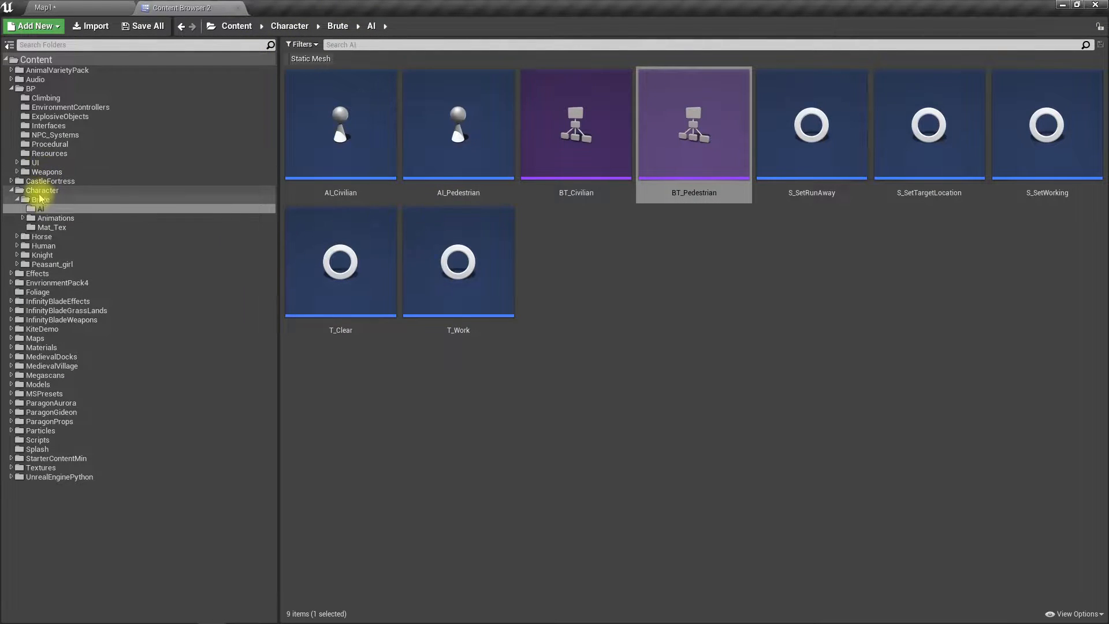
Create a folder named PeasantMan inside the Character folder.
{"action": "left_click", "coordinate": [41, 190]}
{"action": "right_click", "coordinate": [39, 191]}
{"action": "left_click", "coordinate": [79, 198]}
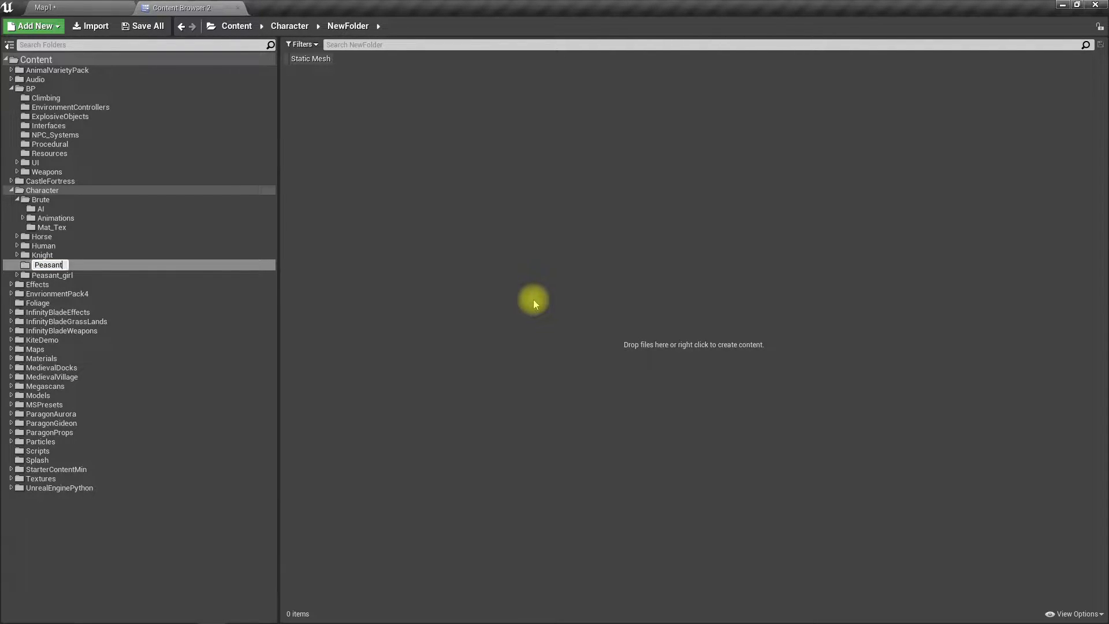
{"action": "key", "text": "Return"}
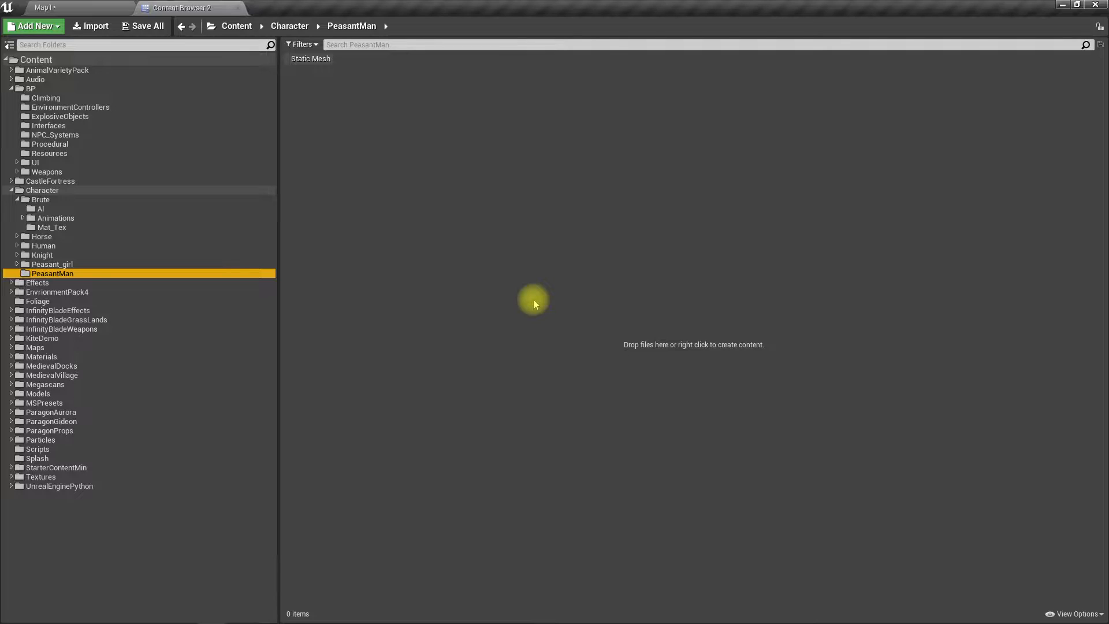
Import the downloaded peasant_man FBX into the PeasantMan folder as a skeletal mesh with the default import options.
{"action": "key", "text": "alt+Tab"}
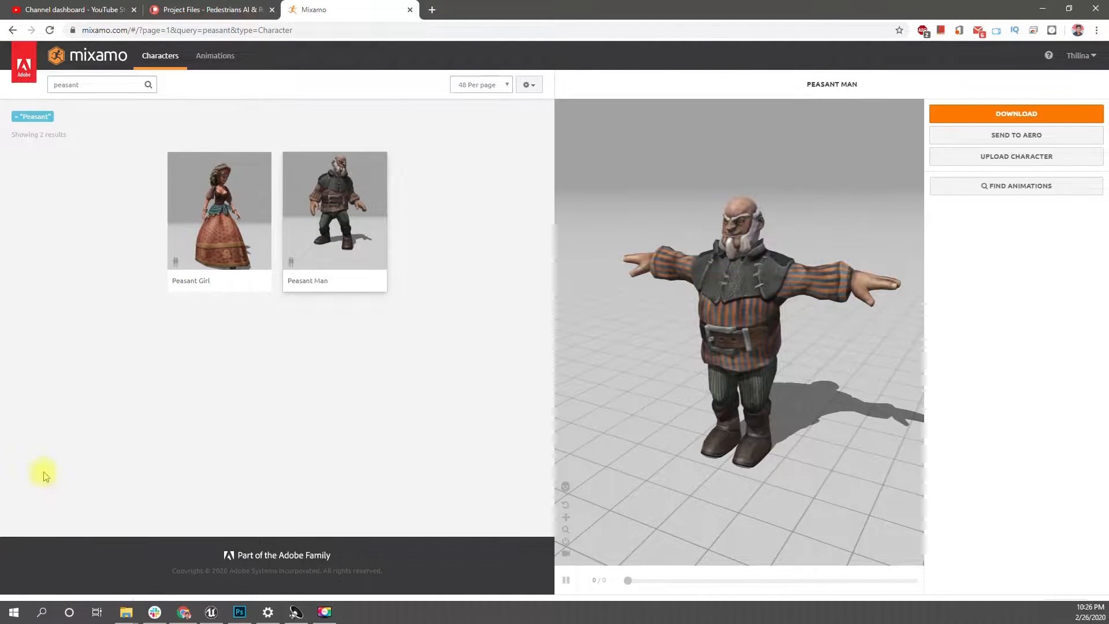
{"action": "left_click_drag", "start_coordinate": [70, 607], "coordinate": [495, 253]}
{"action": "key", "text": "alt+Tab"}
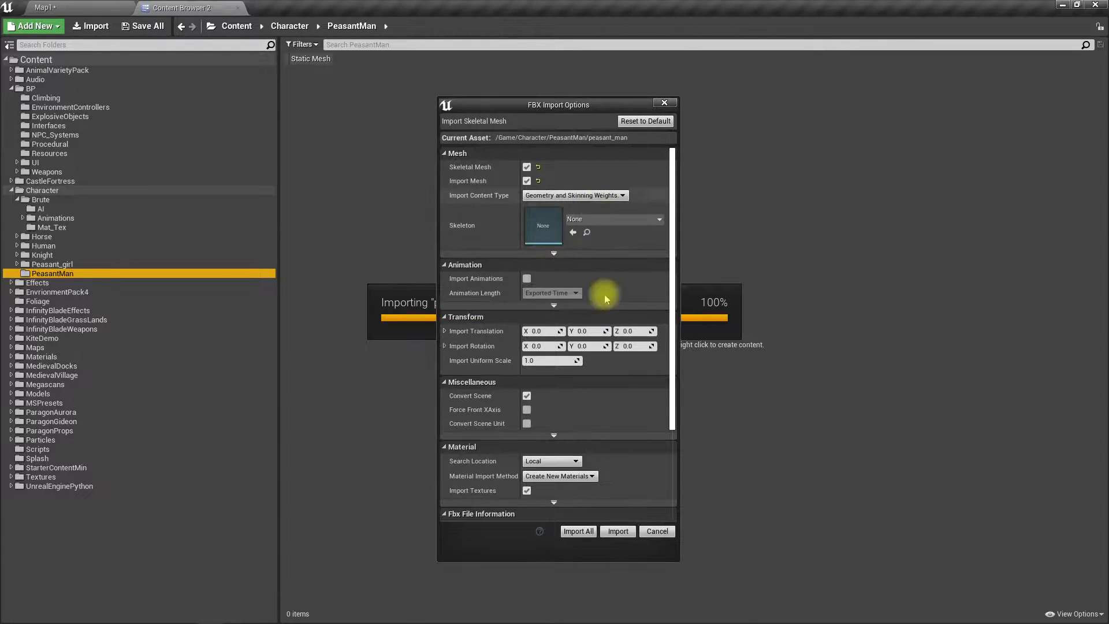
{"action": "left_click", "coordinate": [577, 531]}
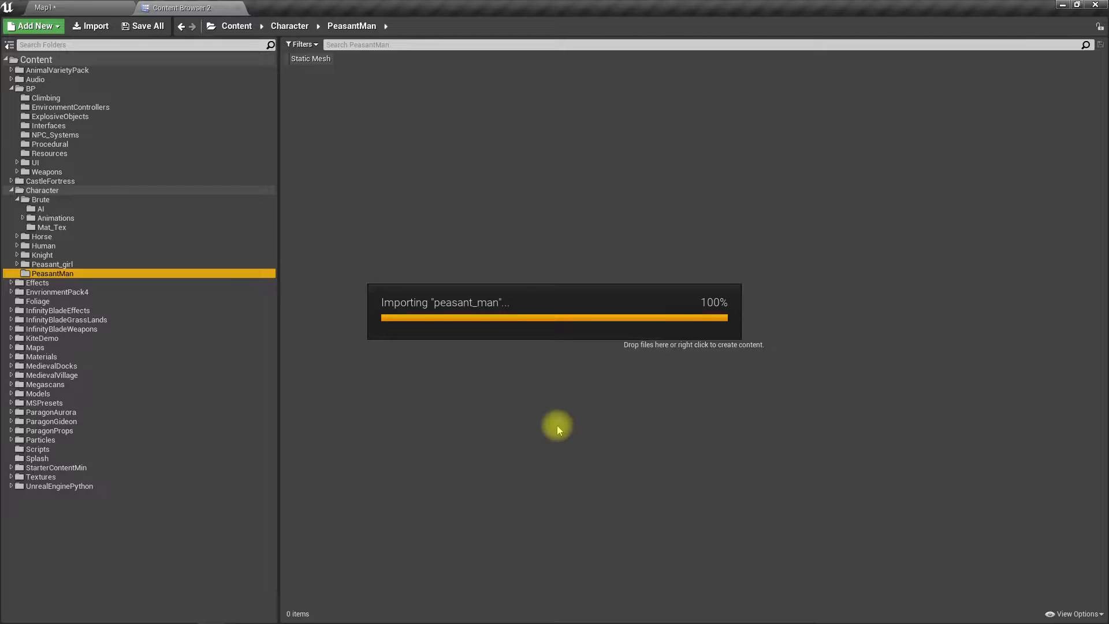
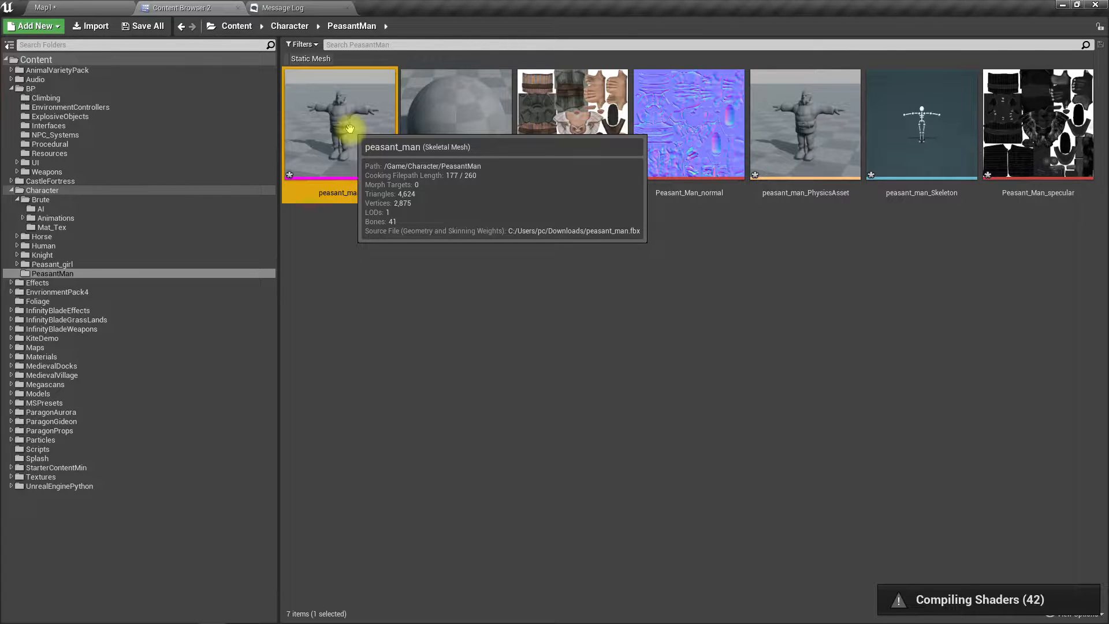
Open the peasant_man mesh's skeleton, assign the Humanoid rig, and load the second saved bone mapping.
{"action": "double_click", "coordinate": [350, 128]}
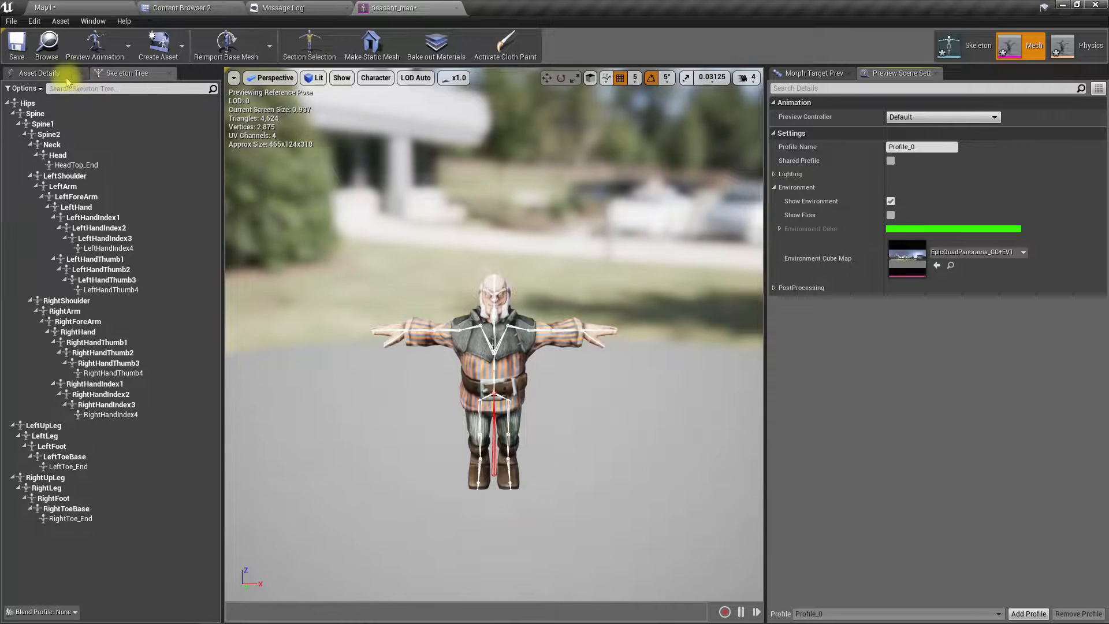
{"action": "left_click", "coordinate": [974, 48]}
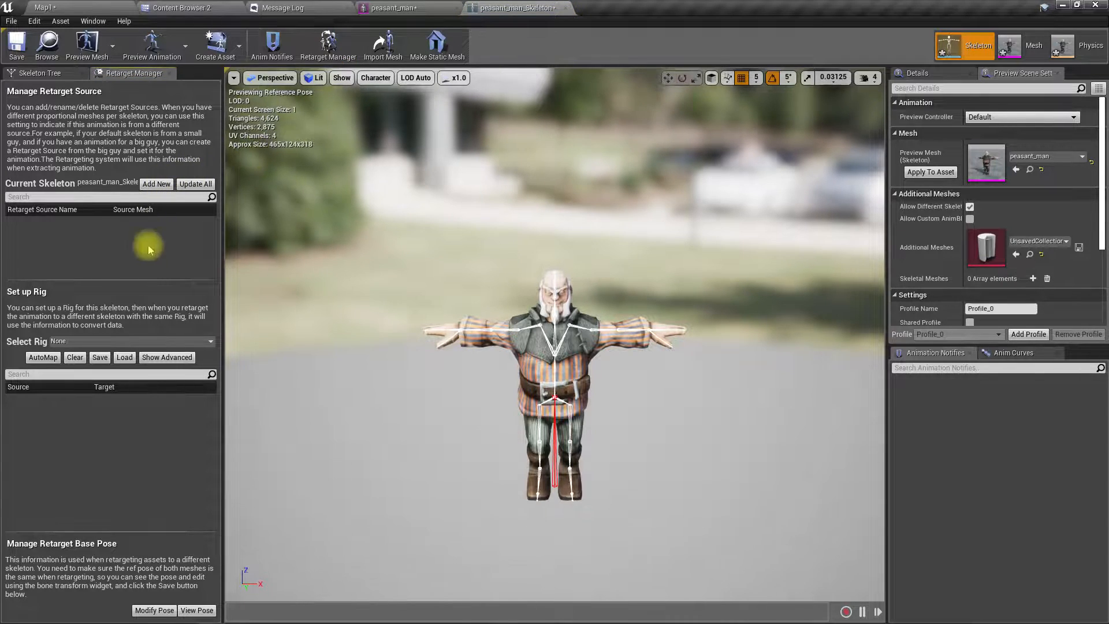
{"action": "left_click", "coordinate": [88, 342]}
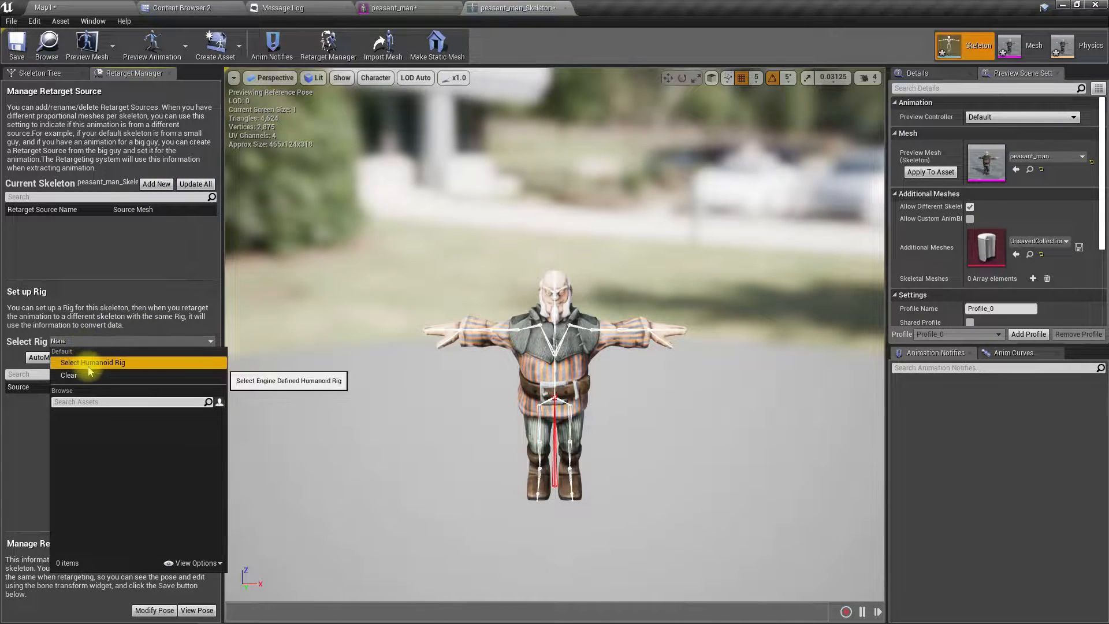
{"action": "left_click", "coordinate": [87, 363]}
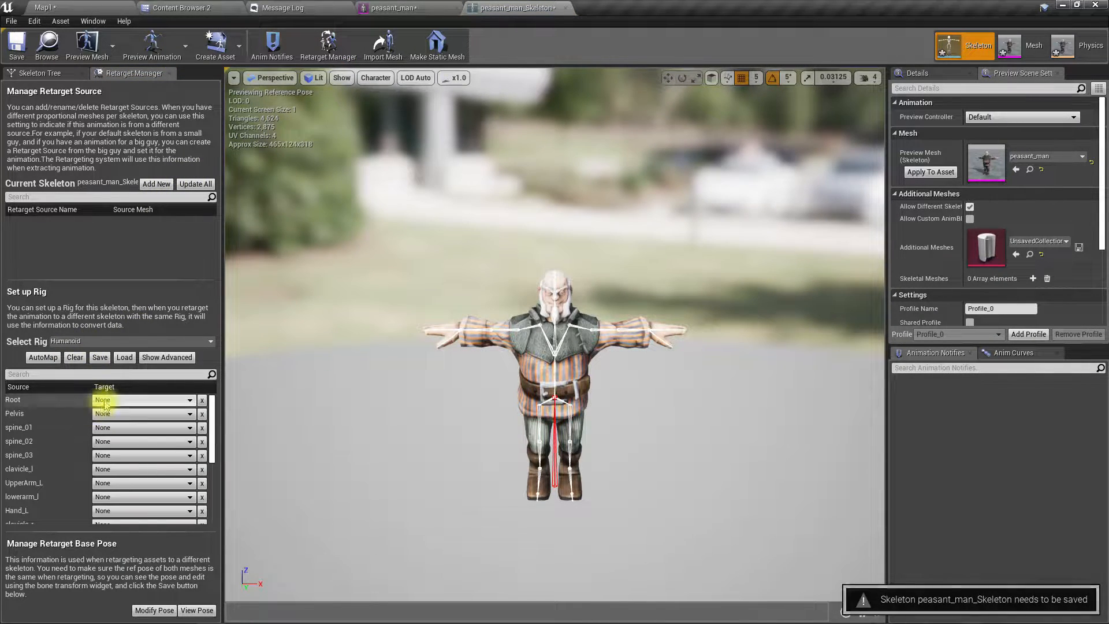
{"action": "left_click", "coordinate": [123, 357]}
{"action": "left_click", "coordinate": [155, 224]}
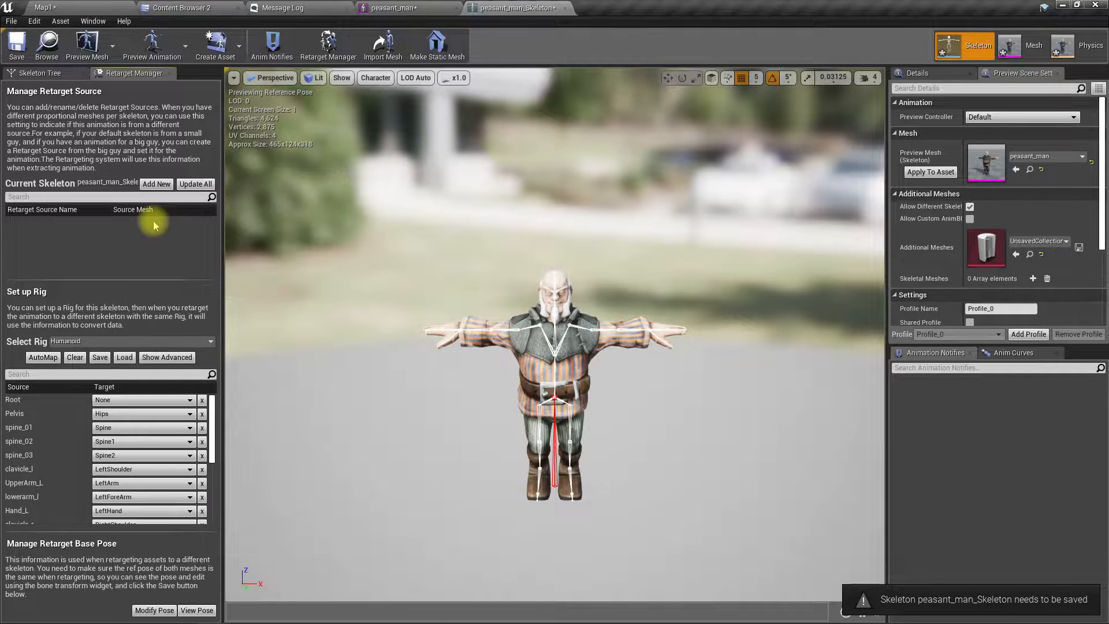
Examine the advanced bone assignments for the finger, thumb and twist bones in the Humanoid rig.
{"action": "left_click", "coordinate": [153, 358]}
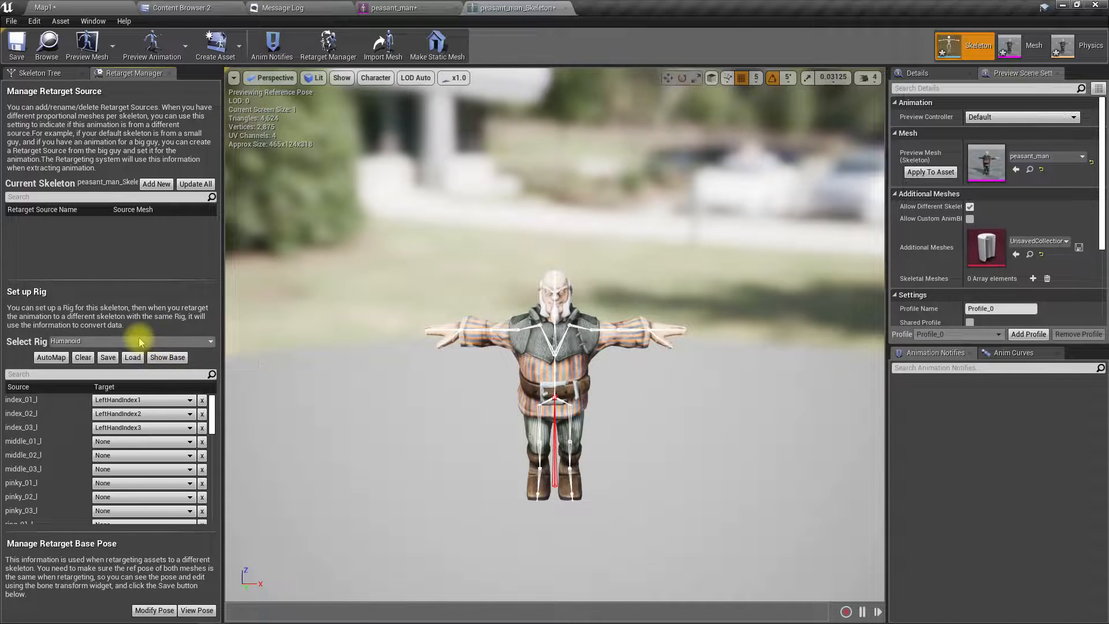
{"action": "left_click", "coordinate": [138, 341]}
{"action": "left_click", "coordinate": [110, 323]}
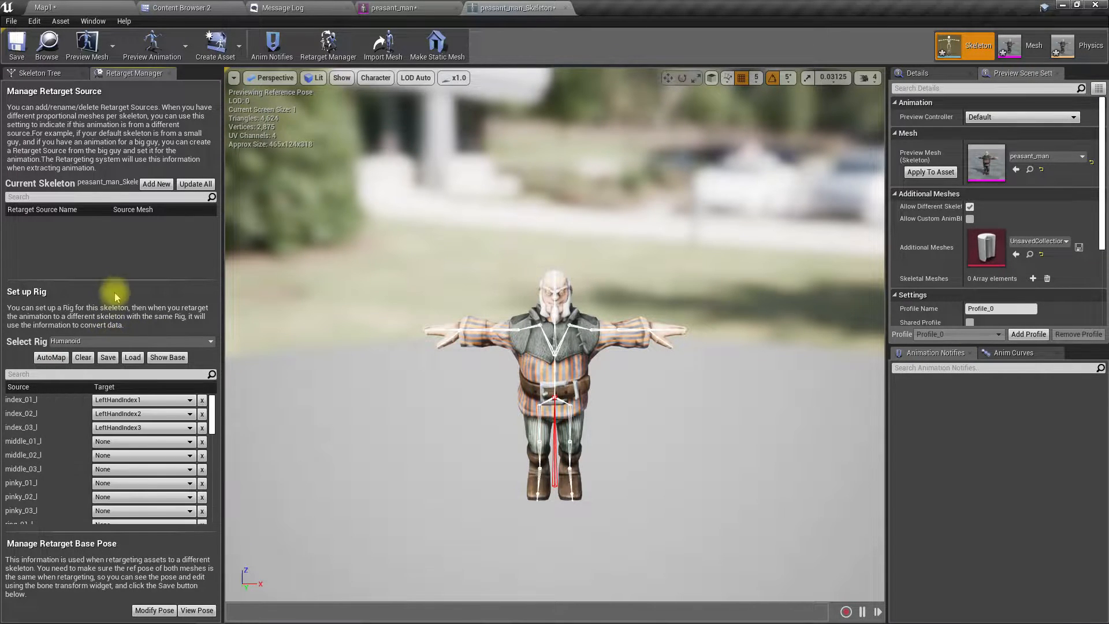
{"action": "scroll", "coordinate": [115, 491], "scroll_direction": "down", "scroll_amount": 5}
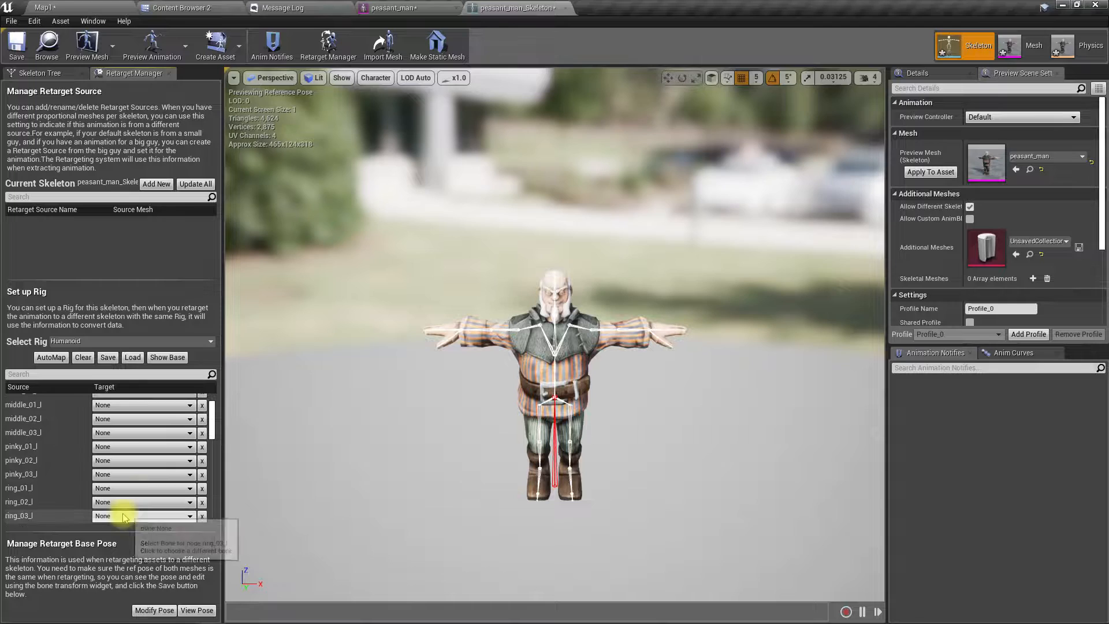
{"action": "scroll", "coordinate": [116, 460], "scroll_direction": "down", "scroll_amount": 3}
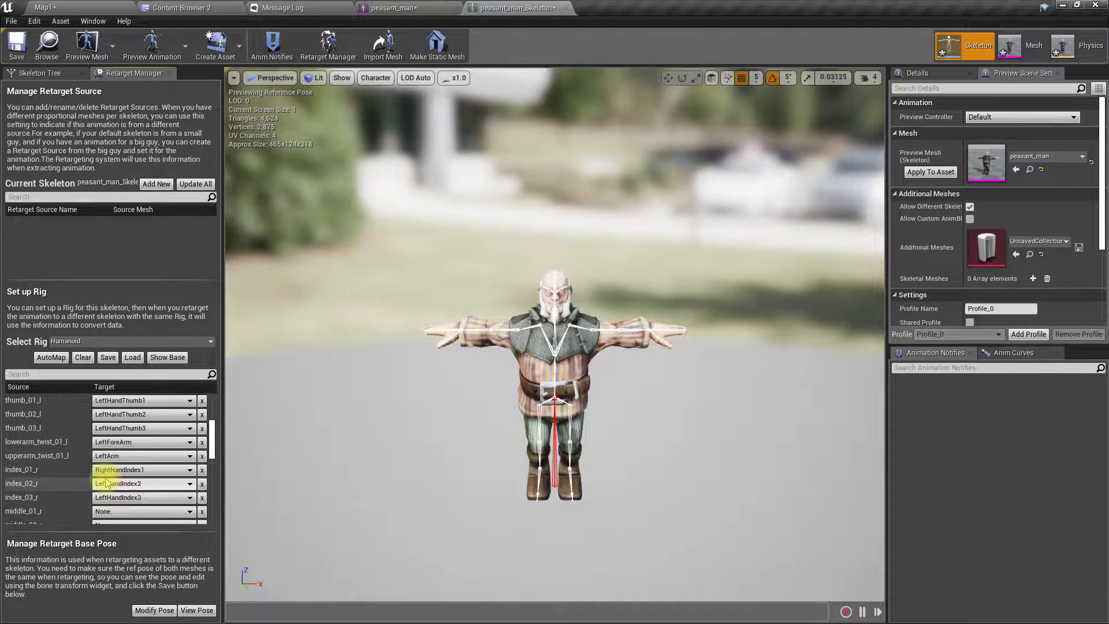
{"action": "scroll", "coordinate": [107, 483], "scroll_direction": "up", "scroll_amount": 5}
Reload the second saved bone mapping and review its advanced bone assignments.
{"action": "left_click", "coordinate": [137, 356]}
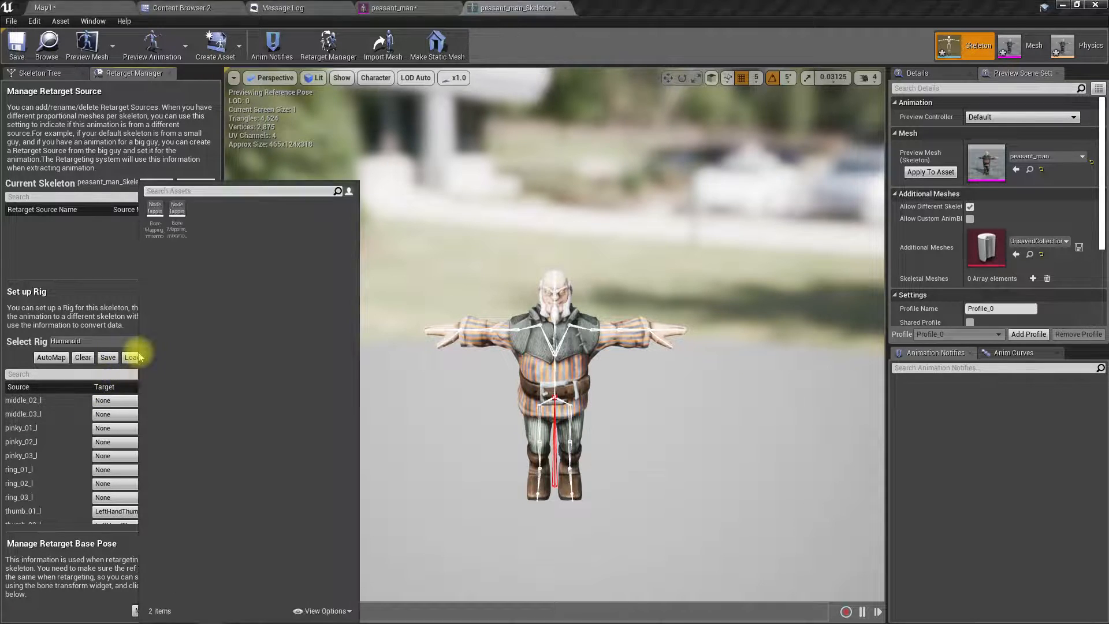
{"action": "left_click", "coordinate": [178, 227]}
{"action": "scroll", "coordinate": [157, 442], "scroll_direction": "down", "scroll_amount": 5}
{"action": "scroll", "coordinate": [158, 436], "scroll_direction": "down", "scroll_amount": 10}
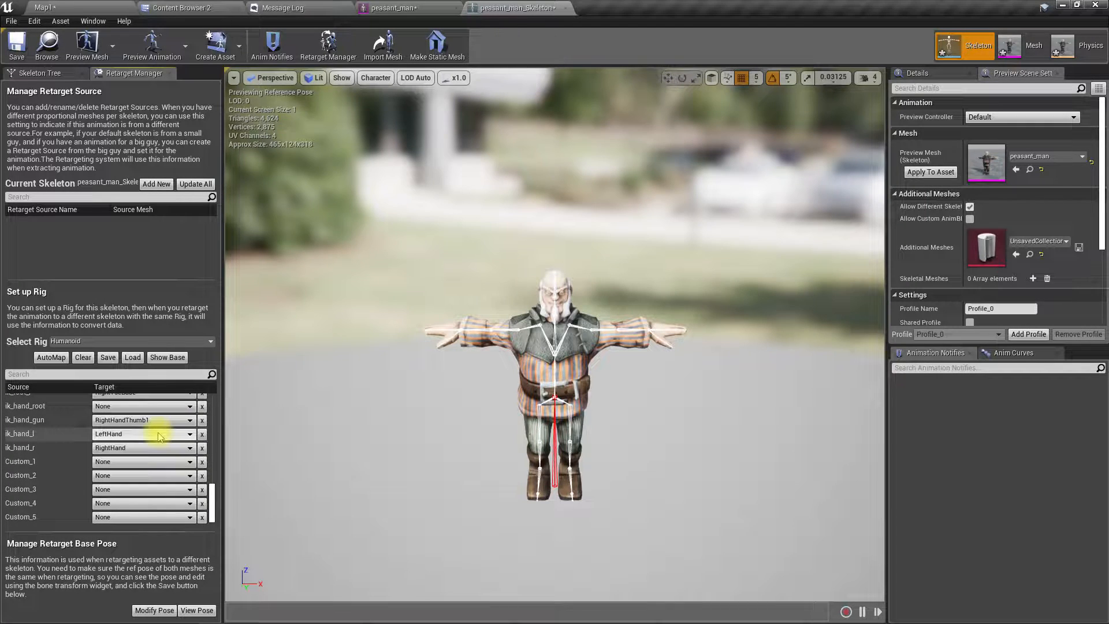
{"action": "scroll", "coordinate": [142, 439], "scroll_direction": "up", "scroll_amount": 5}
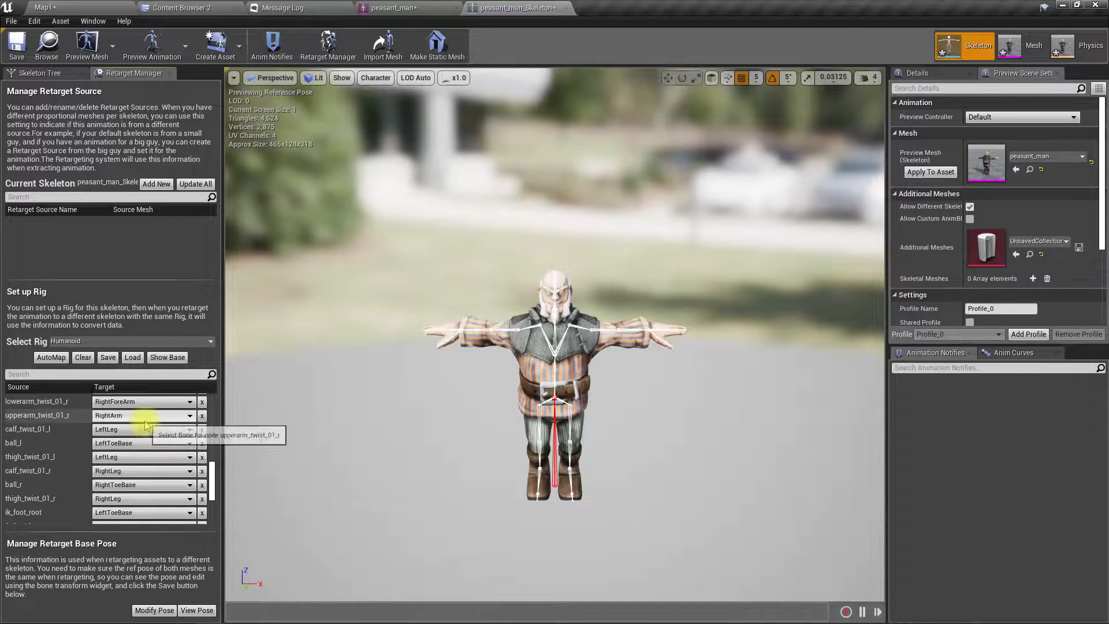
{"action": "scroll", "coordinate": [145, 424], "scroll_direction": "up", "scroll_amount": 10}
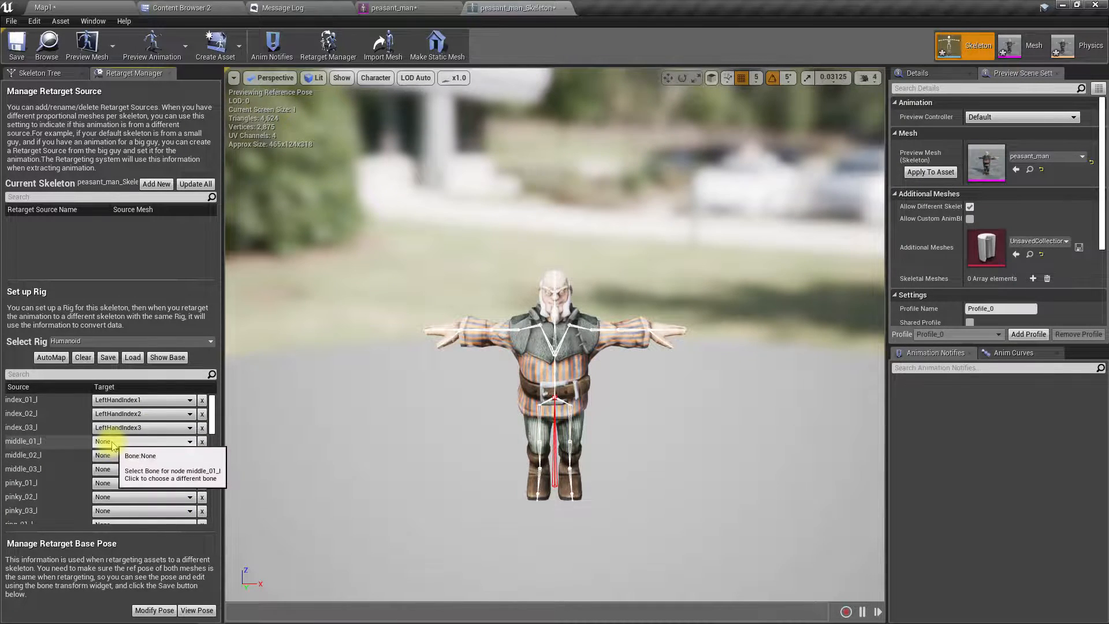
Load the first saved bone mapping onto the peasant man's rig and check its advanced bone targets.
{"action": "left_click", "coordinate": [132, 358]}
{"action": "double_click", "coordinate": [143, 232]}
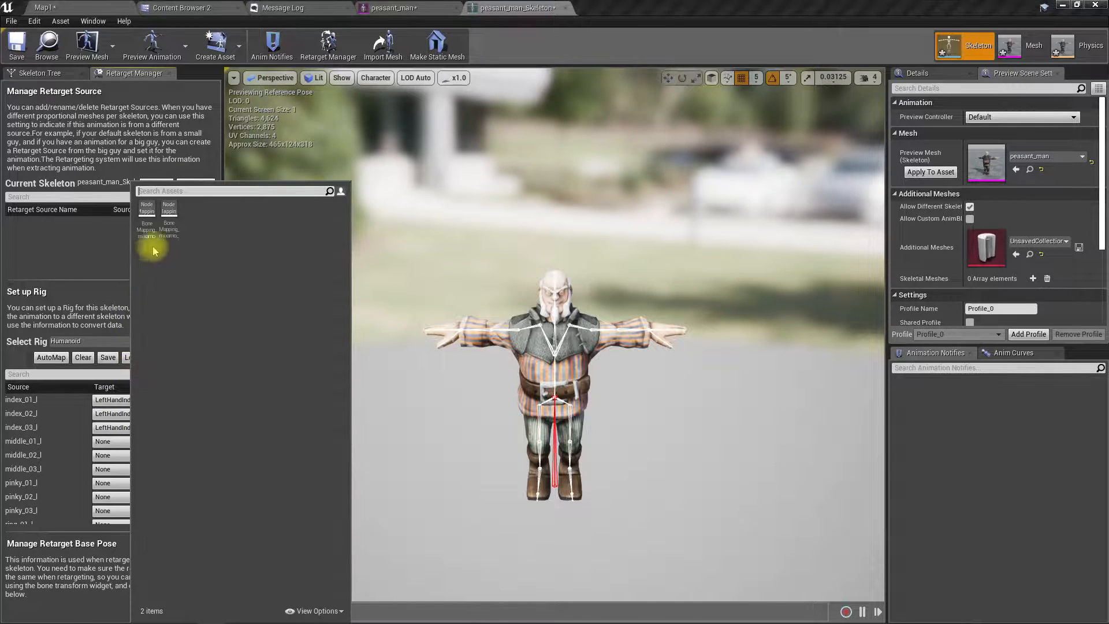
{"action": "scroll", "coordinate": [179, 456], "scroll_direction": "down", "scroll_amount": 3}
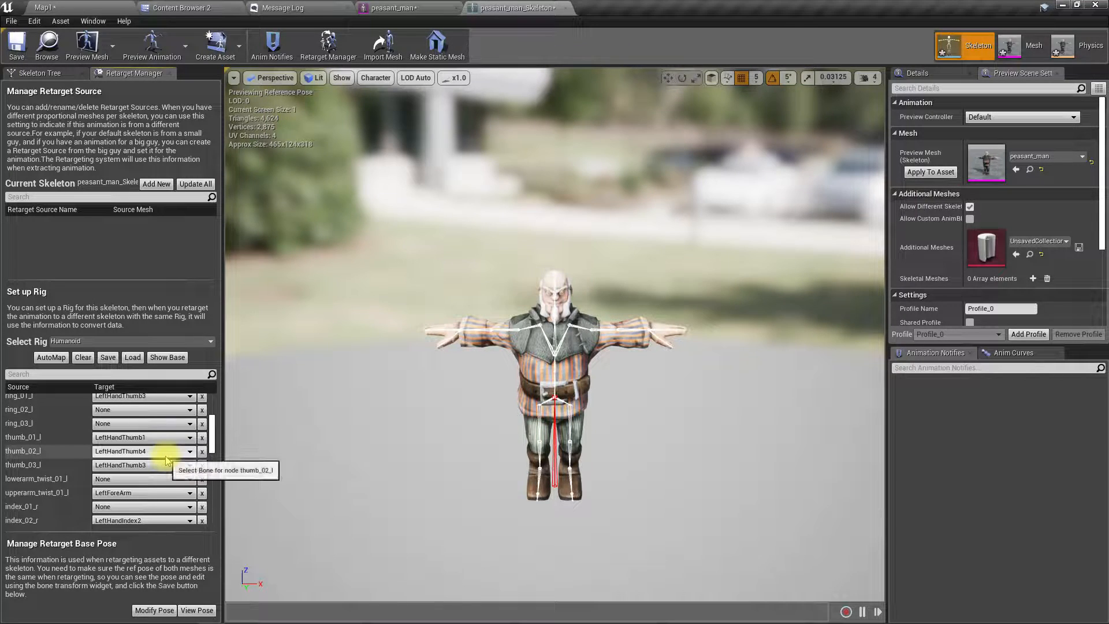
{"action": "scroll", "coordinate": [166, 459], "scroll_direction": "down", "scroll_amount": 5}
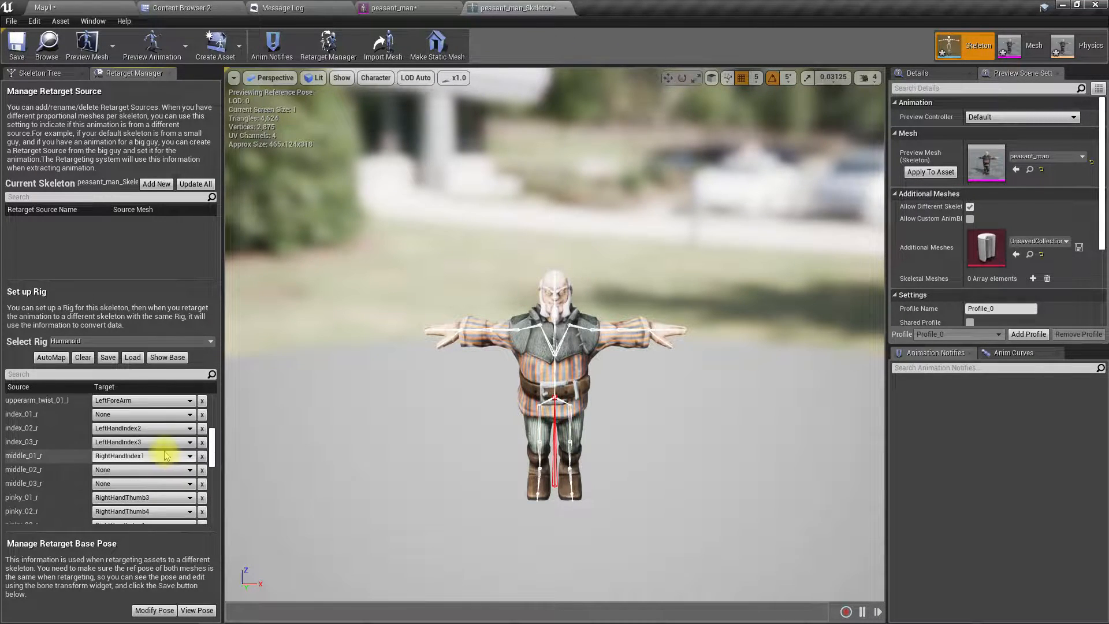
{"action": "scroll", "coordinate": [166, 455], "scroll_direction": "down", "scroll_amount": 5}
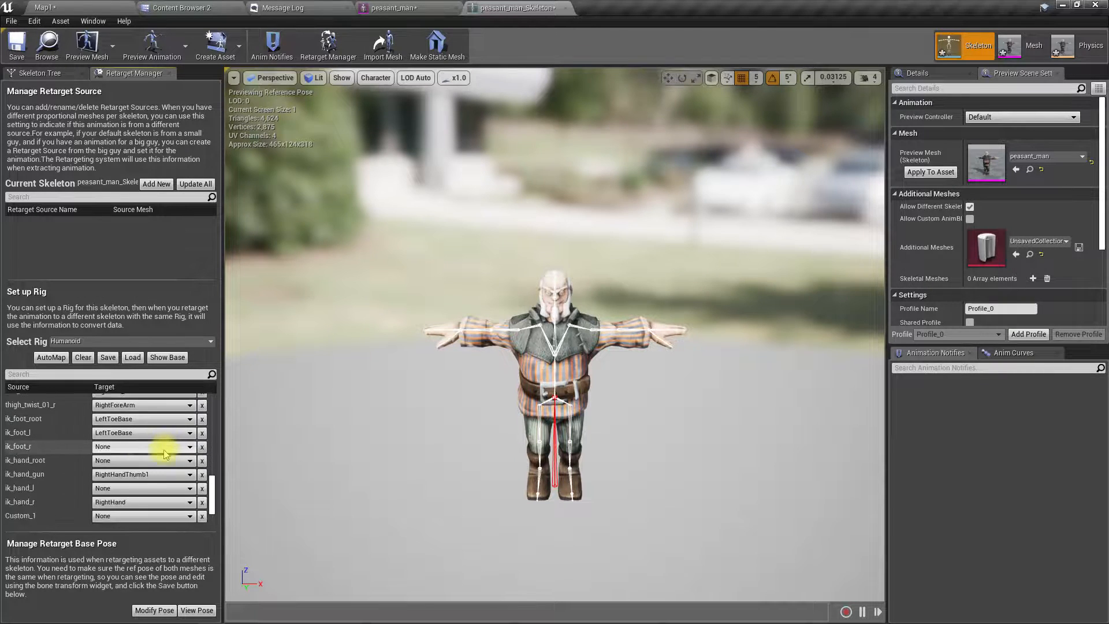
{"action": "scroll", "coordinate": [155, 456], "scroll_direction": "up", "scroll_amount": 5}
{"action": "scroll", "coordinate": [151, 456], "scroll_direction": "up", "scroll_amount": 5}
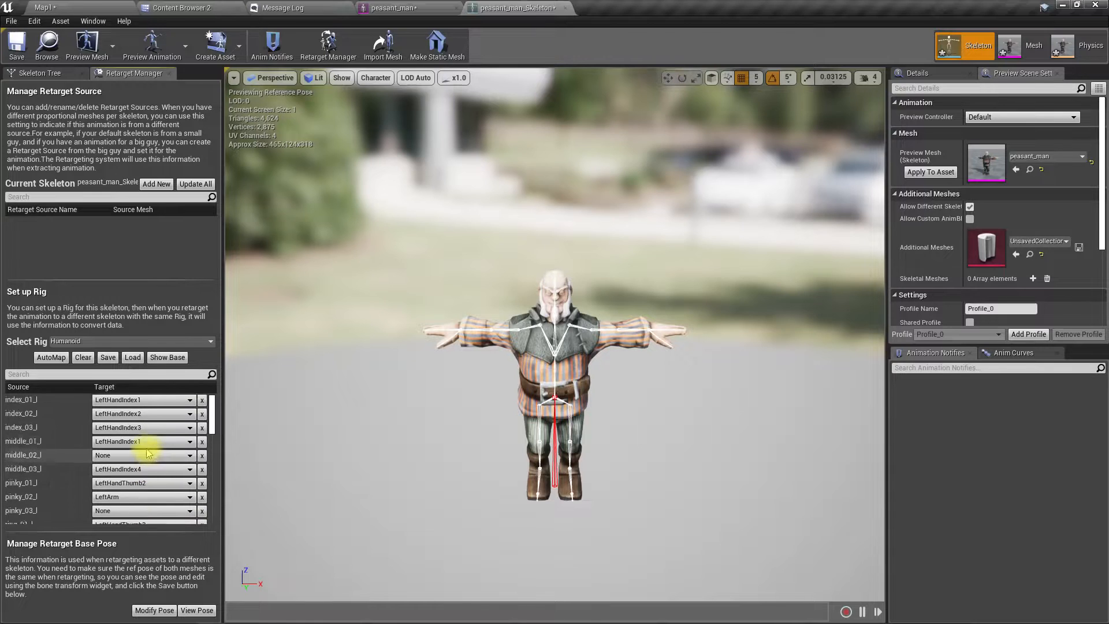
Return to the base bone list and save the skeleton with peasant_man as its preview mesh.
{"action": "left_click", "coordinate": [161, 358]}
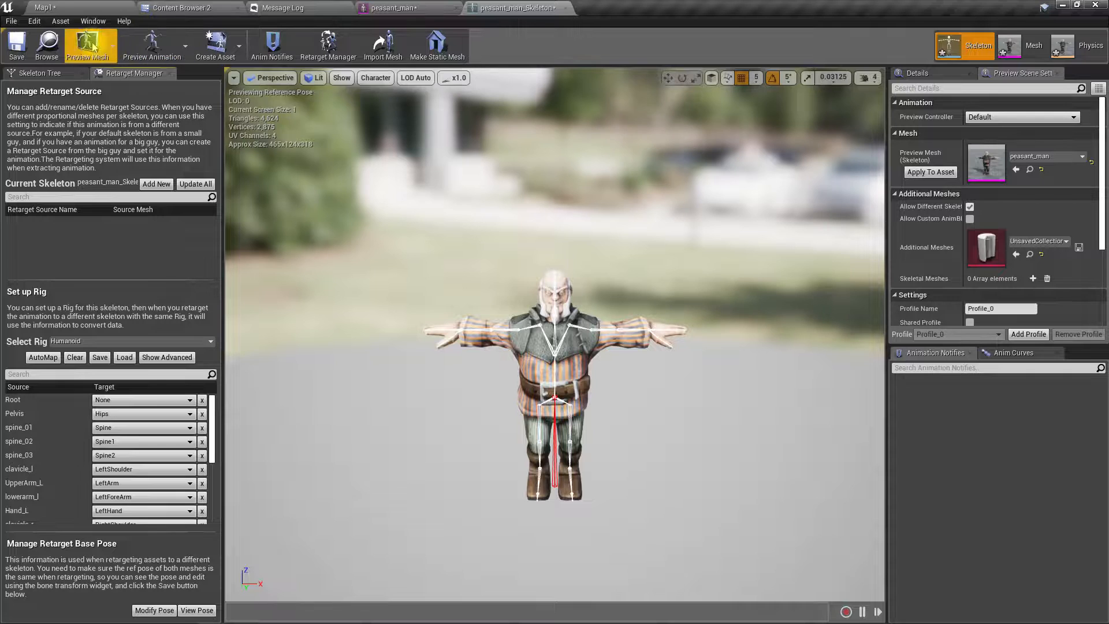
{"action": "left_click", "coordinate": [112, 46]}
{"action": "left_click", "coordinate": [114, 89]}
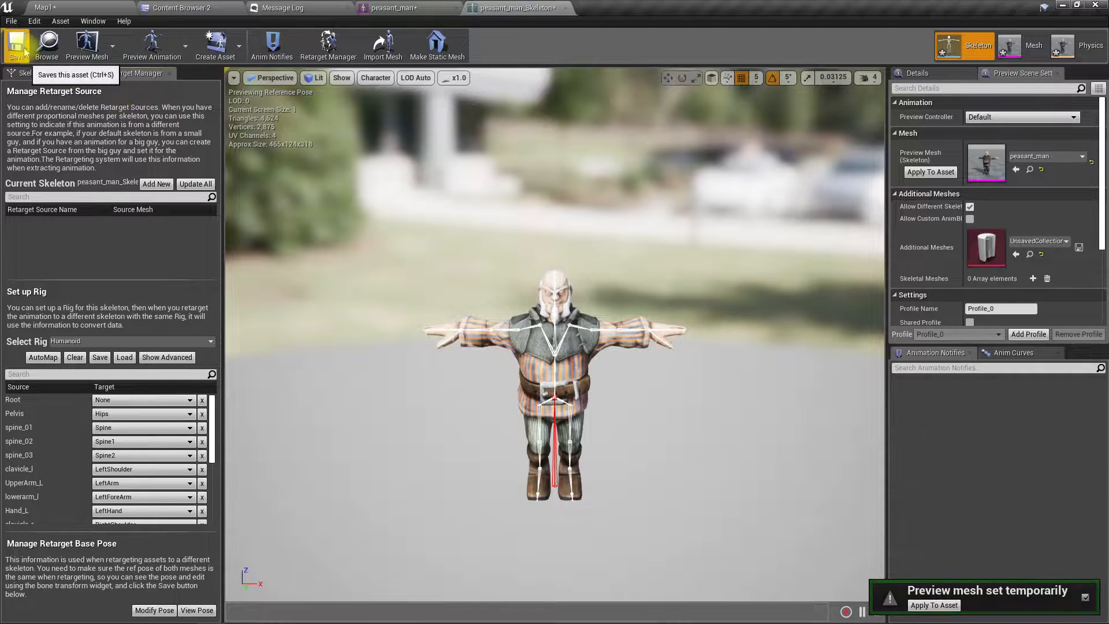
Try to duplicate and retarget the BPA_Brute animation blueprint from the Brute folder to peasant_man_Skeleton.
{"action": "left_click", "coordinate": [176, 7]}
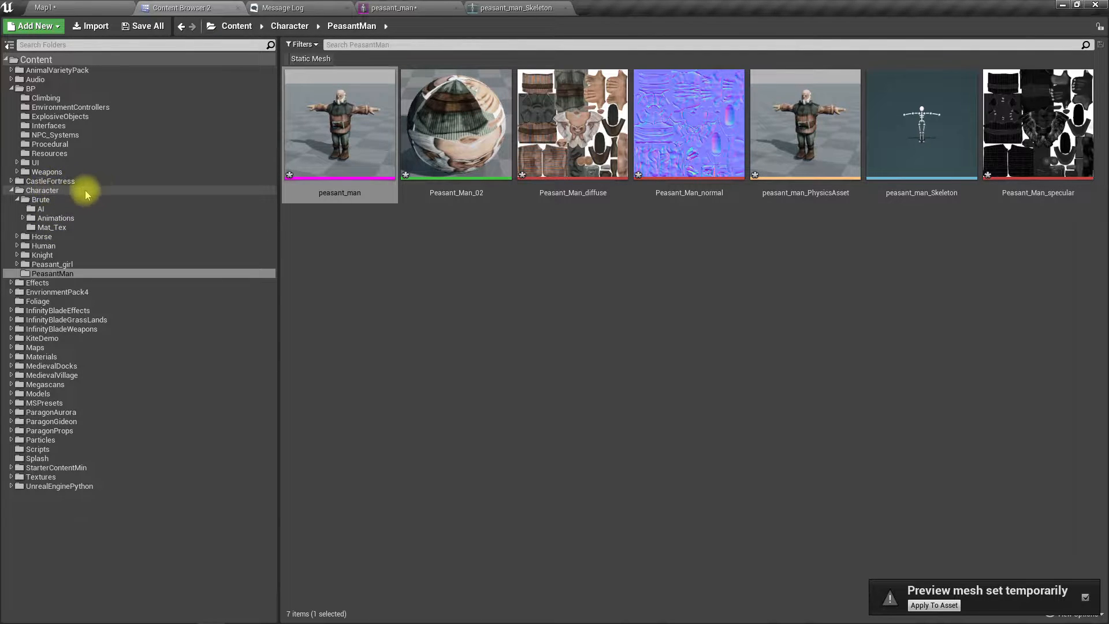
{"action": "left_click", "coordinate": [42, 200]}
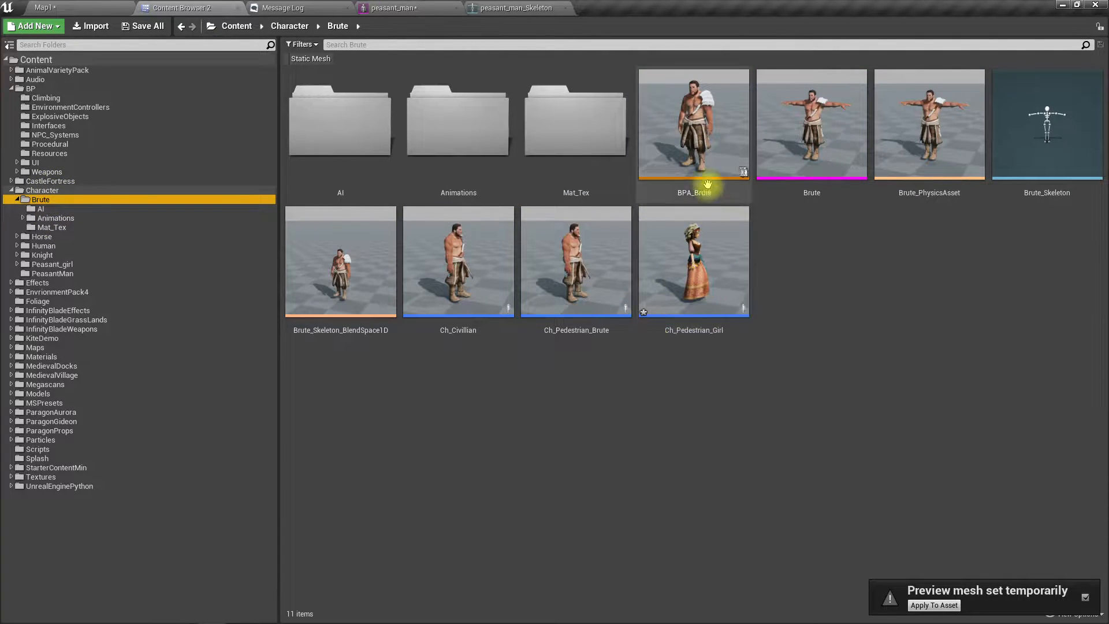
{"action": "left_click", "coordinate": [692, 124]}
{"action": "right_click", "coordinate": [693, 126]}
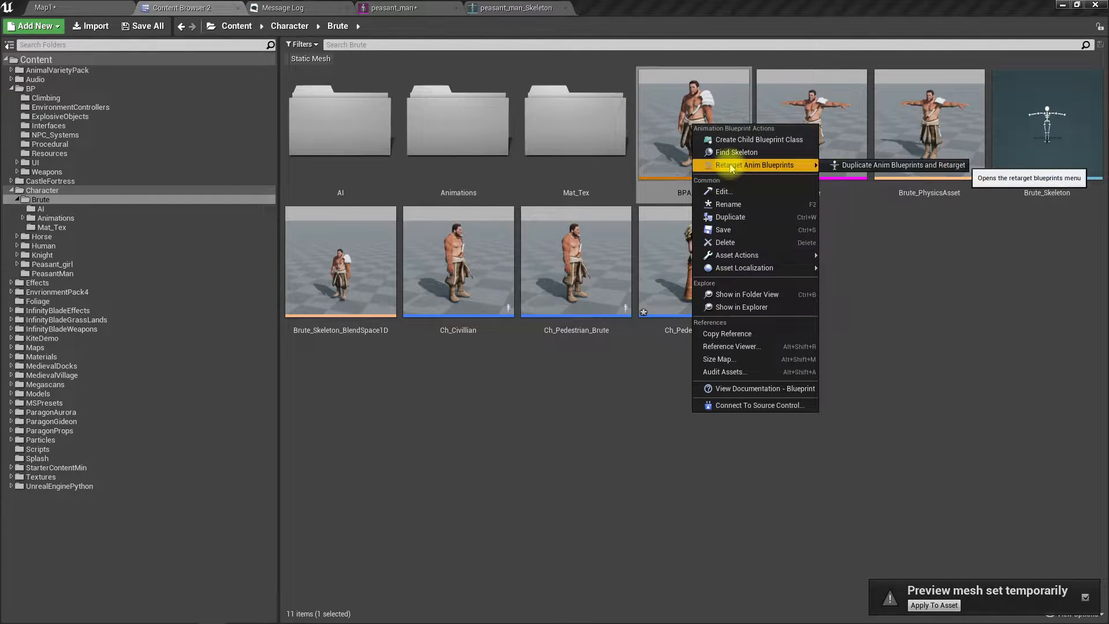
{"action": "left_click", "coordinate": [880, 165]}
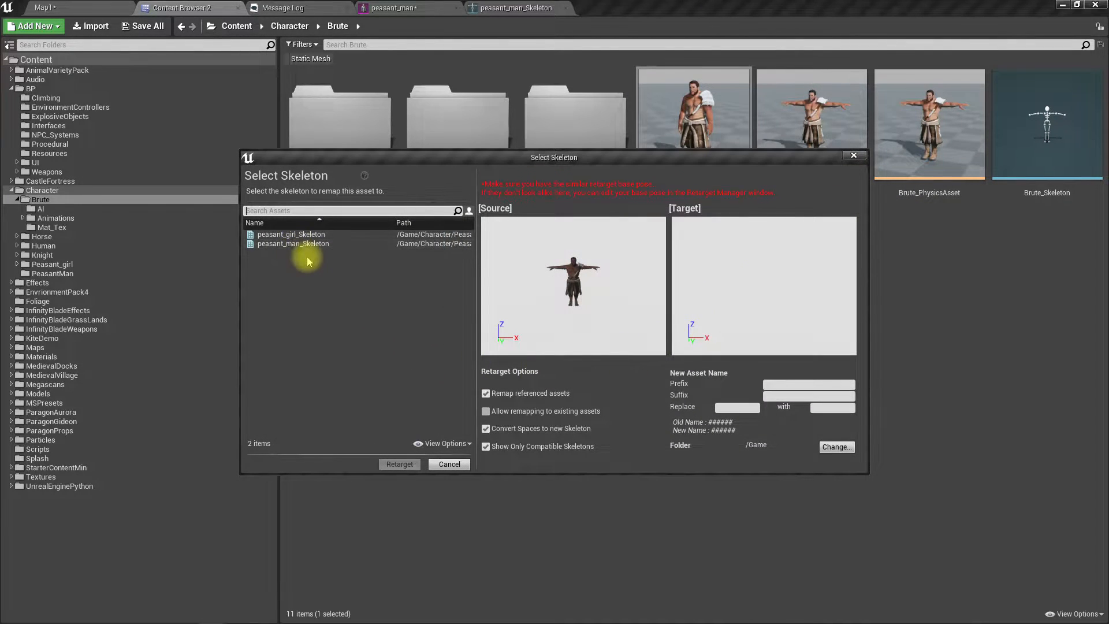
{"action": "left_click", "coordinate": [296, 243]}
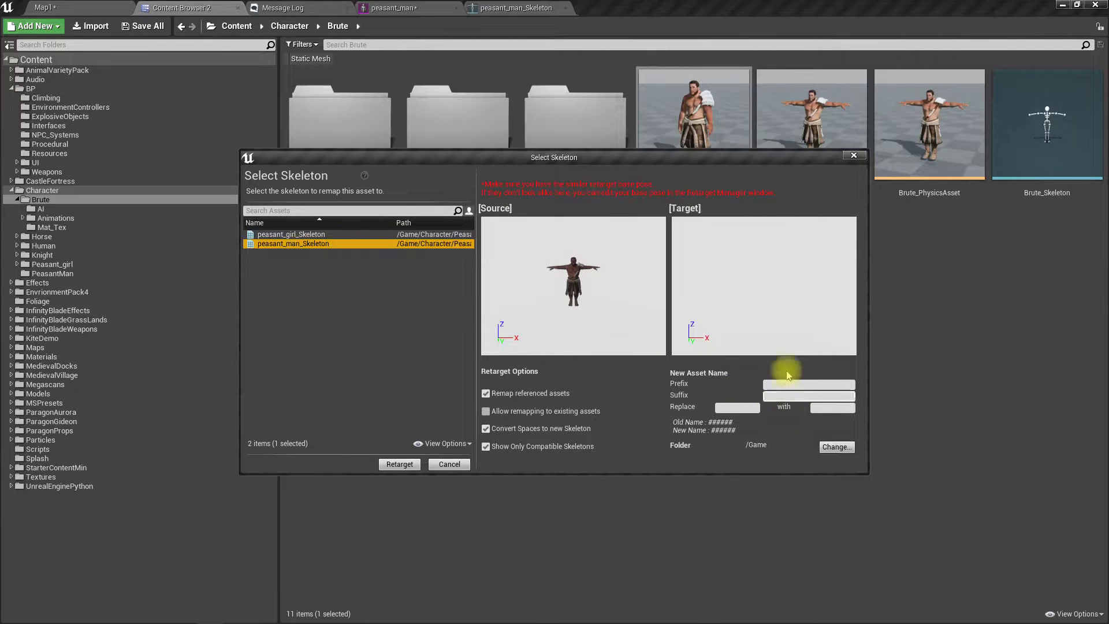
{"action": "left_click", "coordinate": [855, 156]}
Add the peasant_man mesh as a retarget source for peasant_man_Skeleton and save the skeleton.
{"action": "left_click", "coordinate": [555, 7]}
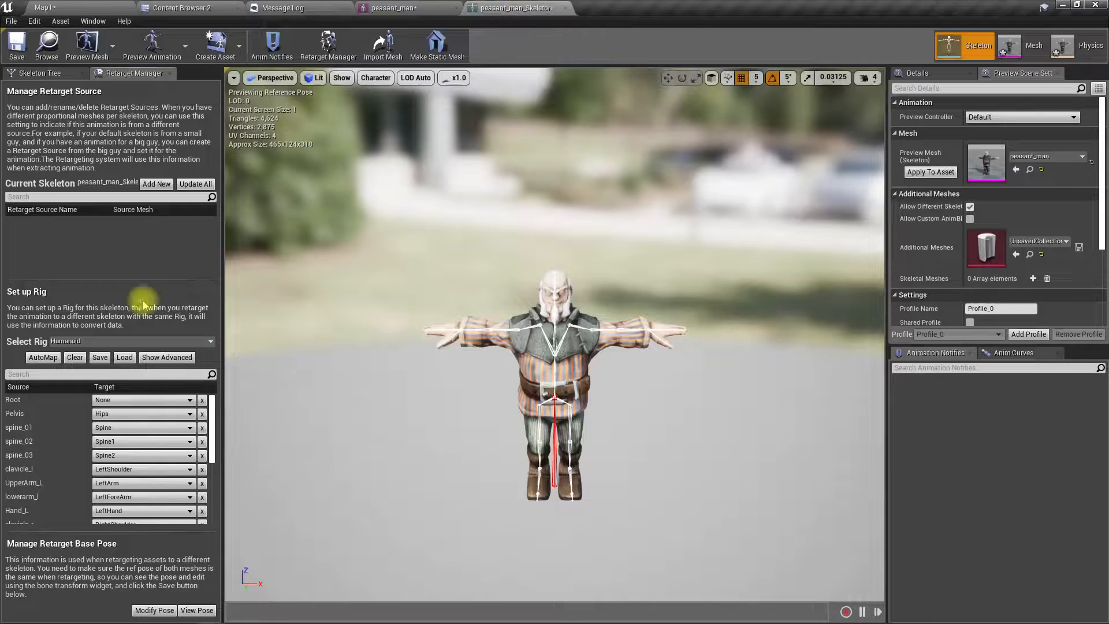
{"action": "left_click", "coordinate": [152, 184]}
{"action": "left_click", "coordinate": [168, 219]}
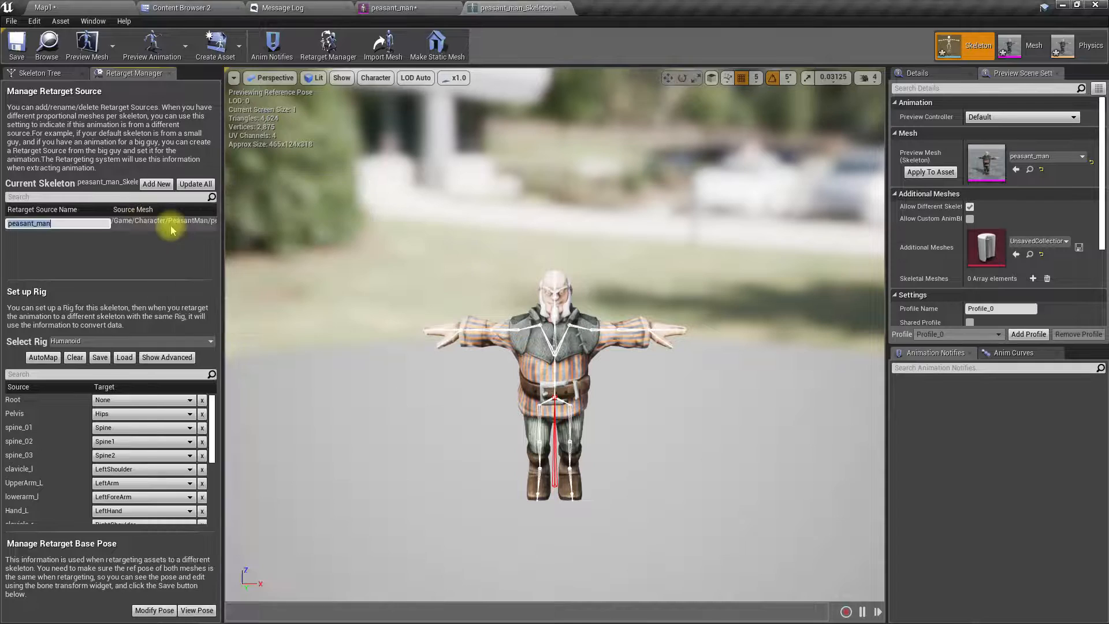
{"action": "left_click", "coordinate": [17, 53]}
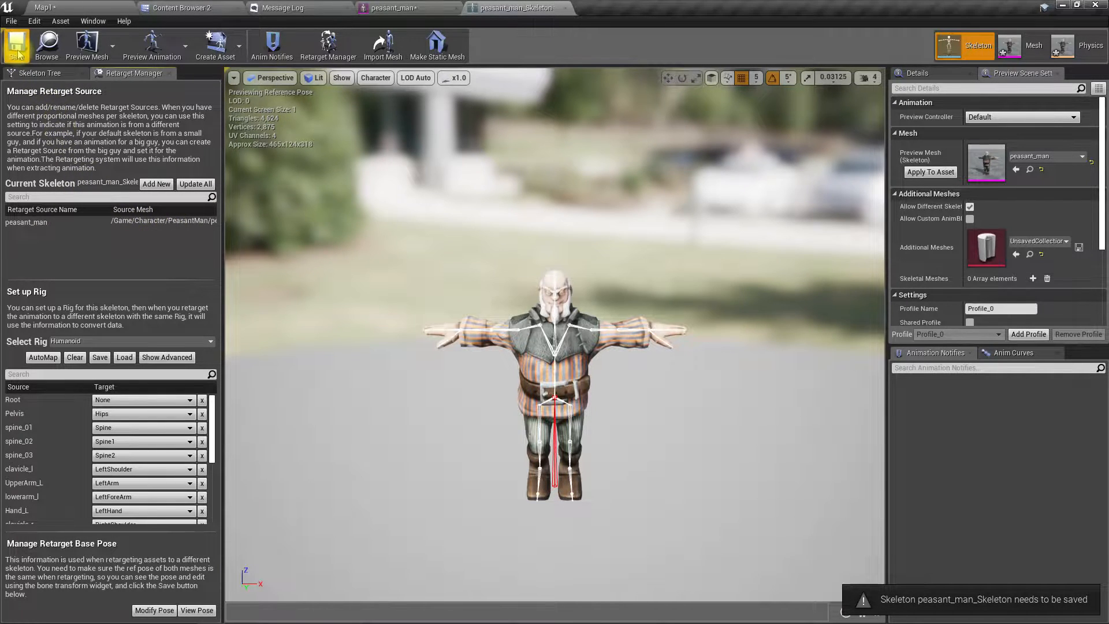
Try retargeting BPA_Brute again, comparing peasant_girl_Skeleton and peasant_man_Skeleton as targets in the skeleton selection.
{"action": "left_click", "coordinate": [176, 7]}
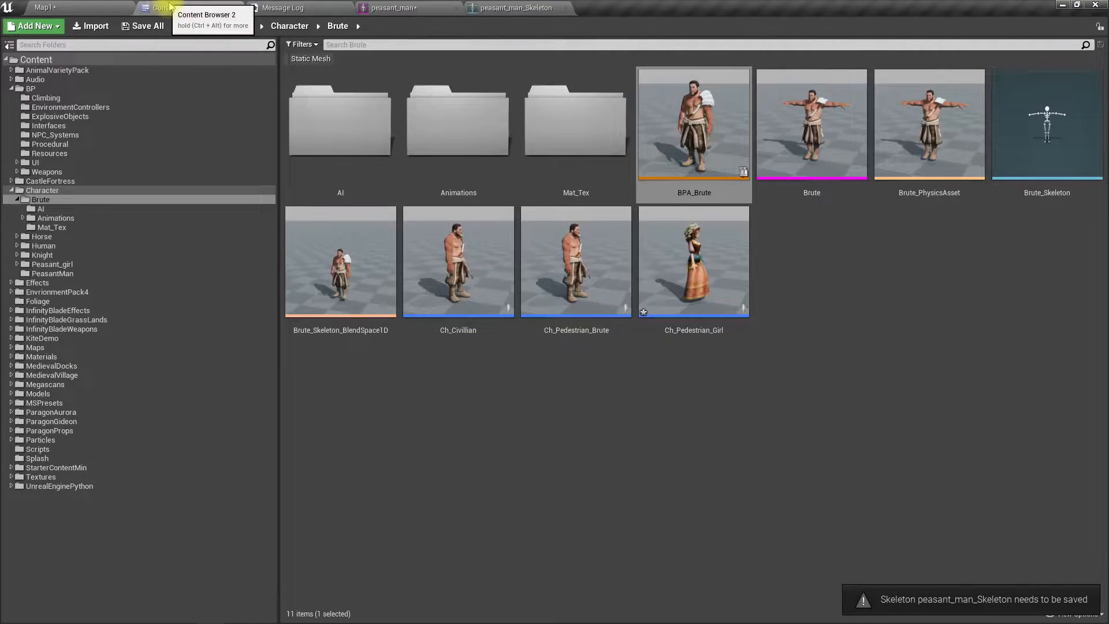
{"action": "right_click", "coordinate": [694, 134]}
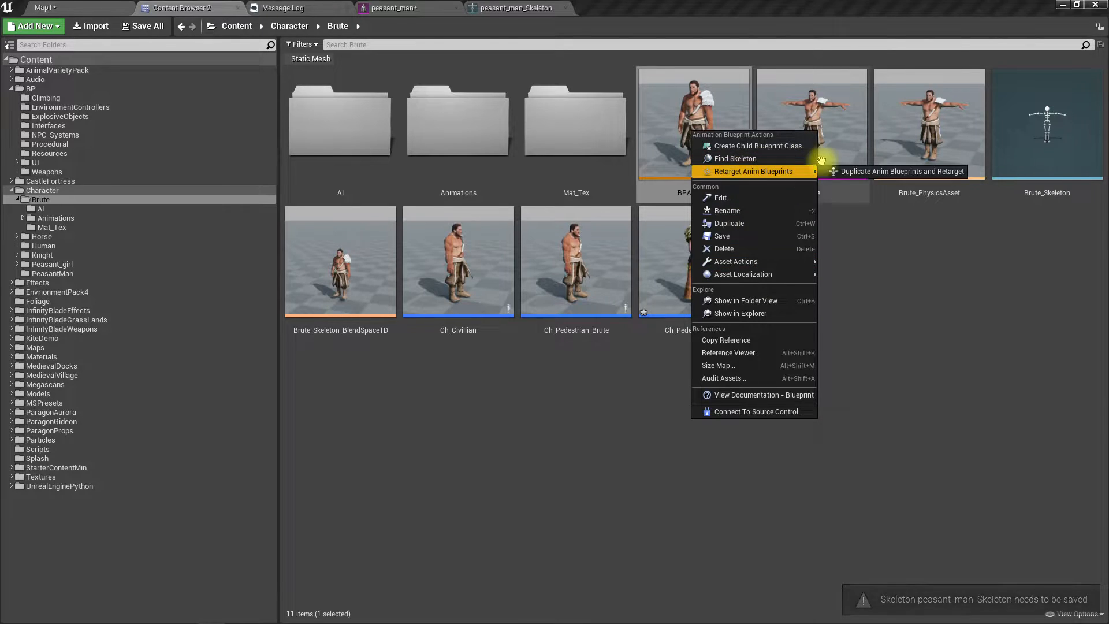
{"action": "left_click", "coordinate": [843, 172]}
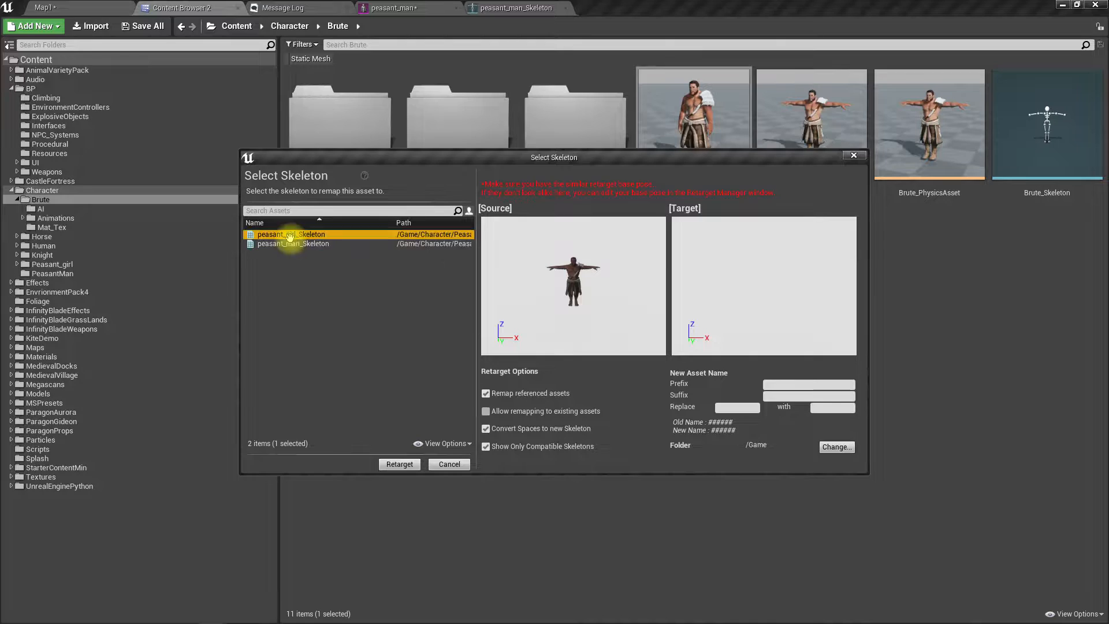
{"action": "left_click", "coordinate": [300, 254]}
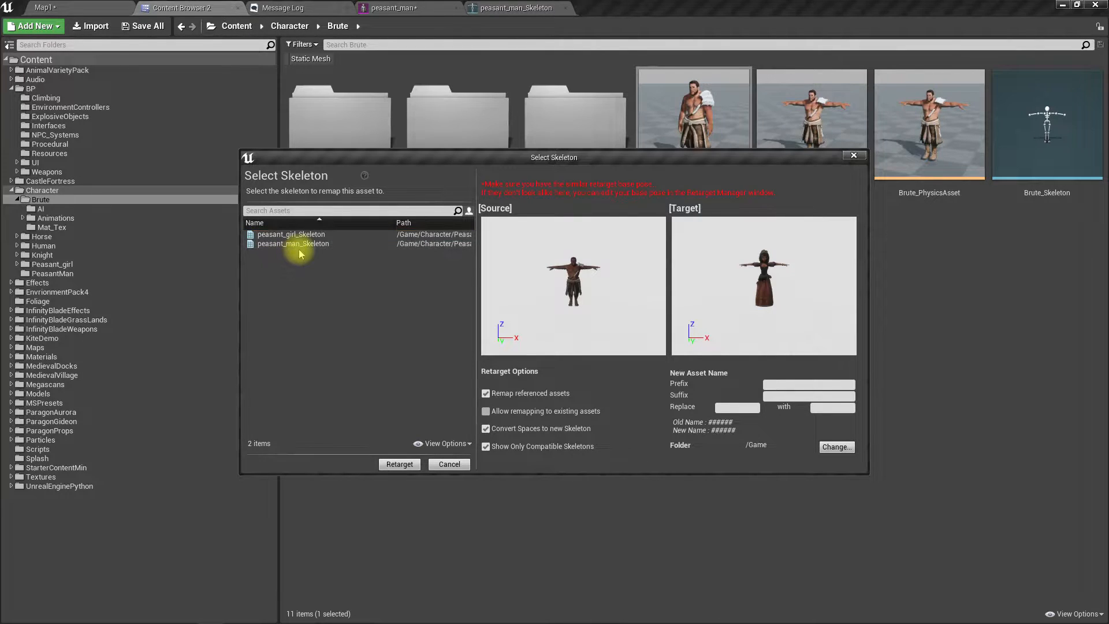
{"action": "left_click", "coordinate": [854, 156]}
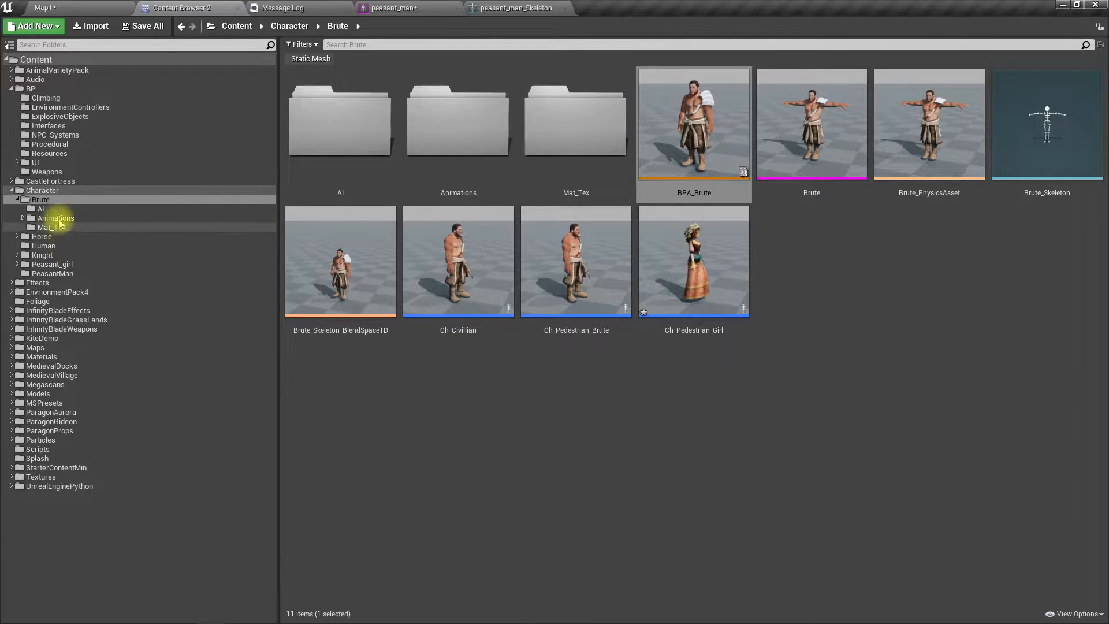
Choose peasant_man as the preview mesh of peasant_man_Skeleton and apply it to the skeleton asset.
{"action": "left_click", "coordinate": [47, 273]}
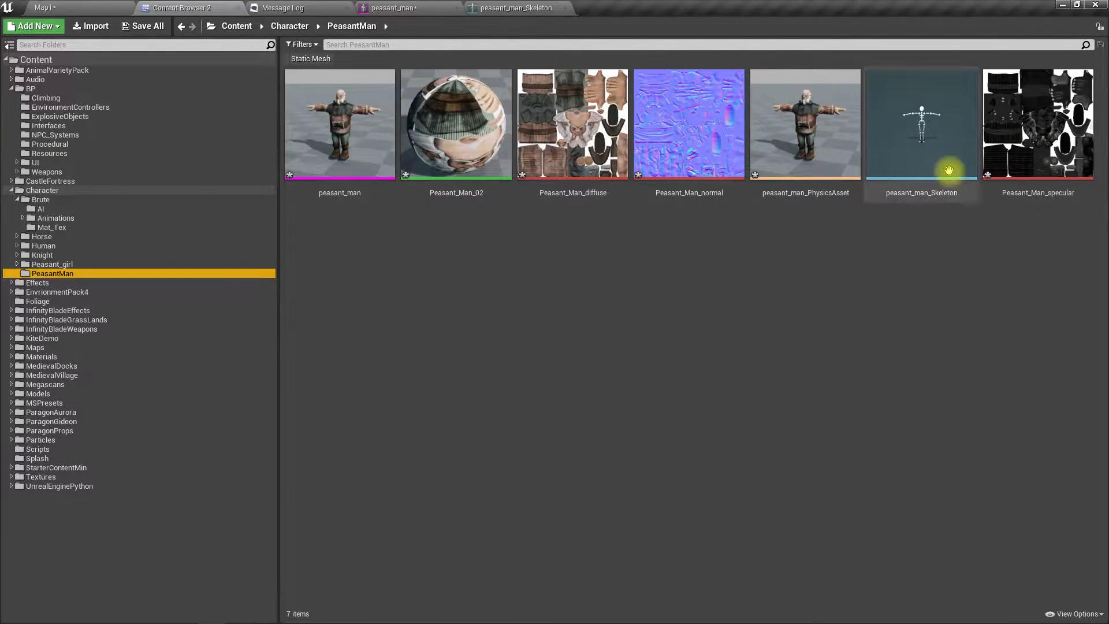
{"action": "left_click", "coordinate": [520, 8]}
{"action": "left_click", "coordinate": [98, 223]}
{"action": "left_click", "coordinate": [87, 43]}
{"action": "left_click", "coordinate": [112, 93]}
{"action": "left_click", "coordinate": [149, 53]}
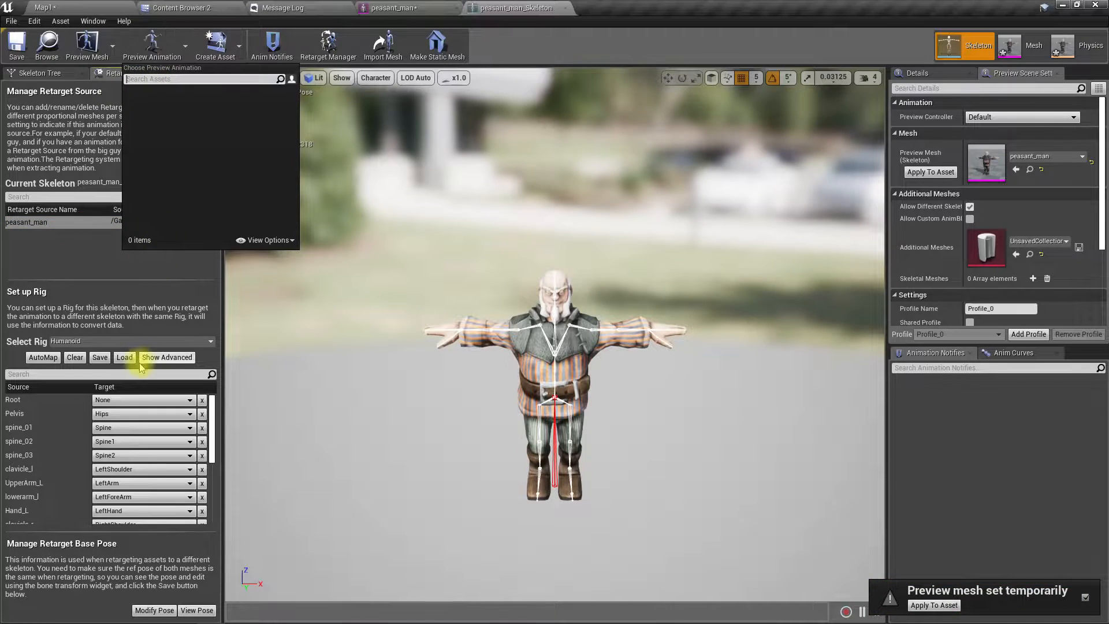
{"action": "left_click", "coordinate": [956, 603]}
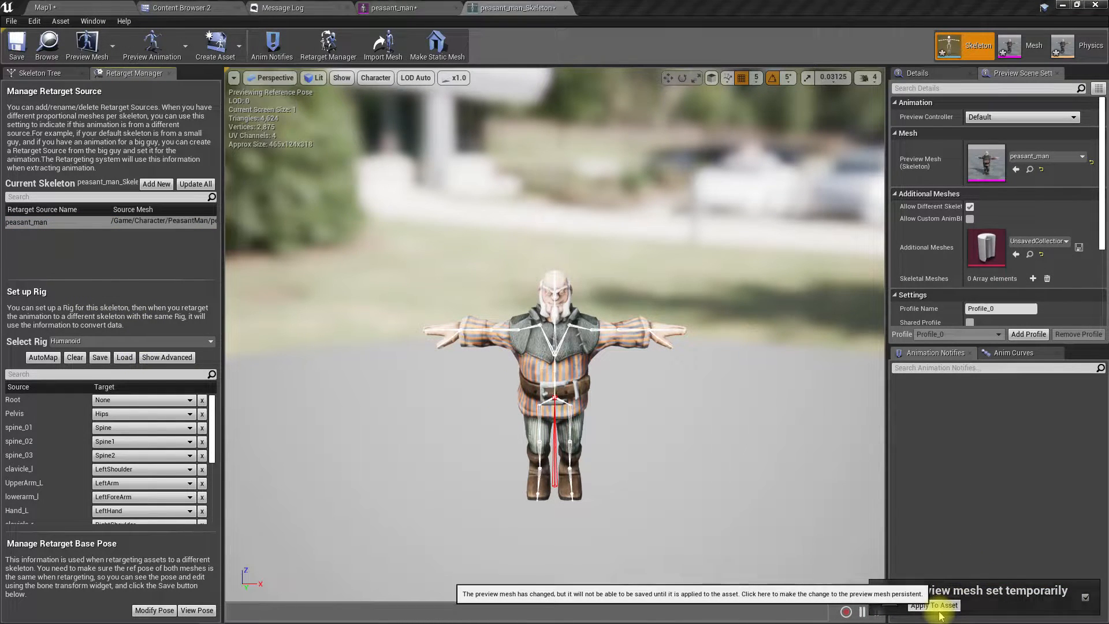
Duplicate and retarget the Brute folder's BPA_Brute animation blueprint to peasant_man_Skeleton, with Character/PeasantMan as the destination folder.
{"action": "left_click", "coordinate": [231, 8]}
{"action": "left_click", "coordinate": [60, 201]}
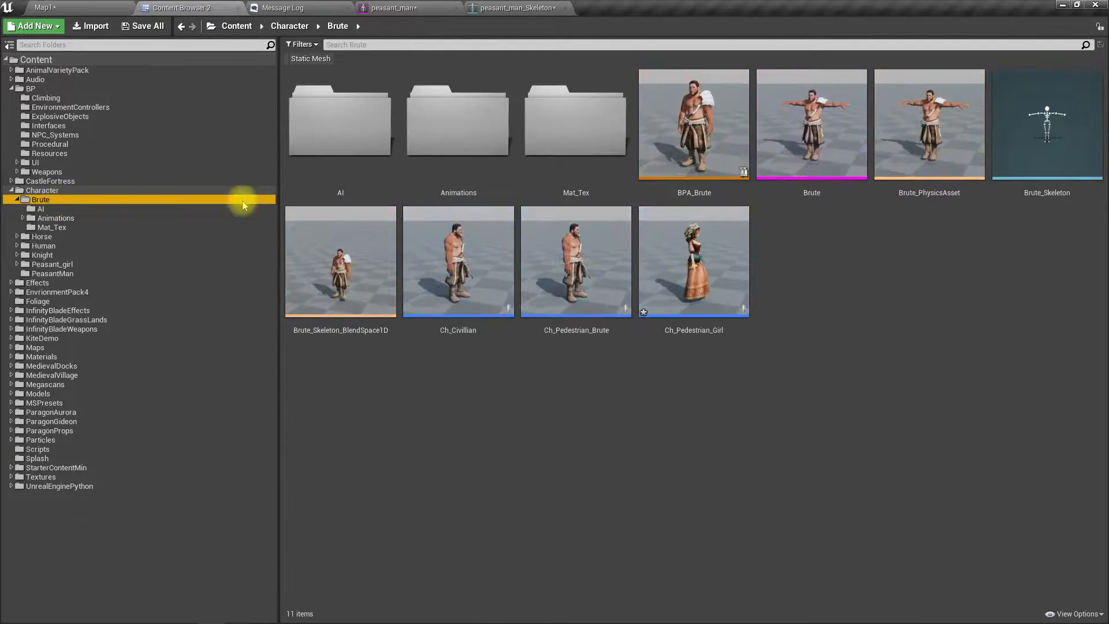
{"action": "right_click", "coordinate": [665, 128]}
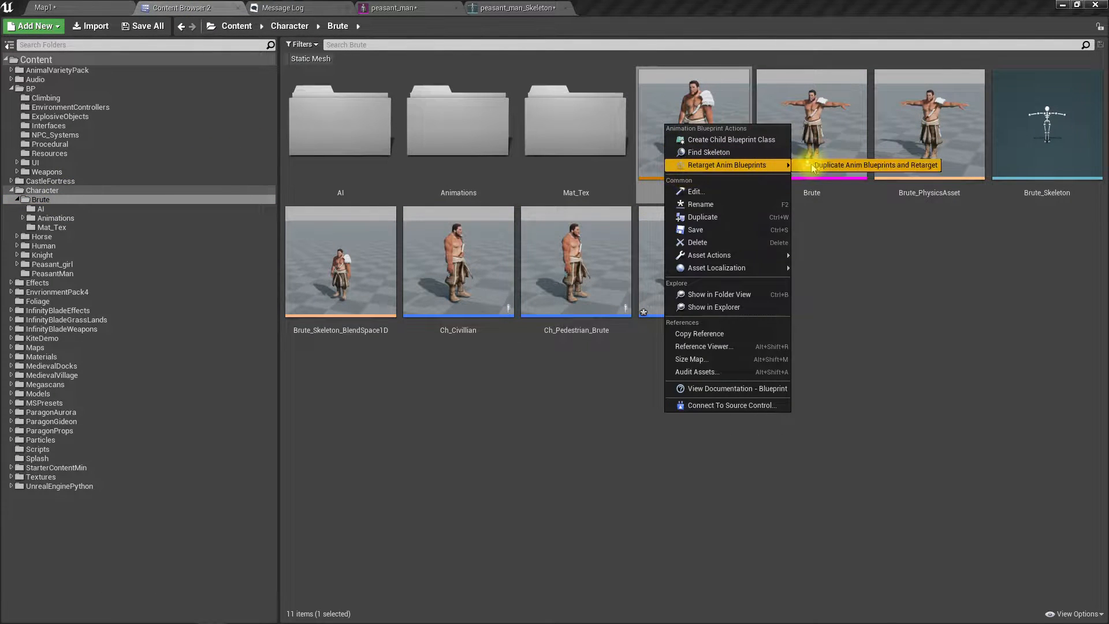
{"action": "left_click", "coordinate": [811, 166]}
{"action": "left_click", "coordinate": [328, 244]}
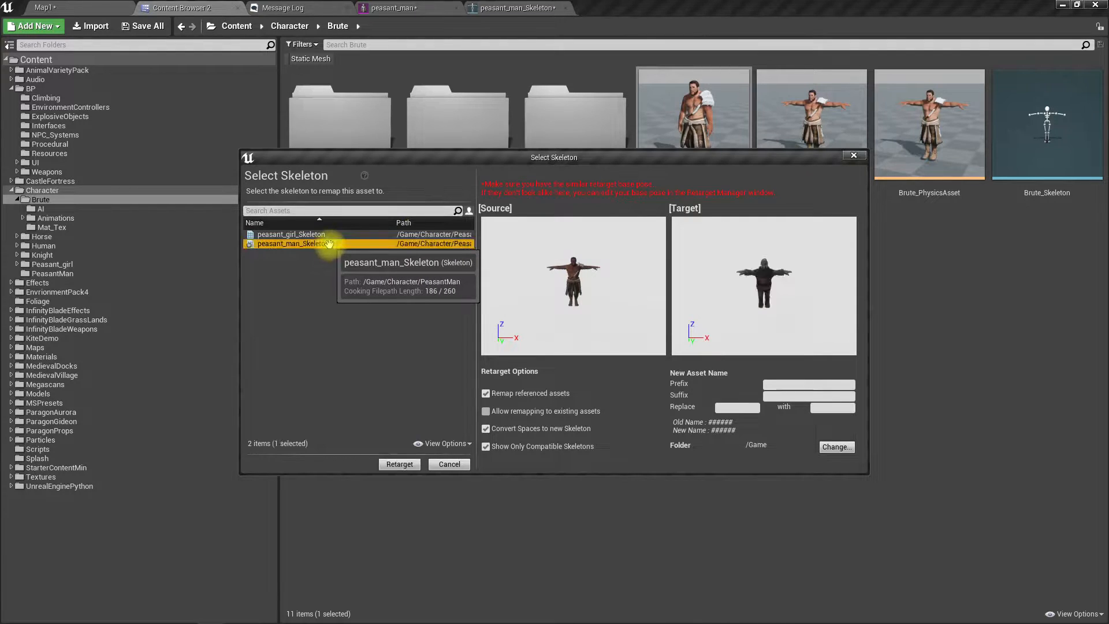
{"action": "left_click", "coordinate": [835, 447]}
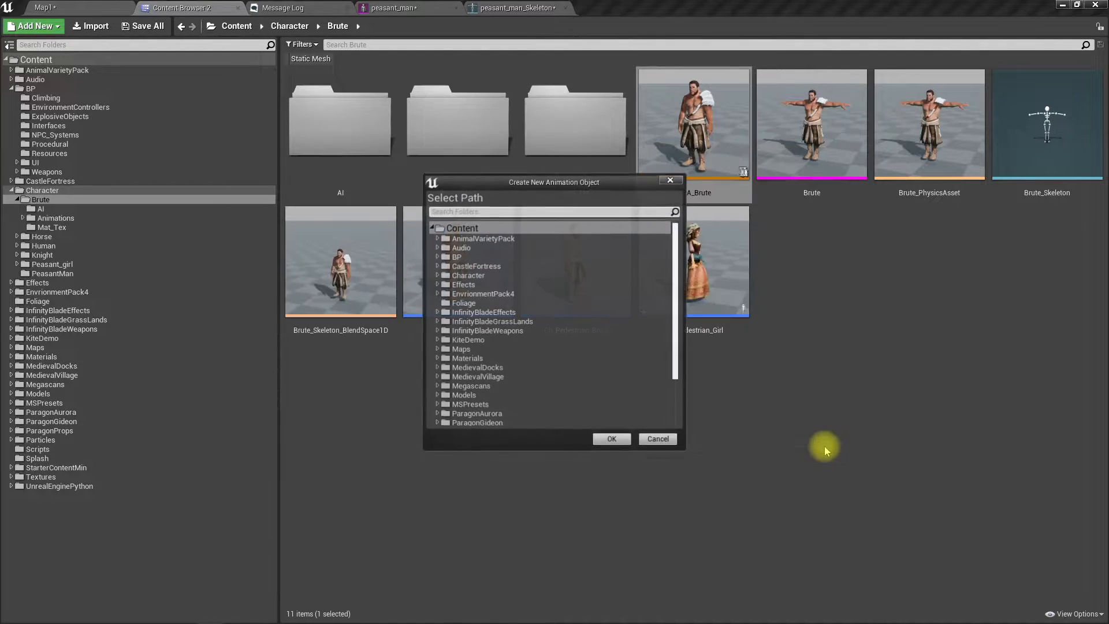
{"action": "left_click", "coordinate": [438, 276]}
{"action": "left_click", "coordinate": [477, 331]}
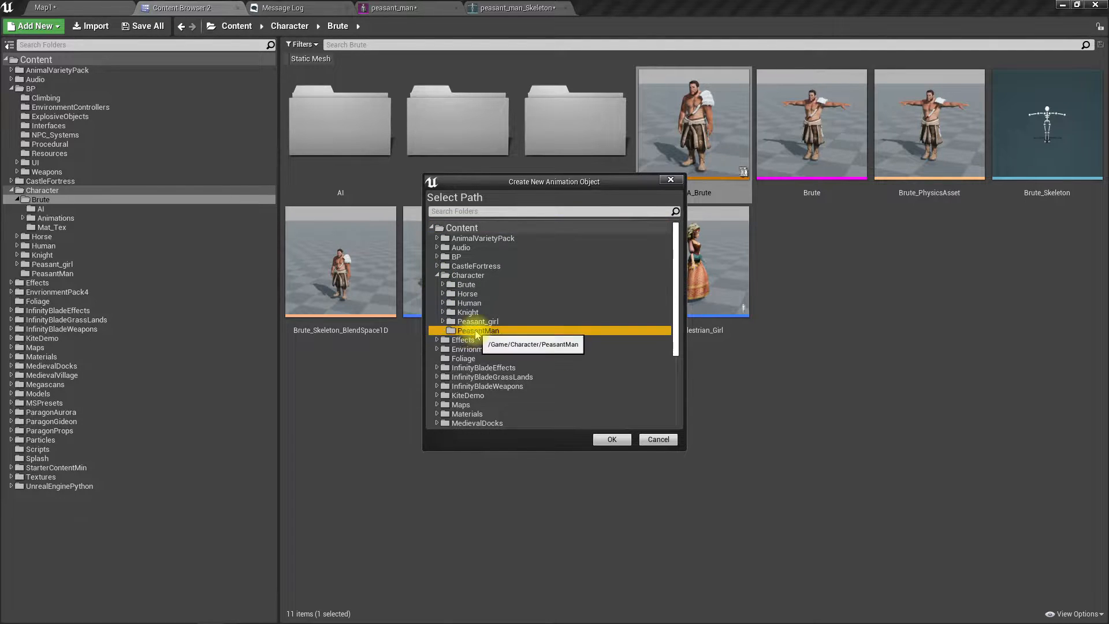
{"action": "left_click", "coordinate": [613, 440]}
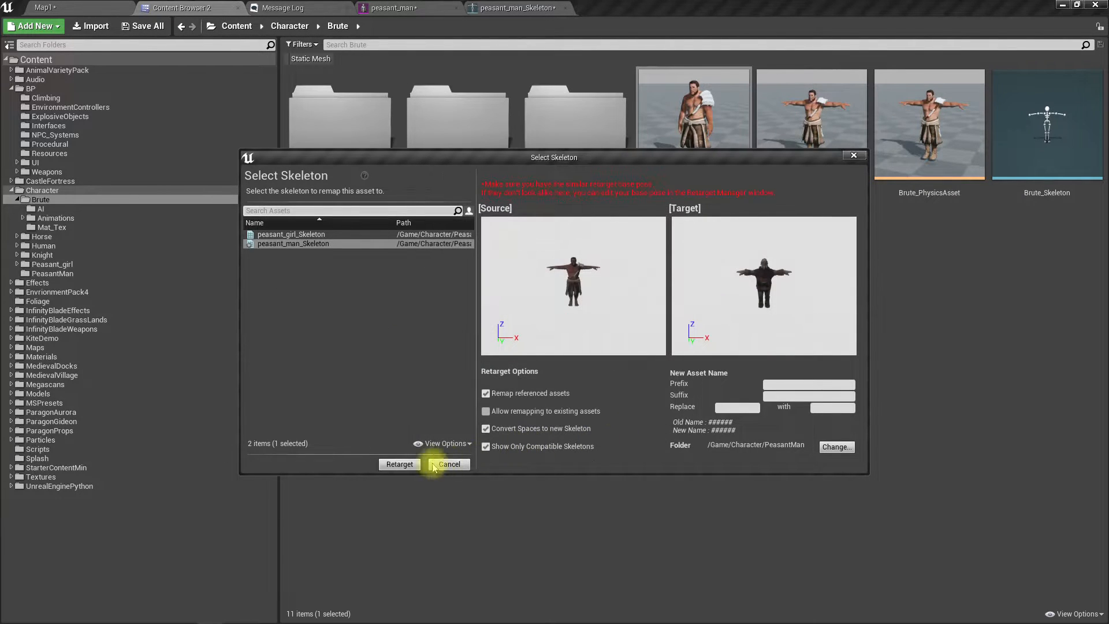
{"action": "left_click", "coordinate": [399, 465]}
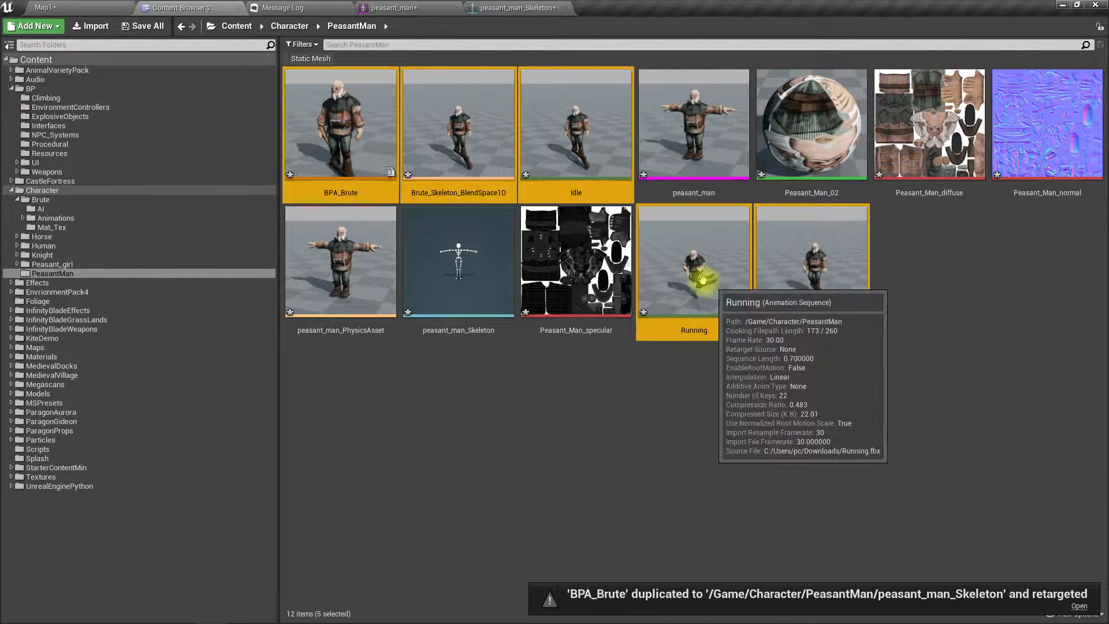
Open the retargeted Idle animation, scrub through it and examine the feet and the RightToe_End bone up close.
{"action": "double_click", "coordinate": [581, 128]}
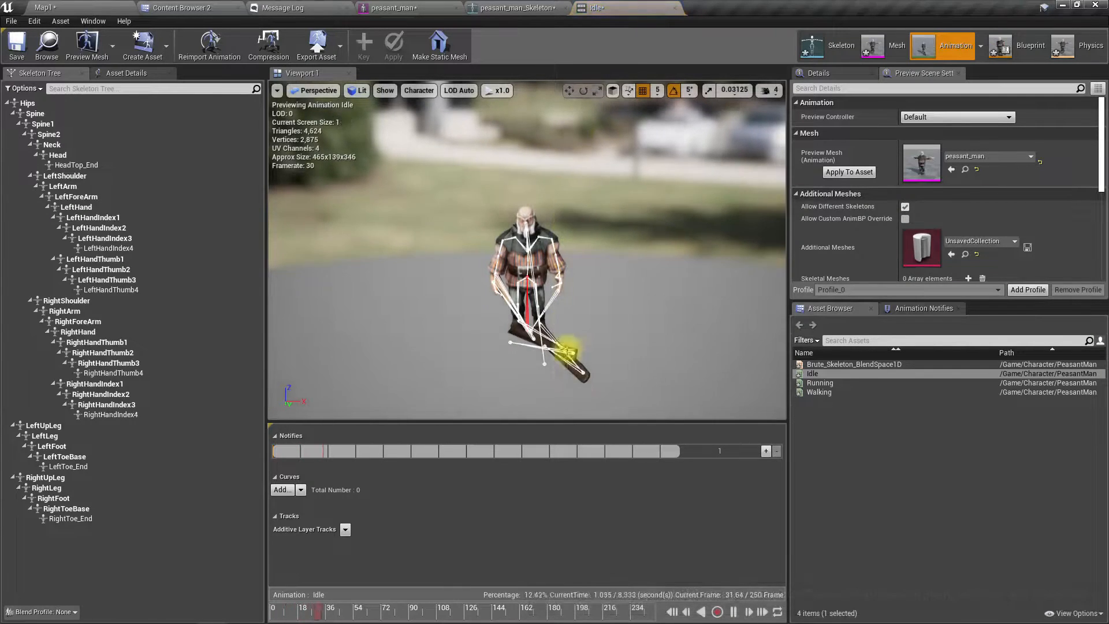
{"action": "left_click_drag", "start_coordinate": [362, 609], "coordinate": [548, 608]}
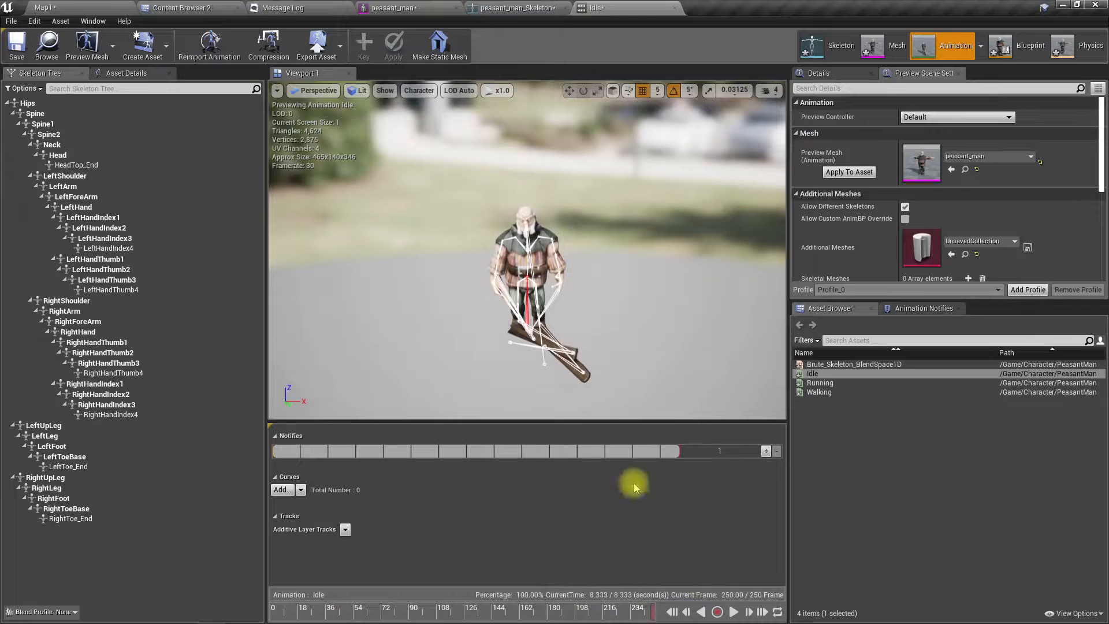
{"action": "scroll", "coordinate": [537, 336], "scroll_direction": "up", "scroll_amount": 3}
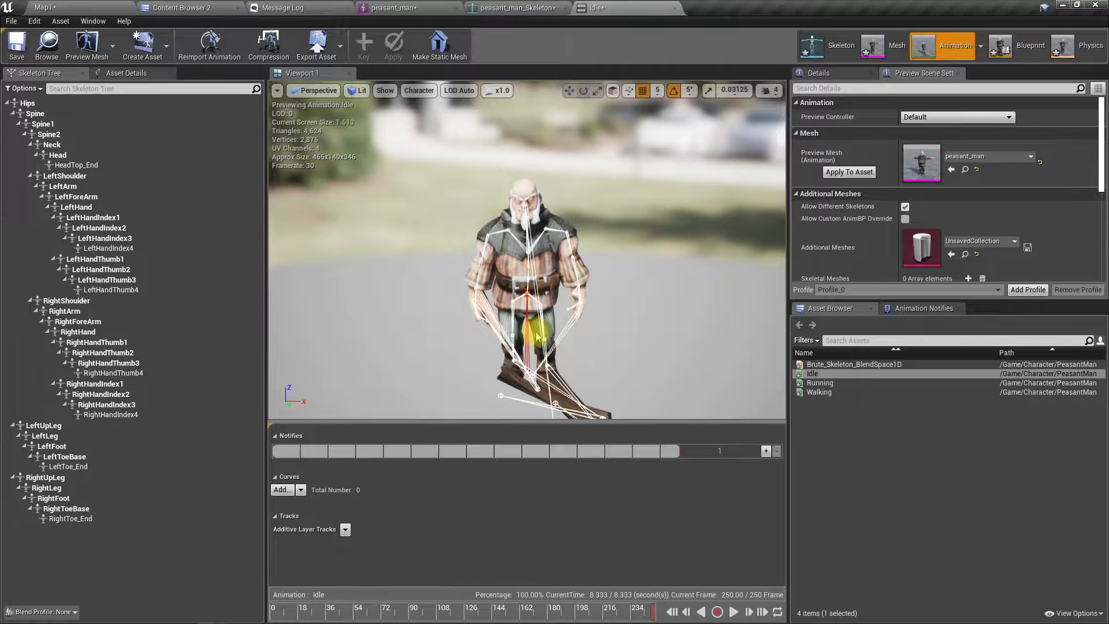
{"action": "middle_click_drag", "start_coordinate": [536, 335], "coordinate": [642, 512]}
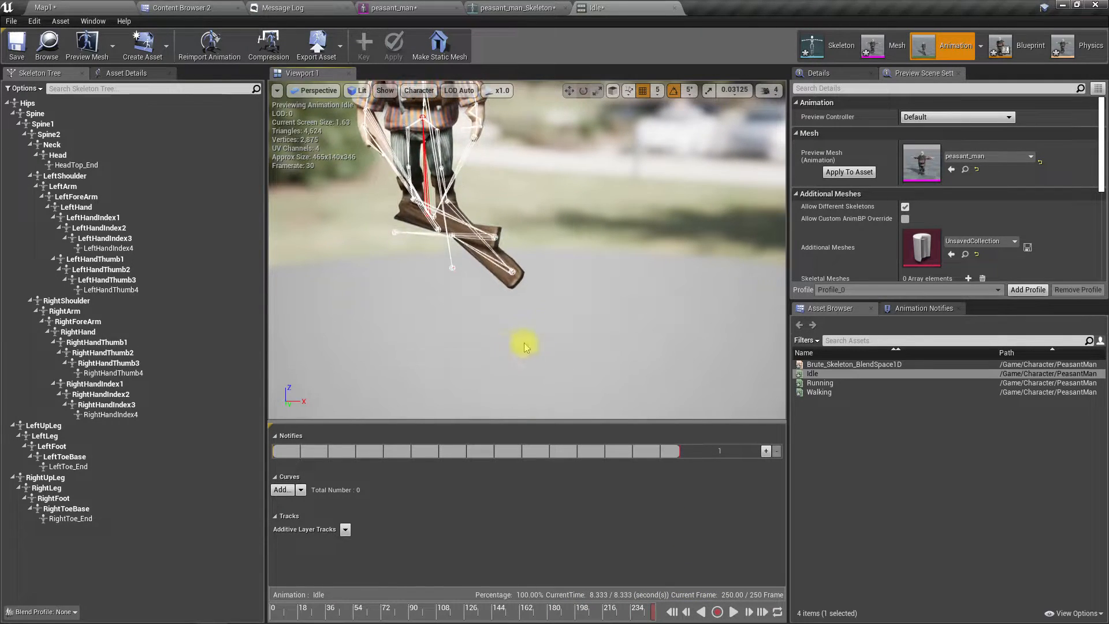
{"action": "left_click", "coordinate": [66, 519]}
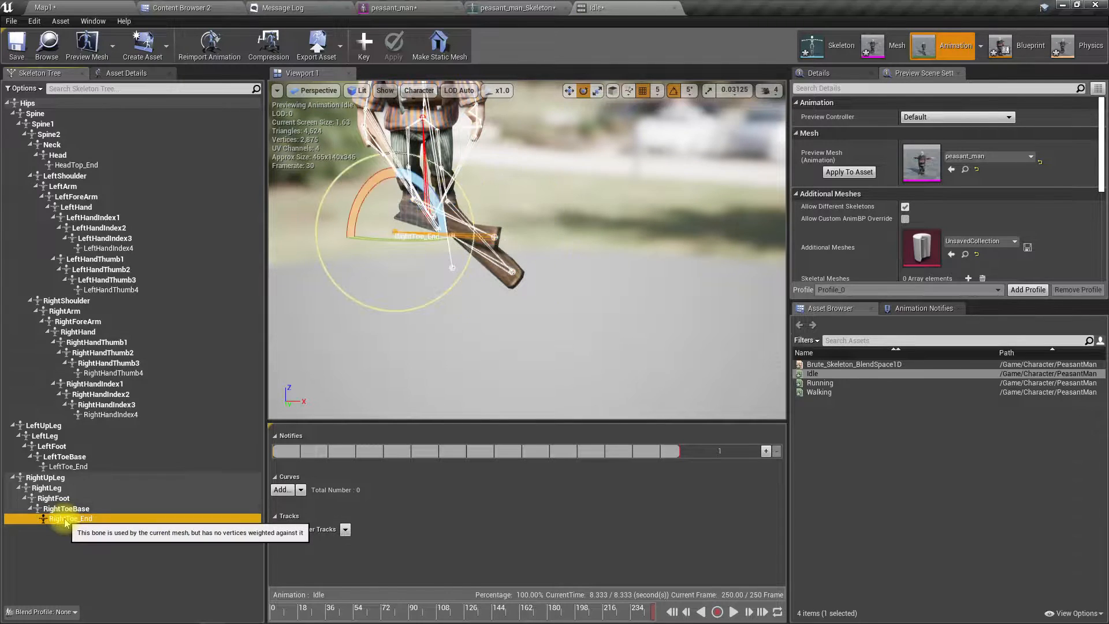
{"action": "scroll", "coordinate": [401, 287], "scroll_direction": "up", "scroll_amount": 5}
{"action": "middle_click_drag", "start_coordinate": [401, 287], "coordinate": [312, 156]}
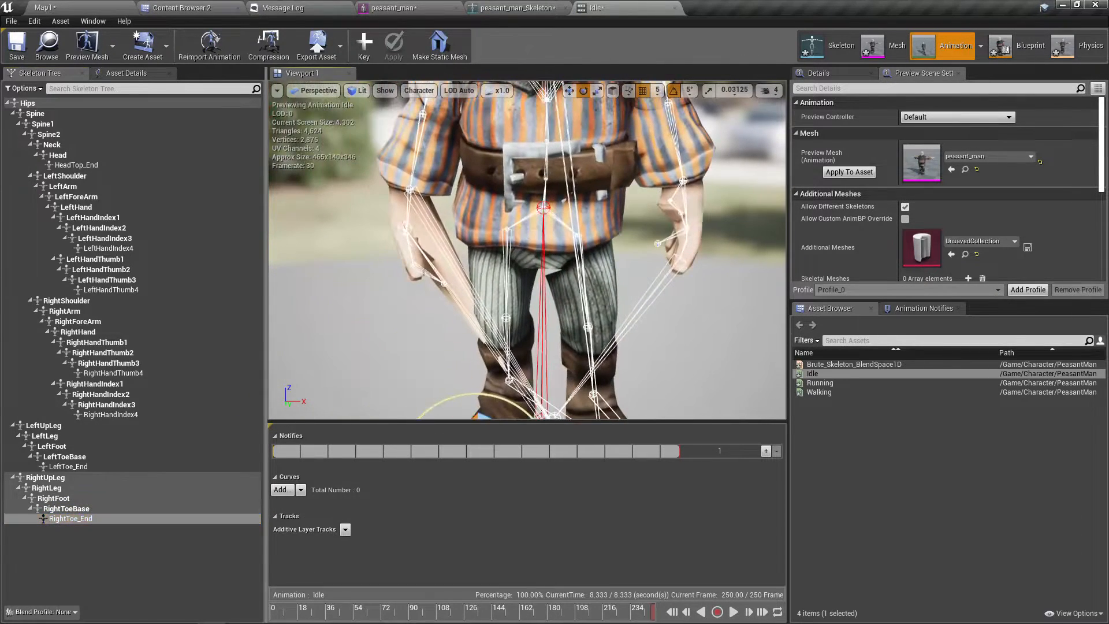
{"action": "scroll", "coordinate": [410, 268], "scroll_direction": "down", "scroll_amount": 5}
{"action": "scroll", "coordinate": [434, 265], "scroll_direction": "up", "scroll_amount": 3}
{"action": "scroll", "coordinate": [444, 257], "scroll_direction": "down", "scroll_amount": 3}
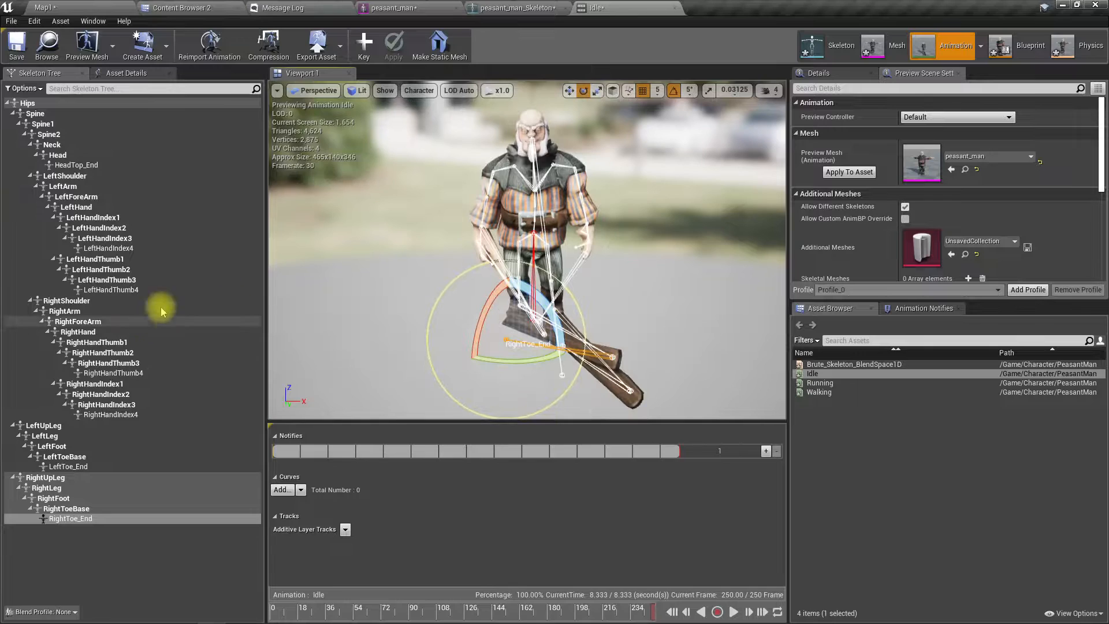
Play the retargeted Running animation and check the RightToeBase bone actions, the skeleton tree's retargeting options and the asset details.
{"action": "left_click", "coordinate": [820, 383]}
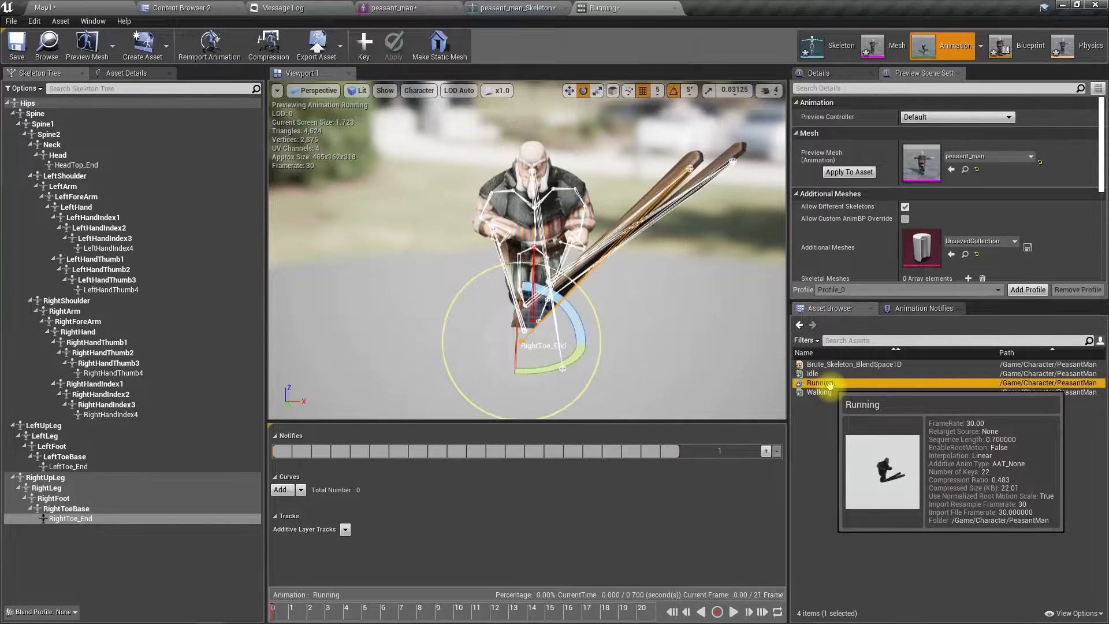
{"action": "left_click", "coordinate": [425, 542]}
{"action": "key", "text": "space"}
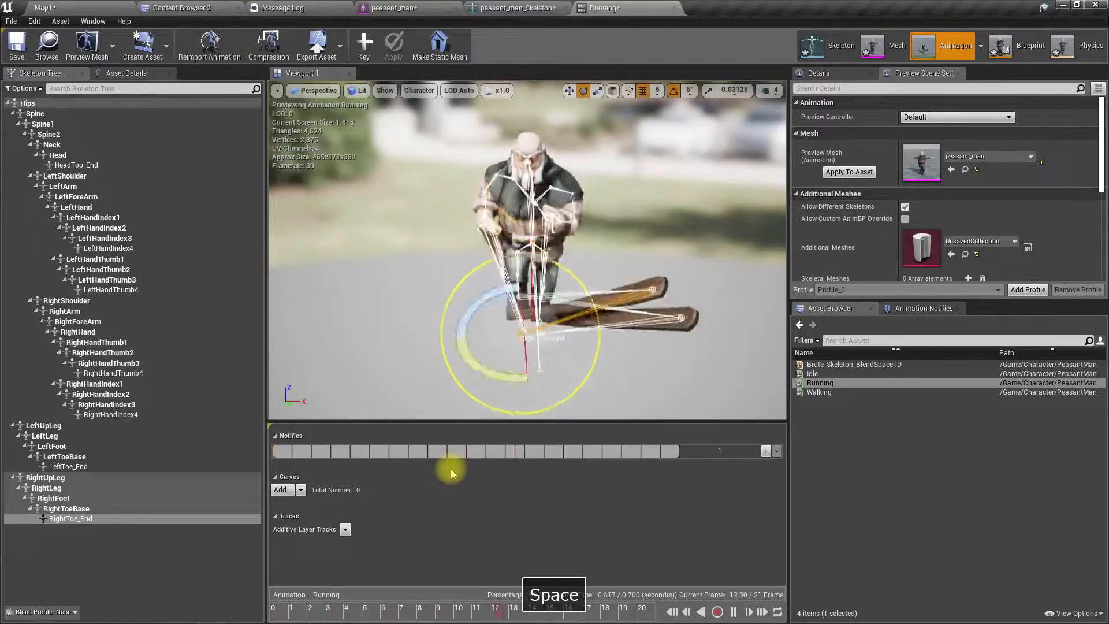
{"action": "right_click", "coordinate": [58, 509]}
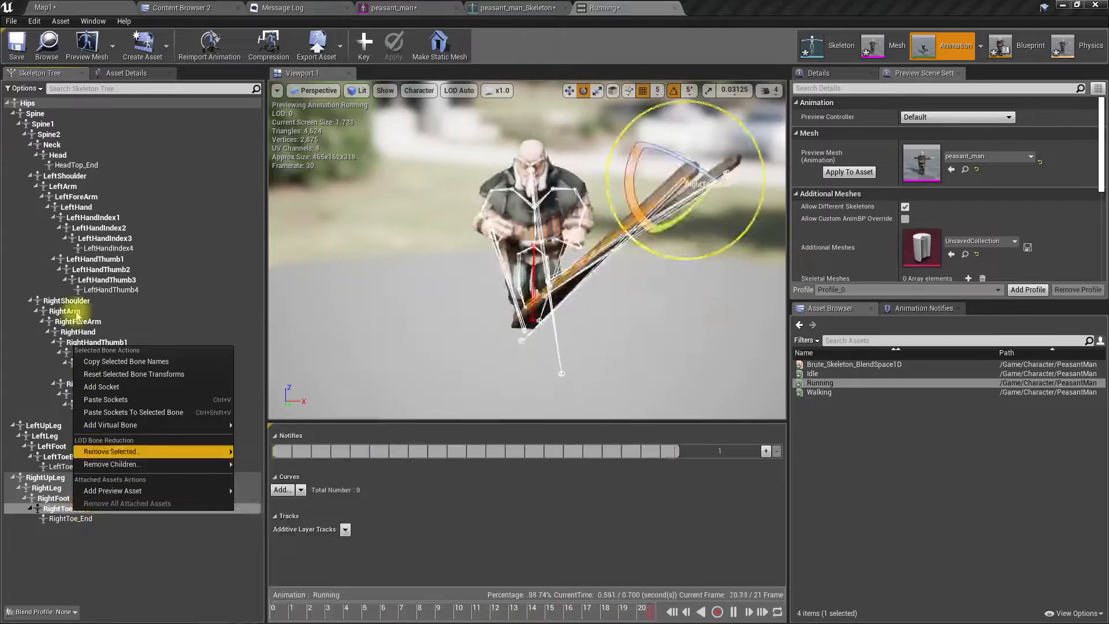
{"action": "left_click", "coordinate": [26, 89]}
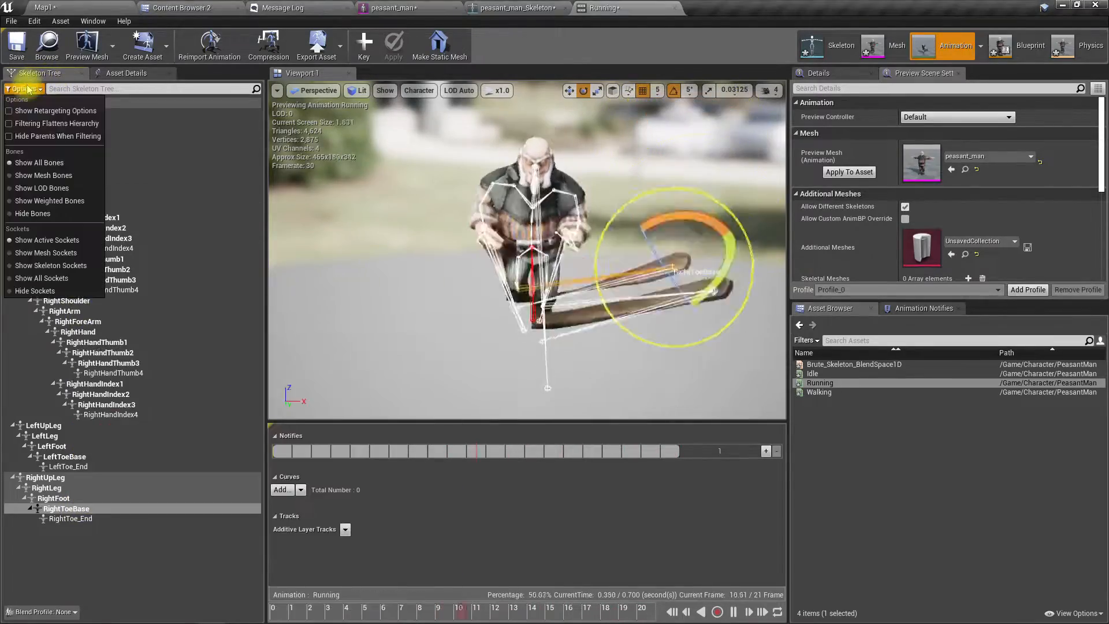
{"action": "left_click", "coordinate": [9, 111]}
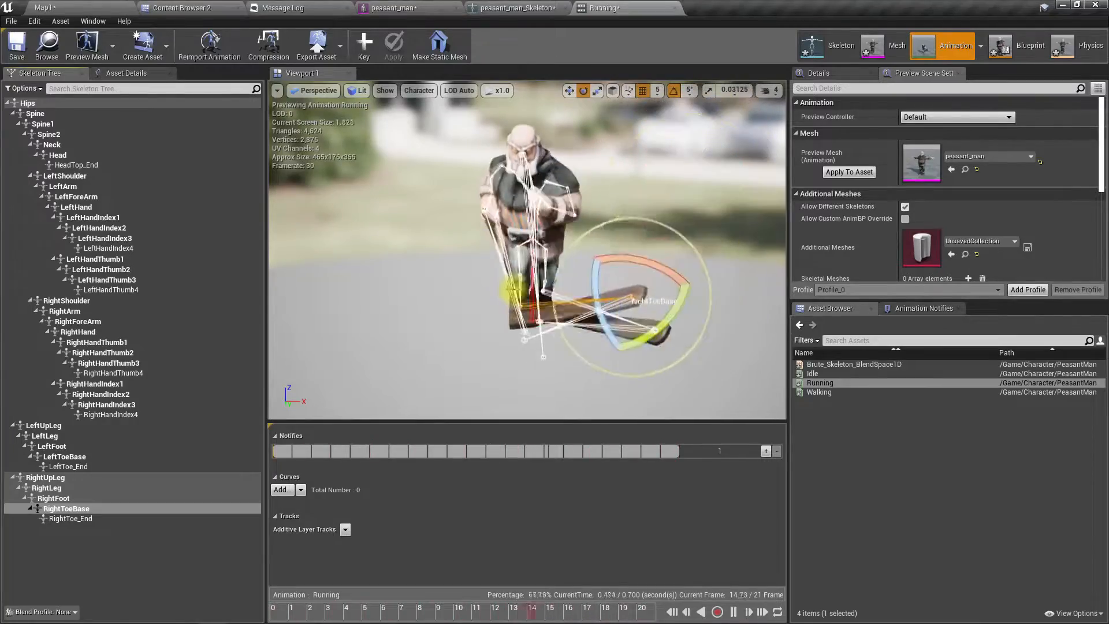
{"action": "left_click", "coordinate": [123, 73]}
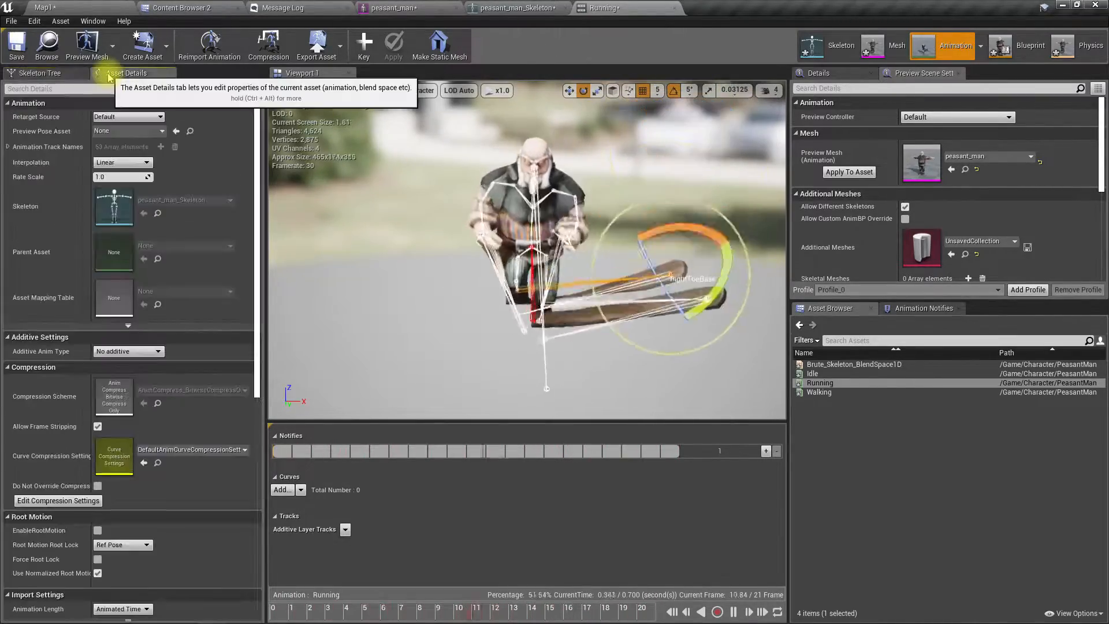
Review the base and advanced Humanoid rig bone mappings of peasant_man_Skeleton, then return to the PeasantMan folder.
{"action": "left_click", "coordinate": [814, 49]}
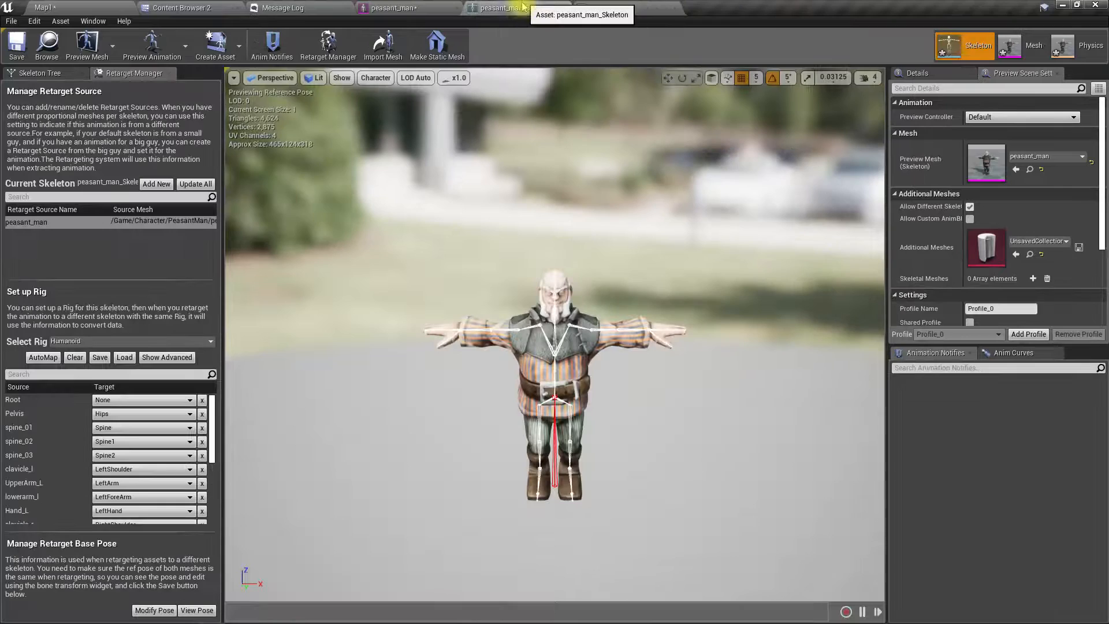
{"action": "scroll", "coordinate": [127, 465], "scroll_direction": "down", "scroll_amount": 5}
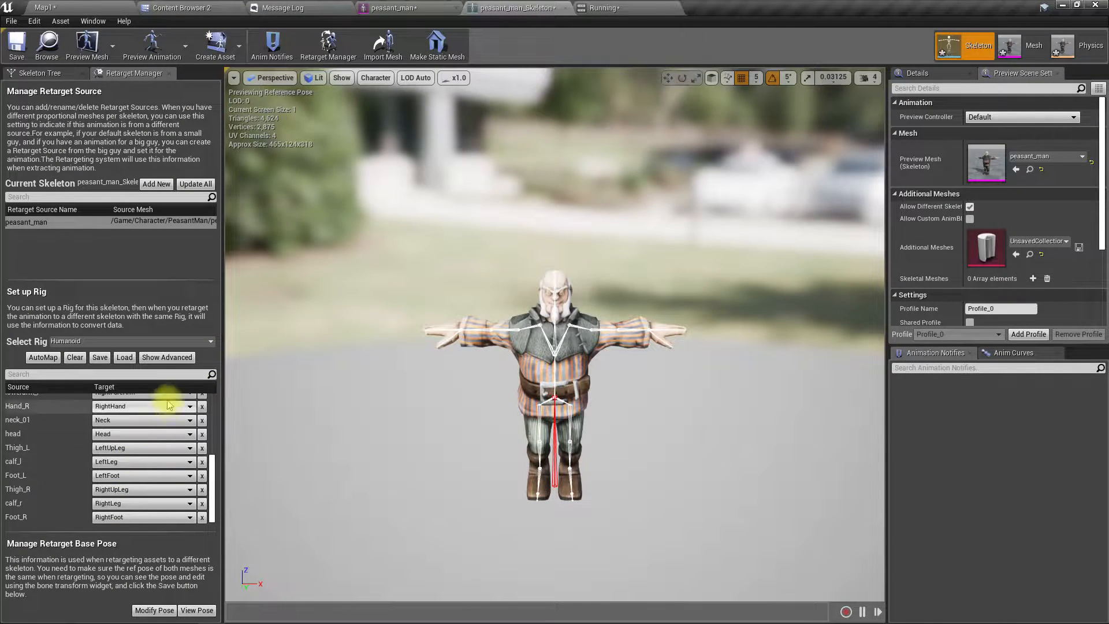
{"action": "left_click", "coordinate": [165, 357]}
{"action": "scroll", "coordinate": [127, 453], "scroll_direction": "down", "scroll_amount": 2}
{"action": "scroll", "coordinate": [127, 450], "scroll_direction": "up", "scroll_amount": 4}
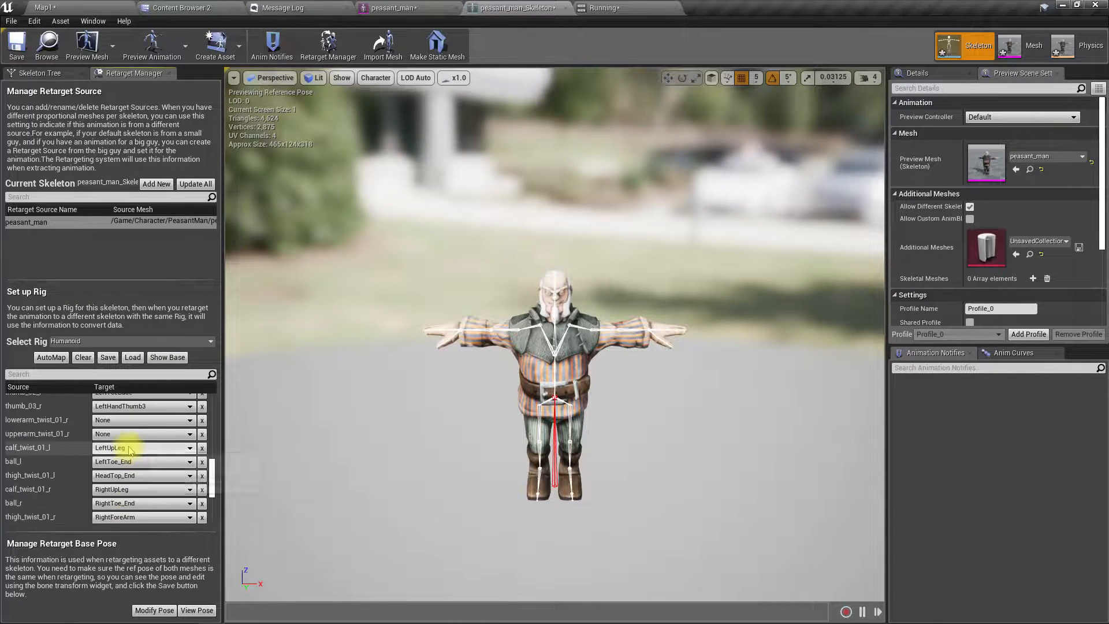
{"action": "scroll", "coordinate": [133, 446], "scroll_direction": "down", "scroll_amount": 4}
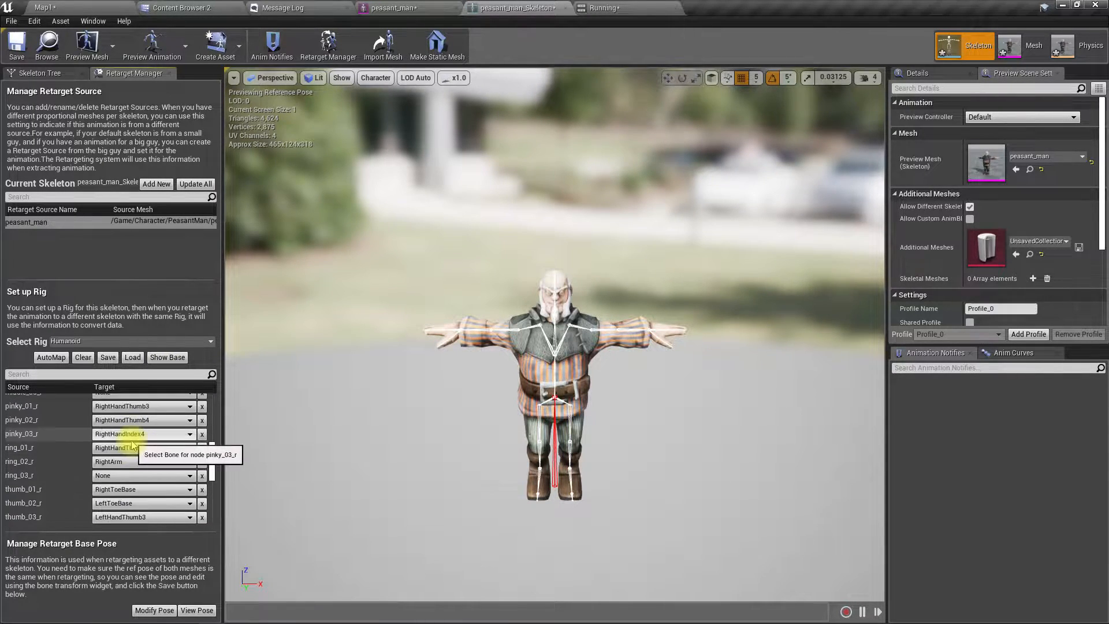
{"action": "scroll", "coordinate": [132, 445], "scroll_direction": "down", "scroll_amount": 3}
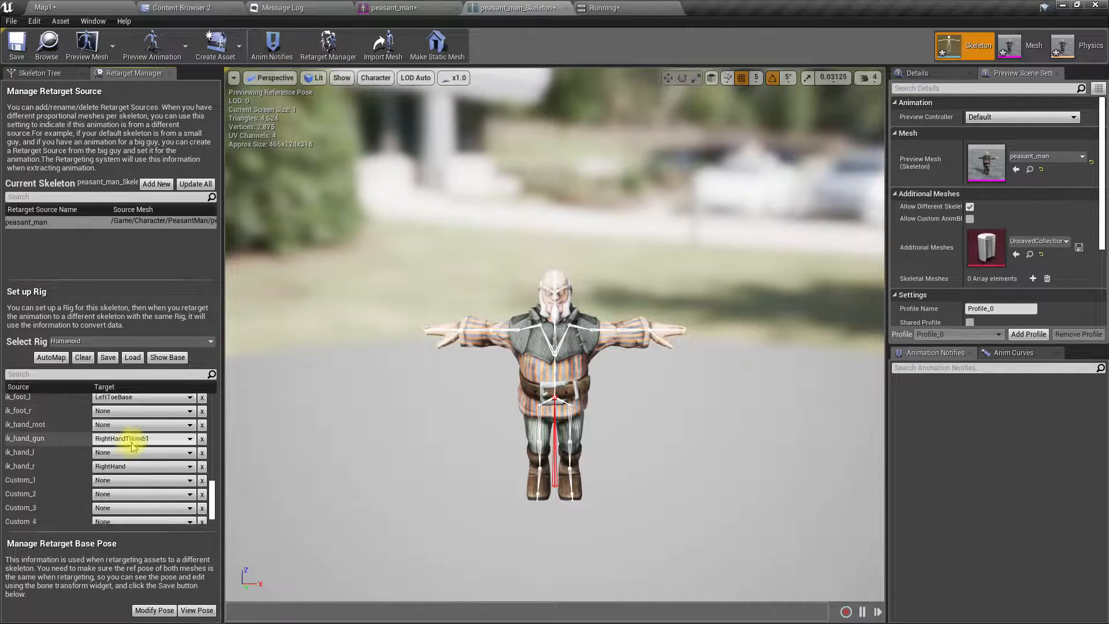
{"action": "scroll", "coordinate": [133, 447], "scroll_direction": "down", "scroll_amount": 1}
{"action": "scroll", "coordinate": [133, 446], "scroll_direction": "up", "scroll_amount": 3}
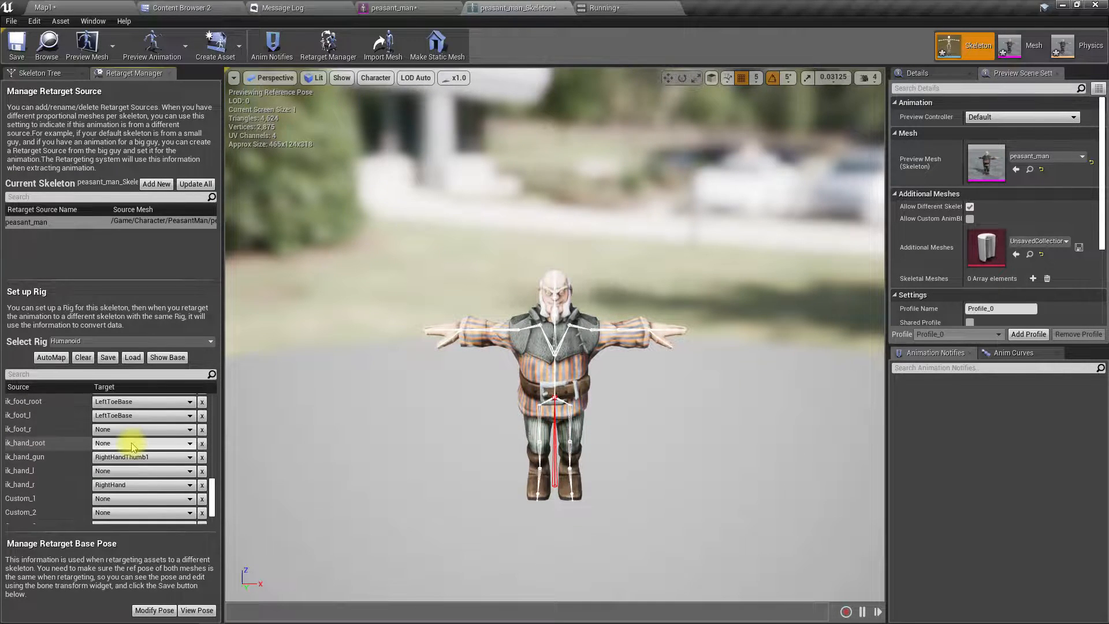
{"action": "scroll", "coordinate": [133, 445], "scroll_direction": "up", "scroll_amount": 1}
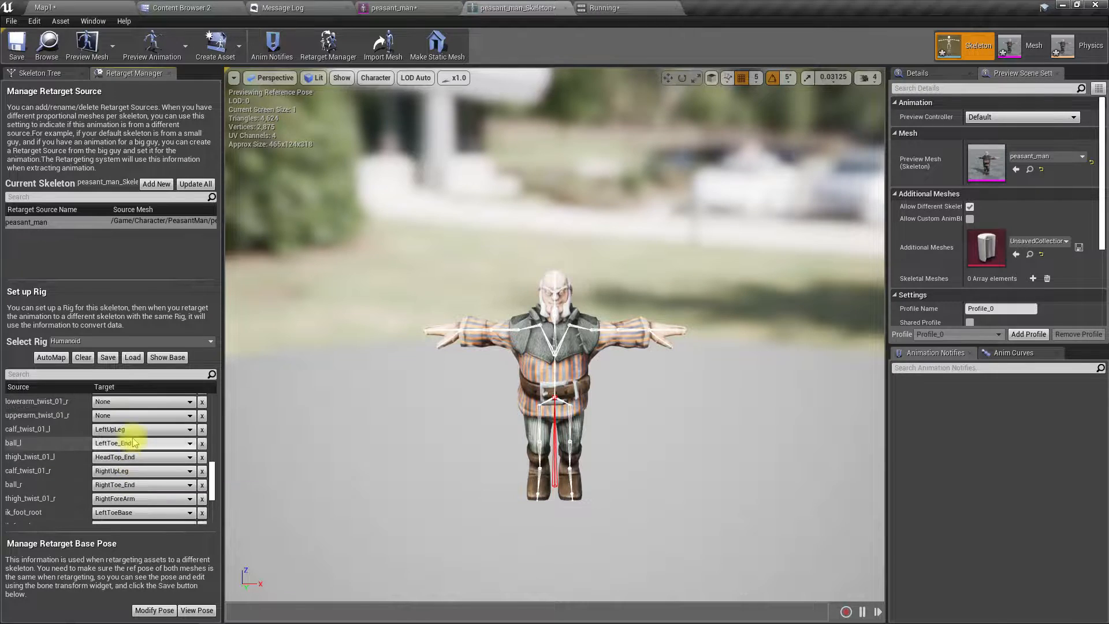
{"action": "scroll", "coordinate": [134, 442], "scroll_direction": "up", "scroll_amount": 1}
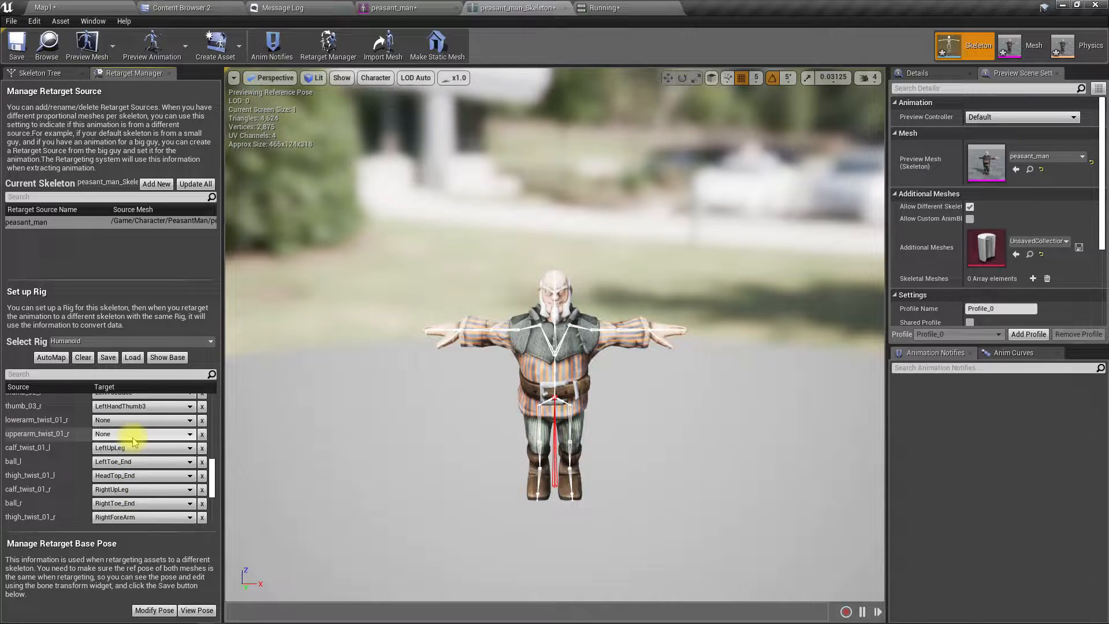
{"action": "scroll", "coordinate": [133, 442], "scroll_direction": "up", "scroll_amount": 2}
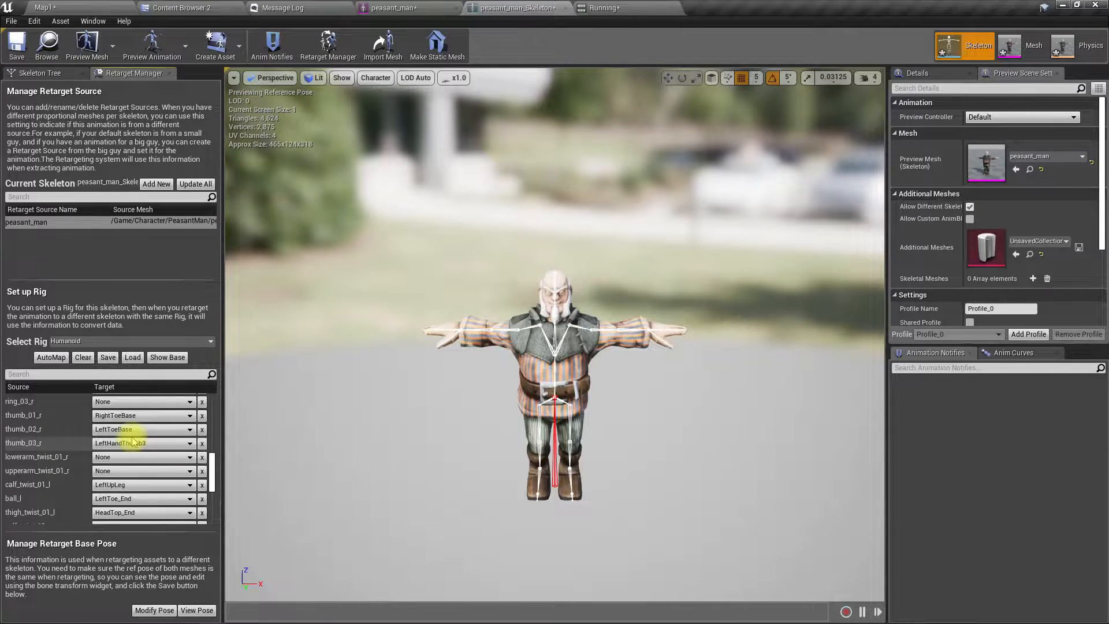
{"action": "scroll", "coordinate": [133, 442], "scroll_direction": "down", "scroll_amount": 1}
{"action": "scroll", "coordinate": [133, 441], "scroll_direction": "down", "scroll_amount": 1}
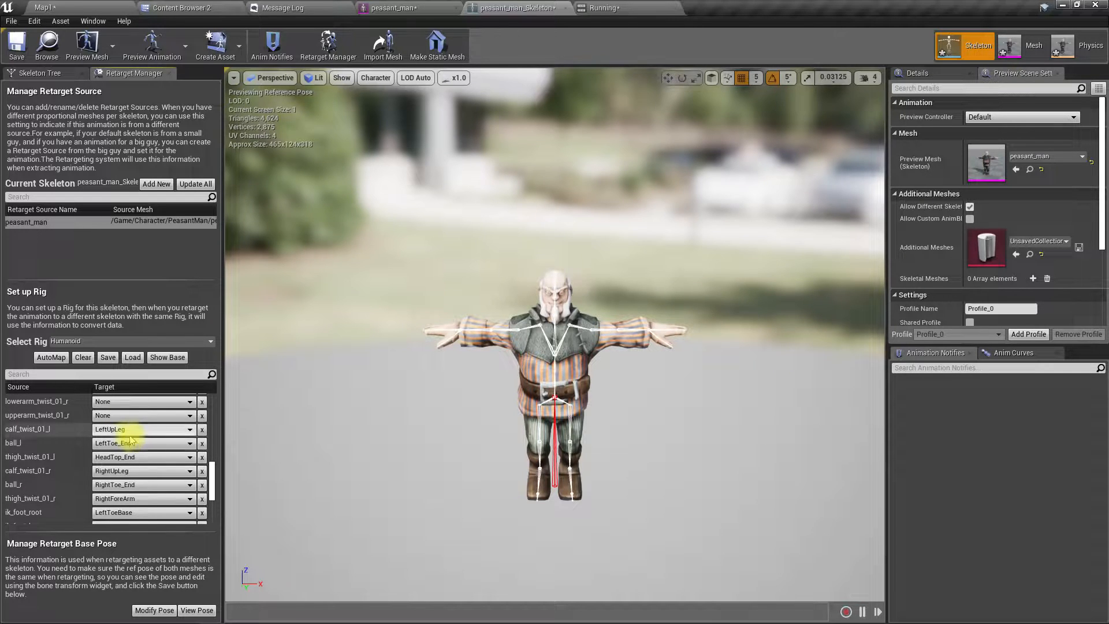
{"action": "scroll", "coordinate": [142, 477], "scroll_direction": "down", "scroll_amount": 1}
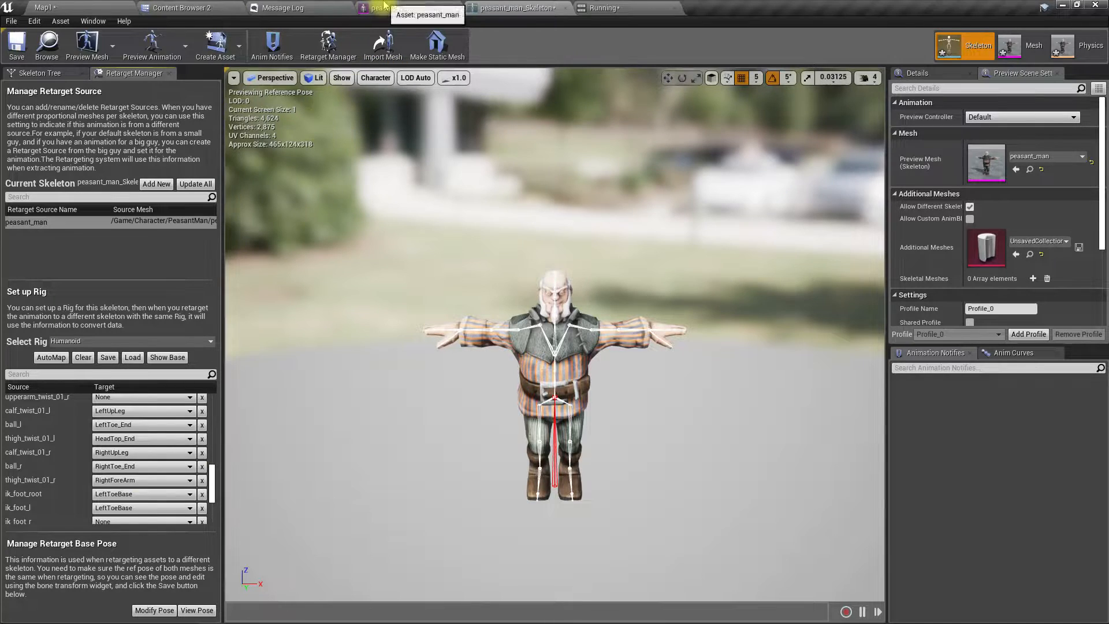
{"action": "left_click", "coordinate": [199, 6]}
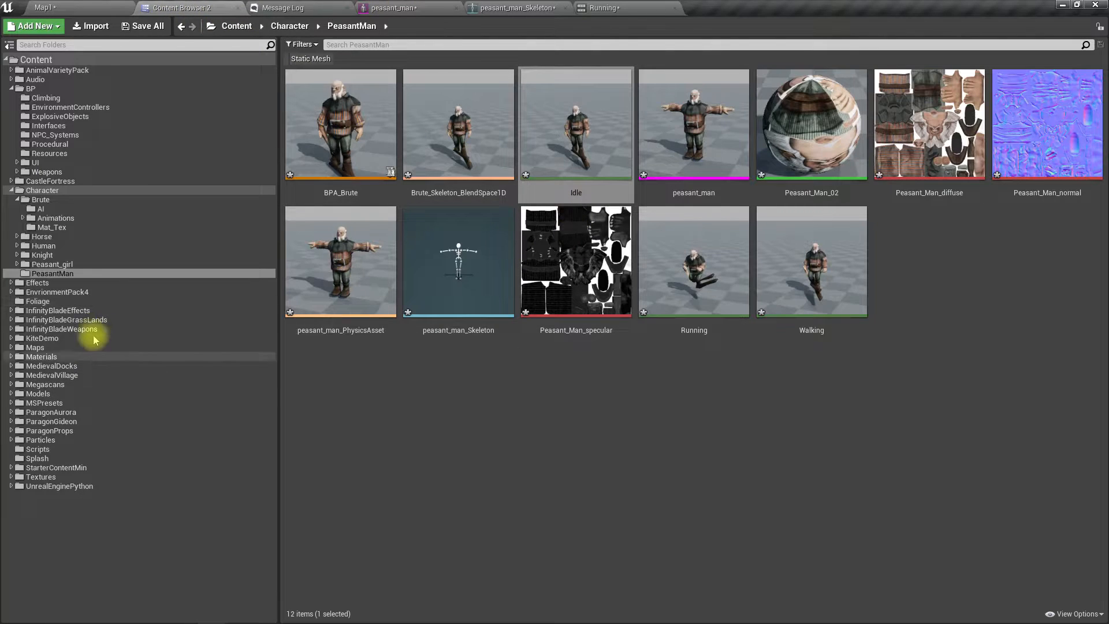
Open Brute_Skeleton from the Brute folder and review its base Humanoid rig bone mappings.
{"action": "left_click", "coordinate": [40, 200]}
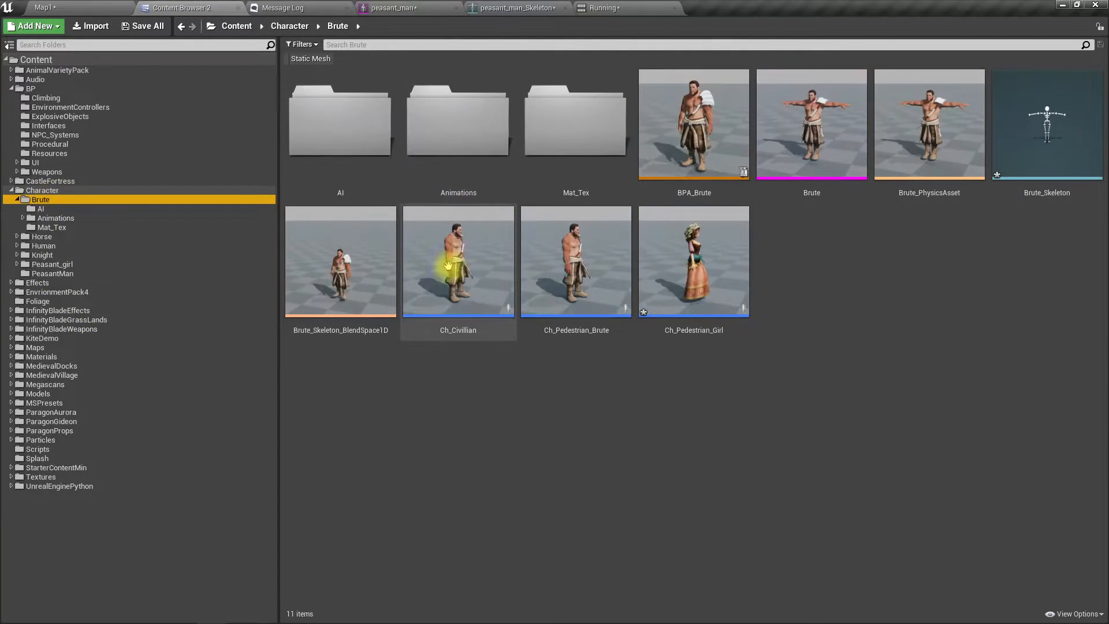
{"action": "left_click", "coordinate": [1016, 128]}
{"action": "double_click", "coordinate": [1016, 128]}
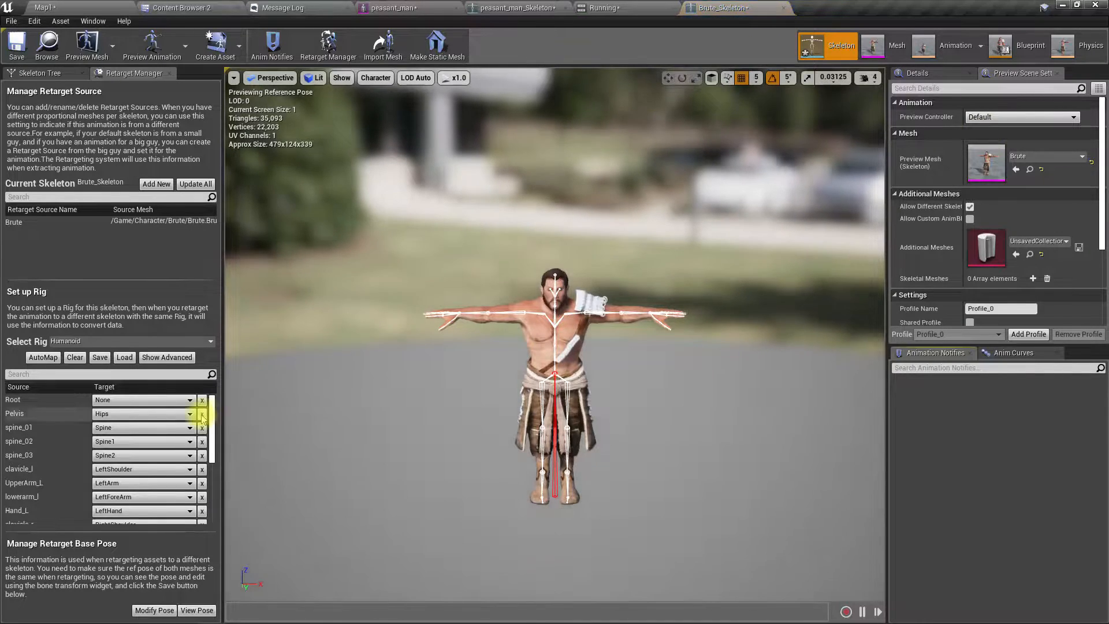
{"action": "scroll", "coordinate": [149, 446], "scroll_direction": "down", "scroll_amount": 6}
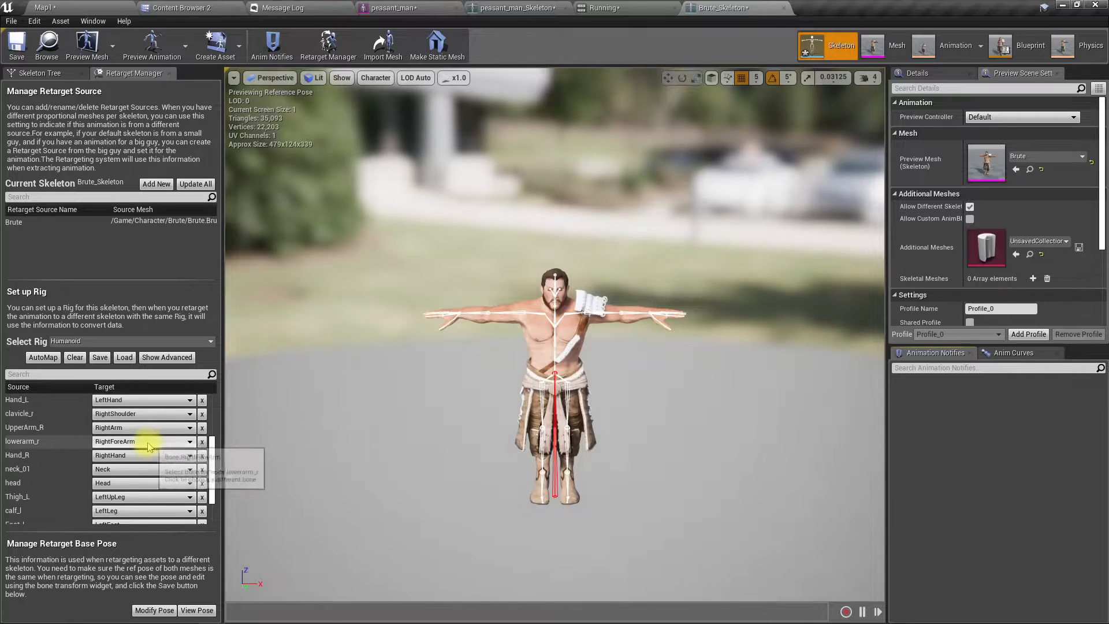
{"action": "scroll", "coordinate": [152, 453], "scroll_direction": "up", "scroll_amount": 1}
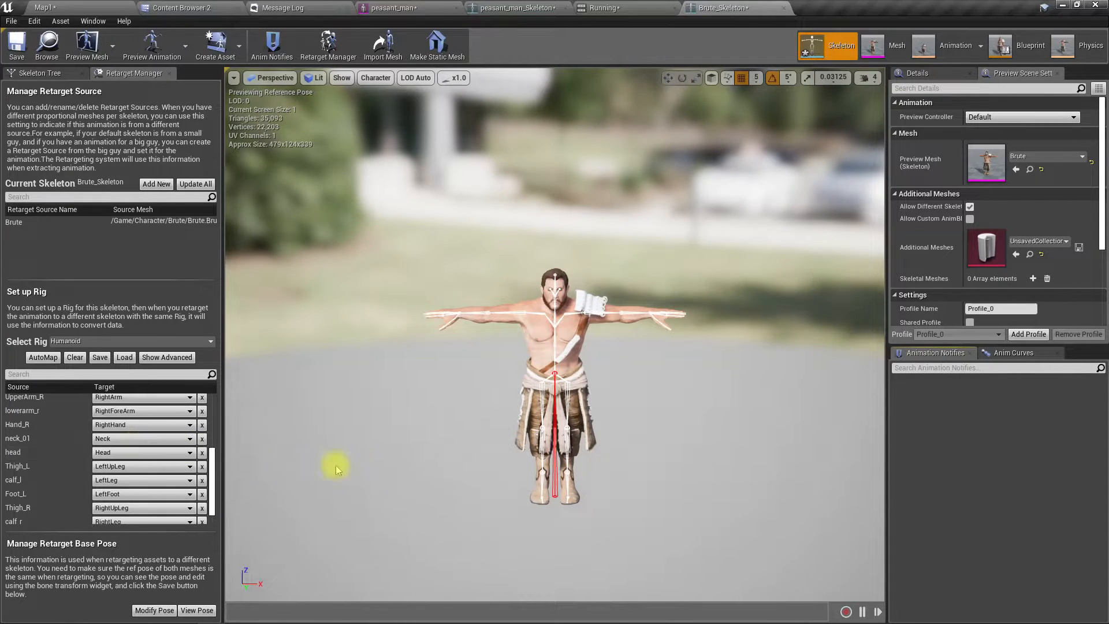
Examine the Brute's RightFoot and RightToe_End bones up close and recheck the base rig mappings for matching entries.
{"action": "left_click", "coordinate": [539, 495]}
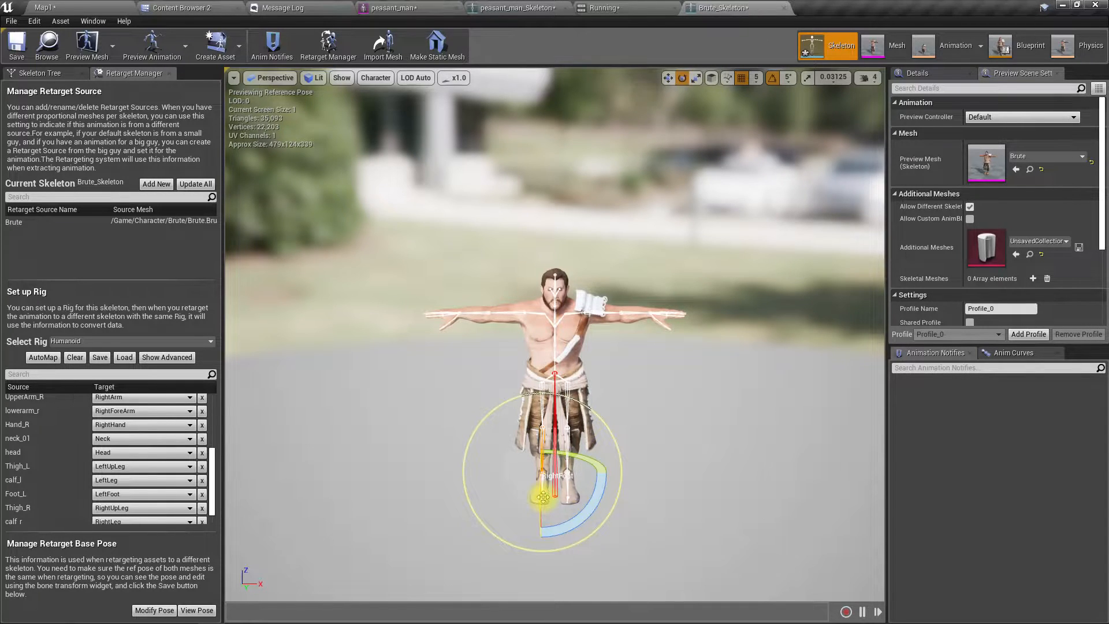
{"action": "key", "text": "f"}
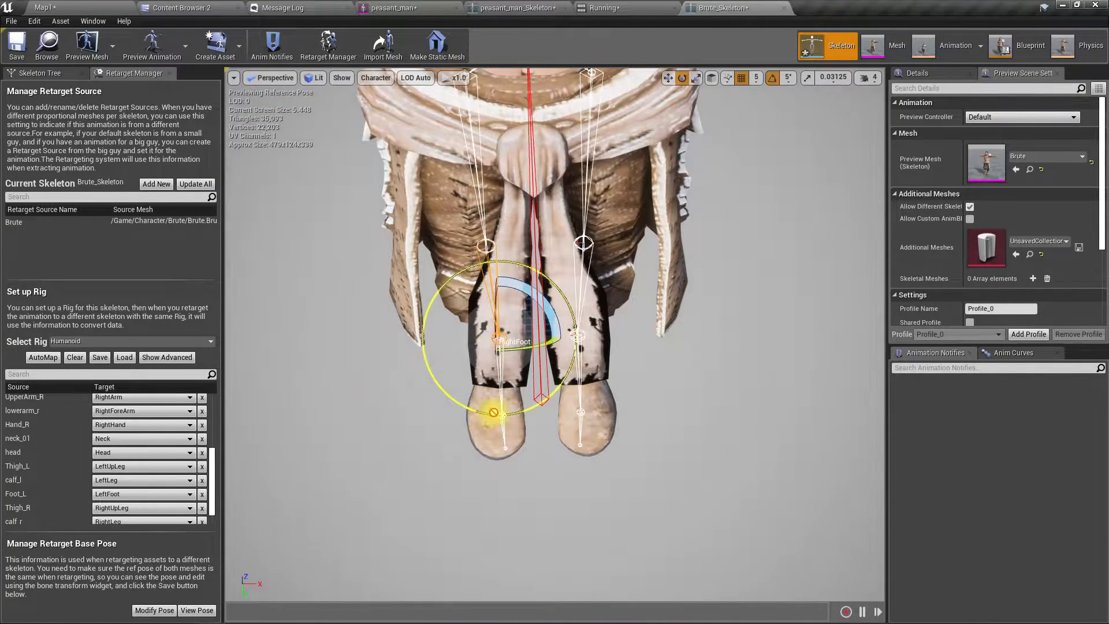
{"action": "left_click", "coordinate": [504, 424]}
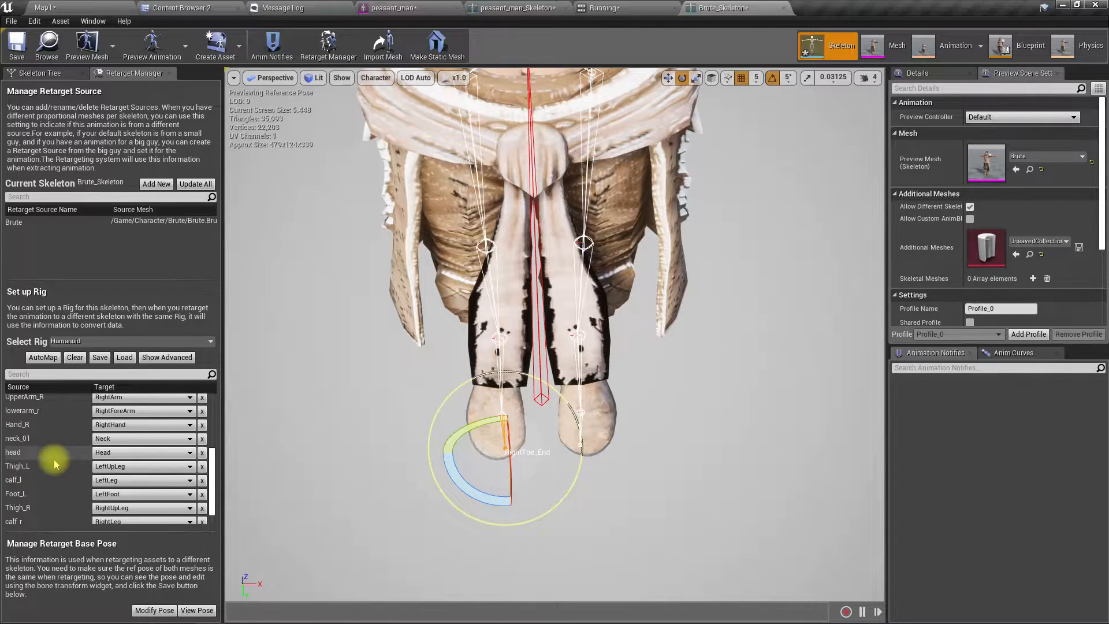
{"action": "scroll", "coordinate": [55, 464], "scroll_direction": "down", "scroll_amount": 1}
{"action": "scroll", "coordinate": [55, 459], "scroll_direction": "up", "scroll_amount": 5}
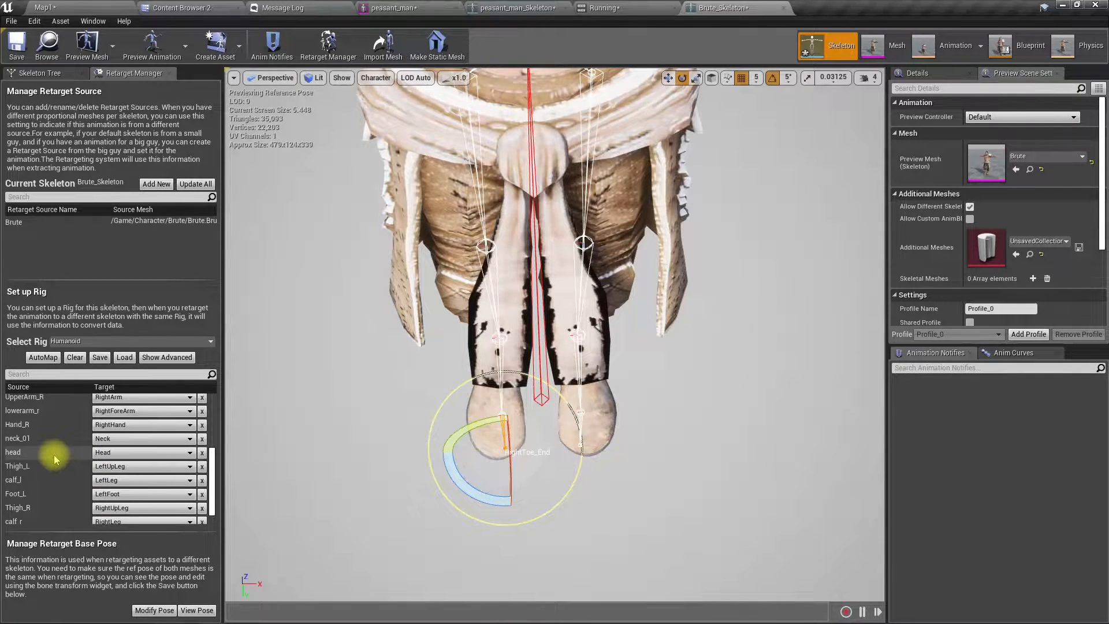
{"action": "scroll", "coordinate": [55, 458], "scroll_direction": "up", "scroll_amount": 4}
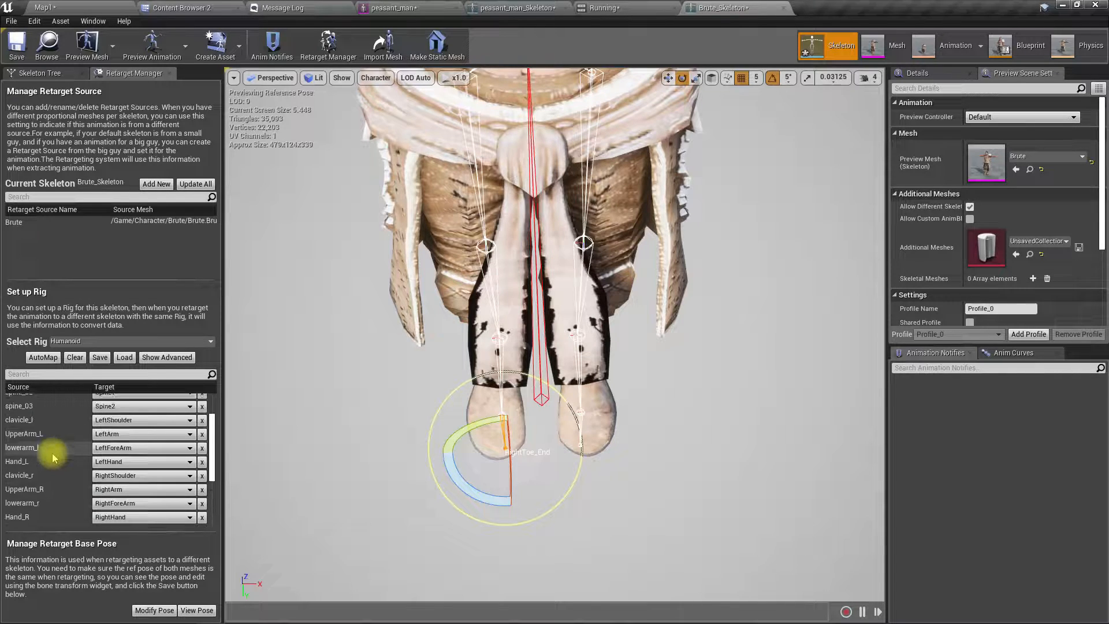
{"action": "scroll", "coordinate": [53, 457], "scroll_direction": "down", "scroll_amount": 2}
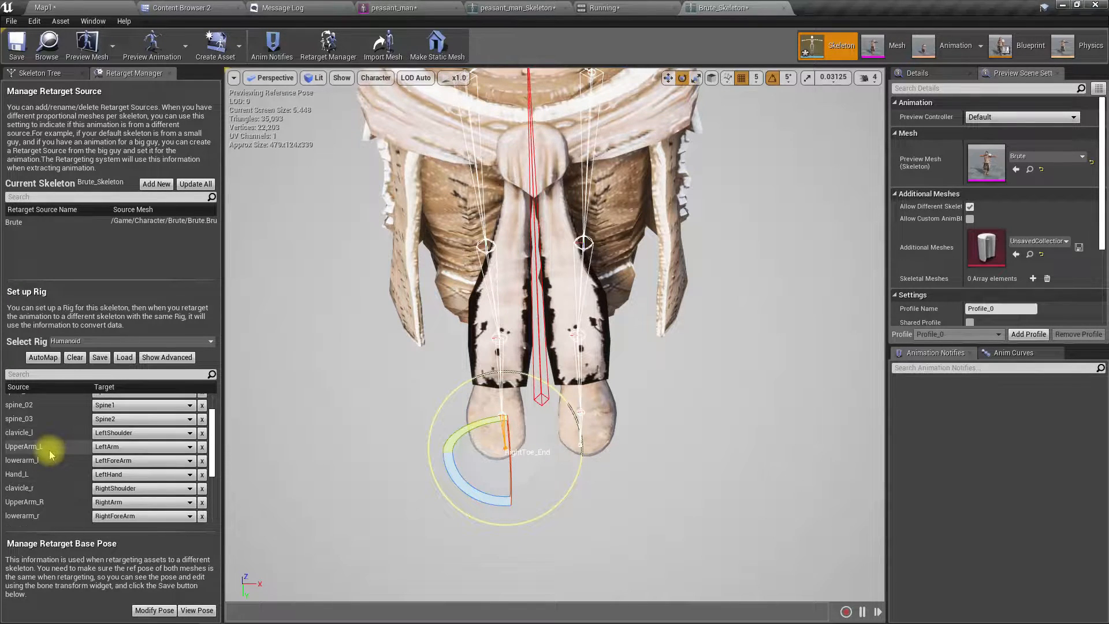
Review Brute_Skeleton's advanced Humanoid mappings for the ball and IK foot bones and compare them with peasant_man_Skeleton's.
{"action": "left_click", "coordinate": [154, 359]}
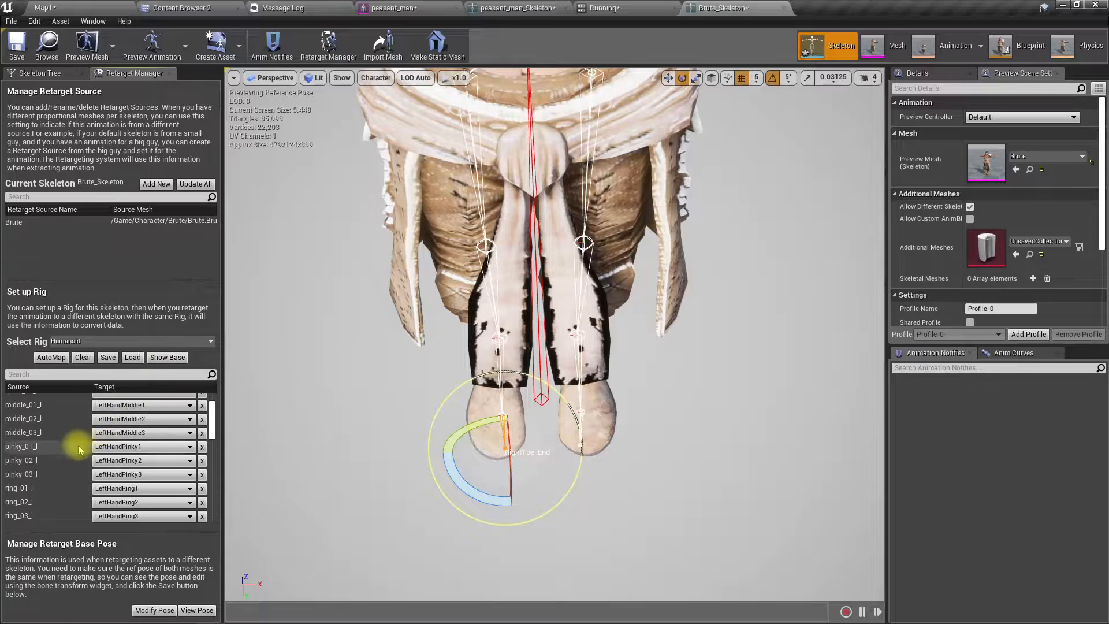
{"action": "scroll", "coordinate": [47, 457], "scroll_direction": "down", "scroll_amount": 15}
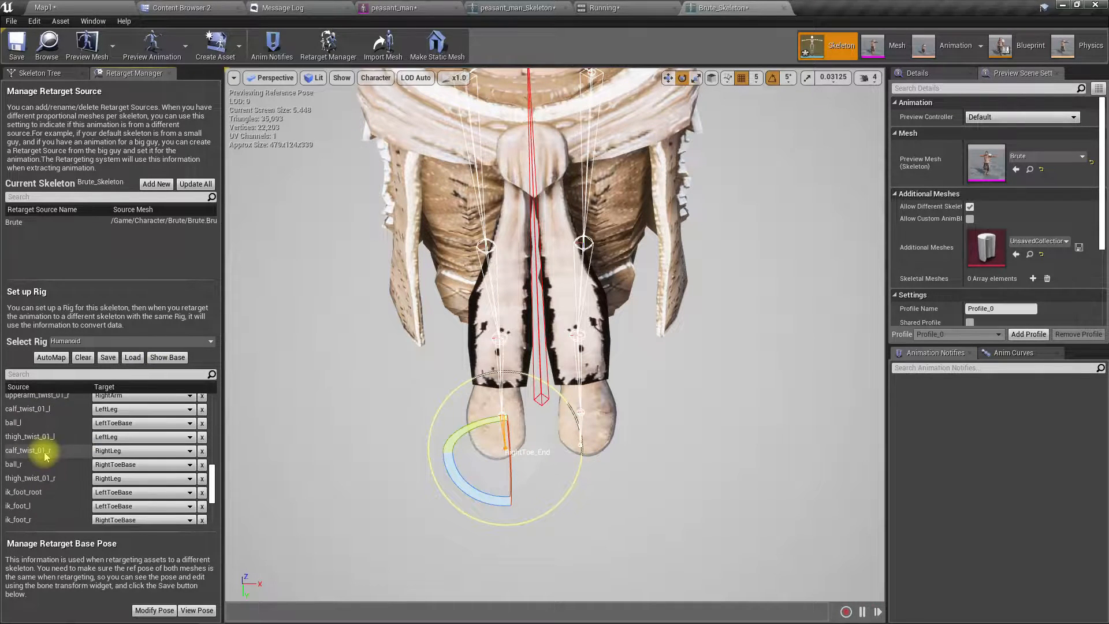
{"action": "scroll", "coordinate": [46, 457], "scroll_direction": "down", "scroll_amount": 2}
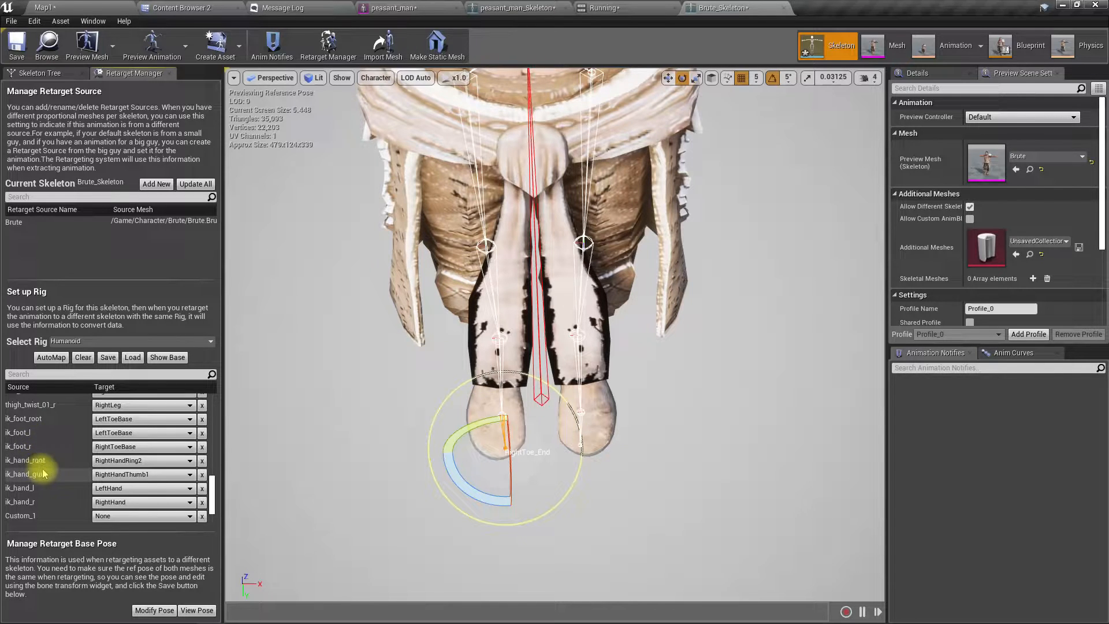
{"action": "scroll", "coordinate": [44, 473], "scroll_direction": "down", "scroll_amount": 2}
{"action": "scroll", "coordinate": [44, 473], "scroll_direction": "up", "scroll_amount": 2}
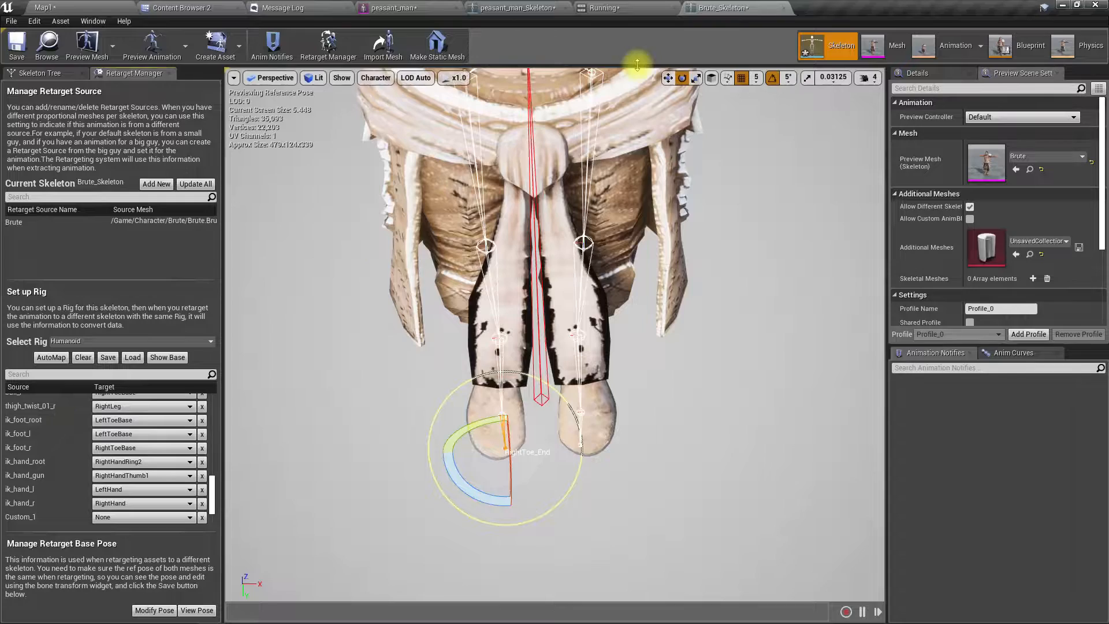
{"action": "left_click", "coordinate": [520, 8]}
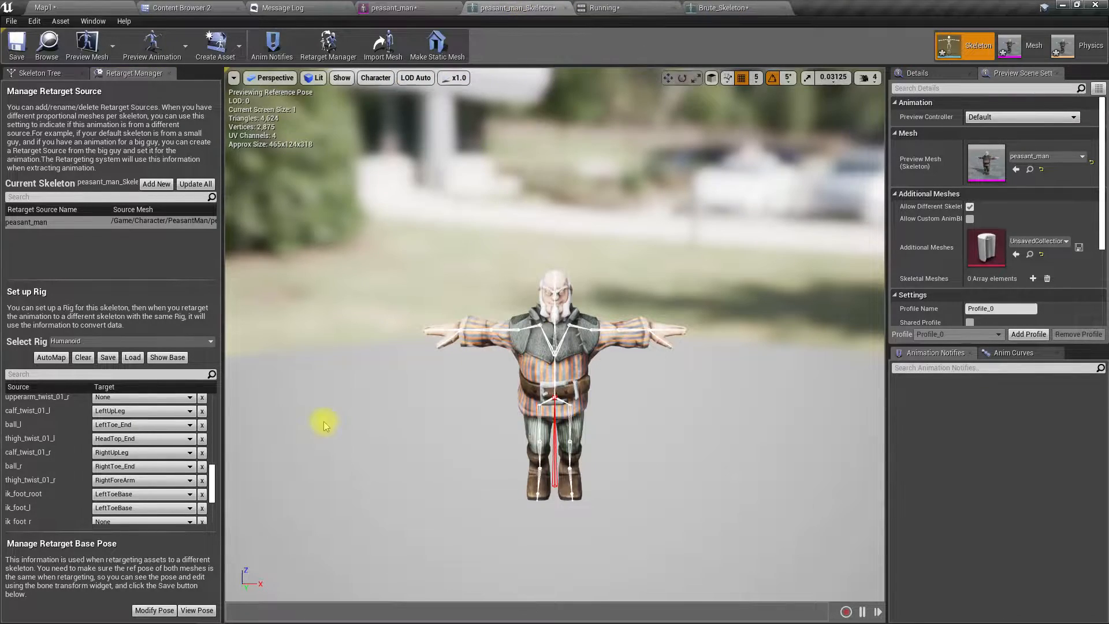
In the Running animation's skeleton tree, show the retargeting options and recursively set RightFoot's translation retargeting to Skeleton.
{"action": "left_click", "coordinate": [601, 8]}
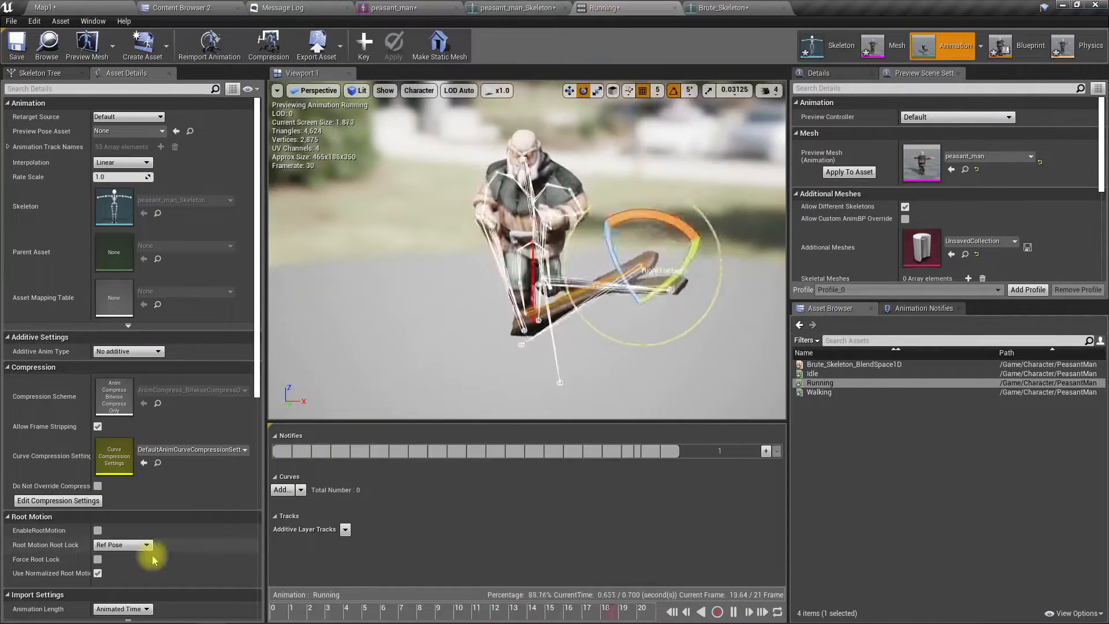
{"action": "left_click", "coordinate": [39, 73]}
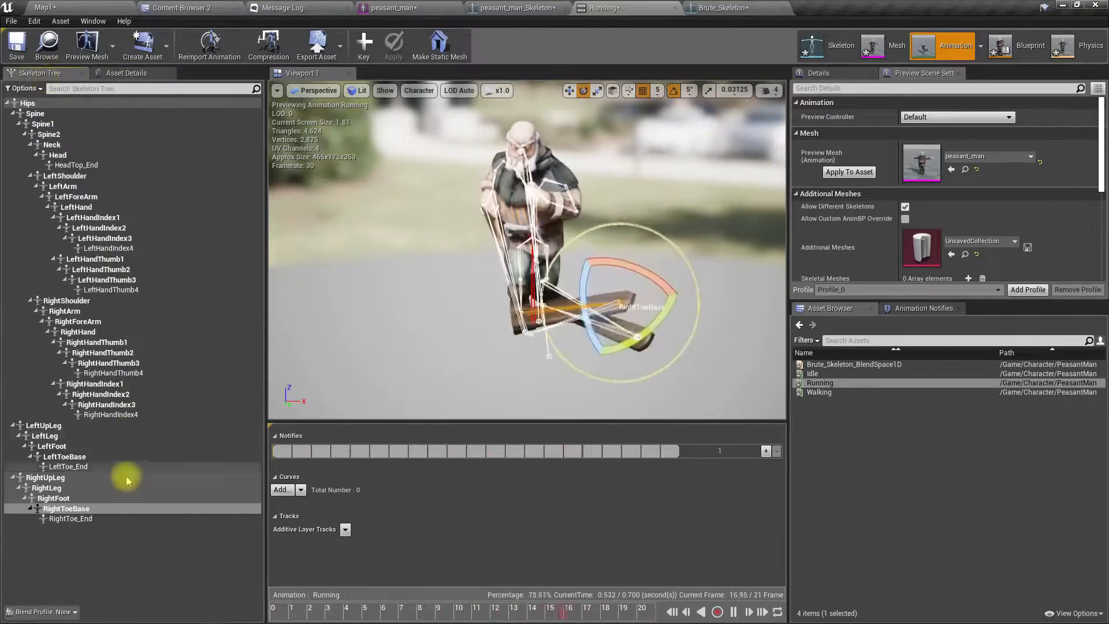
{"action": "left_click", "coordinate": [60, 498]}
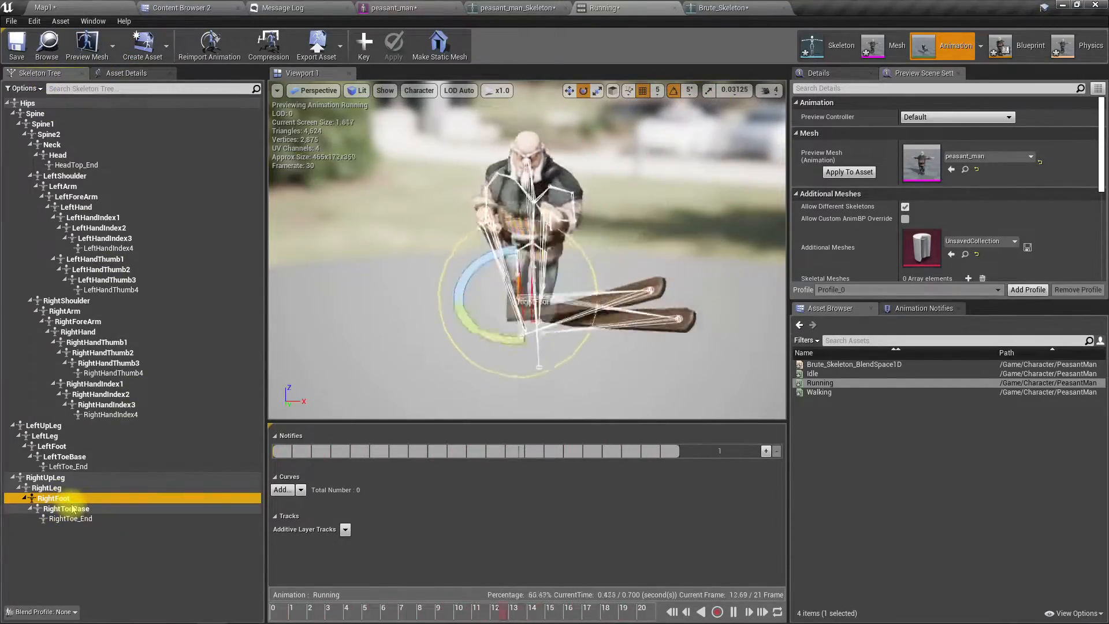
{"action": "right_click", "coordinate": [63, 498]}
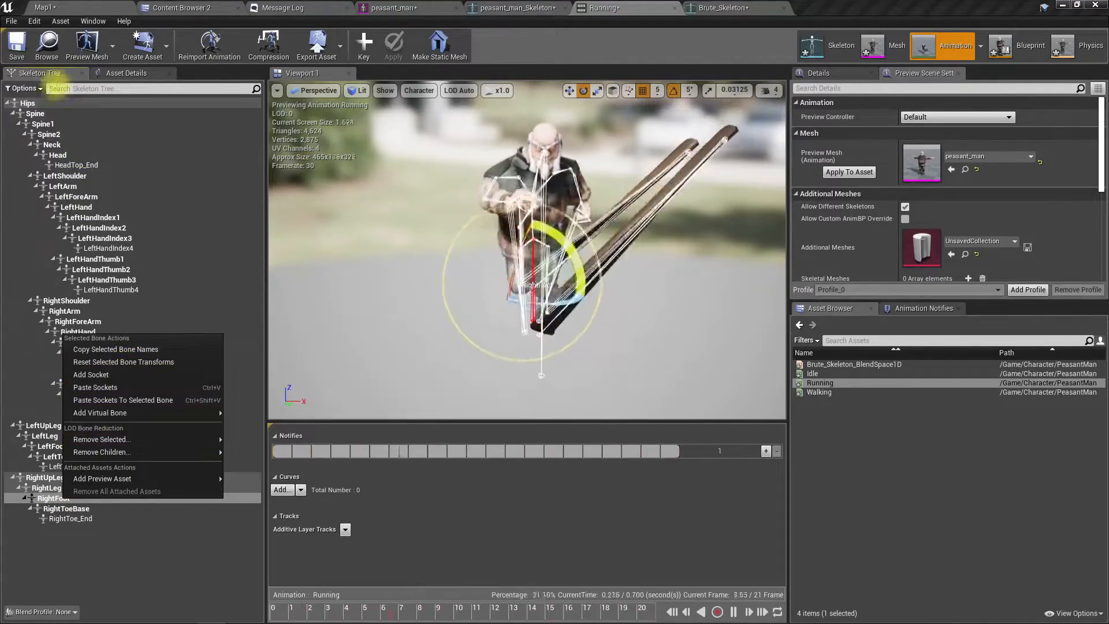
{"action": "left_click", "coordinate": [23, 88]}
{"action": "left_click", "coordinate": [23, 88]}
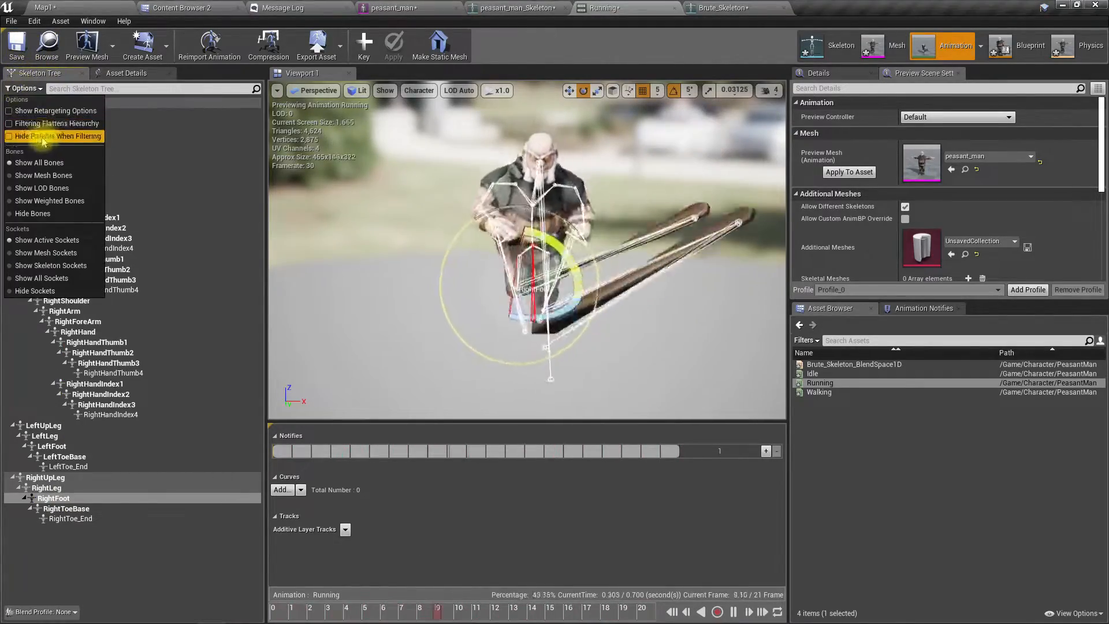
{"action": "left_click", "coordinate": [17, 110]}
{"action": "right_click", "coordinate": [111, 517]}
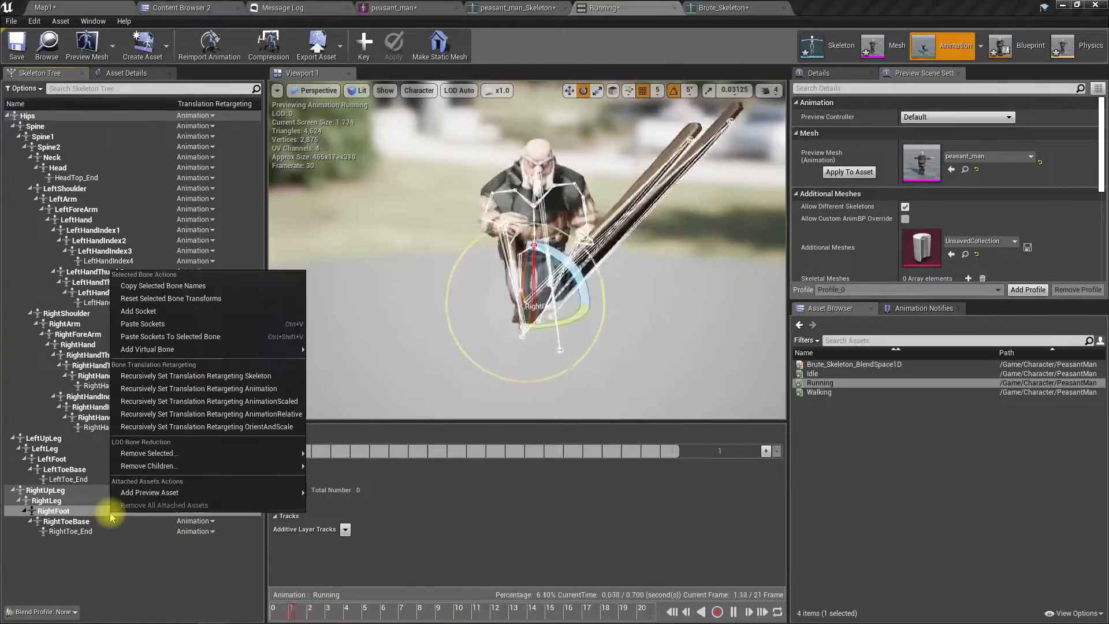
{"action": "left_click", "coordinate": [216, 380]}
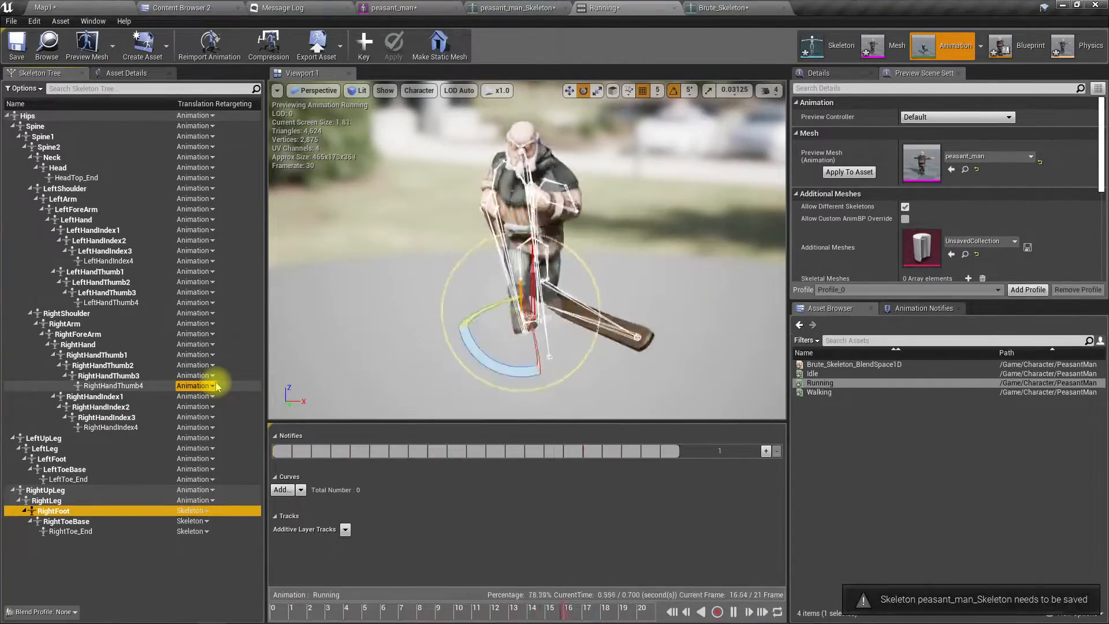
Recursively set the translation retargeting of the LeftFoot bone and its children to Skeleton.
{"action": "right_click_drag", "start_coordinate": [549, 349], "coordinate": [554, 313]}
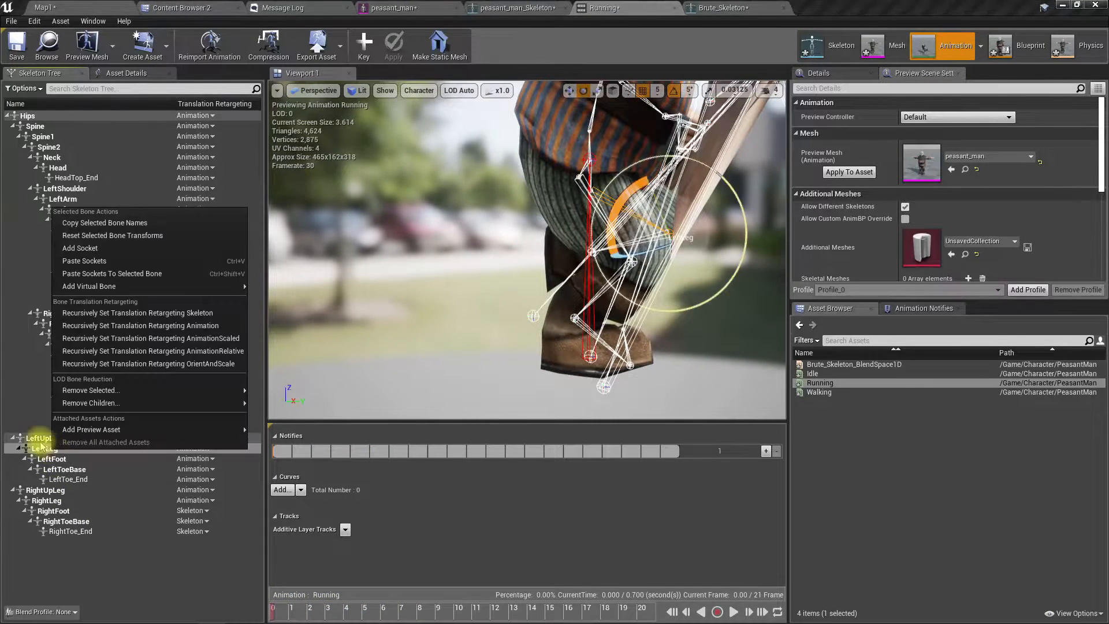
{"action": "left_click", "coordinate": [58, 501]}
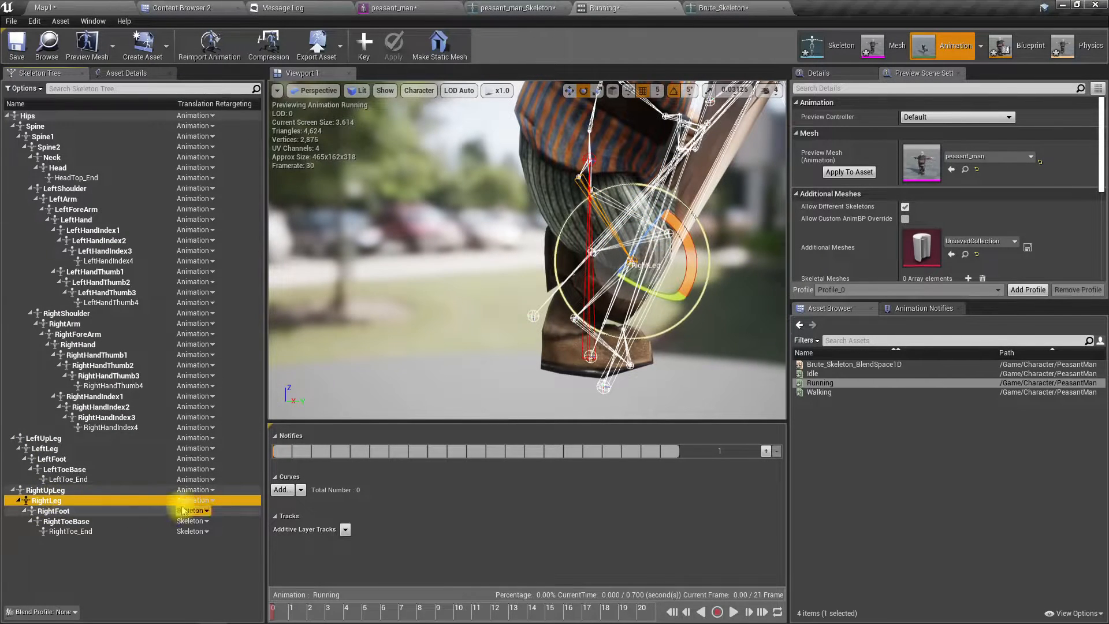
{"action": "right_click", "coordinate": [121, 501]}
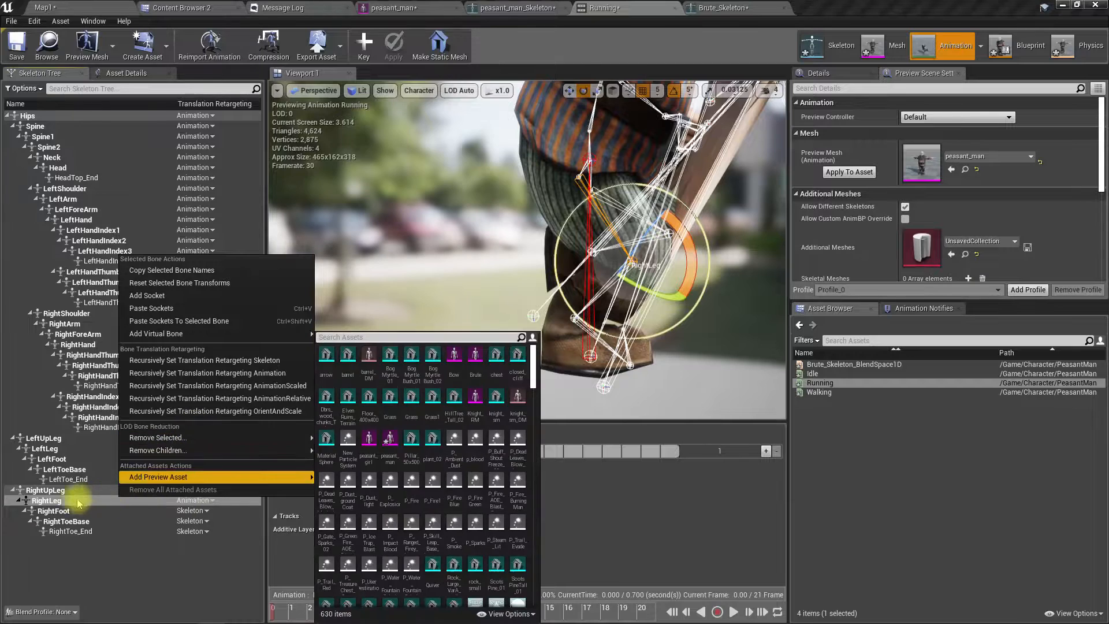
{"action": "left_click", "coordinate": [50, 460]}
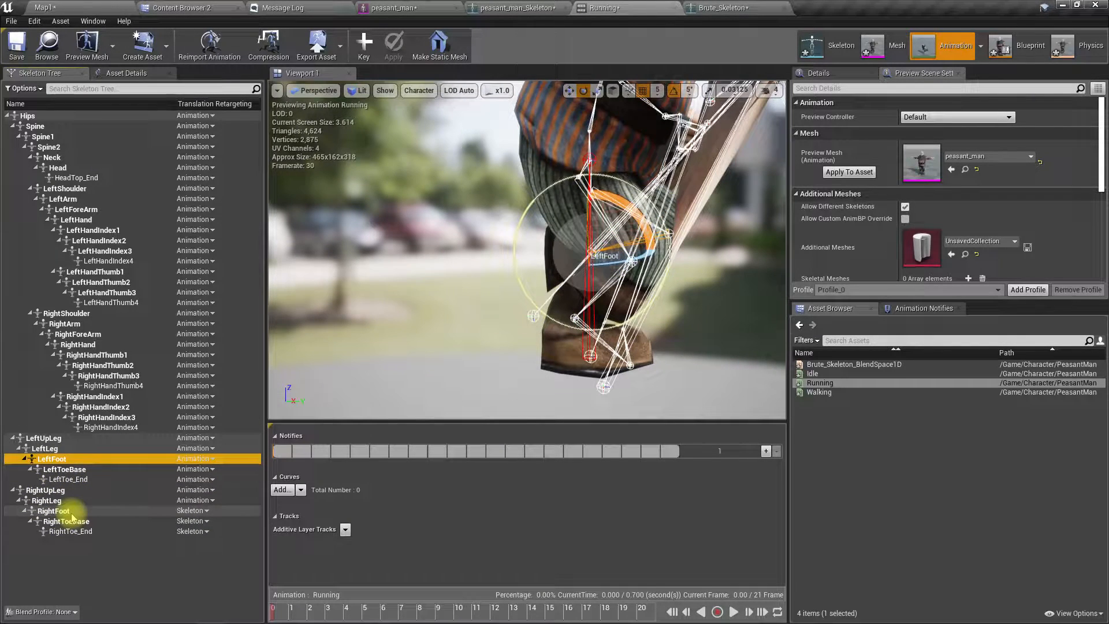
{"action": "right_click", "coordinate": [52, 458]}
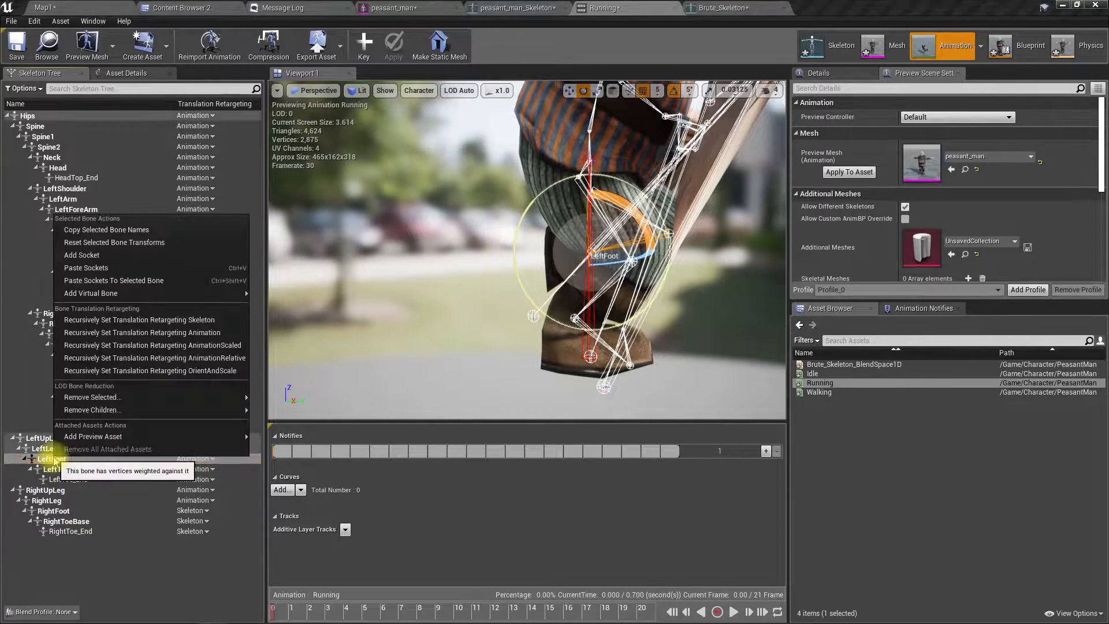
{"action": "left_click", "coordinate": [162, 319]}
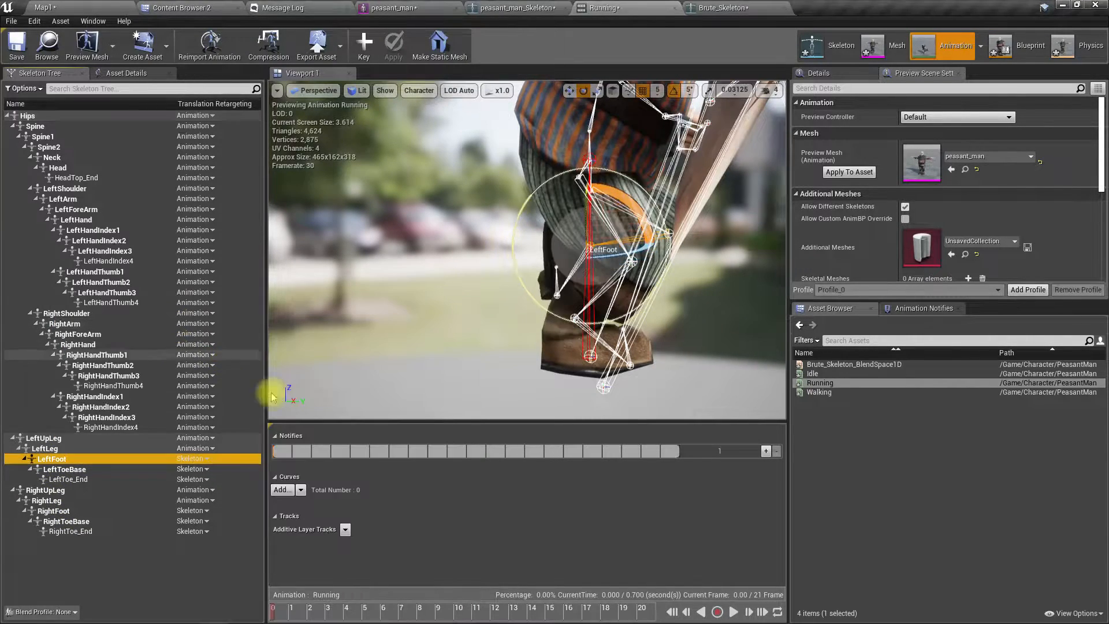
View the peasant's whole body from the side and identify the stray bone stretching from the head to the ground.
{"action": "middle_click_drag", "start_coordinate": [443, 384], "coordinate": [520, 413]}
{"action": "scroll", "coordinate": [453, 375], "scroll_direction": "down", "scroll_amount": 5}
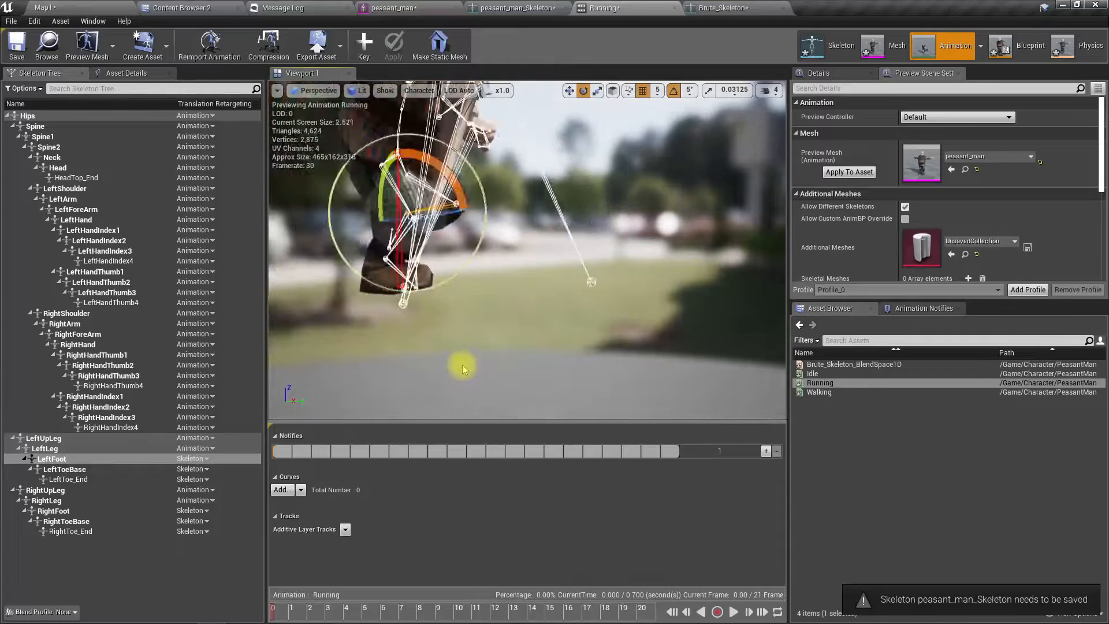
{"action": "middle_click_drag", "start_coordinate": [502, 317], "coordinate": [552, 351]}
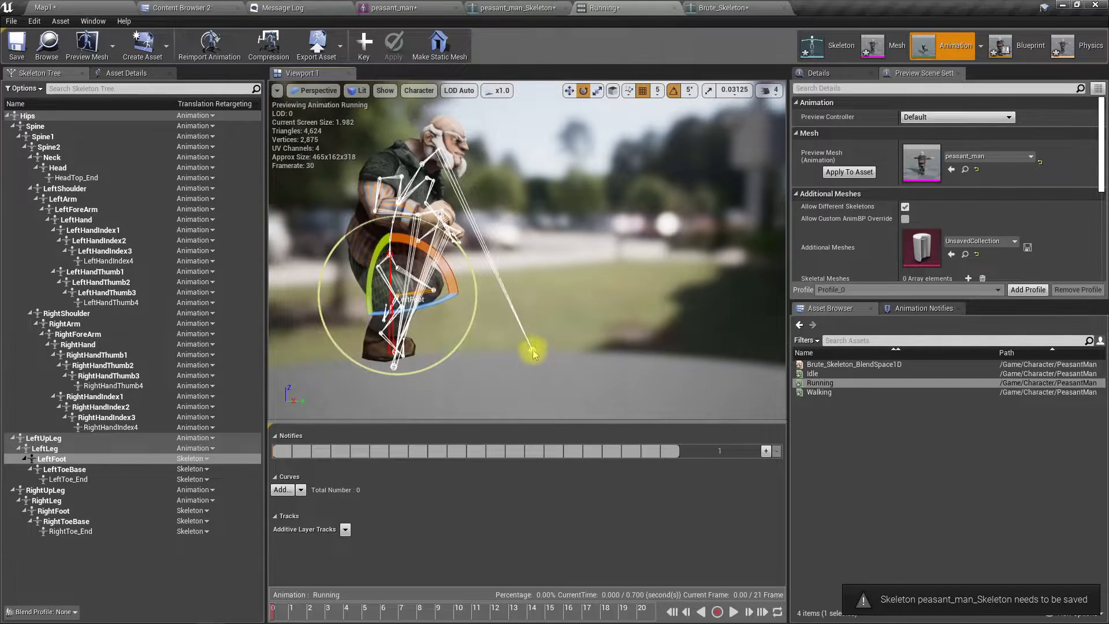
{"action": "left_click", "coordinate": [531, 351]}
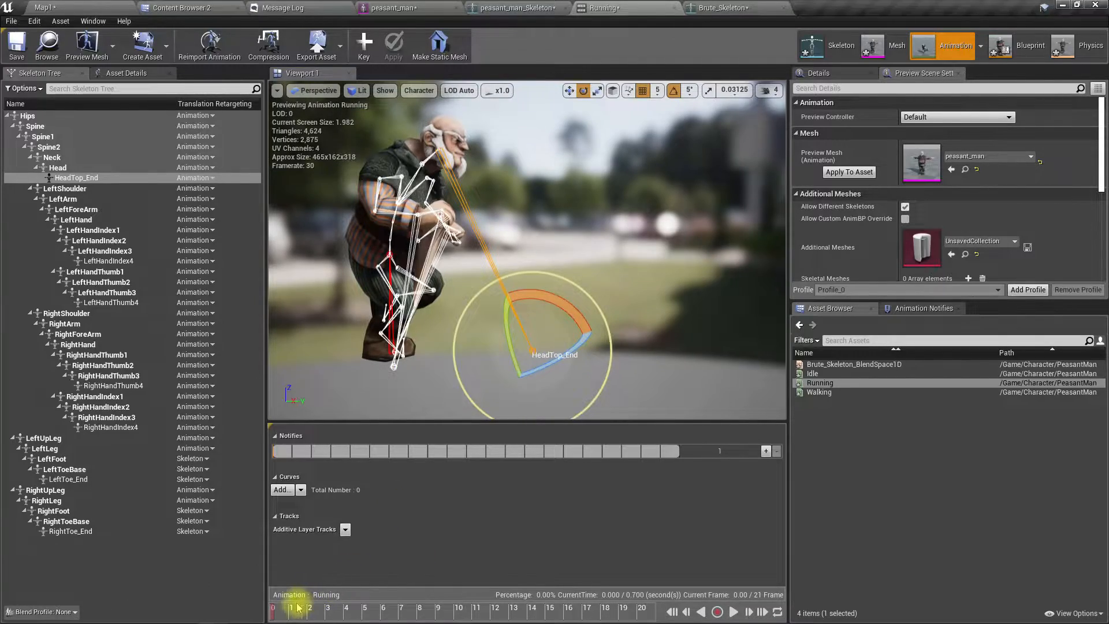
Play the Running animation, examine the feet from several angles and scrub to about frame 4.
{"action": "key", "text": "space"}
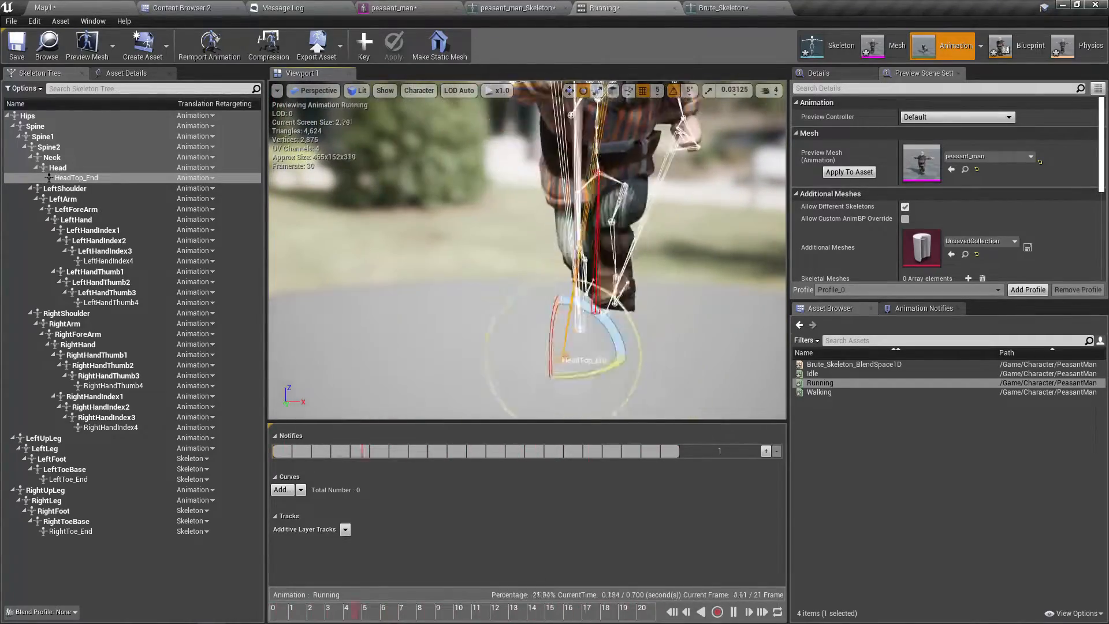
{"action": "left_click_drag", "start_coordinate": [537, 358], "coordinate": [733, 358], "text": "alt"}
{"action": "right_click_drag", "start_coordinate": [537, 358], "coordinate": [595, 352]}
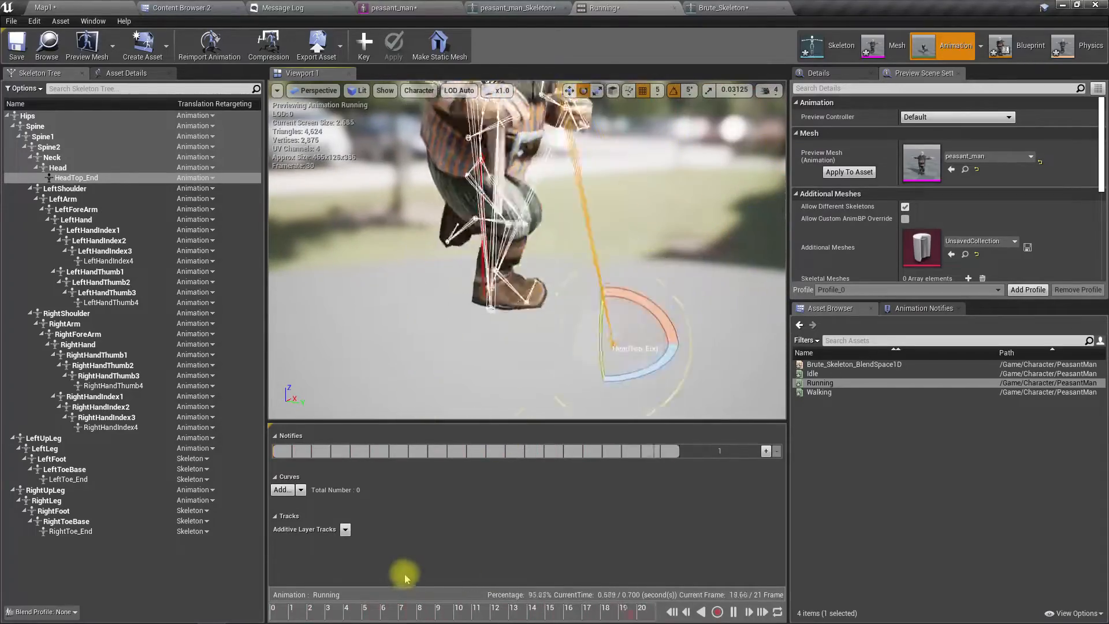
{"action": "mouse_move", "coordinate": [354, 616]}
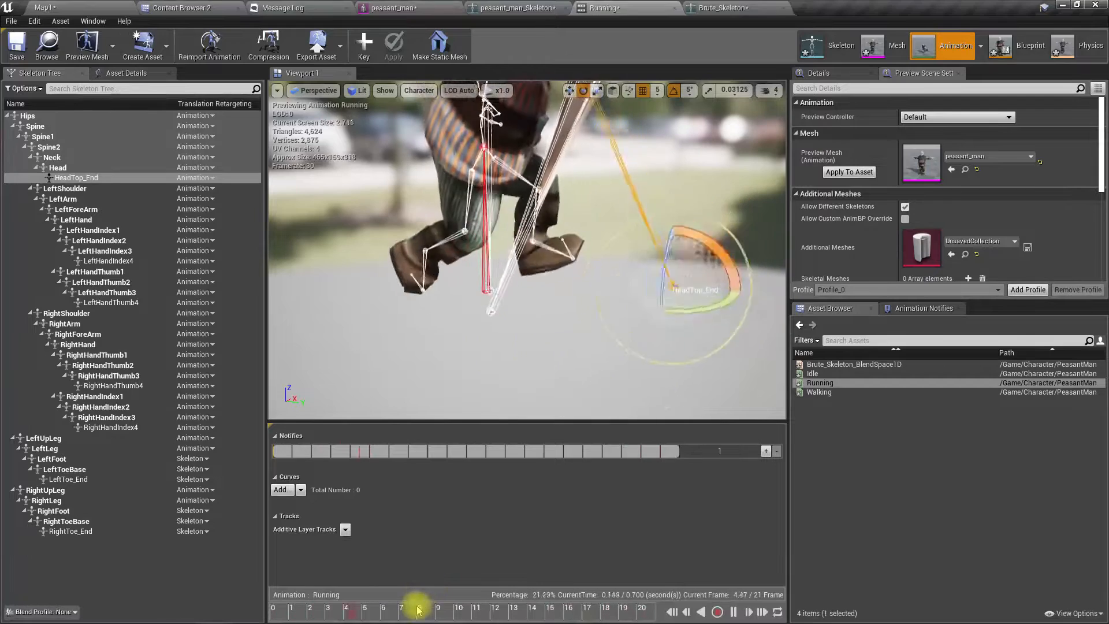
{"action": "left_click_drag", "start_coordinate": [390, 612], "coordinate": [349, 610]}
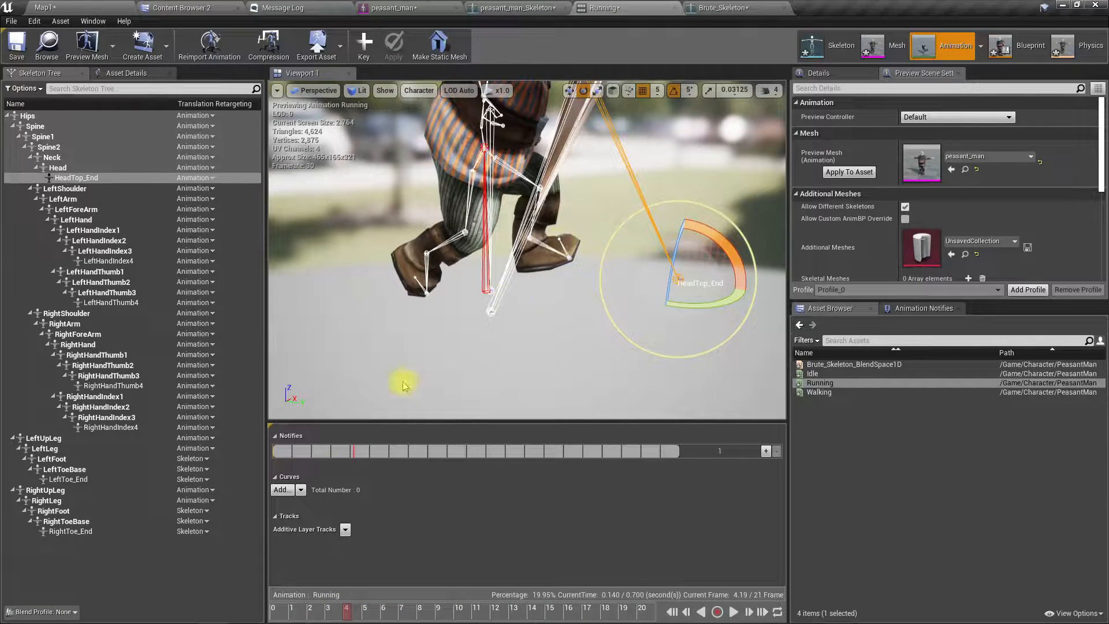
Try the Orient and Scale, Animation Scaled and Animation translation retargeting modes on the RightToe_End bone.
{"action": "left_click", "coordinate": [82, 531]}
{"action": "left_click", "coordinate": [192, 532]}
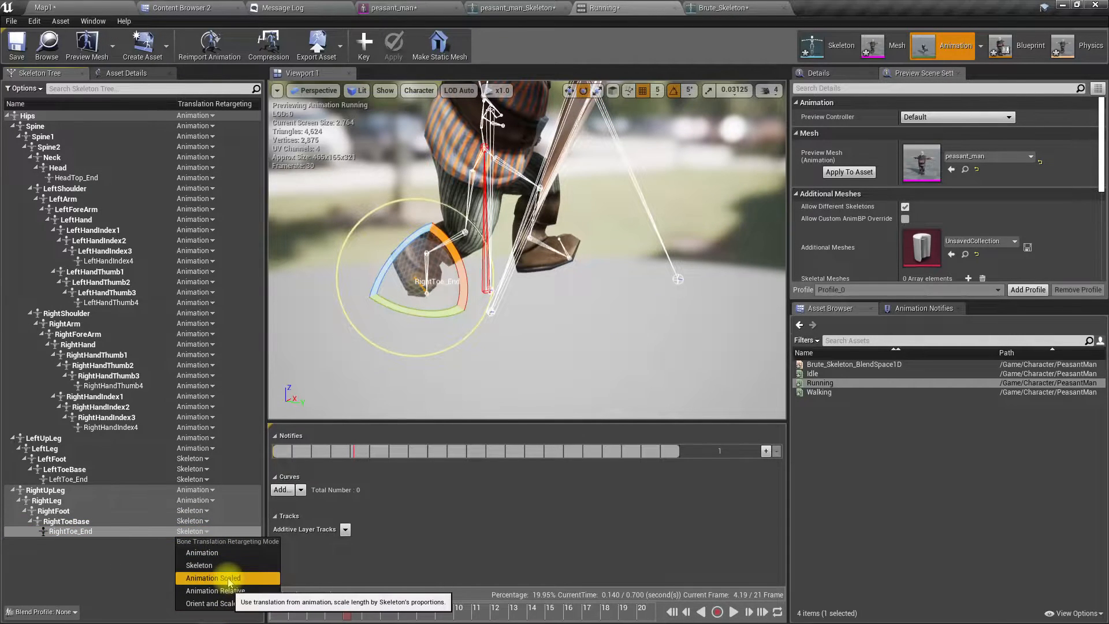
{"action": "left_click", "coordinate": [208, 603]}
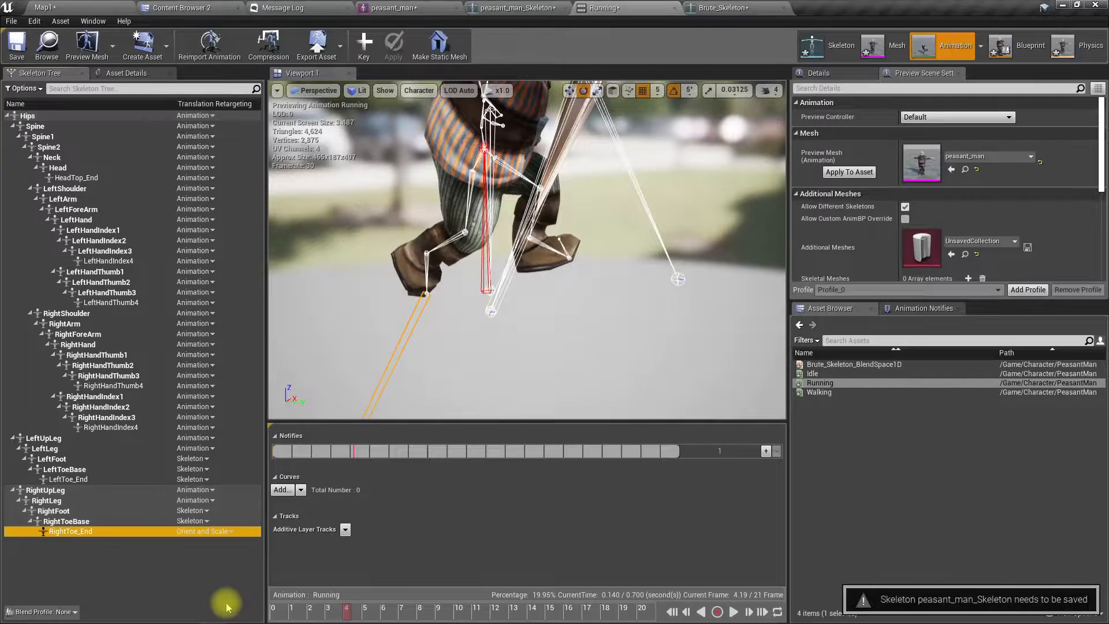
{"action": "key", "text": "f"}
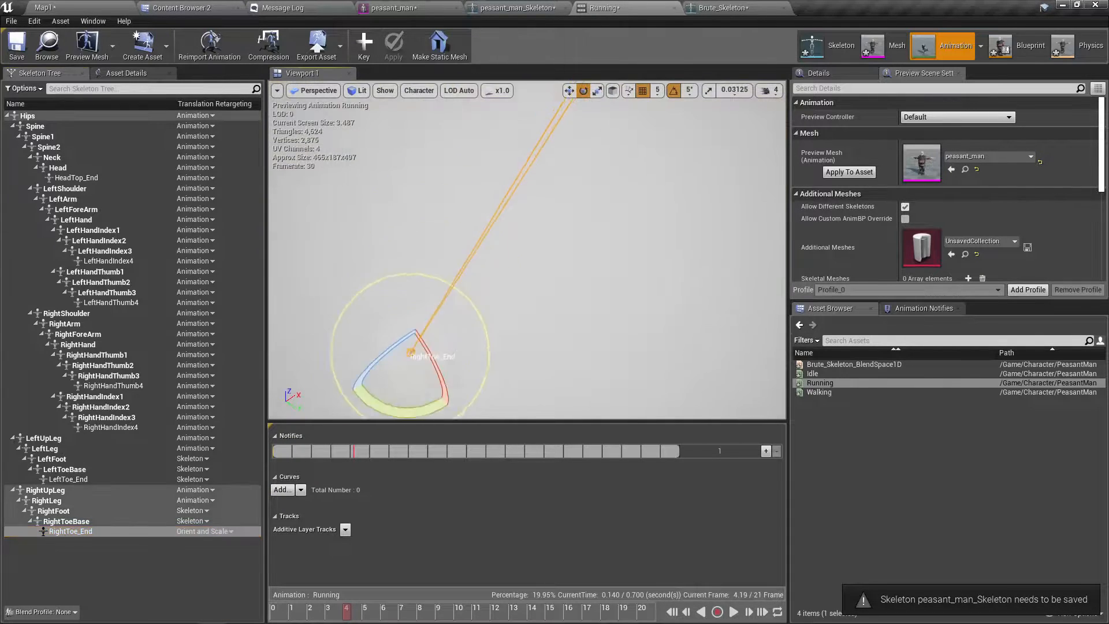
{"action": "left_click", "coordinate": [208, 538]}
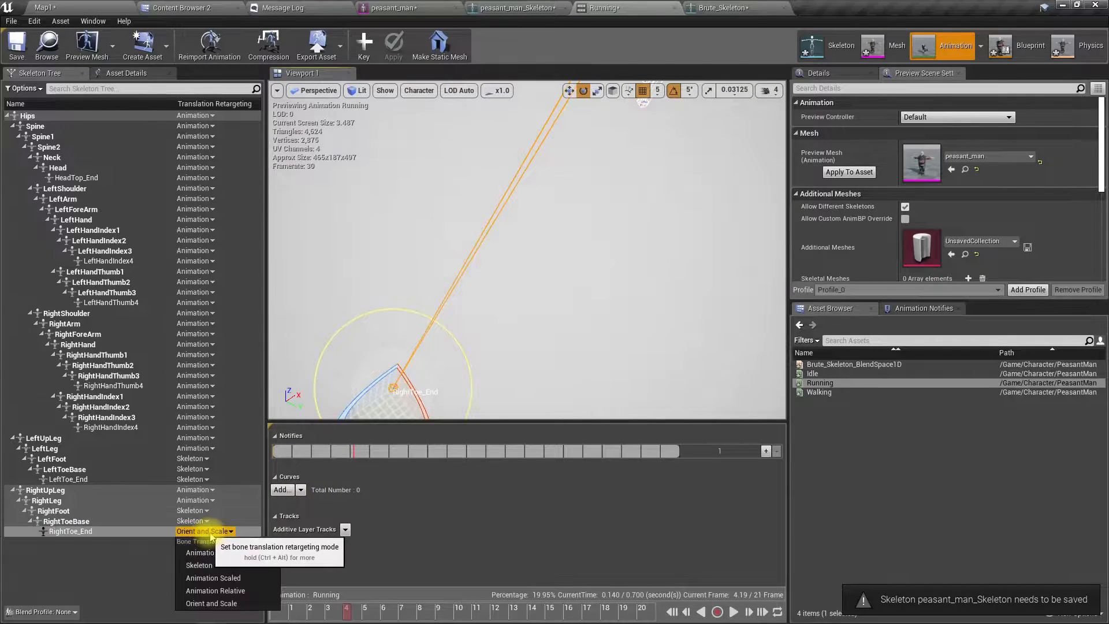
{"action": "left_click", "coordinate": [221, 584]}
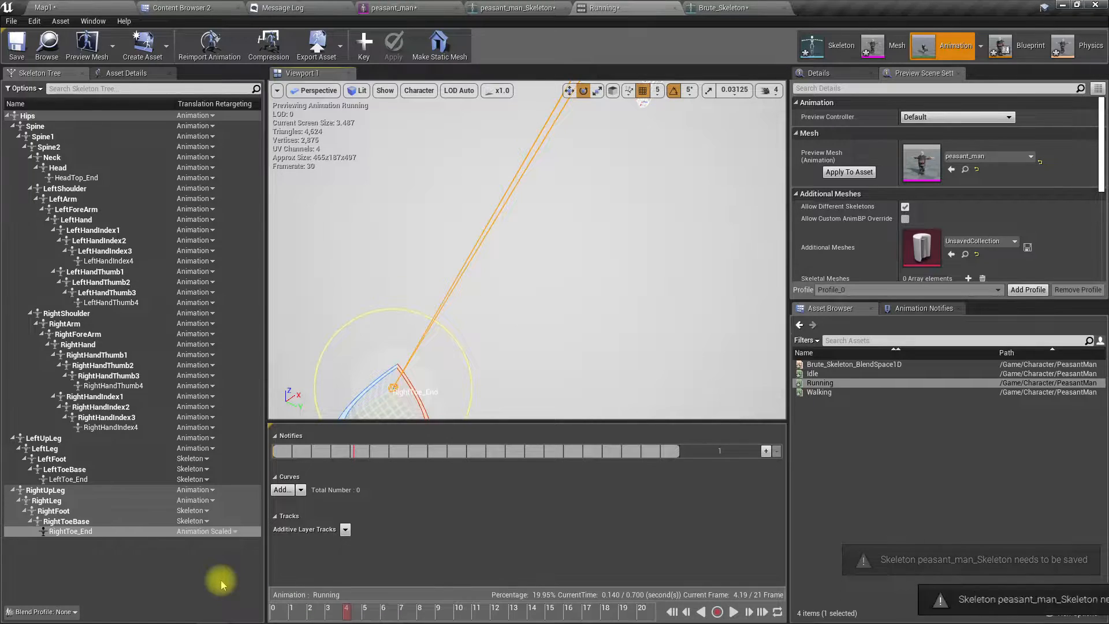
{"action": "left_click", "coordinate": [202, 531]}
{"action": "left_click", "coordinate": [207, 553]}
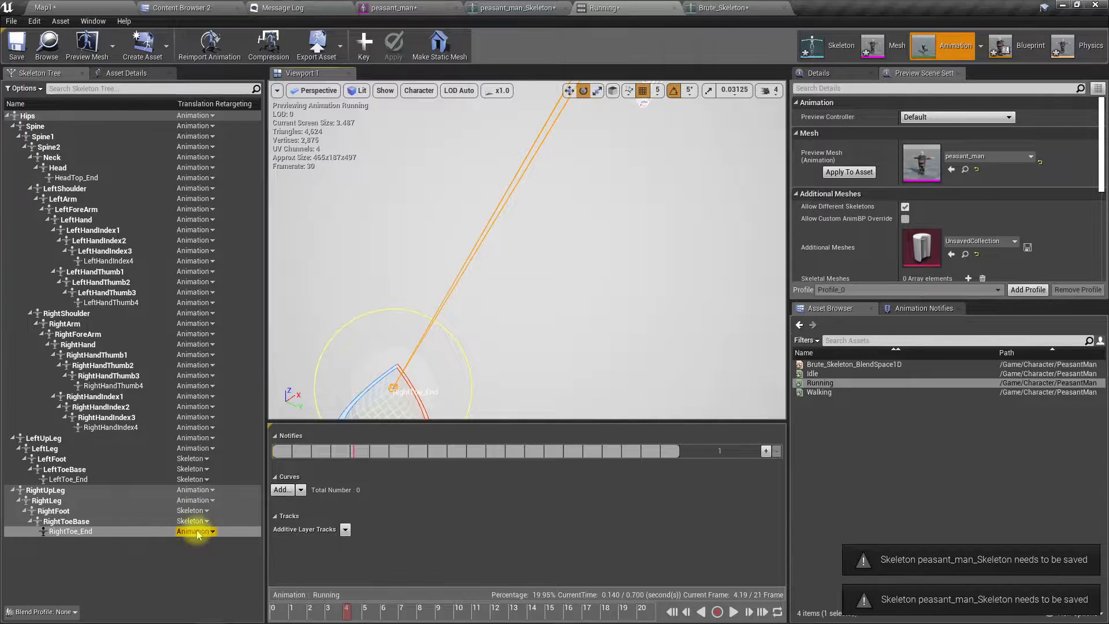
Set the RightToe_End bone's translation retargeting to Skeleton and save the Running animation.
{"action": "left_click", "coordinate": [192, 521]}
{"action": "left_click", "coordinate": [151, 531]}
{"action": "left_click", "coordinate": [193, 531]}
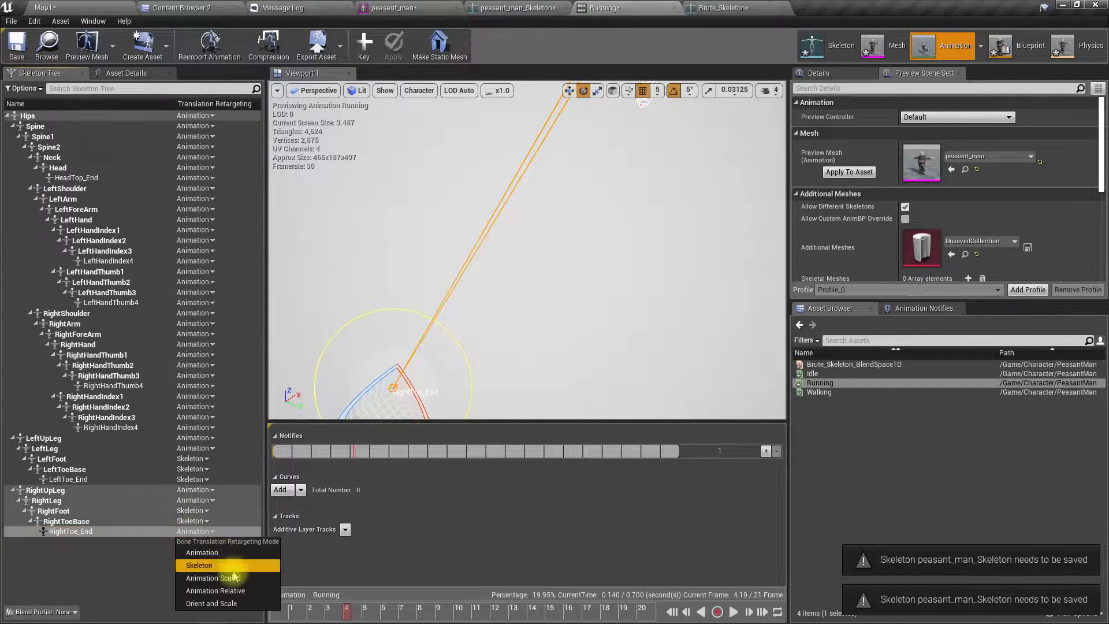
{"action": "left_click", "coordinate": [199, 565]}
{"action": "right_click_drag", "start_coordinate": [569, 270], "coordinate": [653, 124]}
{"action": "key", "text": "s"}
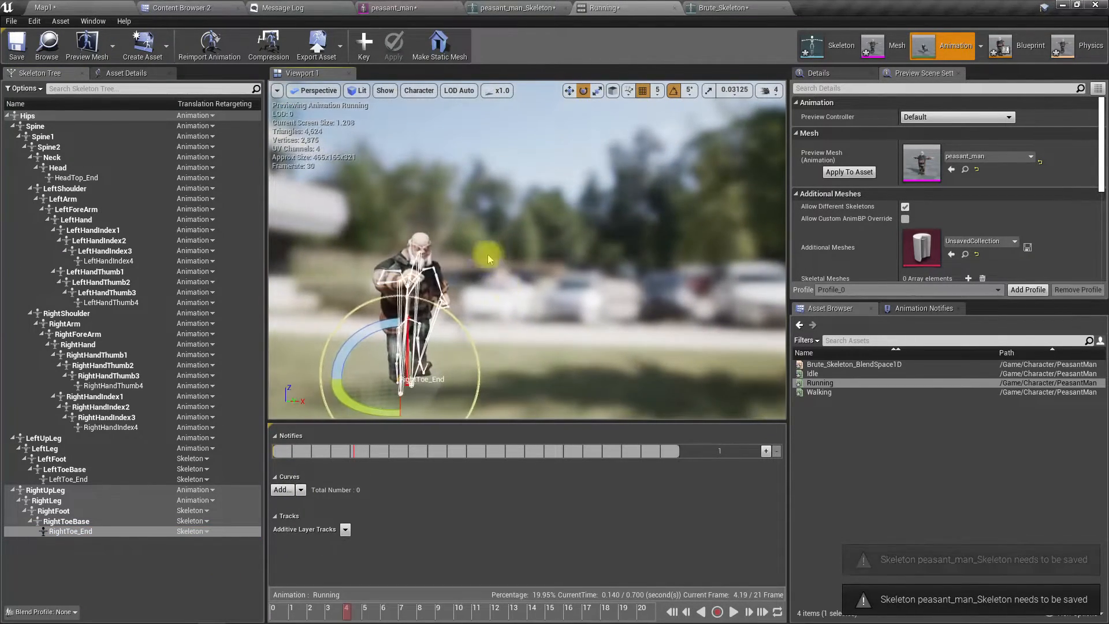
{"action": "left_click", "coordinate": [28, 47]}
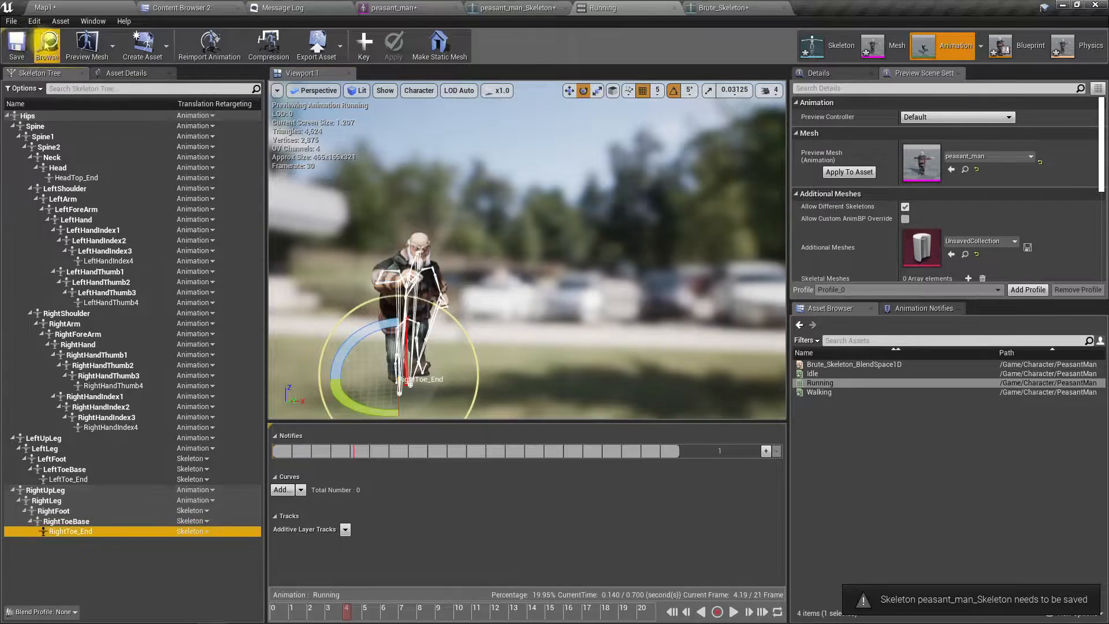
Duplicate the Ch_Pedestrian_Girl blueprint in the Character/Brute folder.
{"action": "left_click", "coordinate": [46, 44]}
{"action": "left_click", "coordinate": [674, 394]}
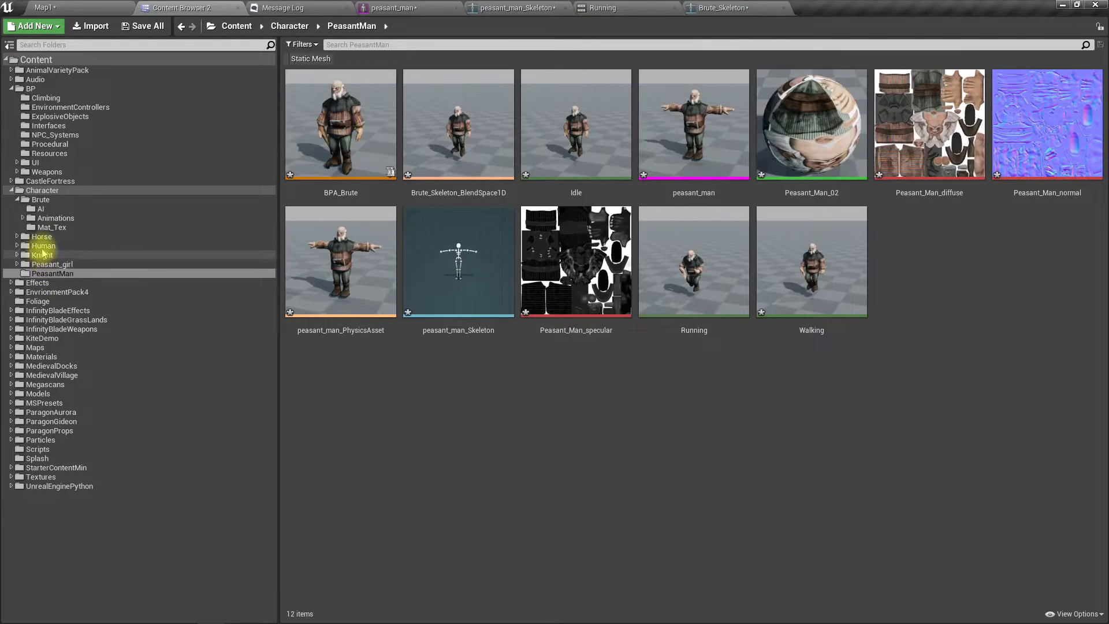
{"action": "left_click", "coordinate": [44, 201]}
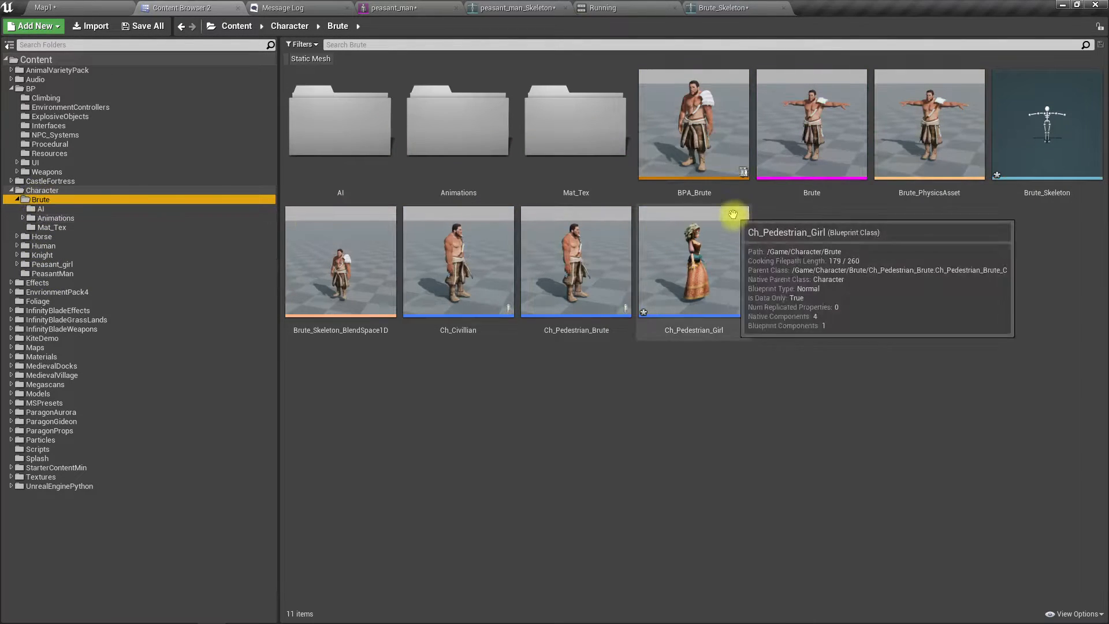
{"action": "left_click", "coordinate": [707, 287]}
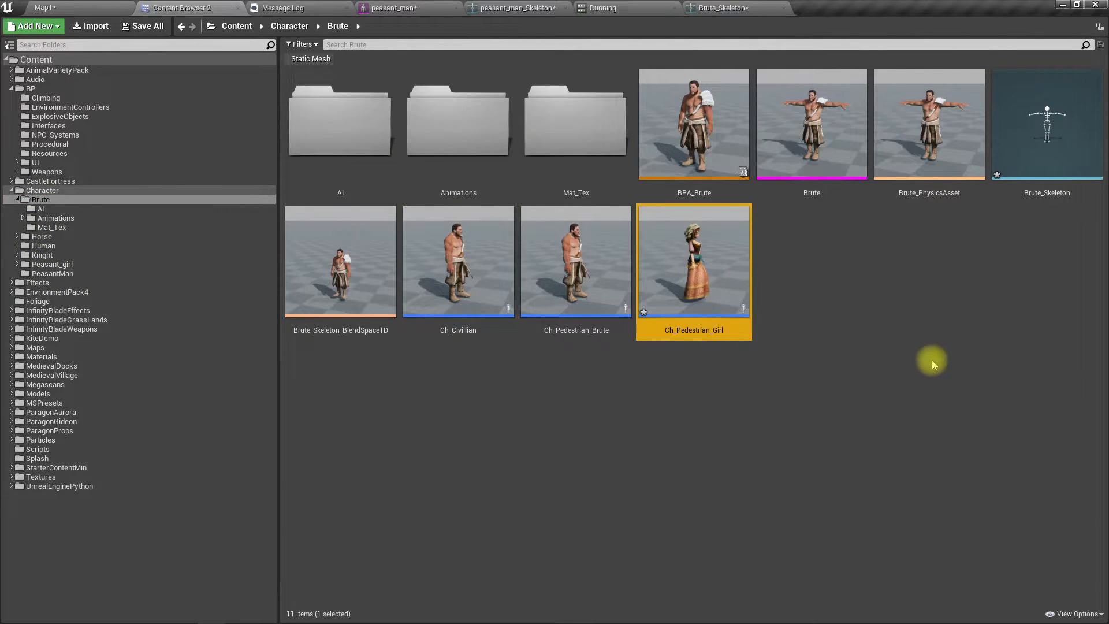
{"action": "key", "text": "ctrl+w"}
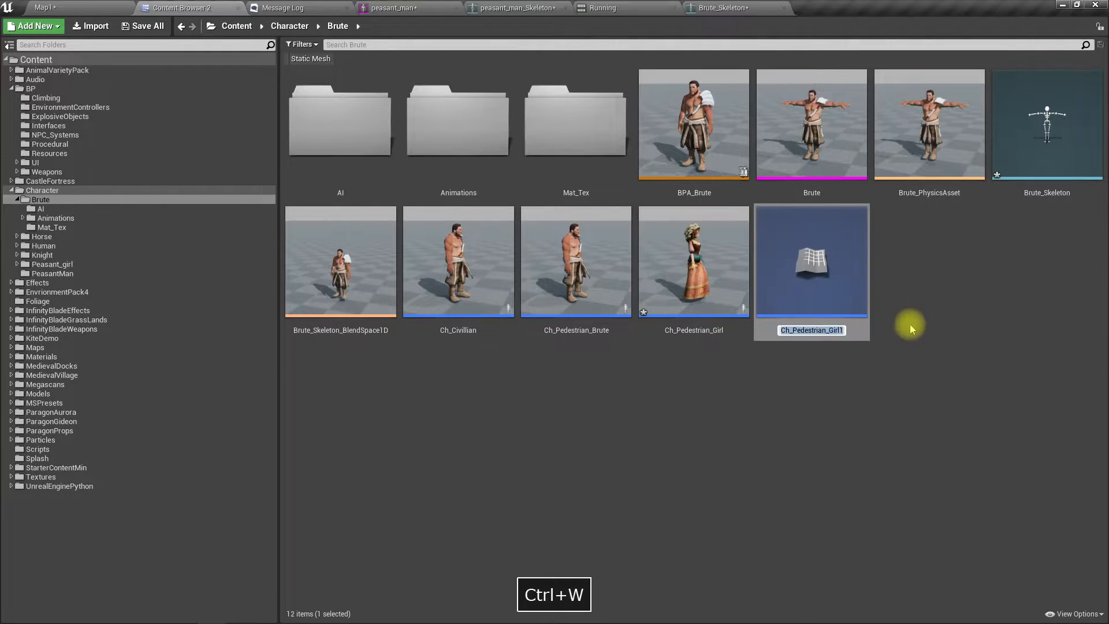
Name the duplicated pedestrian blueprint Ch_Pedestrian_PeasantMan and open it.
{"action": "key", "text": "Right"}
{"action": "key", "text": "shift+Left"}
{"action": "key", "text": "shift+Left"}
{"action": "key", "text": "shift+Left"}
{"action": "key", "text": "shift+Left"}
{"action": "key", "text": "shift+Left"}
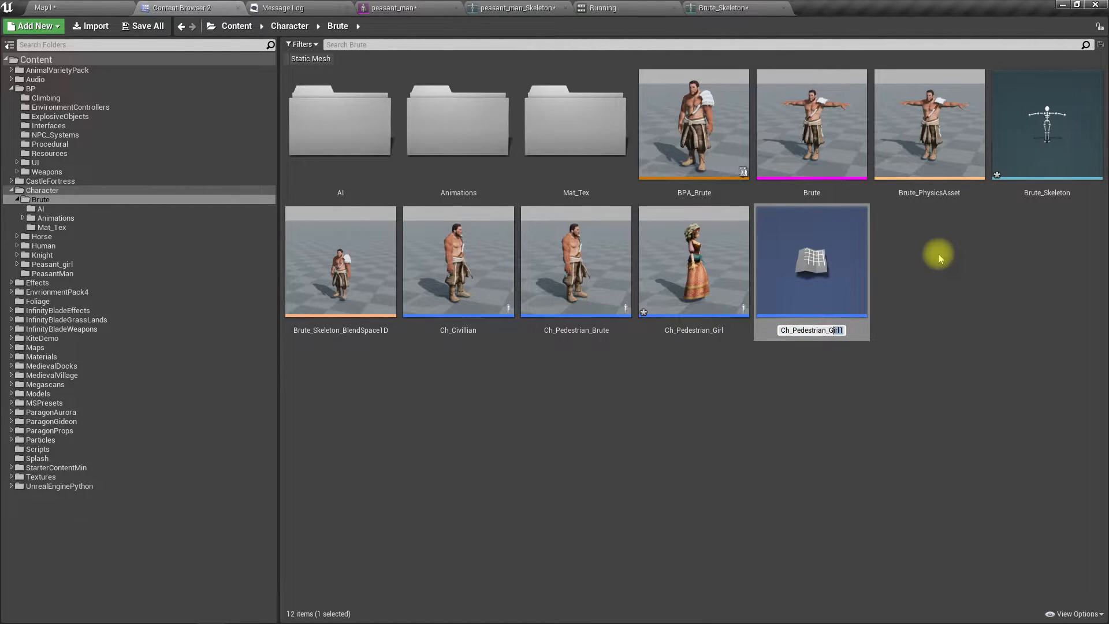
{"action": "type", "text": "Man"}
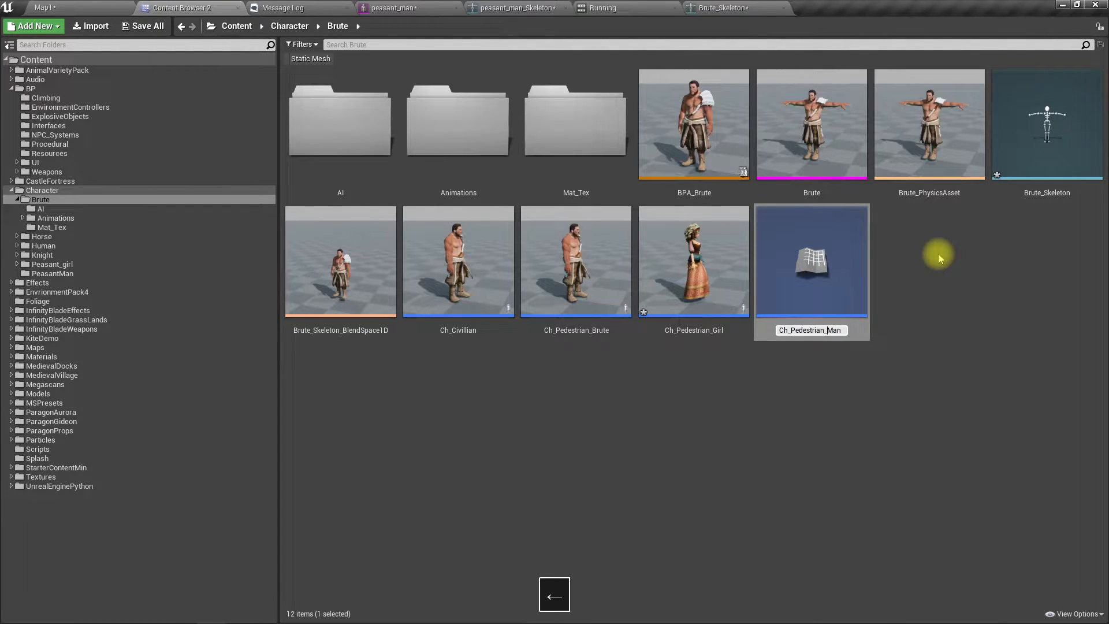
{"action": "type", "text": "Peasant"}
{"action": "key", "text": "Return"}
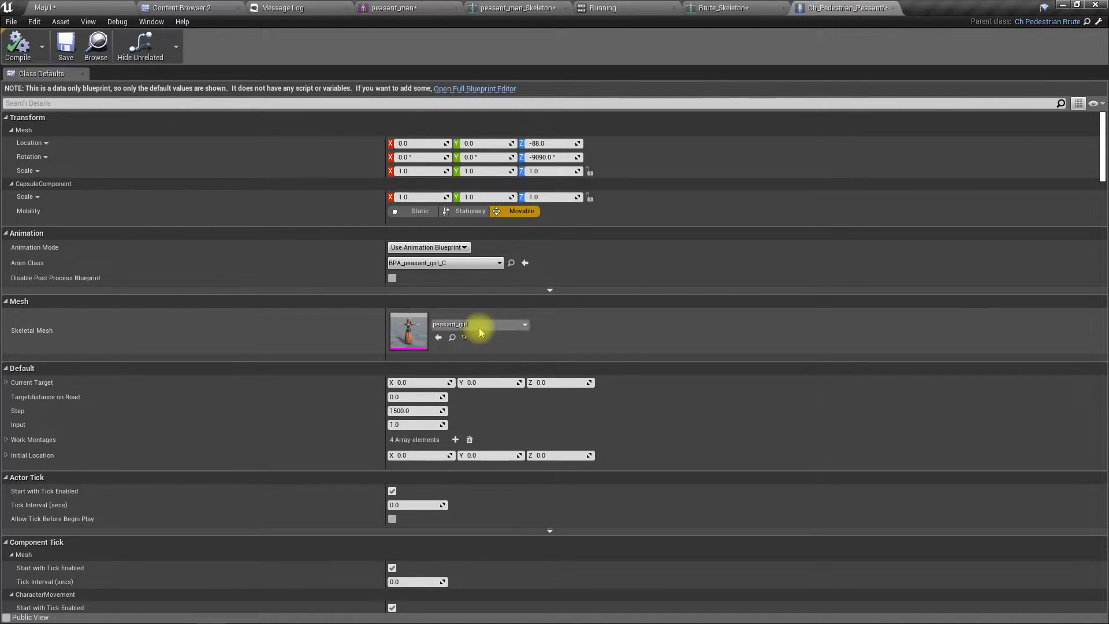
Assign peasant_man as the pedestrian's skeletal mesh and list the available anim classes.
{"action": "left_click", "coordinate": [480, 328]}
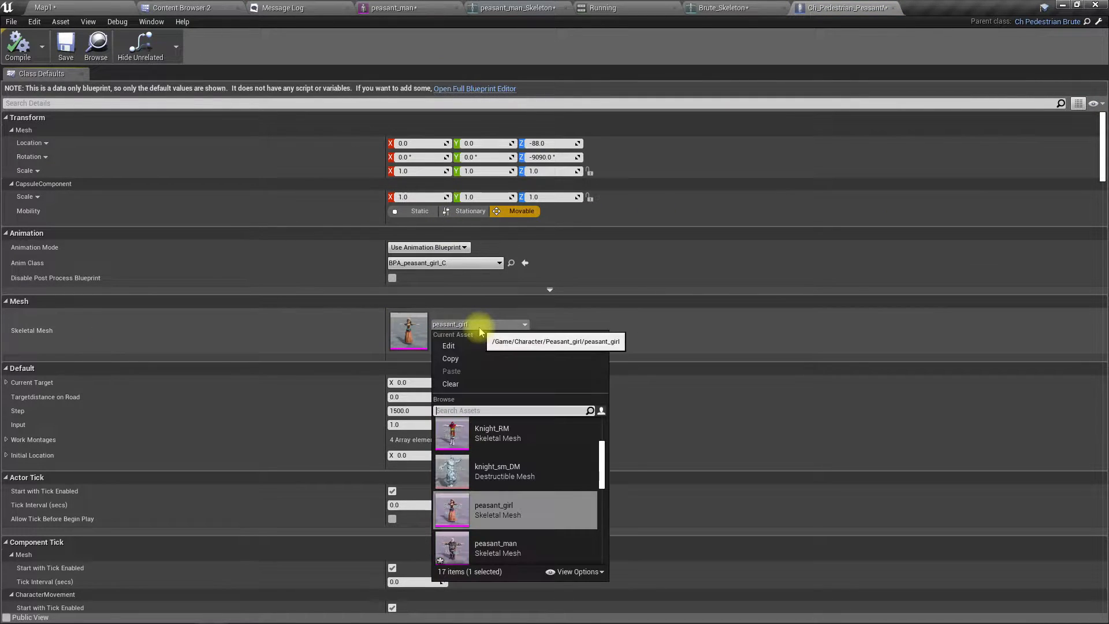
{"action": "left_click", "coordinate": [505, 544]}
{"action": "left_click", "coordinate": [446, 264]}
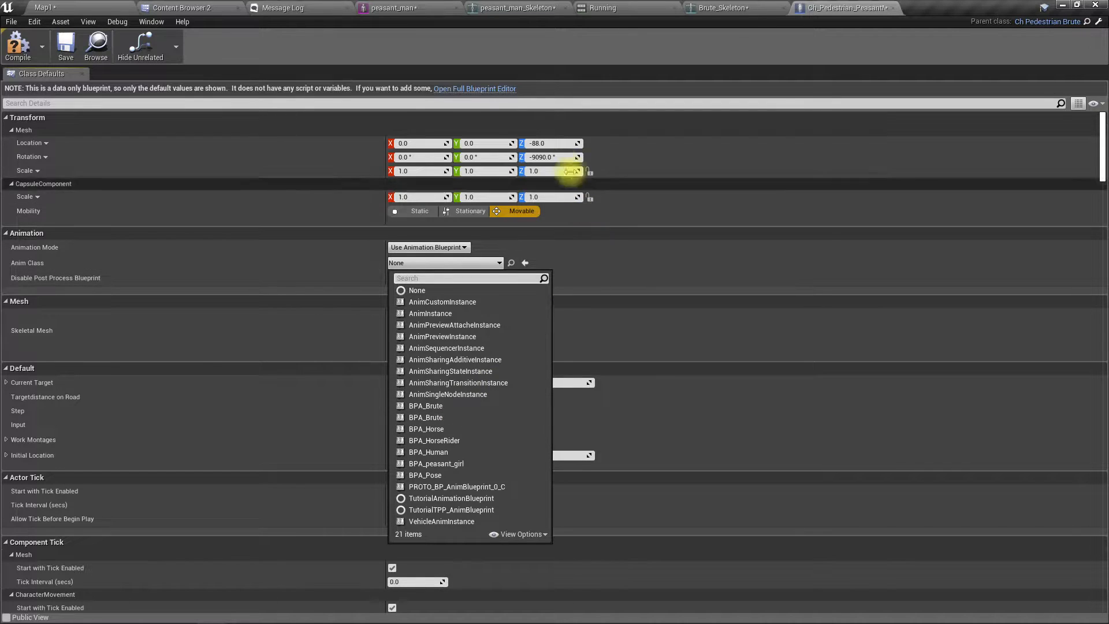
Rename the BPA_Brute animation blueprint in the PeasantMan folder to BPA_PeasantMan.
{"action": "left_click", "coordinate": [392, 7]}
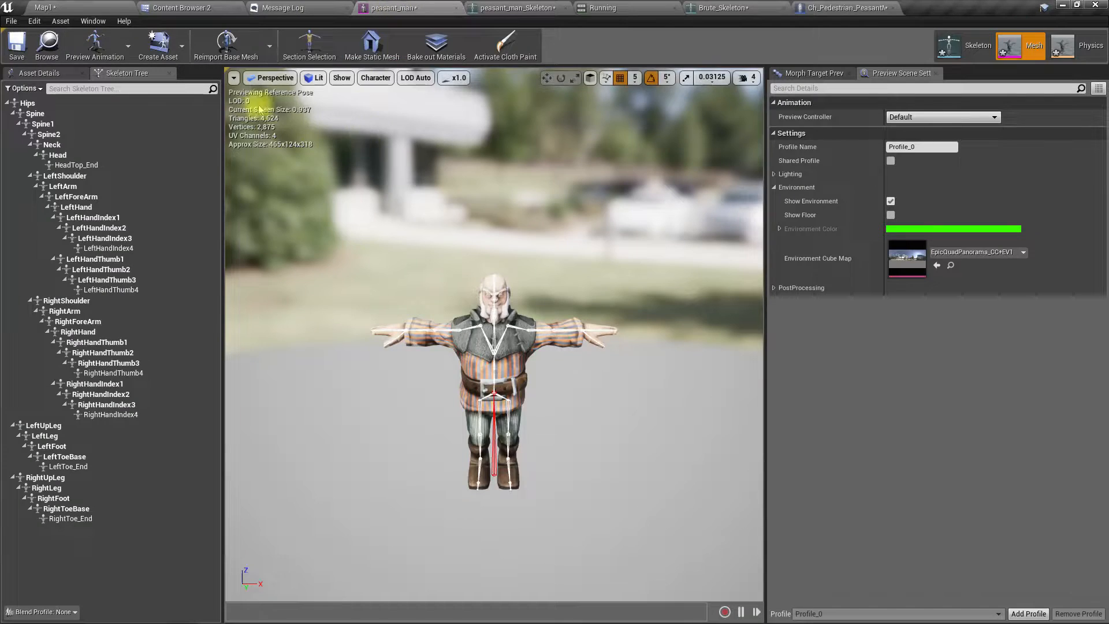
{"action": "left_click", "coordinate": [55, 45]}
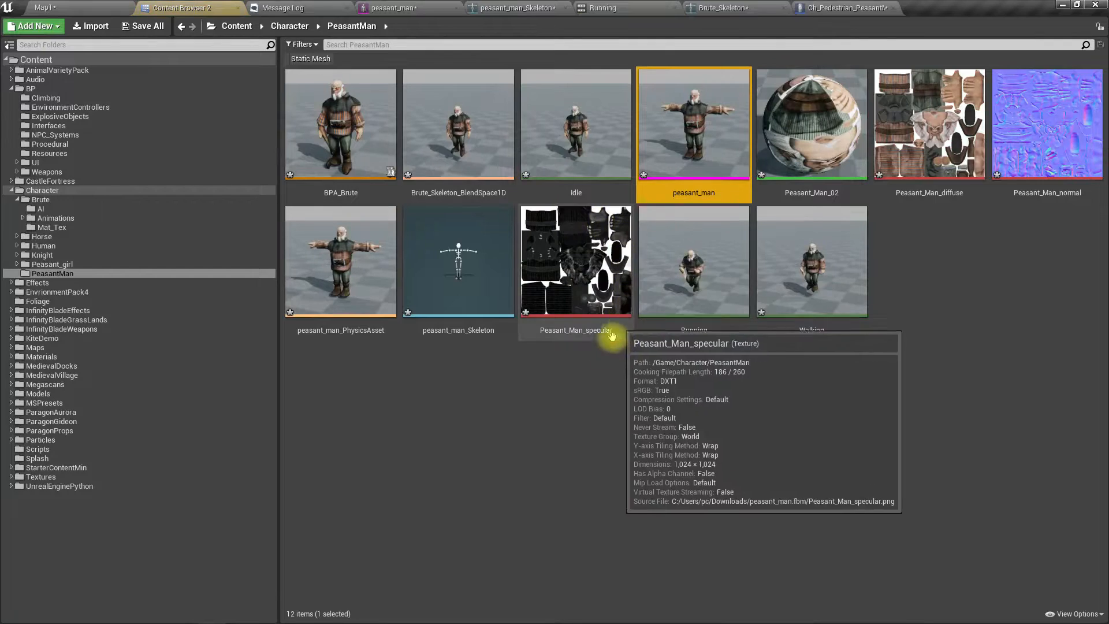
{"action": "left_click", "coordinate": [368, 149]}
{"action": "key", "text": "F2"}
{"action": "key", "text": "Right"}
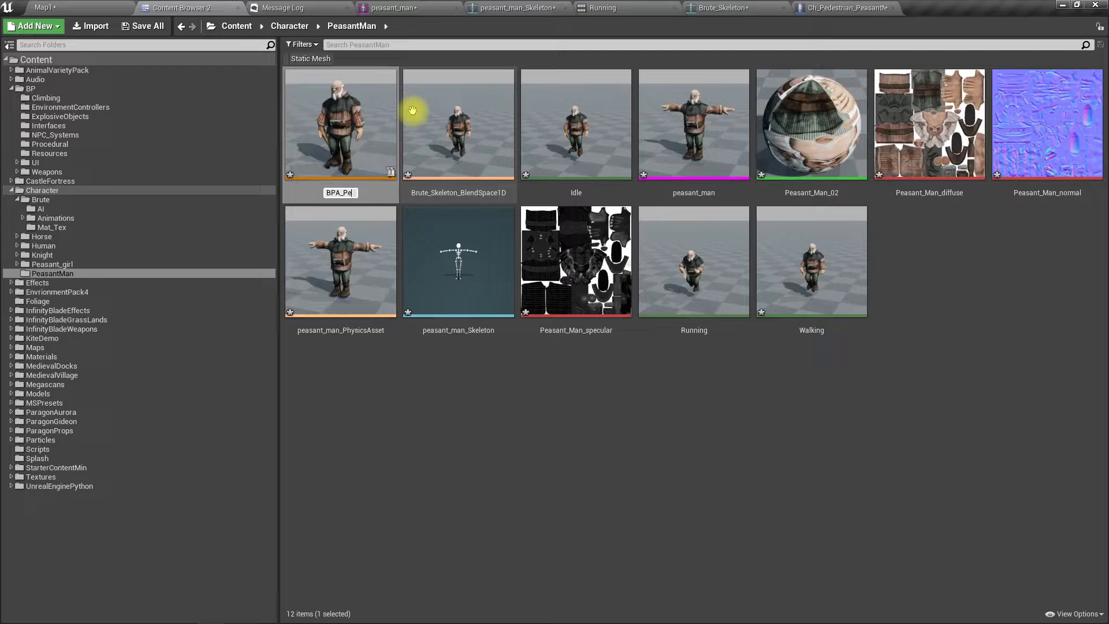
{"action": "key", "text": "Return"}
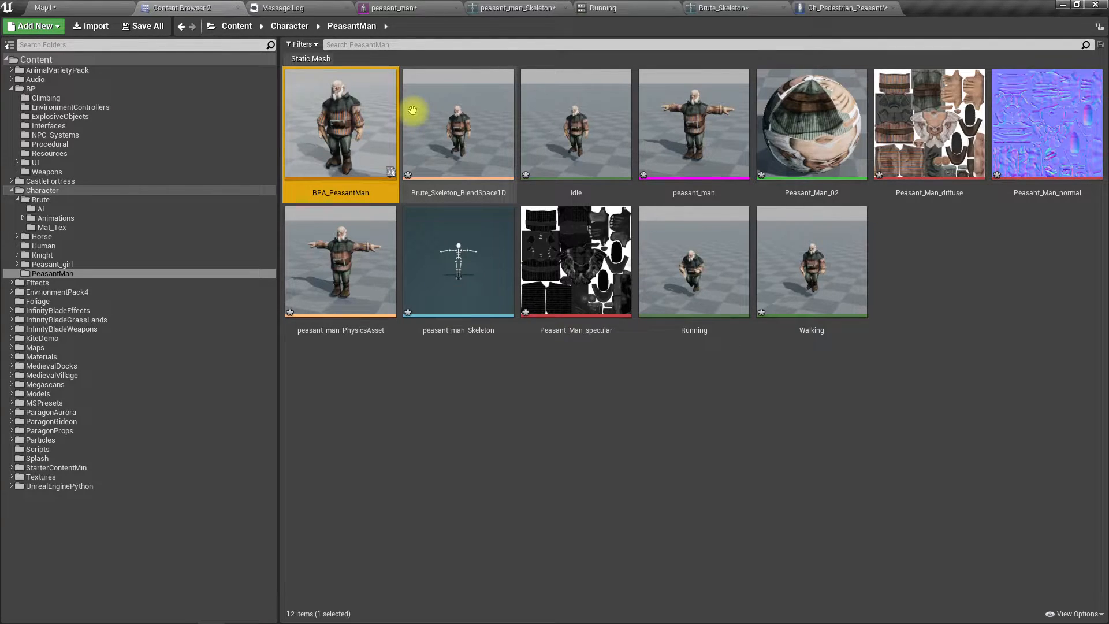
Set the anim class of Ch_Pedestrian_PeasantMan to BPA_PeasantMan and save the blueprint.
{"action": "left_click", "coordinate": [844, 7]}
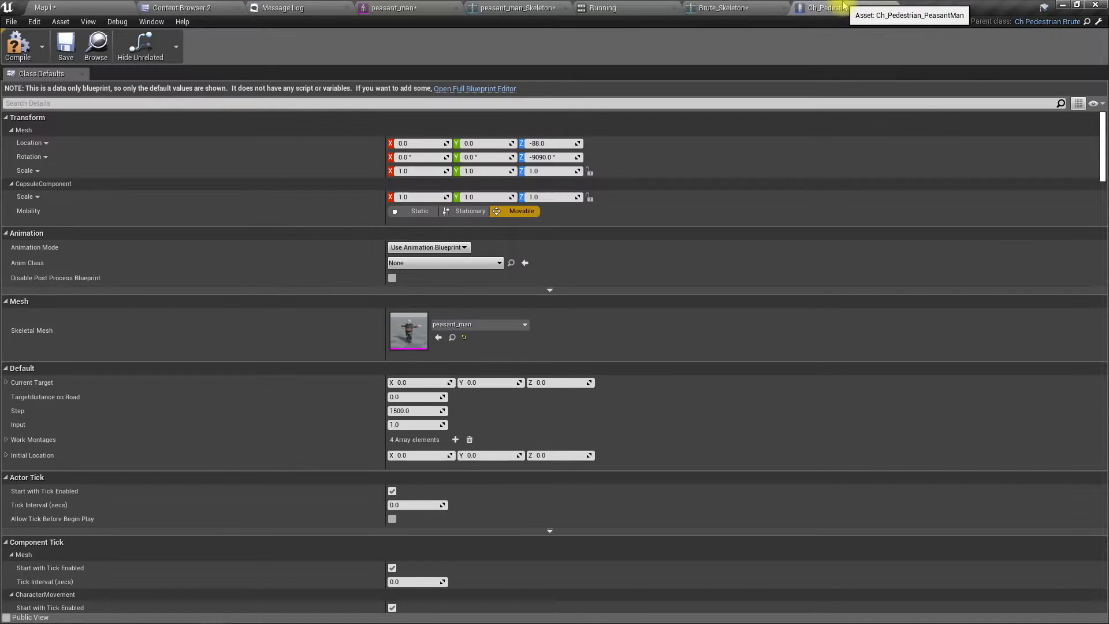
{"action": "left_click", "coordinate": [451, 263]}
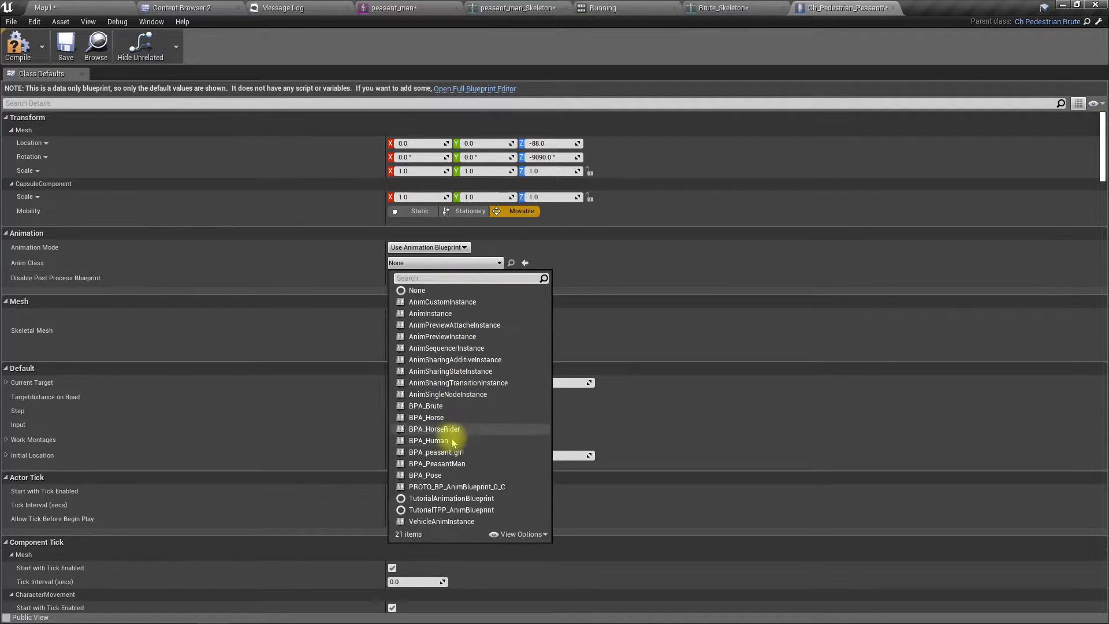
{"action": "left_click", "coordinate": [453, 463]}
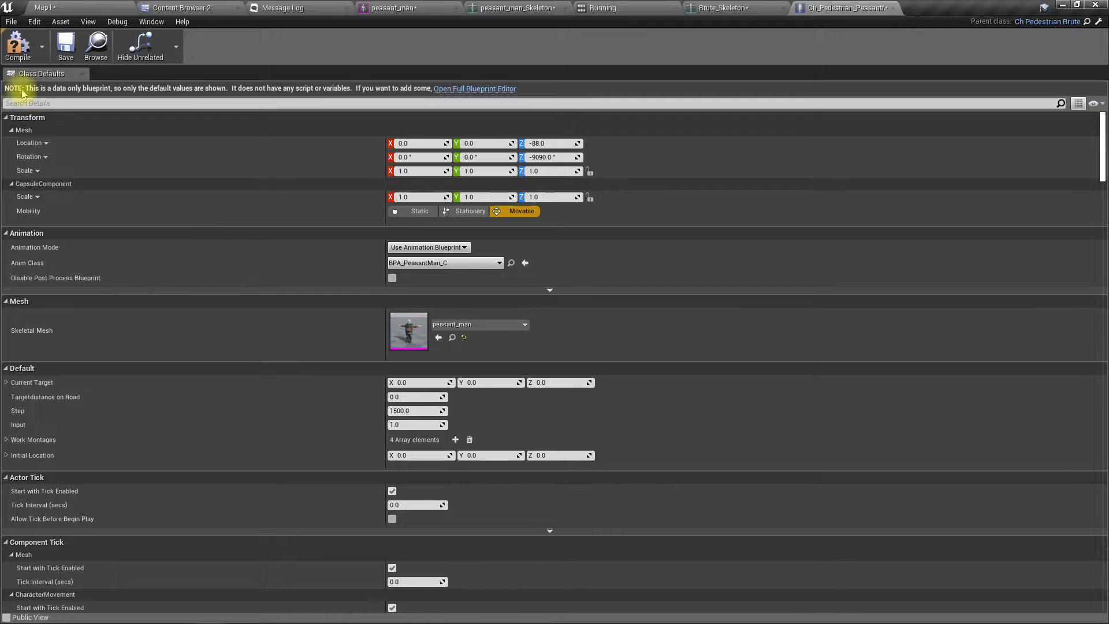
{"action": "left_click", "coordinate": [67, 47]}
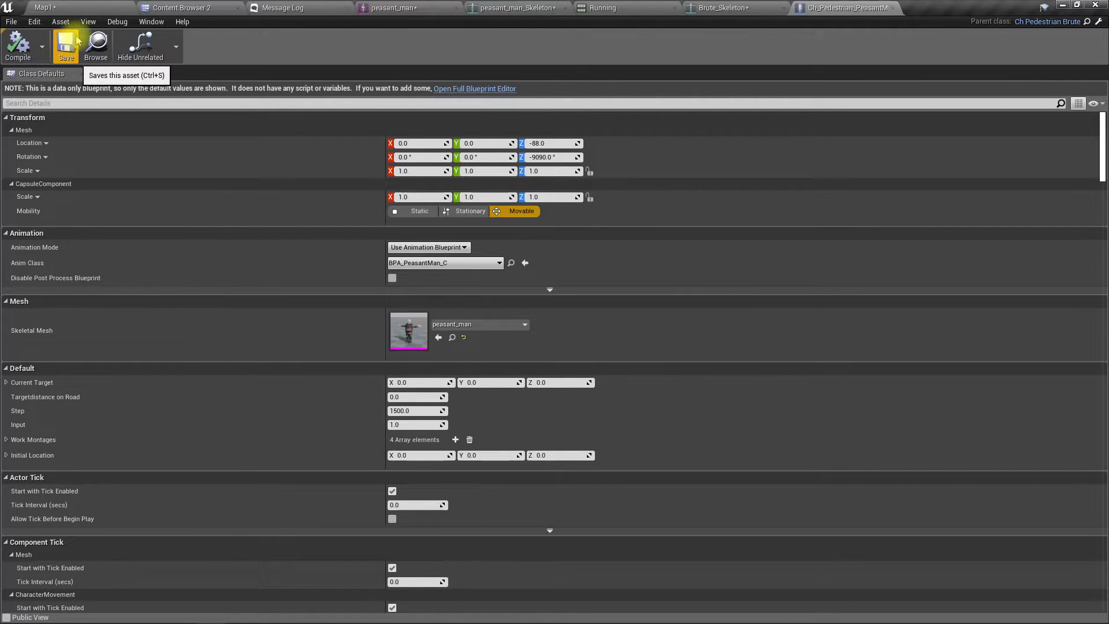
Select the road spline in Map1 and open its BP_Road blueprint for editing.
{"action": "left_click", "coordinate": [73, 6]}
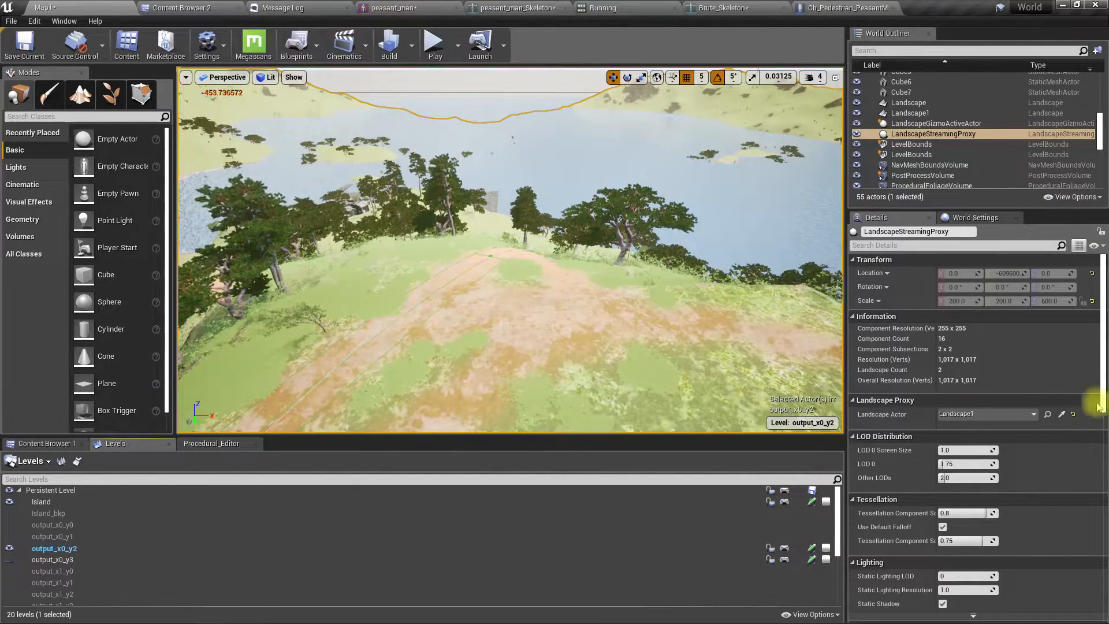
{"action": "key", "text": "w"}
{"action": "right_click_drag", "start_coordinate": [557, 250], "coordinate": [530, 294]}
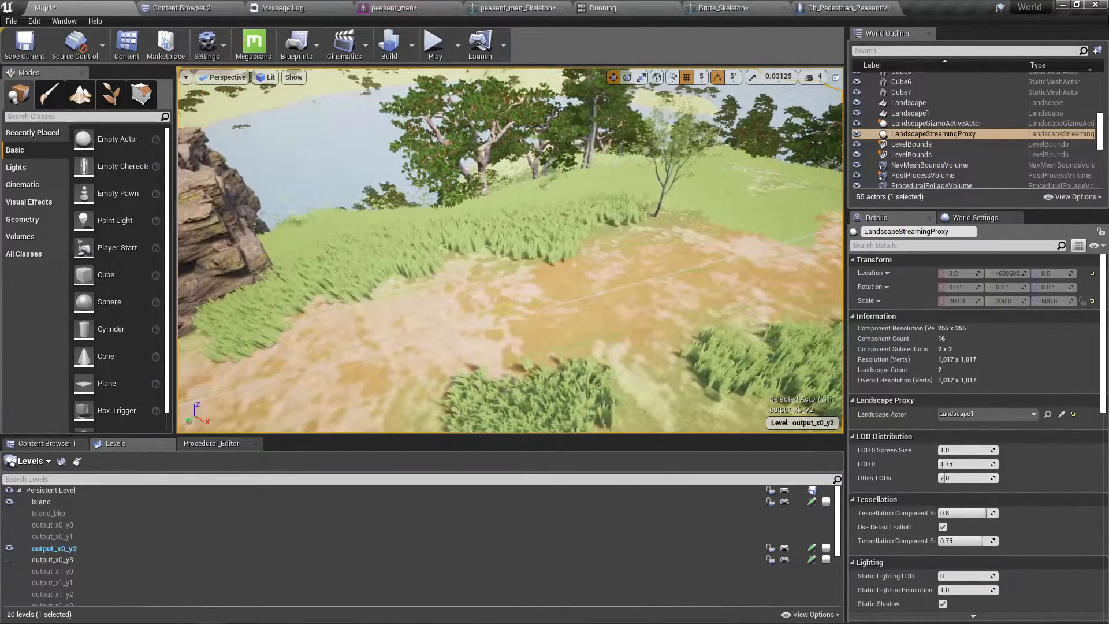
{"action": "left_click", "coordinate": [506, 318]}
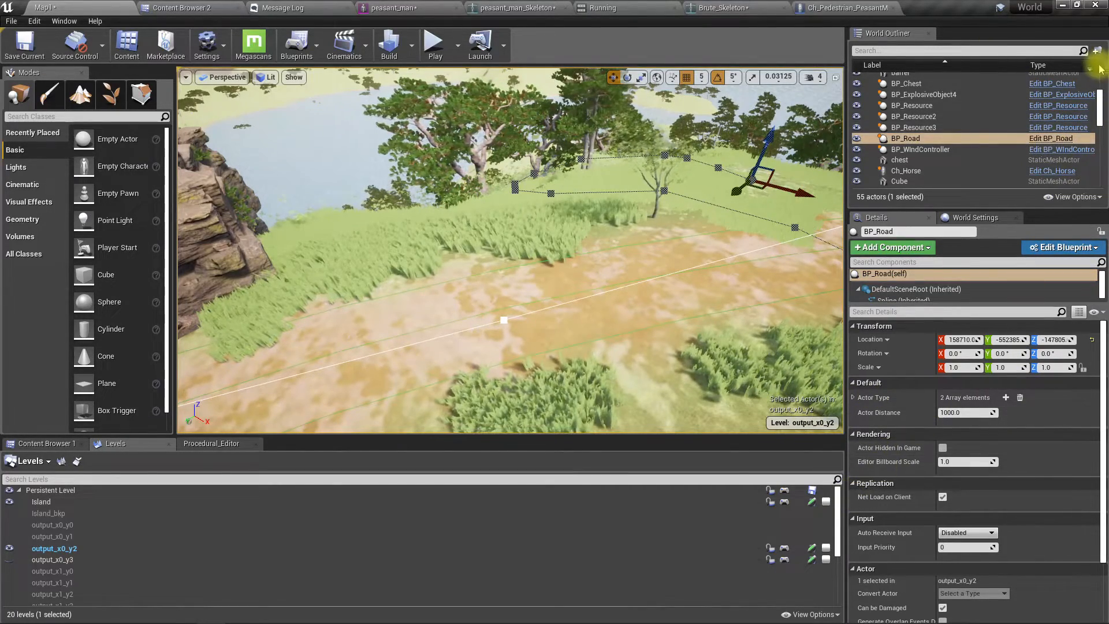
{"action": "left_click", "coordinate": [1057, 138]}
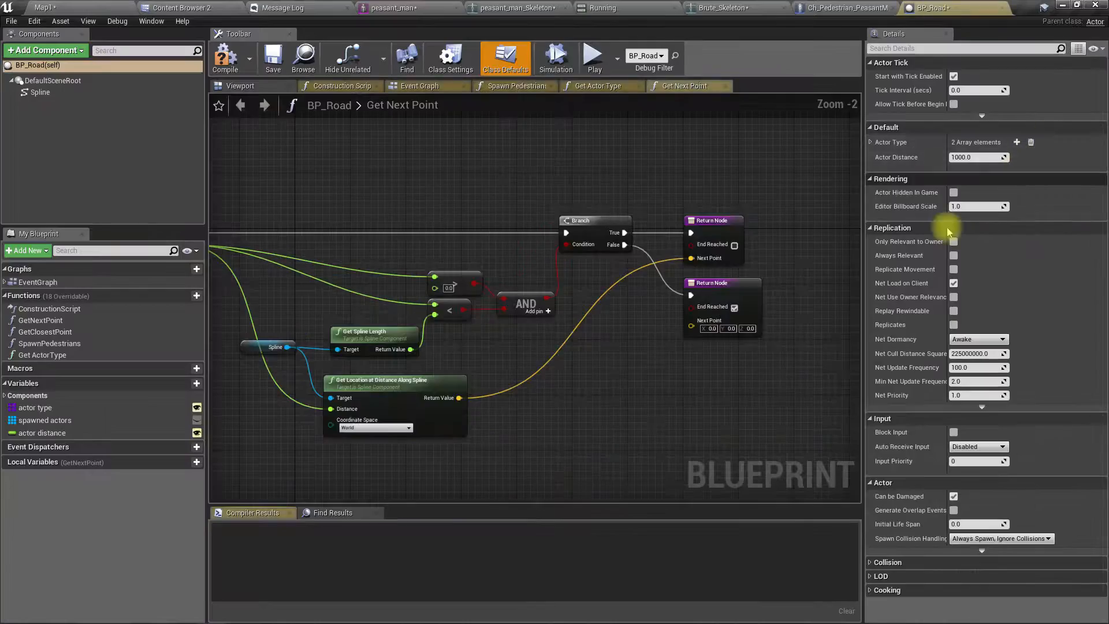
Add Ch_Pedestrian_PeasantMan as a third element of the actor type array's default value and compile BP_Road.
{"action": "left_click", "coordinate": [56, 408]}
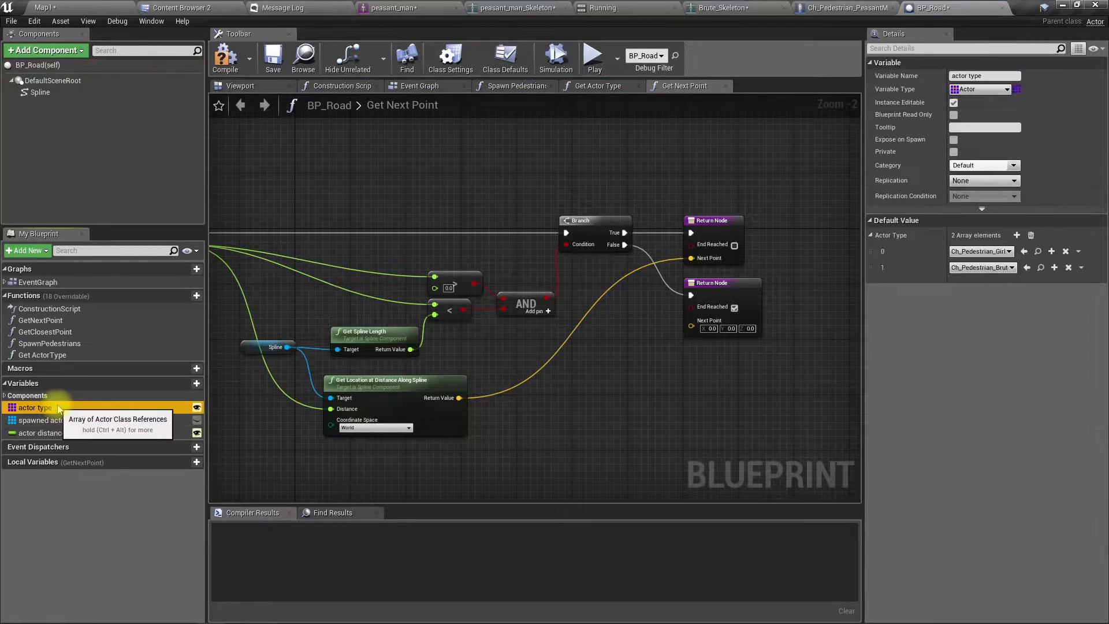
{"action": "left_click", "coordinate": [1017, 235]}
{"action": "left_click", "coordinate": [961, 284]}
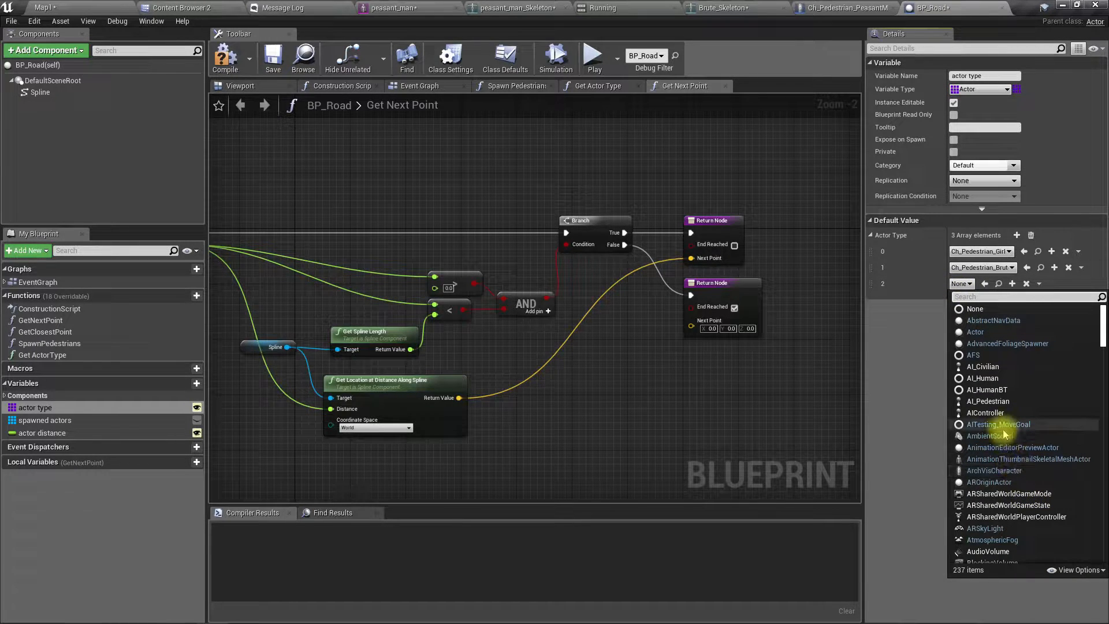
{"action": "type", "text": "peas"}
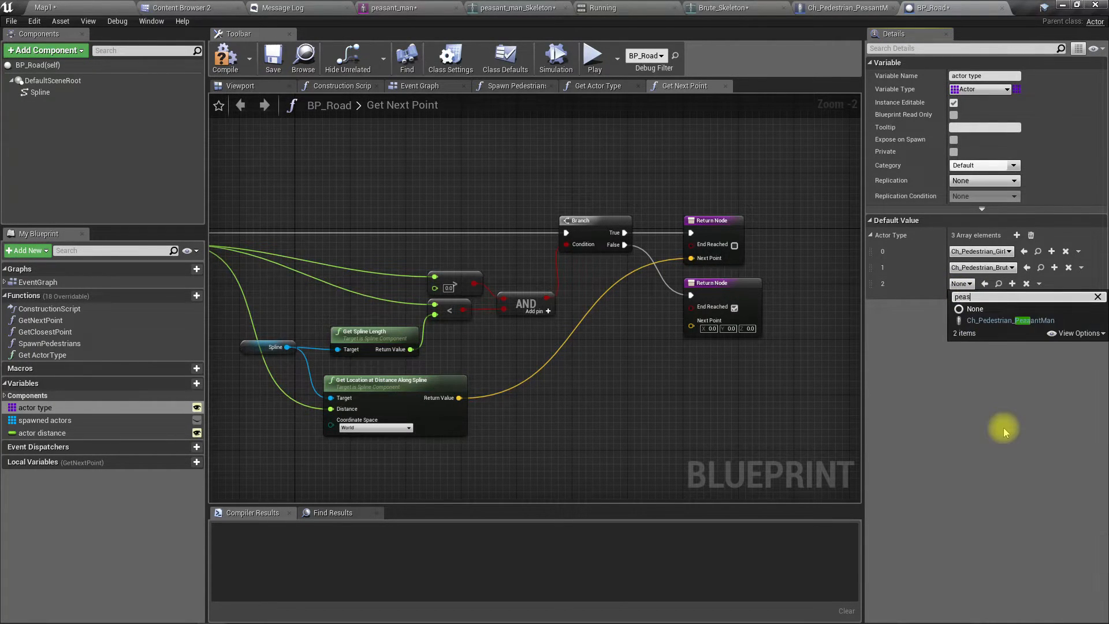
{"action": "left_click", "coordinate": [993, 320]}
{"action": "left_click", "coordinate": [224, 56]}
Play-test Map1 in full screen and run along the road to check the randomly spawned pedestrians, including the peasant man.
{"action": "left_click", "coordinate": [84, 9]}
{"action": "right_click_drag", "start_coordinate": [500, 233], "coordinate": [527, 217]}
{"action": "key", "text": "F11"}
{"action": "key", "text": "alt+p"}
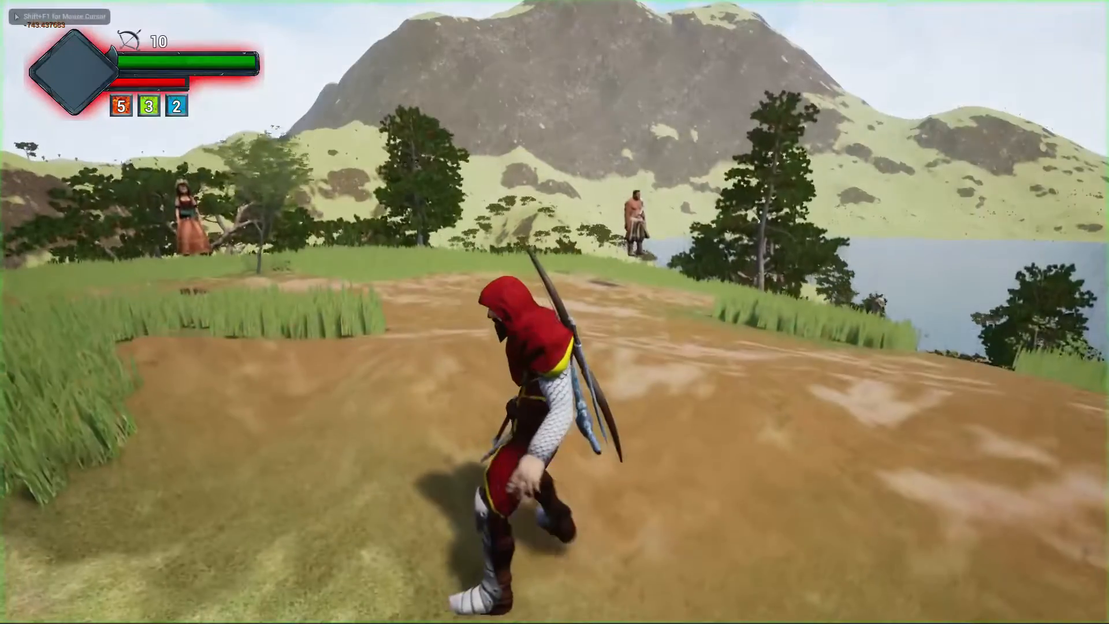
{"action": "key", "text": "w"}
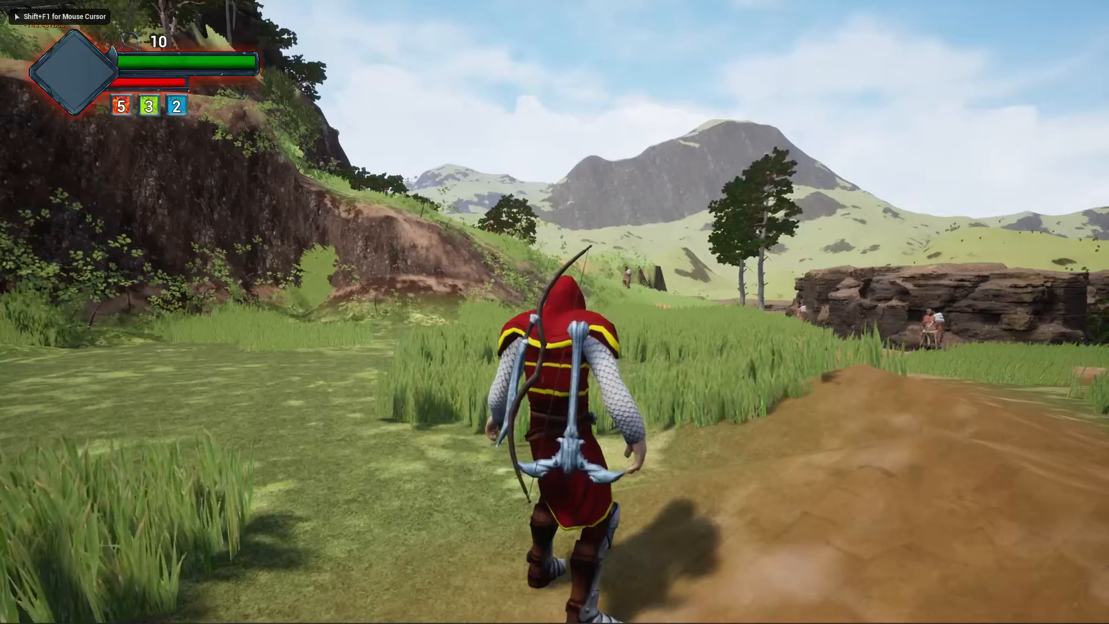
{"action": "key", "text": "d"}
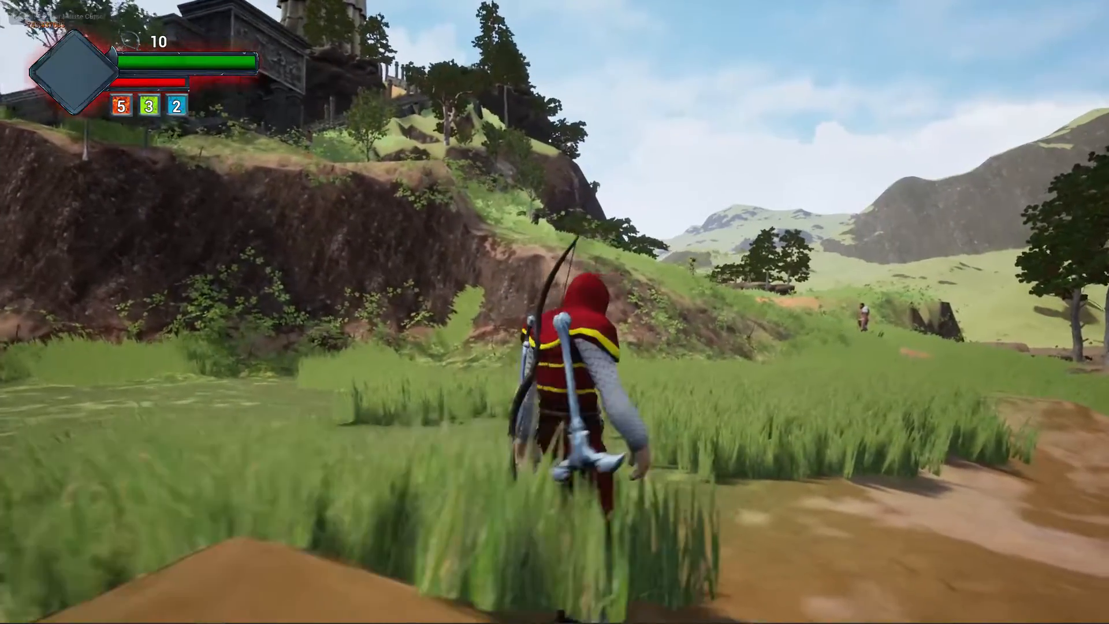
{"action": "key", "text": "w"}
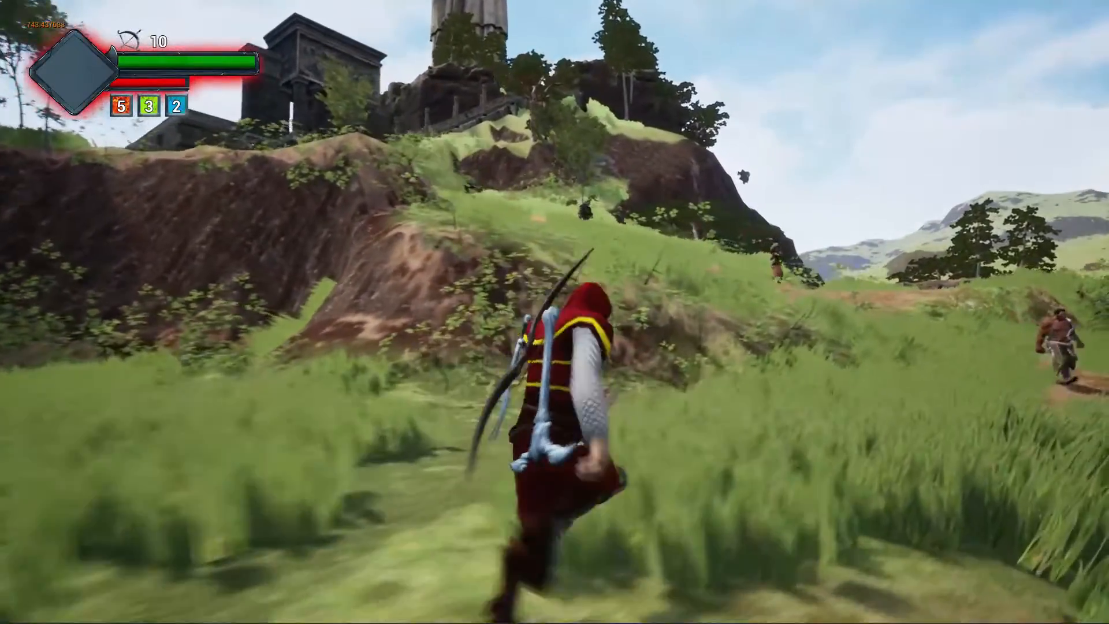
{"action": "key", "text": "w"}
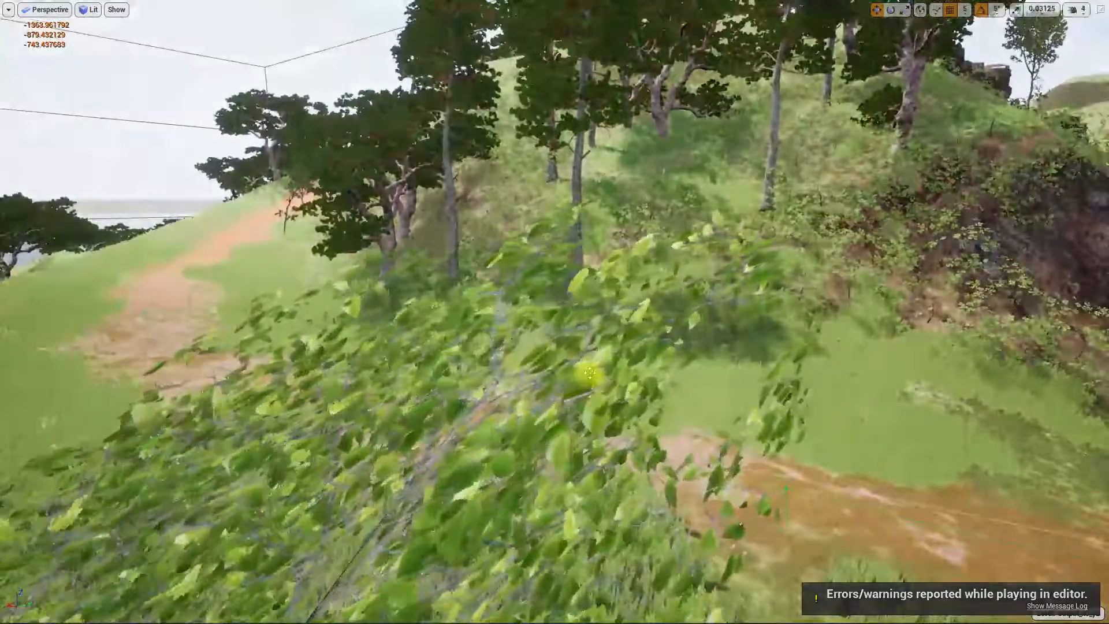
{"action": "key", "text": "F11"}
{"action": "key", "text": "Escape"}
In the Running animation's skeleton tree, recursively set translation retargeting to Skeleton from the RightHandThumb1 bone.
{"action": "left_click", "coordinate": [626, 7]}
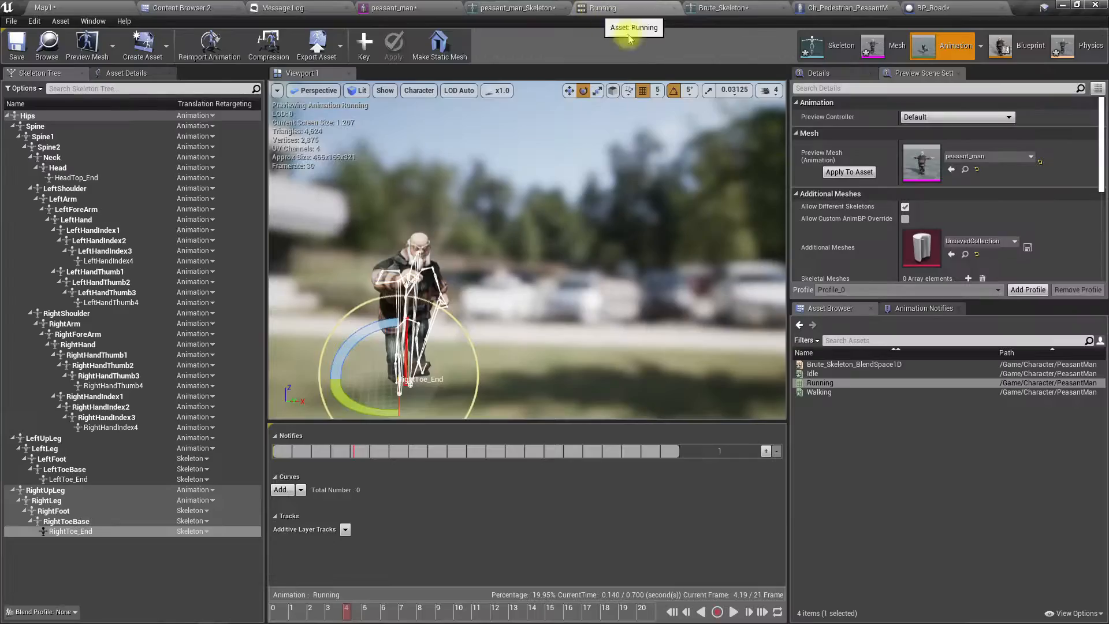
{"action": "right_click_drag", "start_coordinate": [527, 249], "coordinate": [393, 249]}
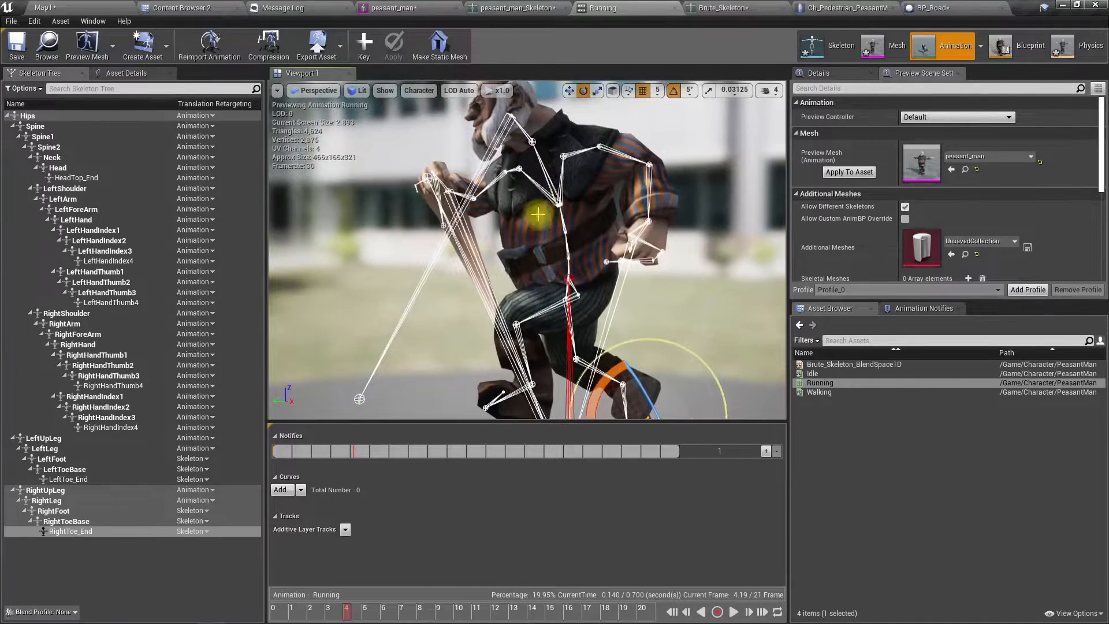
{"action": "right_click_drag", "start_coordinate": [470, 267], "coordinate": [471, 243]}
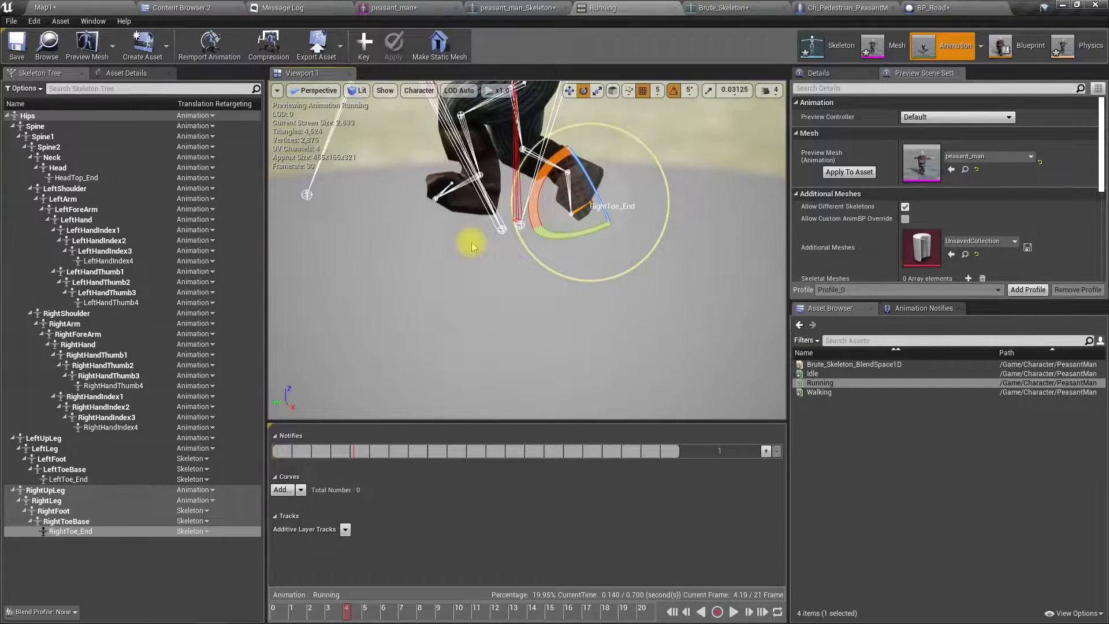
{"action": "left_click", "coordinate": [501, 231]}
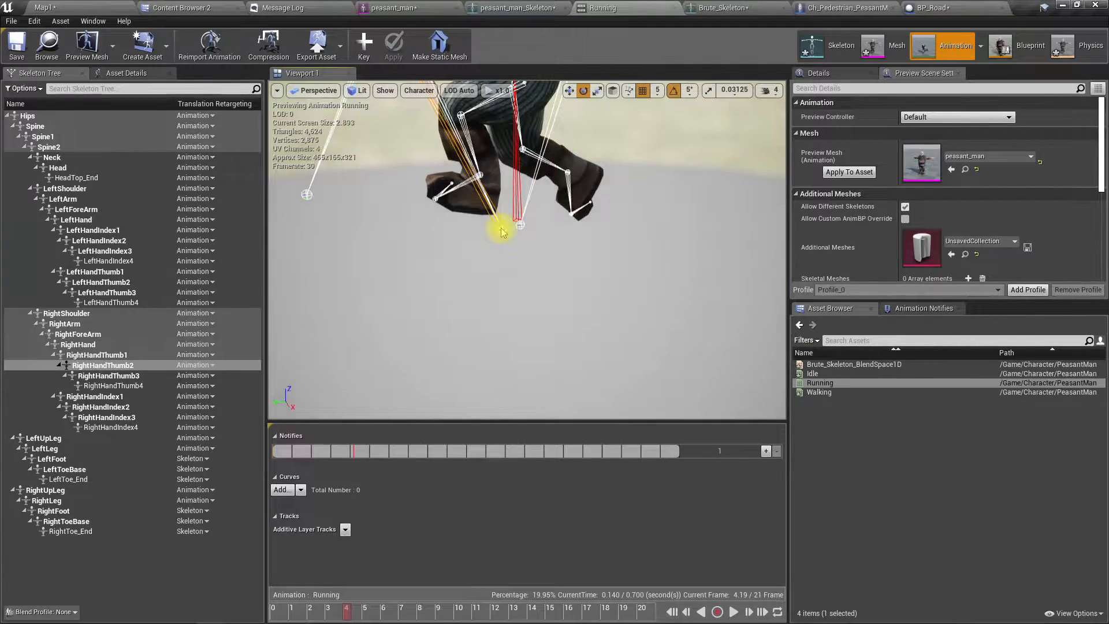
{"action": "left_click", "coordinate": [90, 355]}
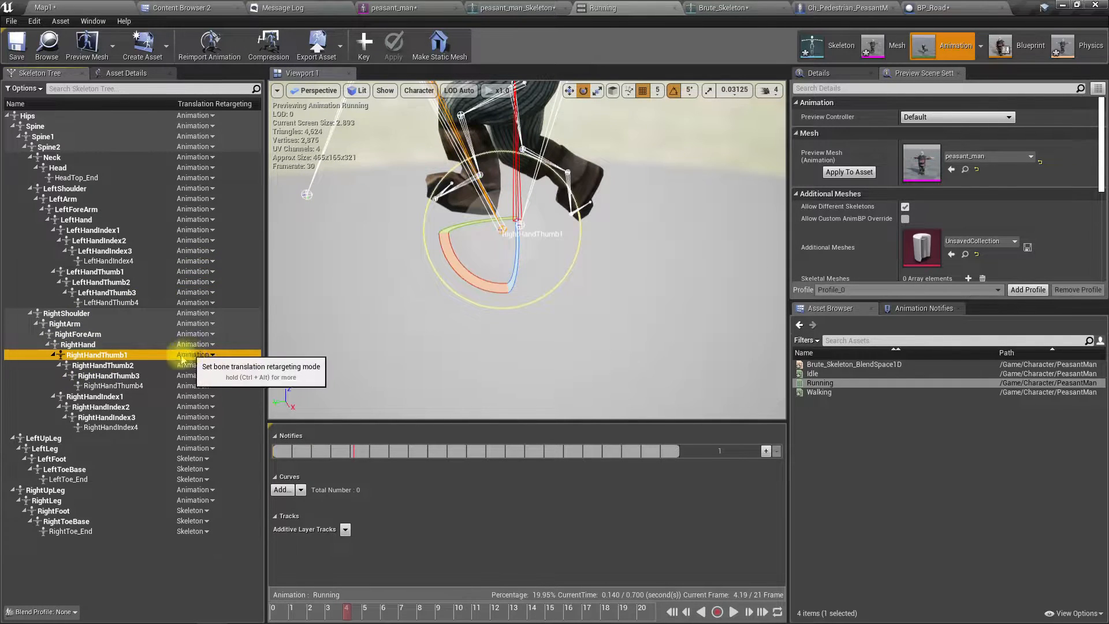
{"action": "right_click_drag", "start_coordinate": [440, 272], "coordinate": [370, 225]}
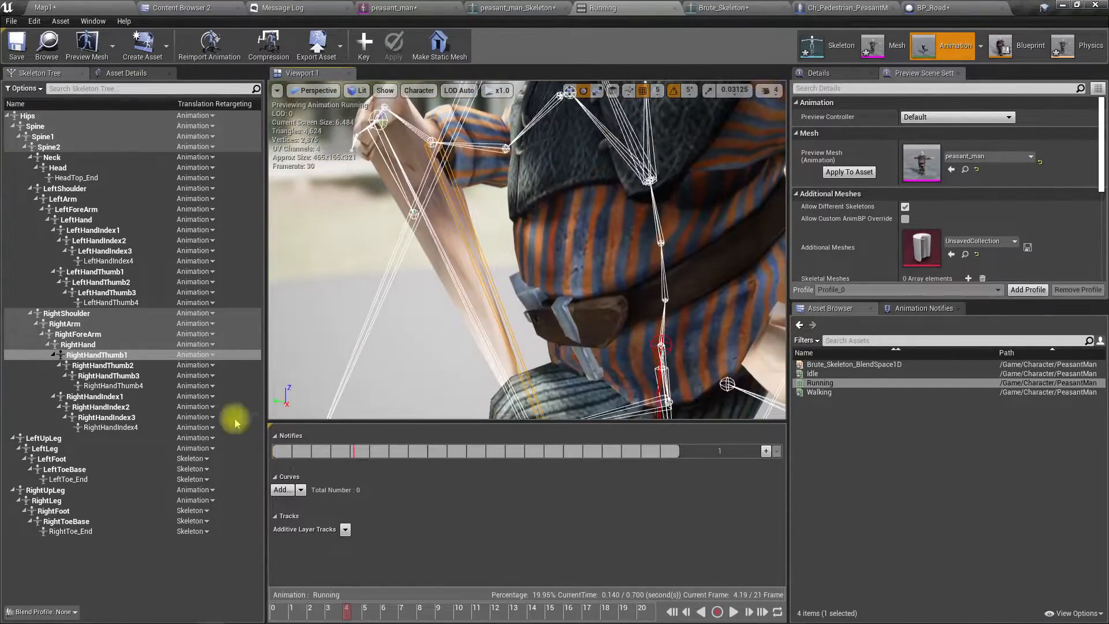
{"action": "right_click", "coordinate": [148, 355]}
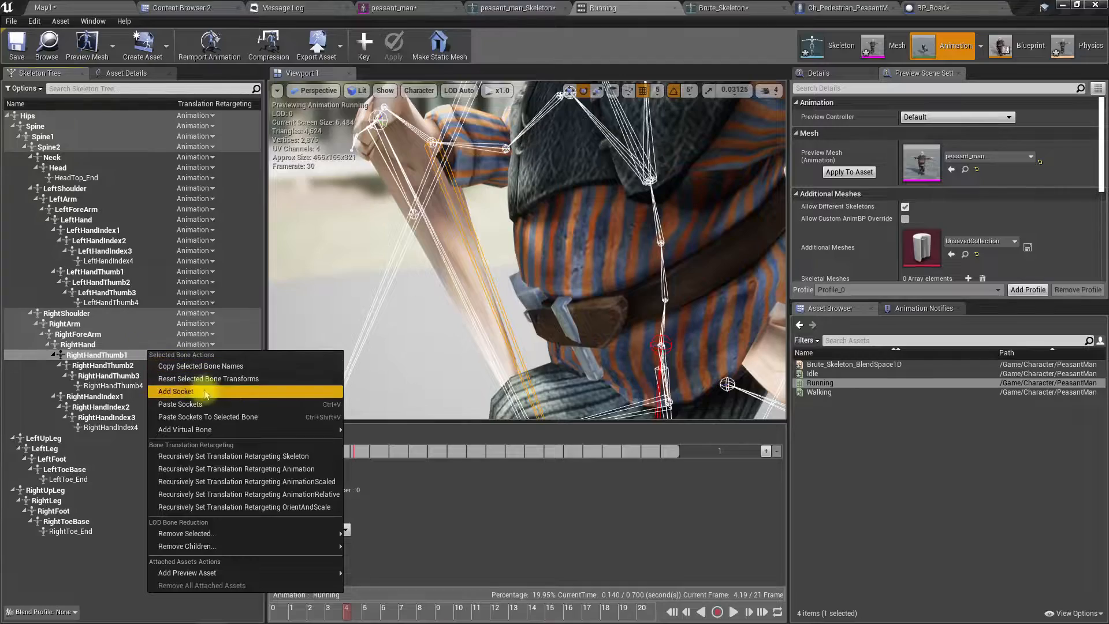
{"action": "left_click", "coordinate": [283, 459]}
{"action": "mouse_move", "coordinate": [428, 305]}
{"action": "right_mouse_down"}
{"action": "mouse_move", "coordinate": [462, 311]}
{"action": "mouse_move", "coordinate": [416, 289]}
{"action": "right_mouse_up"}
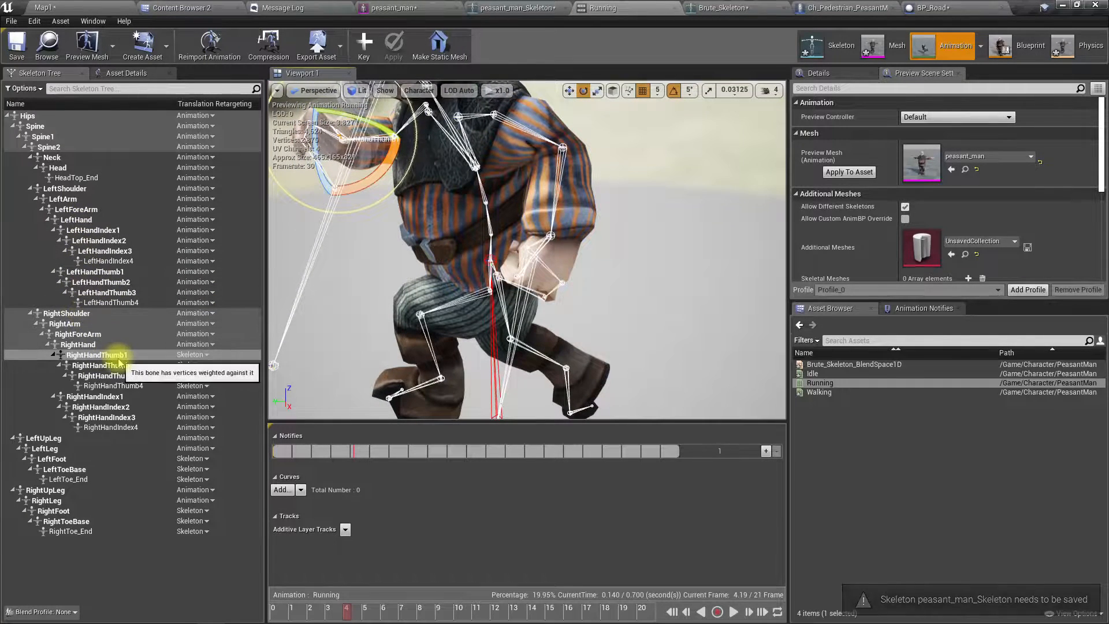
Recursively set translation retargeting to Skeleton from the LeftHandThumb1 bone and inspect the left hand.
{"action": "left_click", "coordinate": [101, 273]}
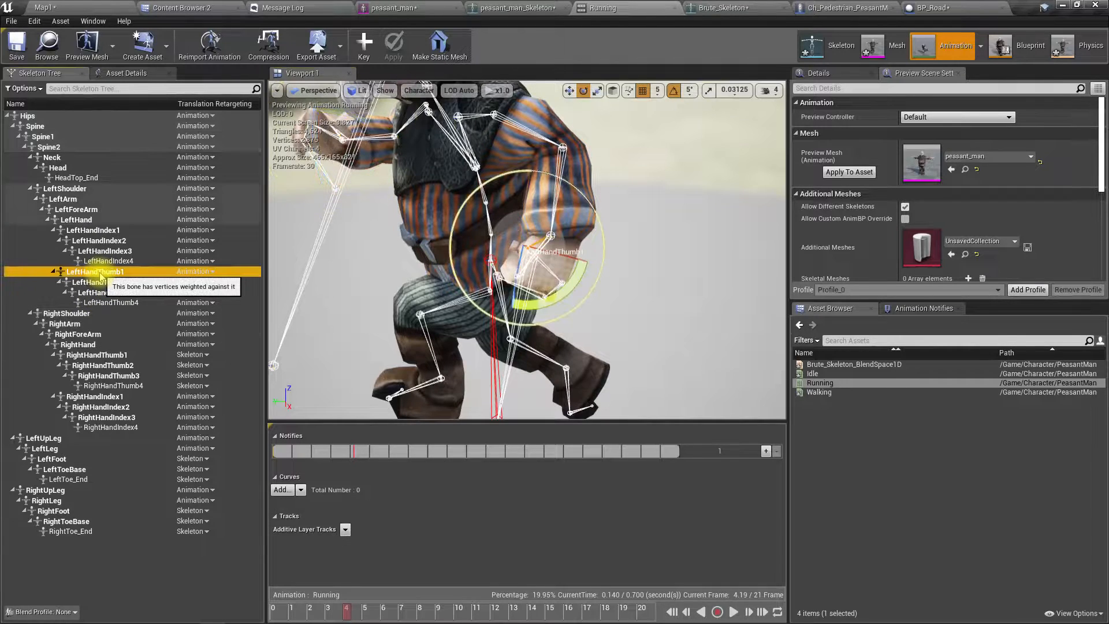
{"action": "right_click", "coordinate": [101, 276]}
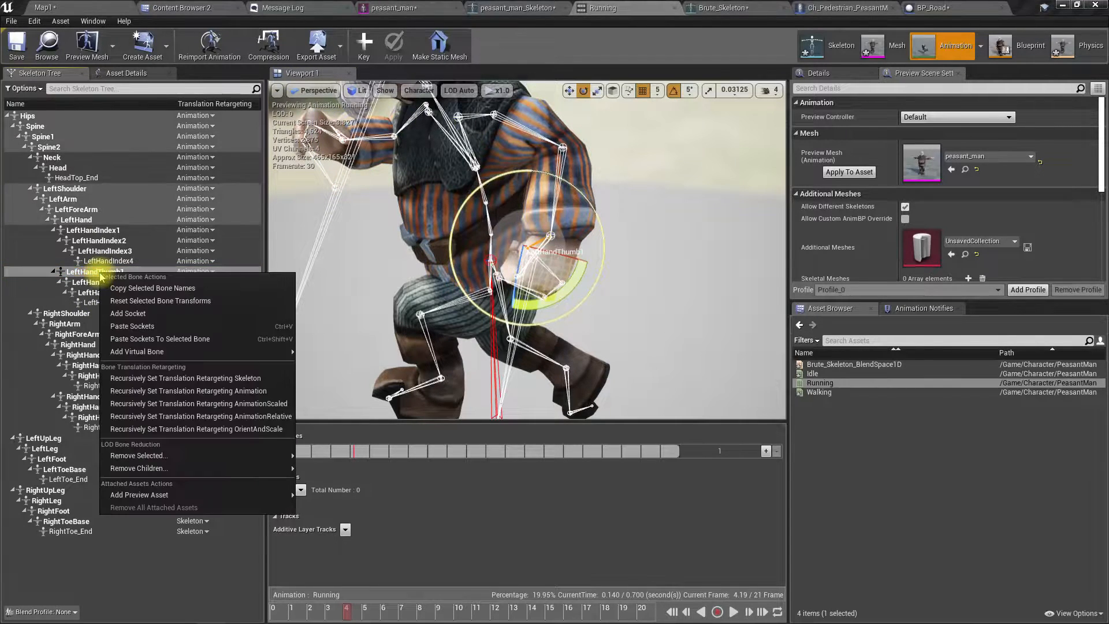
{"action": "left_click", "coordinate": [186, 378]}
{"action": "mouse_move", "coordinate": [526, 249]}
{"action": "right_mouse_down"}
{"action": "mouse_move", "coordinate": [404, 231]}
{"action": "mouse_move", "coordinate": [514, 245]}
{"action": "right_mouse_up"}
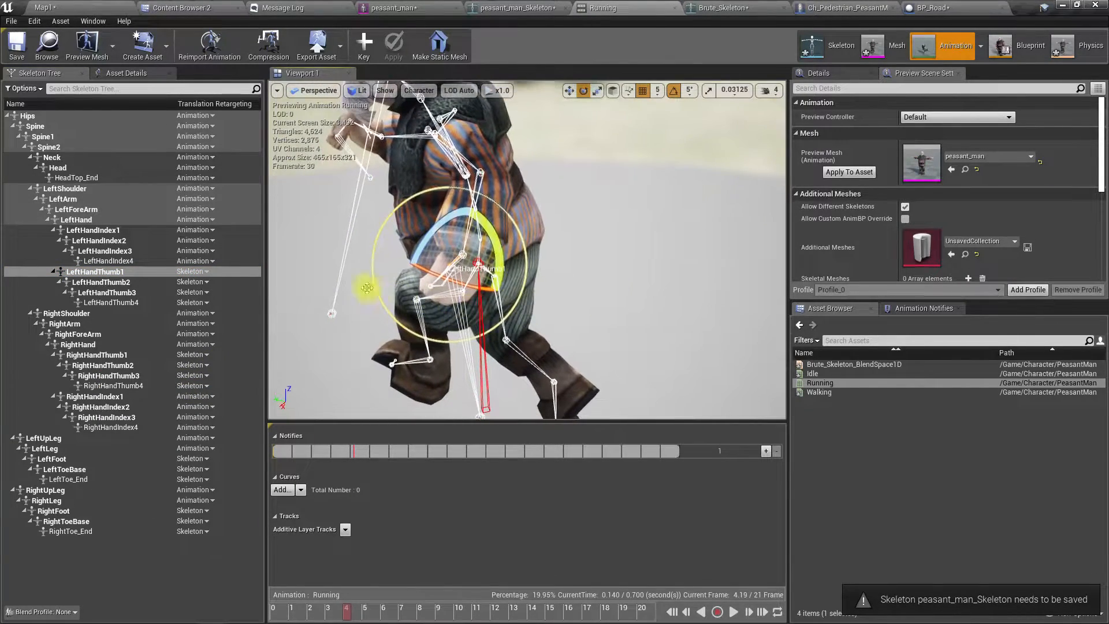
Recursively set translation retargeting to Skeleton from the LeftHand bone and check the hand's shape in the preview.
{"action": "left_click", "coordinate": [76, 221]}
{"action": "right_click", "coordinate": [77, 221]}
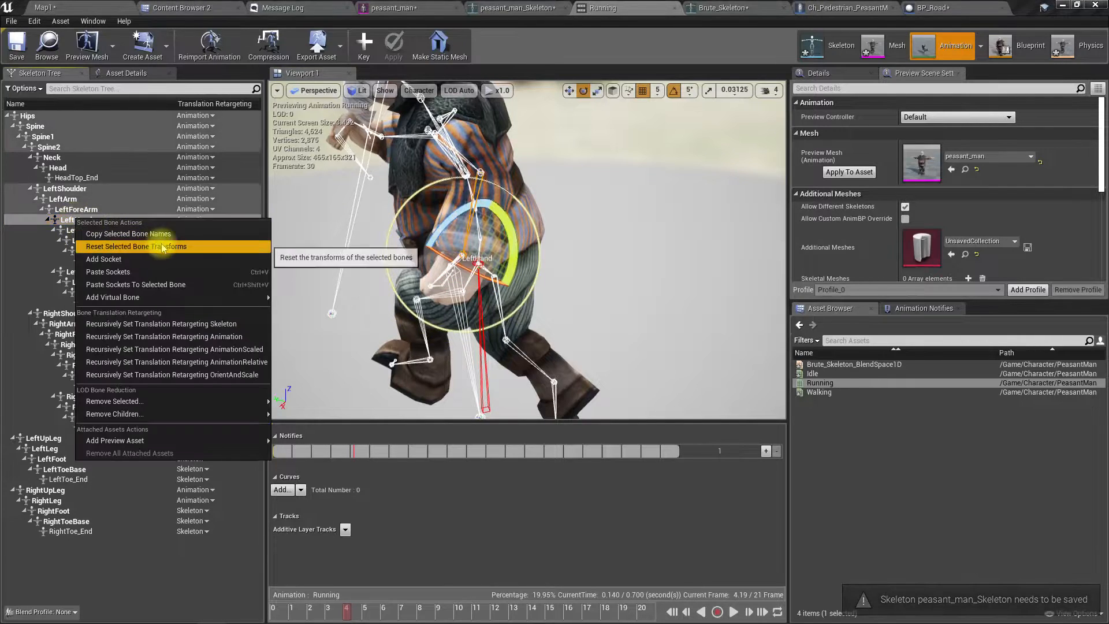
{"action": "left_click", "coordinate": [173, 324]}
{"action": "right_click_drag", "start_coordinate": [527, 250], "coordinate": [576, 281]}
{"action": "key", "text": "w"}
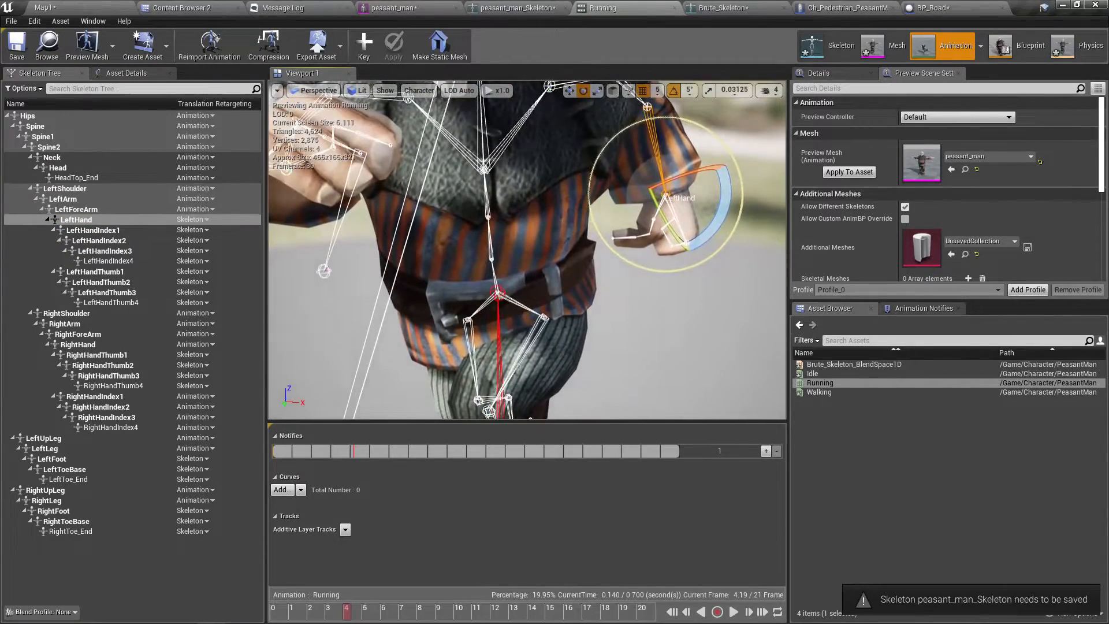
Recursively set translation retargeting to Skeleton from the RightHand bone and save all modified assets.
{"action": "right_click", "coordinate": [77, 344]}
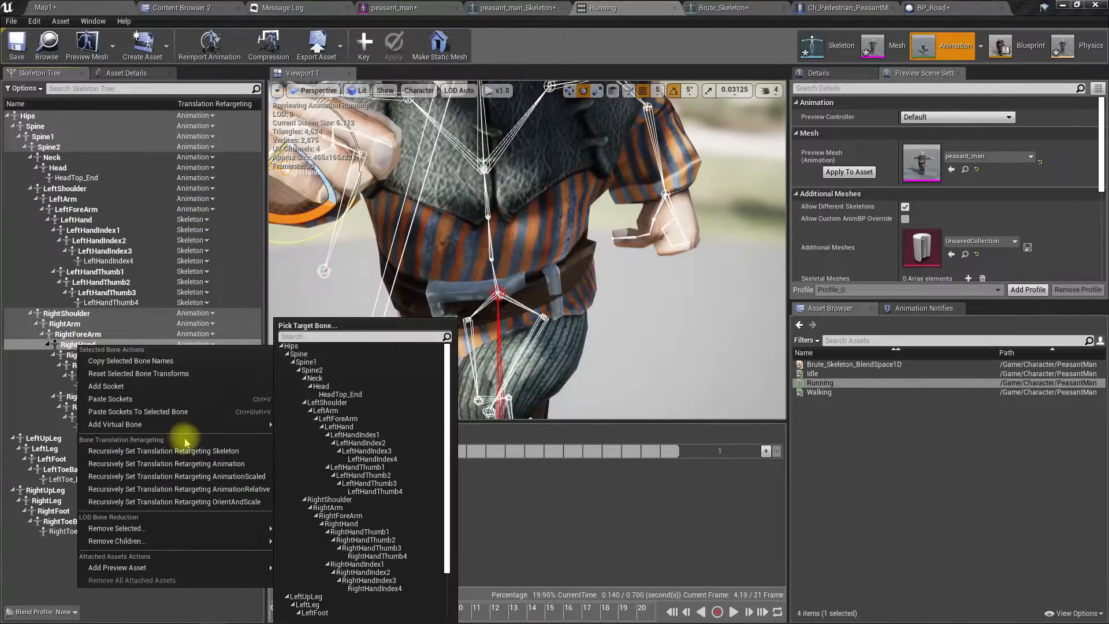
{"action": "left_click", "coordinate": [164, 451]}
{"action": "key", "text": "a"}
{"action": "right_click_drag", "start_coordinate": [527, 250], "coordinate": [520, 284]}
{"action": "key", "text": "w"}
{"action": "key", "text": "s"}
{"action": "key", "text": "d"}
{"action": "key", "text": "s"}
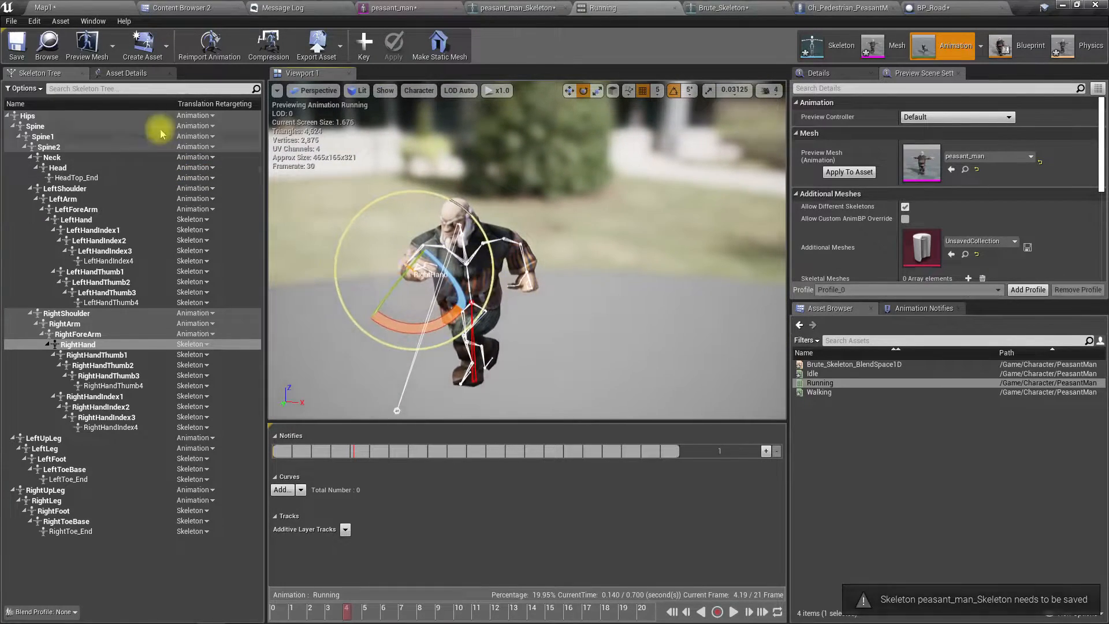
{"action": "key", "text": "ctrl+shift+s"}
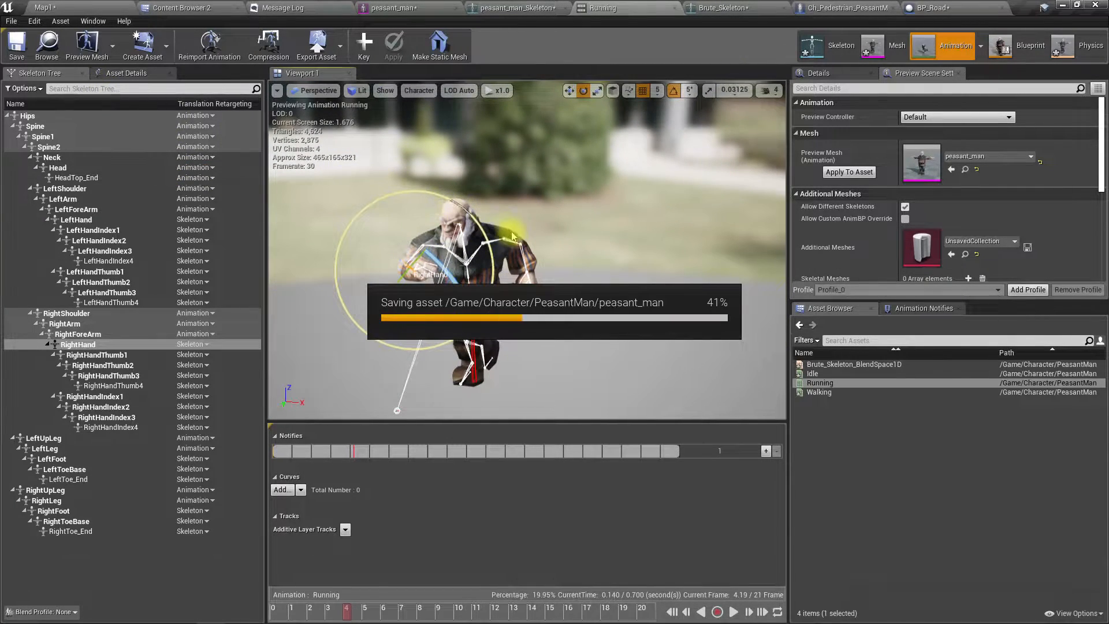
{"action": "left_click", "coordinate": [224, 345]}
Switch to the browser and view the Patreon post "Project Files - Pedestrians AI & Road" in full screen.
{"action": "key", "text": "alt+Tab"}
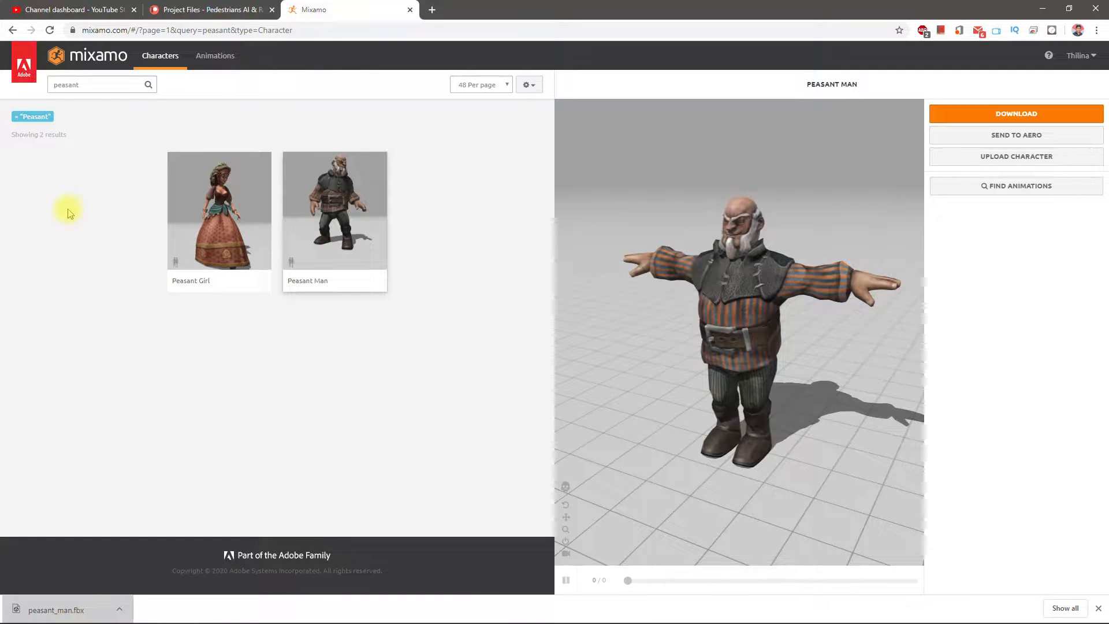
{"action": "left_click", "coordinate": [198, 10]}
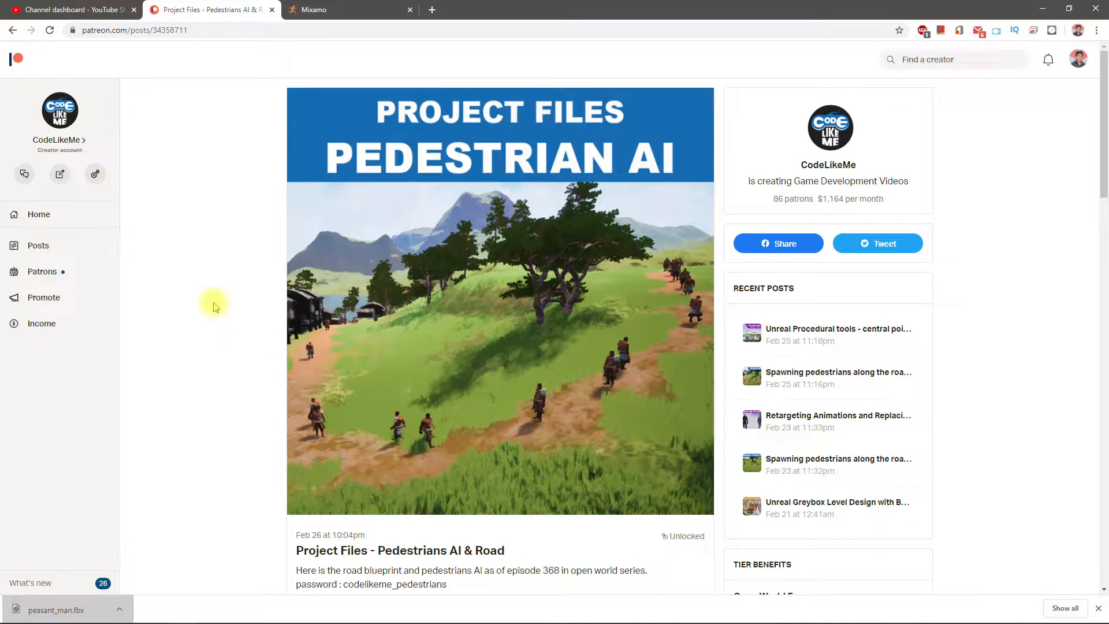
{"action": "key", "text": "F11"}
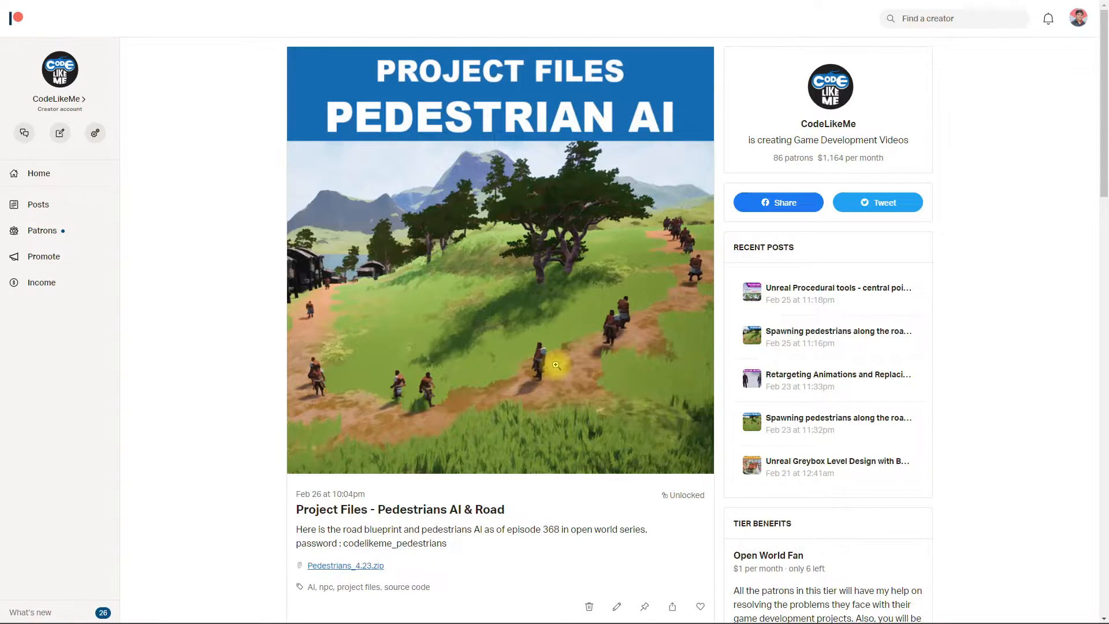
{"action": "scroll", "coordinate": [563, 370], "scroll_direction": "down", "scroll_amount": 6}
{"action": "scroll", "coordinate": [606, 433], "scroll_direction": "up", "scroll_amount": 6}
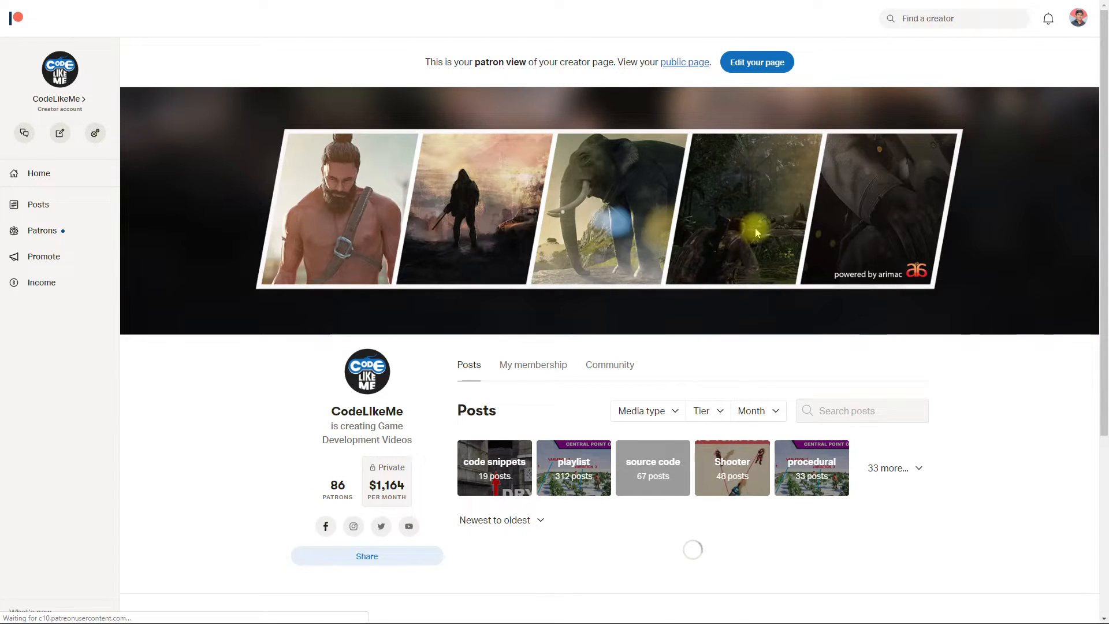
Browse the posts on the CodeLikeMe Patreon creator page, returning to the Pedestrians AI & Road project files post.
{"action": "scroll", "coordinate": [757, 231], "scroll_direction": "down", "scroll_amount": 10}
{"action": "scroll", "coordinate": [760, 231], "scroll_direction": "down", "scroll_amount": 5}
{"action": "scroll", "coordinate": [761, 233], "scroll_direction": "down", "scroll_amount": 15}
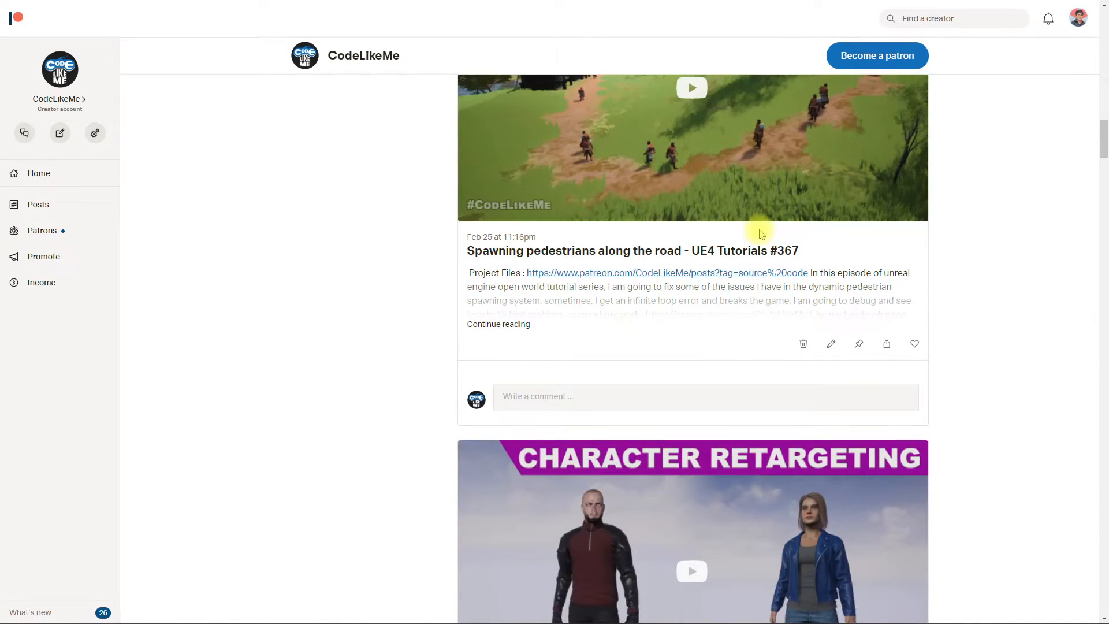
{"action": "scroll", "coordinate": [745, 312], "scroll_direction": "up", "scroll_amount": 15}
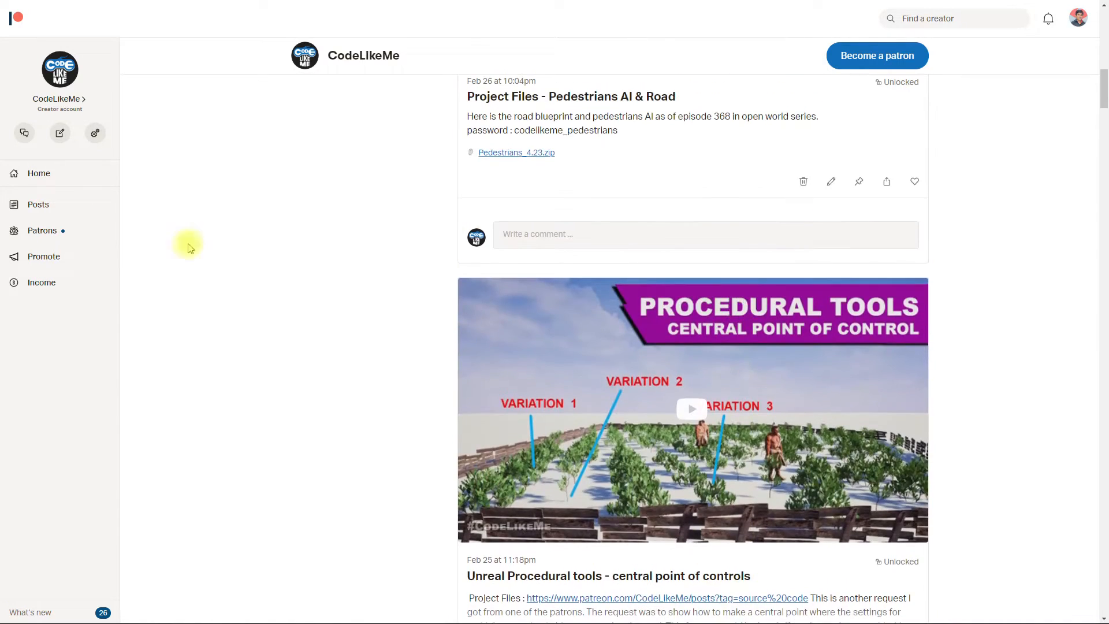